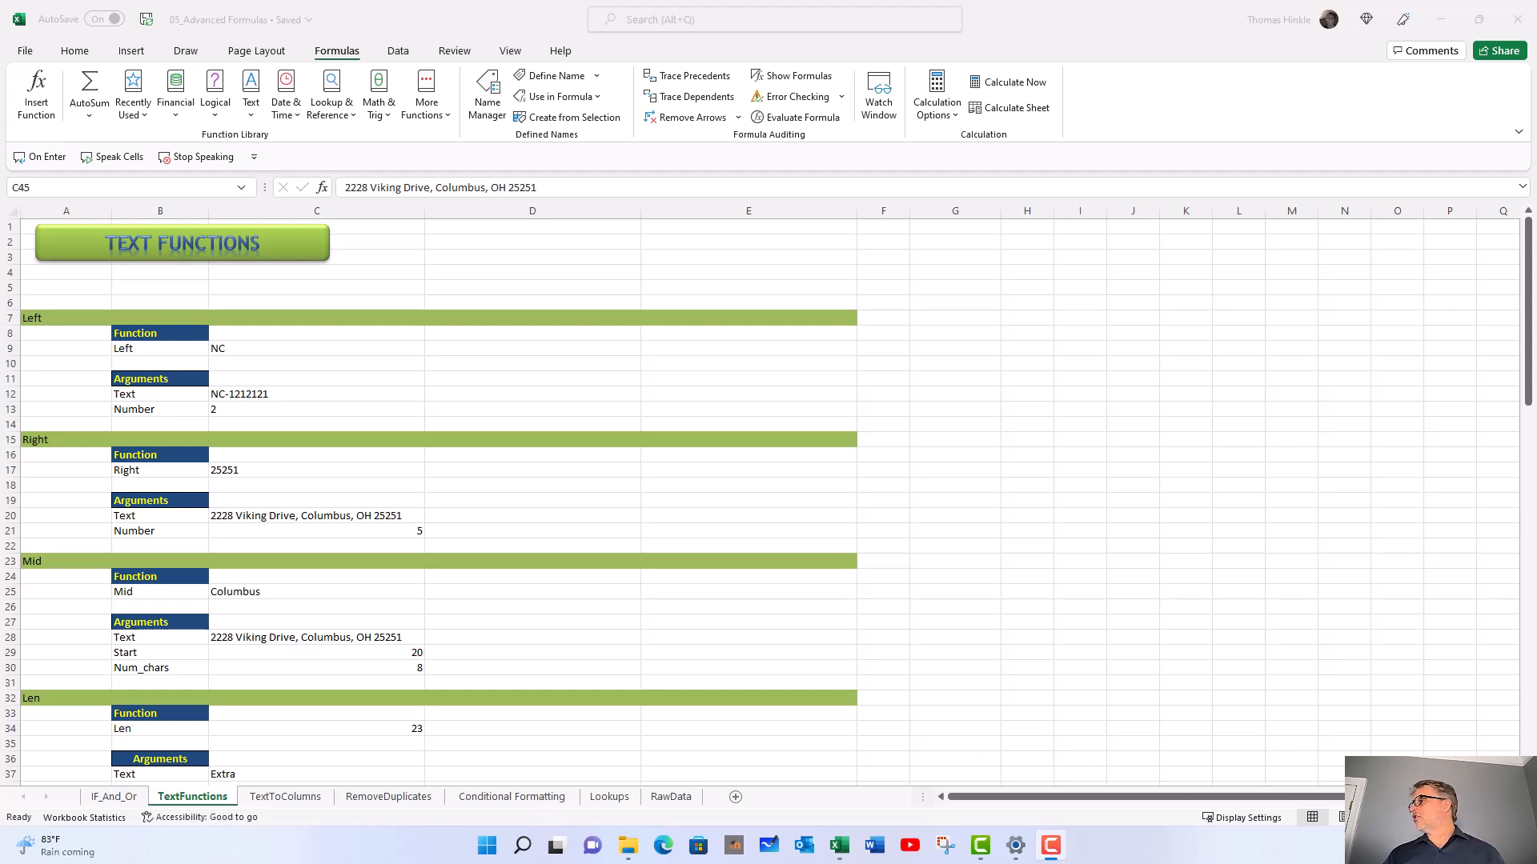
# Browse the complete list of available text functions in the function library
pyautogui.click(1487, 817)
pyautogui.click(1487, 818)
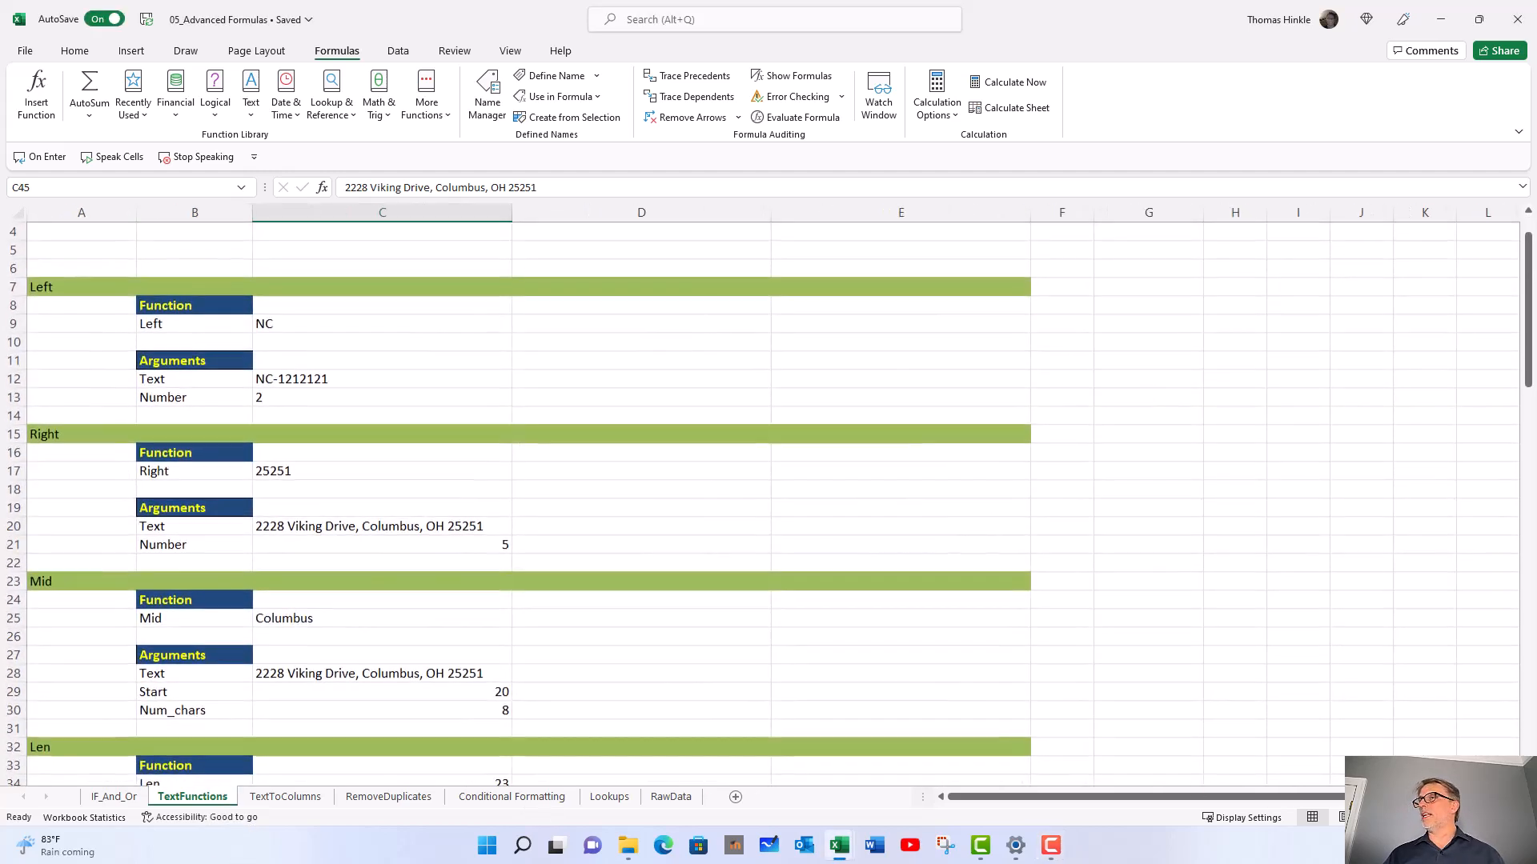
pyautogui.click(1487, 817)
pyautogui.click(1487, 817)
pyautogui.click(1487, 817)
pyautogui.click(1488, 817)
pyautogui.click(1487, 817)
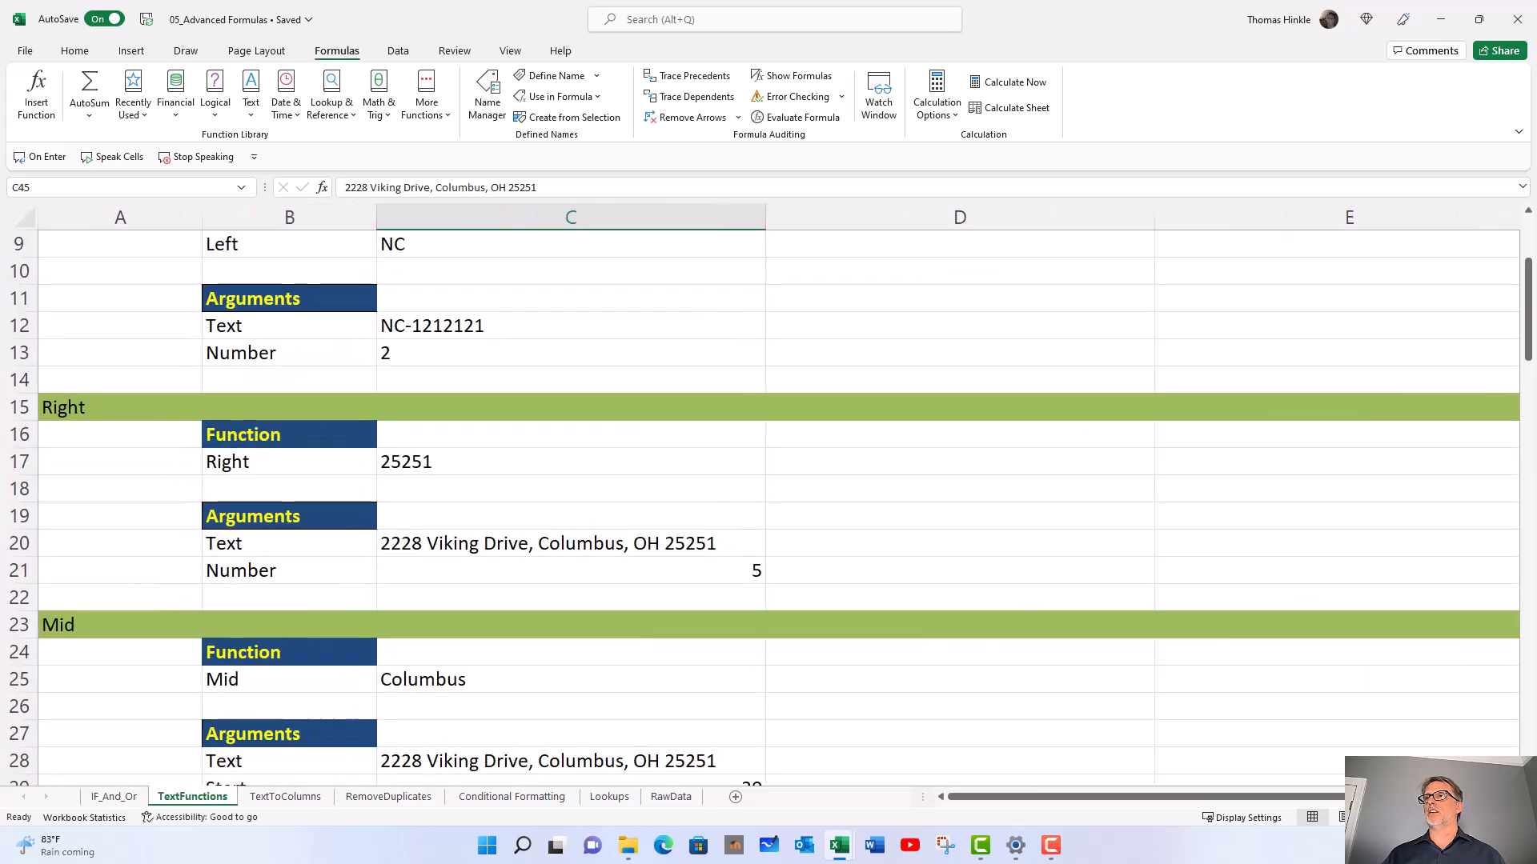
pyautogui.scroll(3, 407, 465)
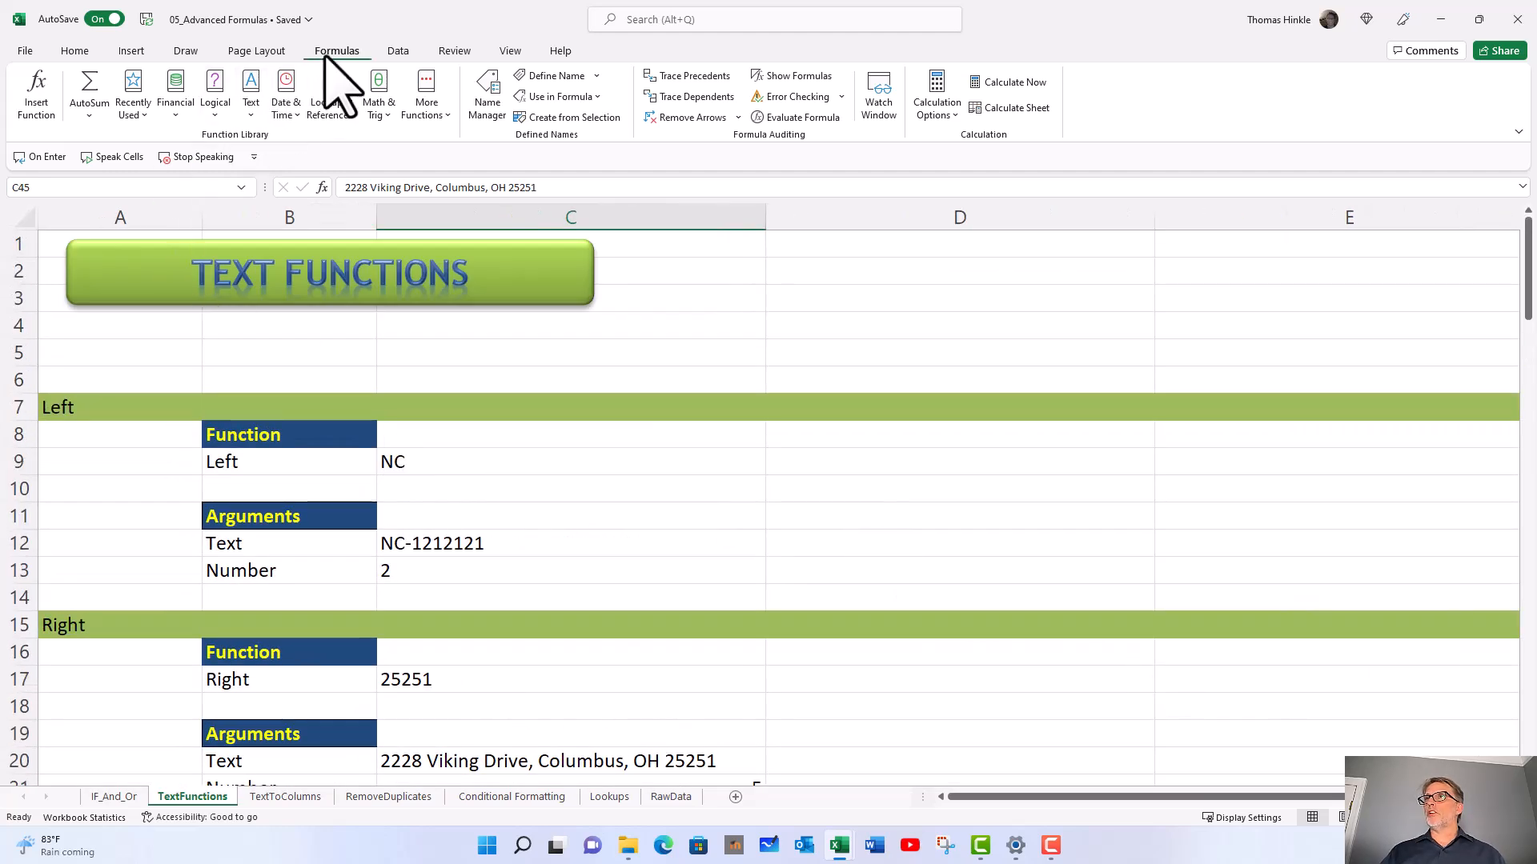
pyautogui.click(252, 95)
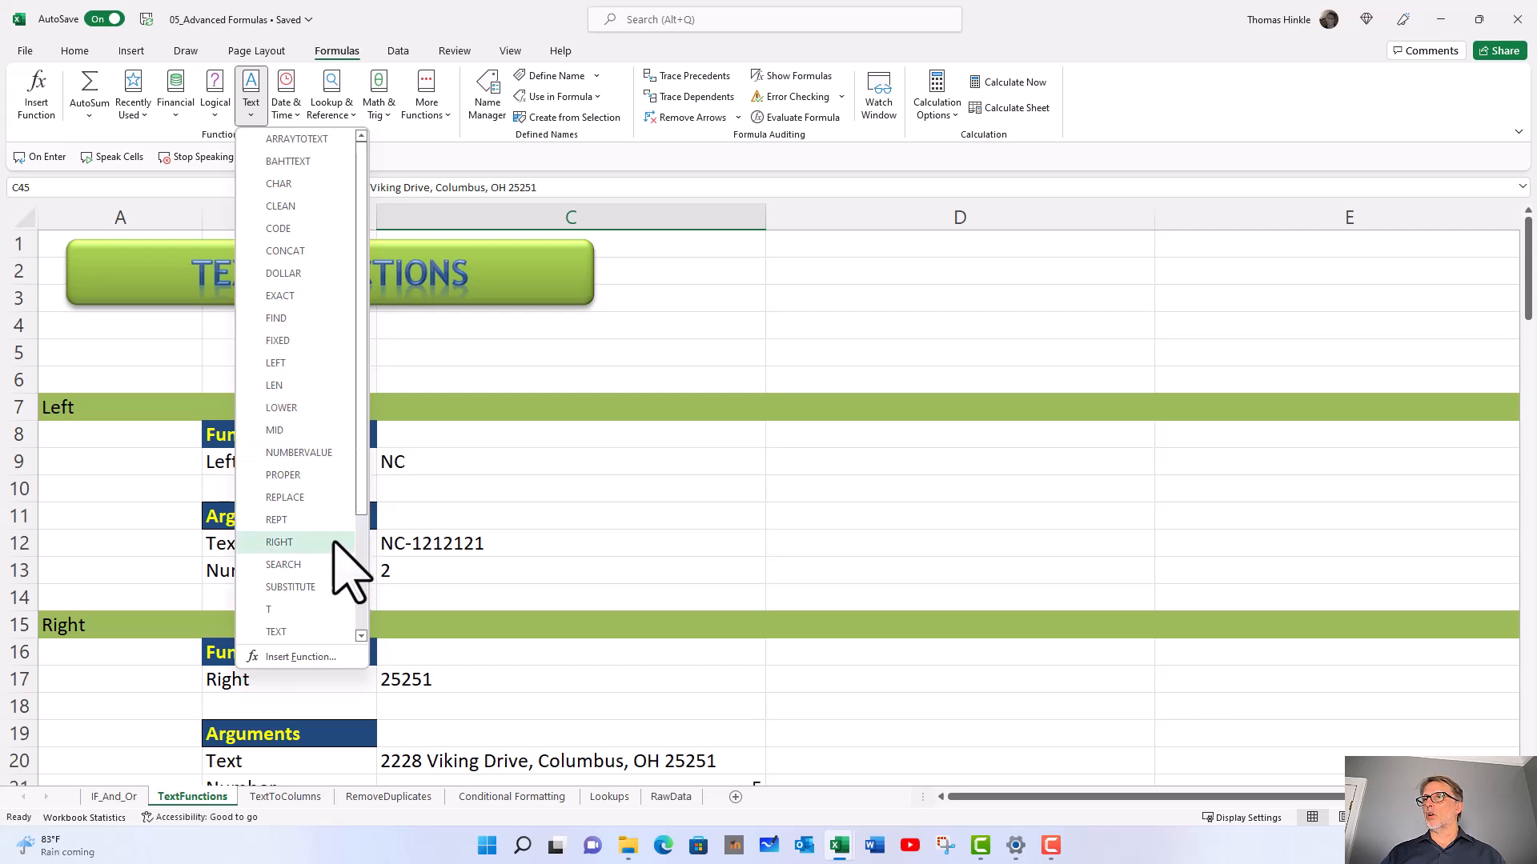
pyautogui.scroll(-3, 328, 593)
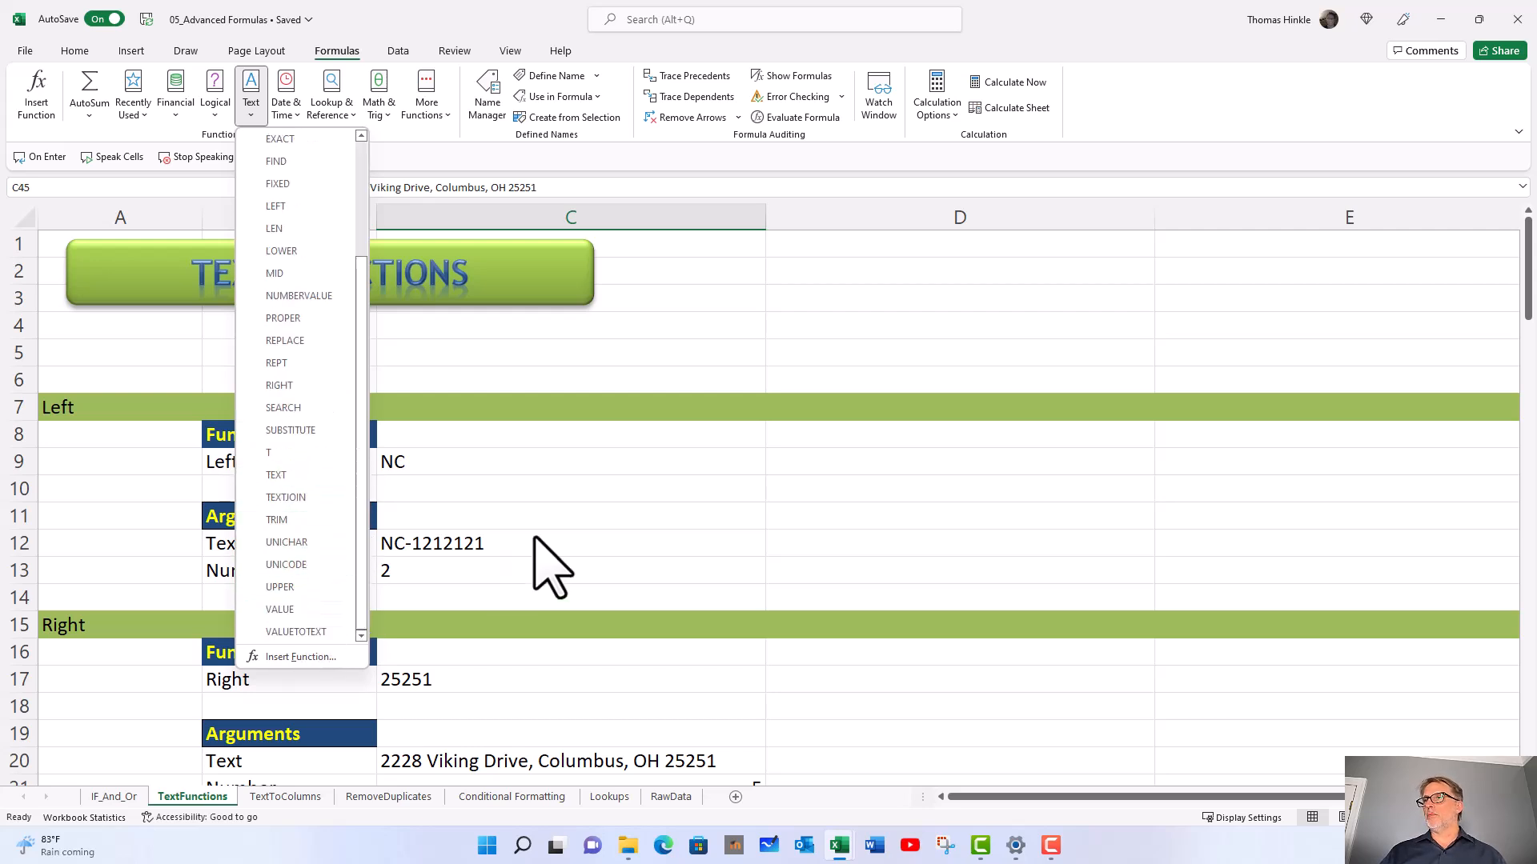
pyautogui.click(535, 492)
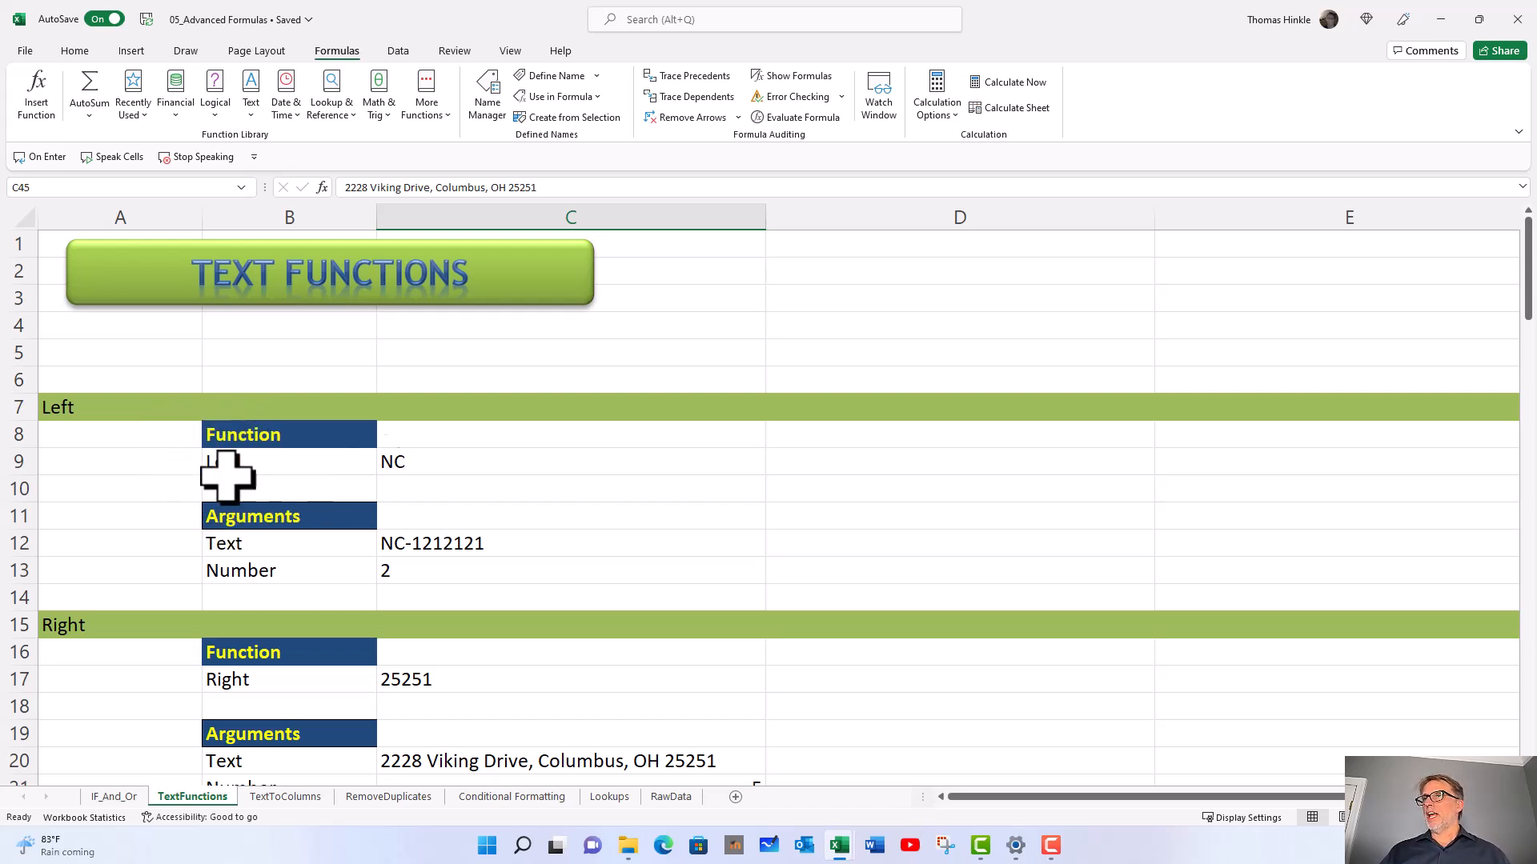
# Check the Left example's formula and its text argument, and clear the formula from cell C9
pyautogui.click(450, 465)
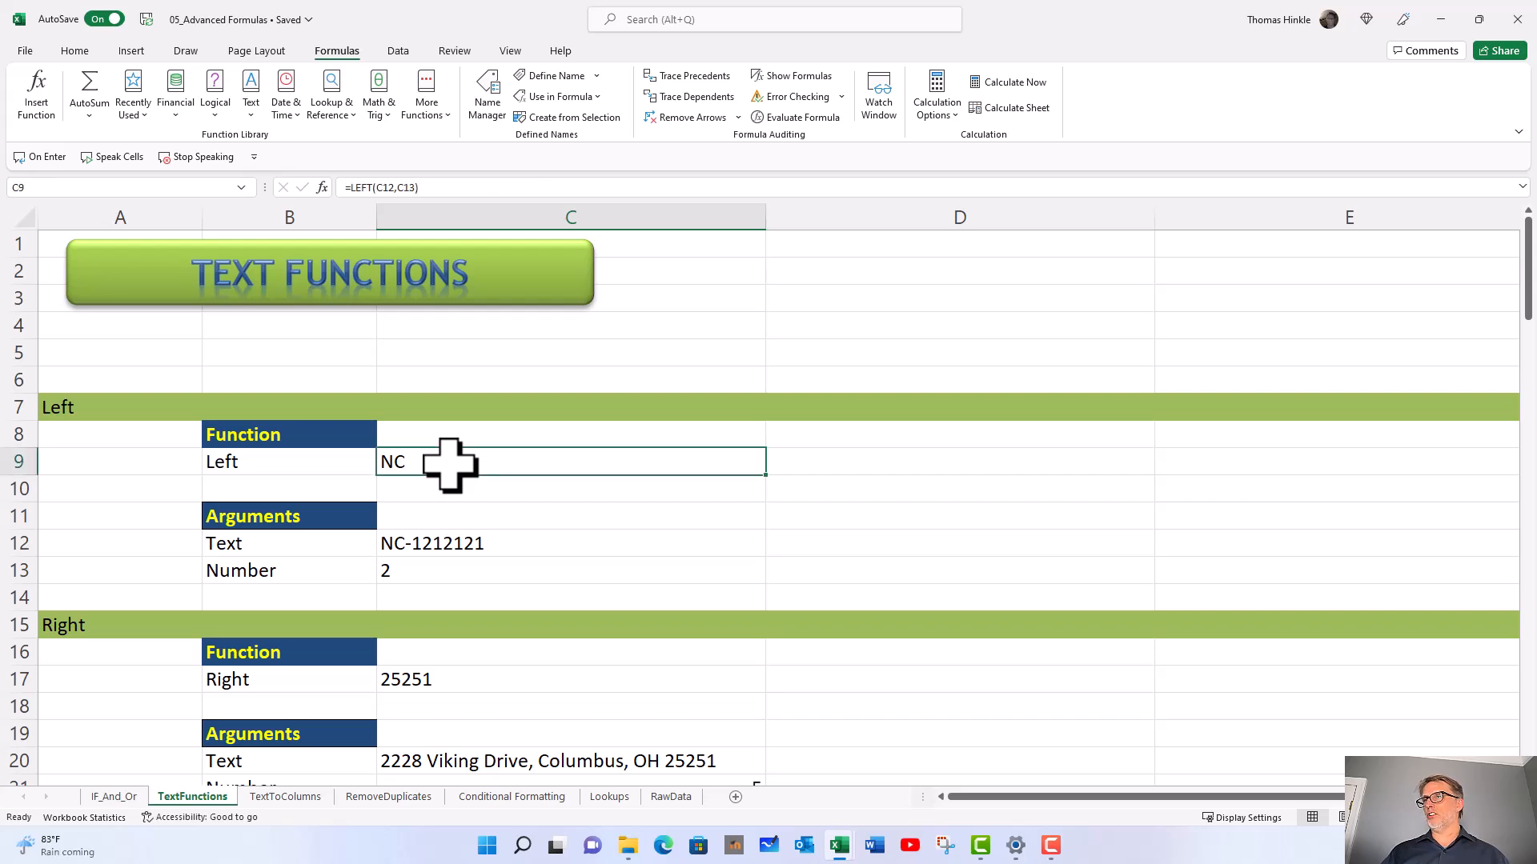
pyautogui.scroll(-2, 450, 465)
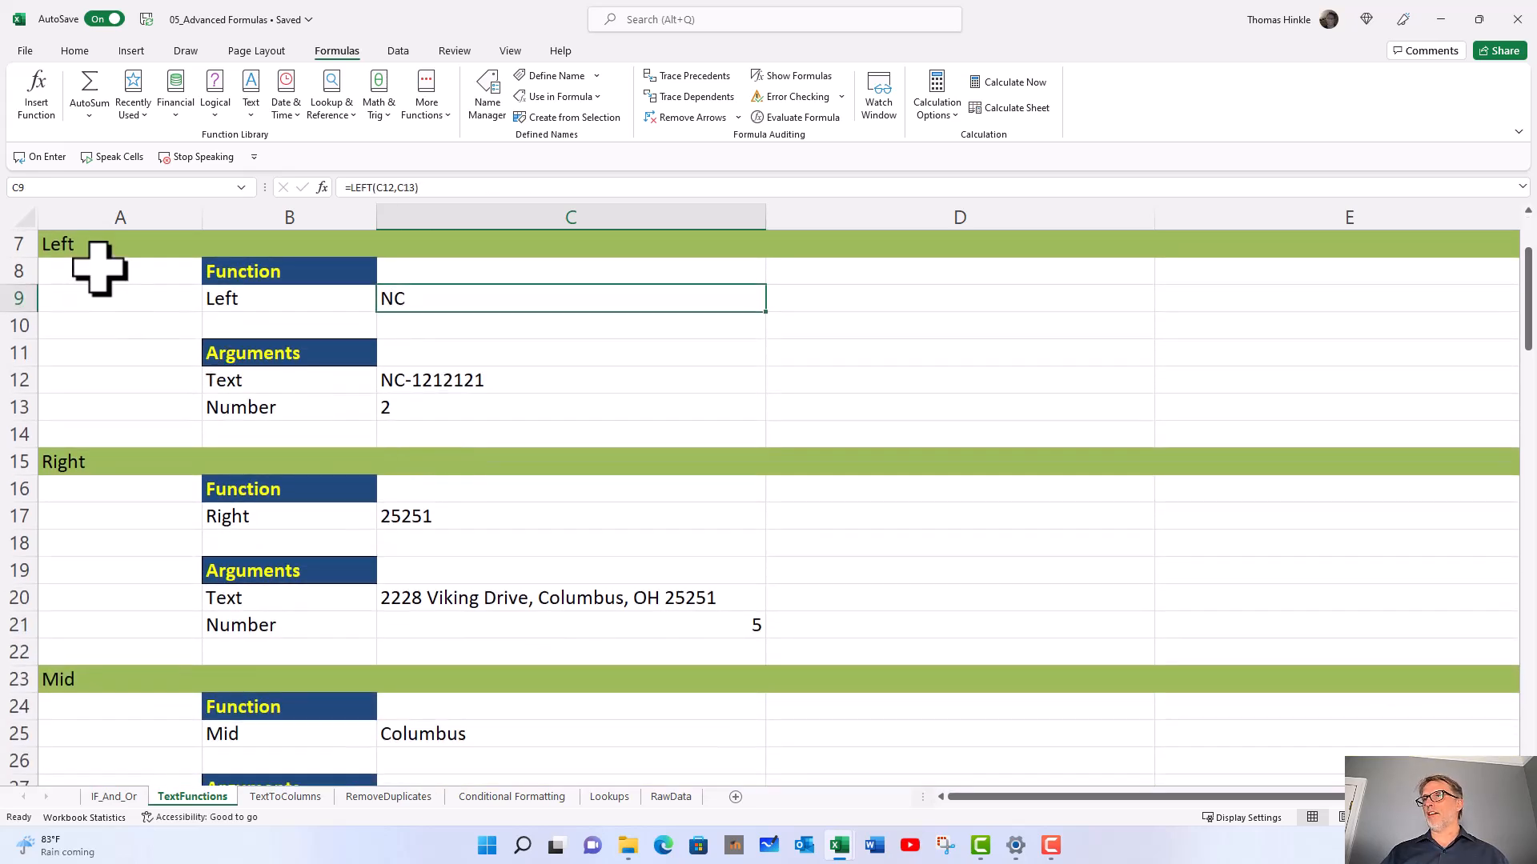
pyautogui.click(506, 383)
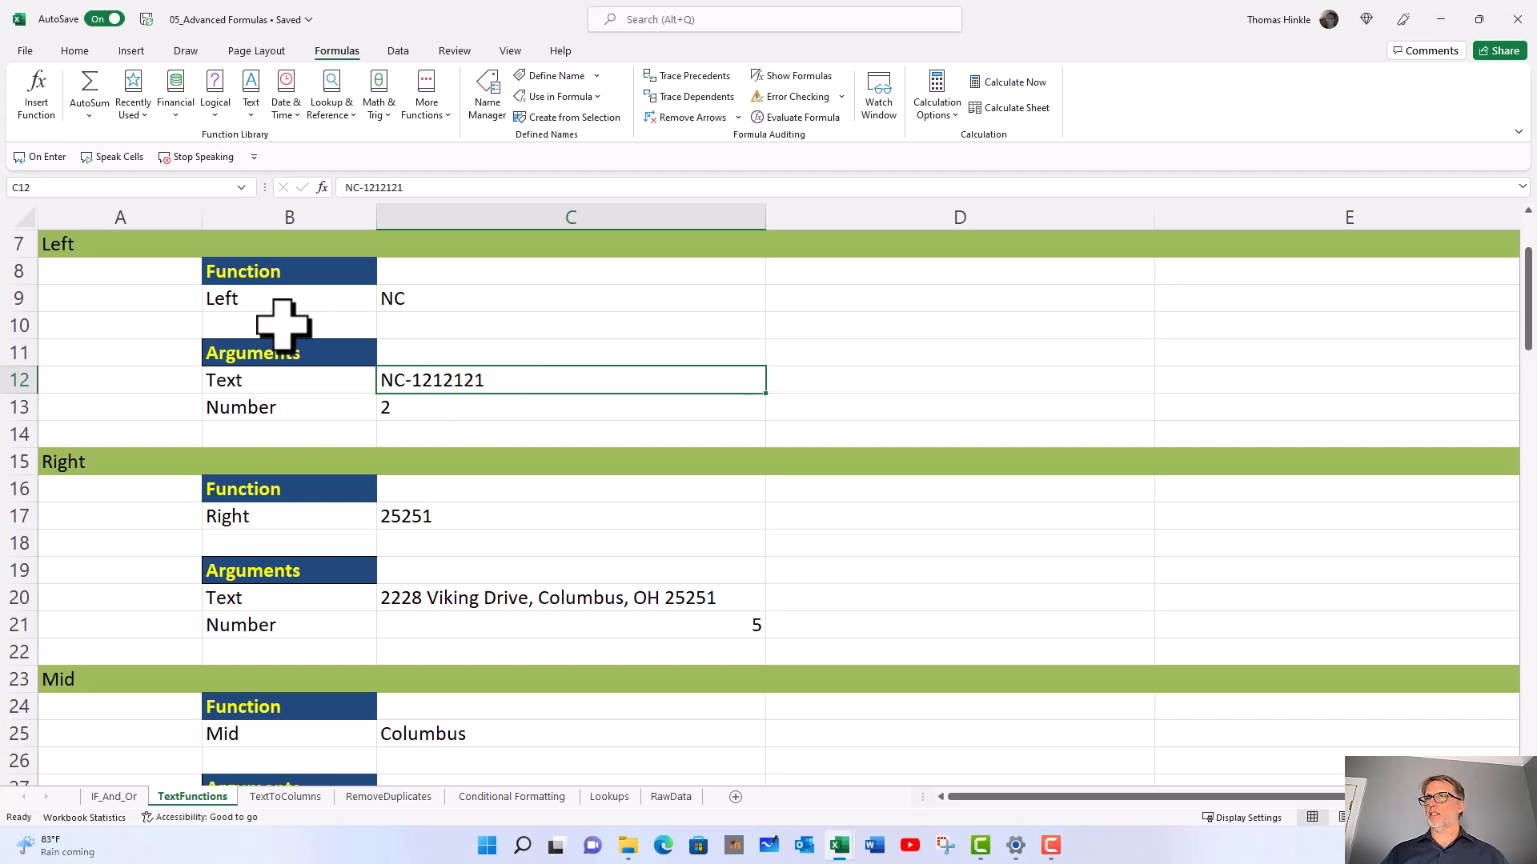
pyautogui.click(409, 303)
pyautogui.press('Delete')
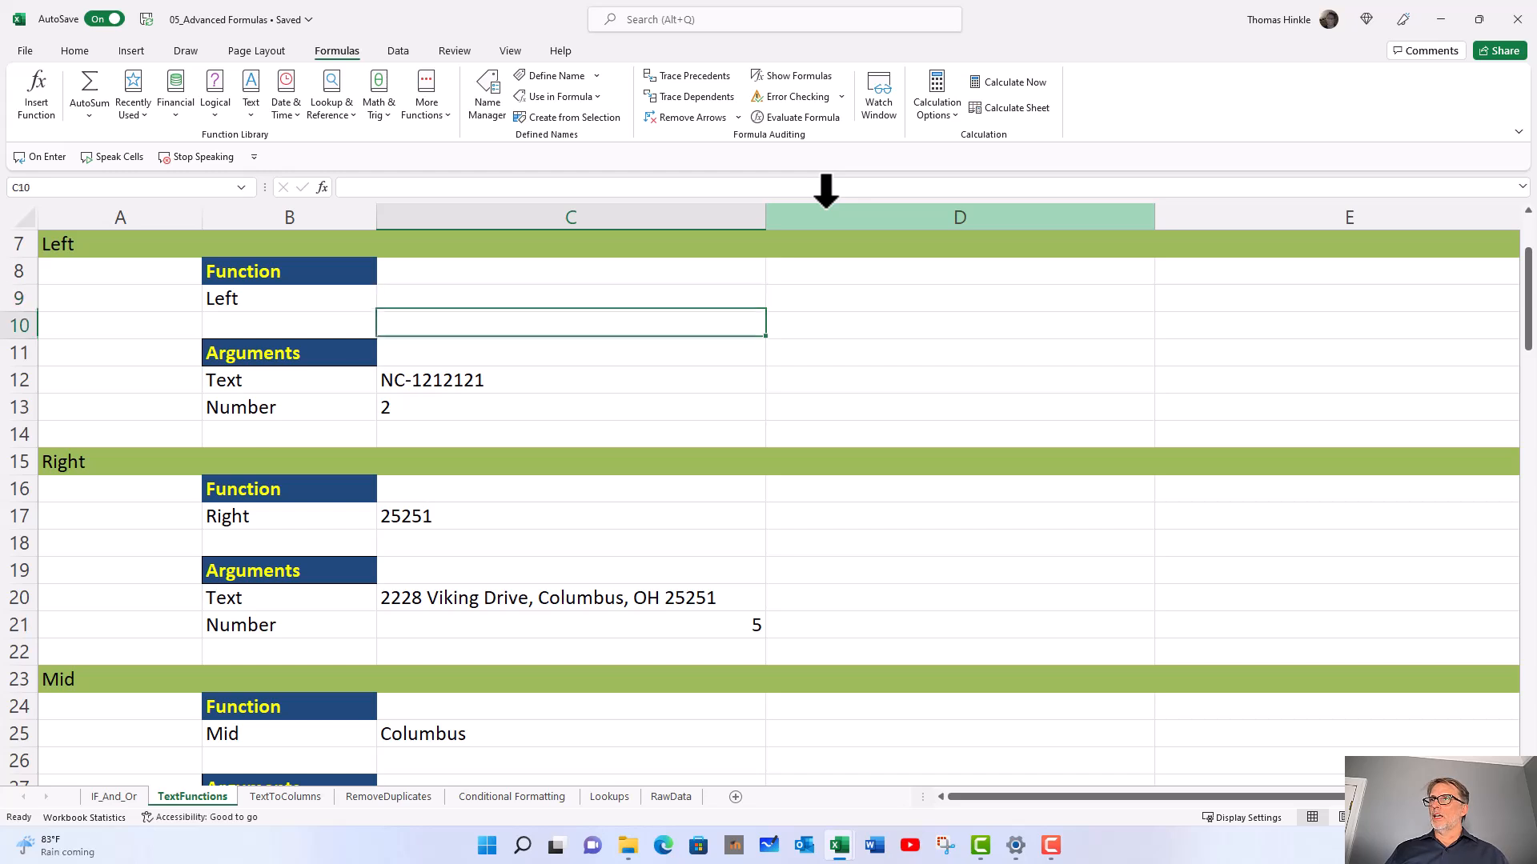
# Search for "left", insert the LEFT function into C9, and set its Text argument to C12
pyautogui.click(323, 188)
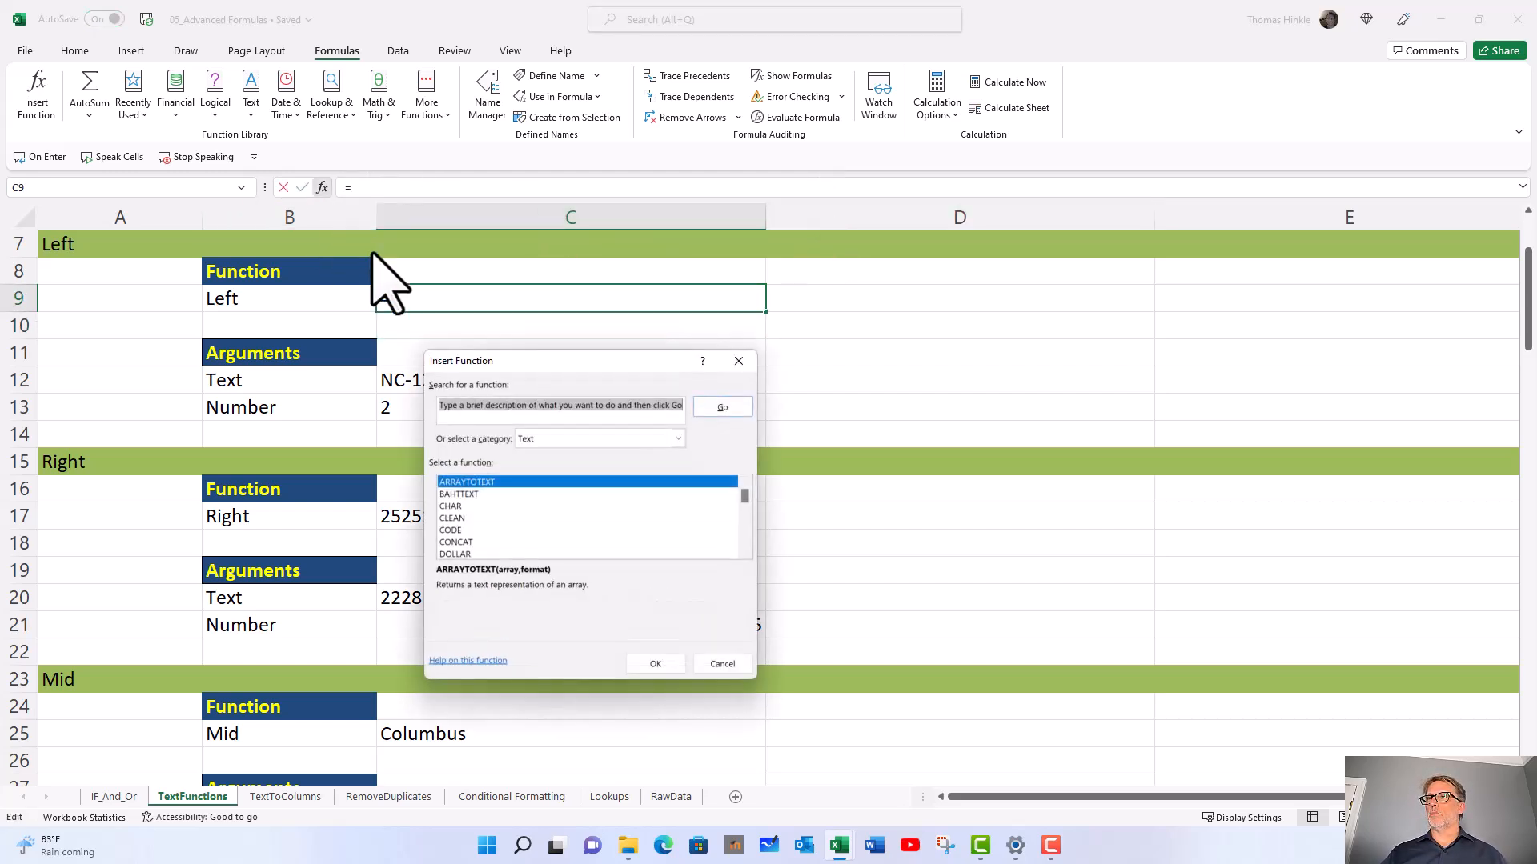
pyautogui.moveTo(542, 365); pyautogui.dragTo(287, 414)
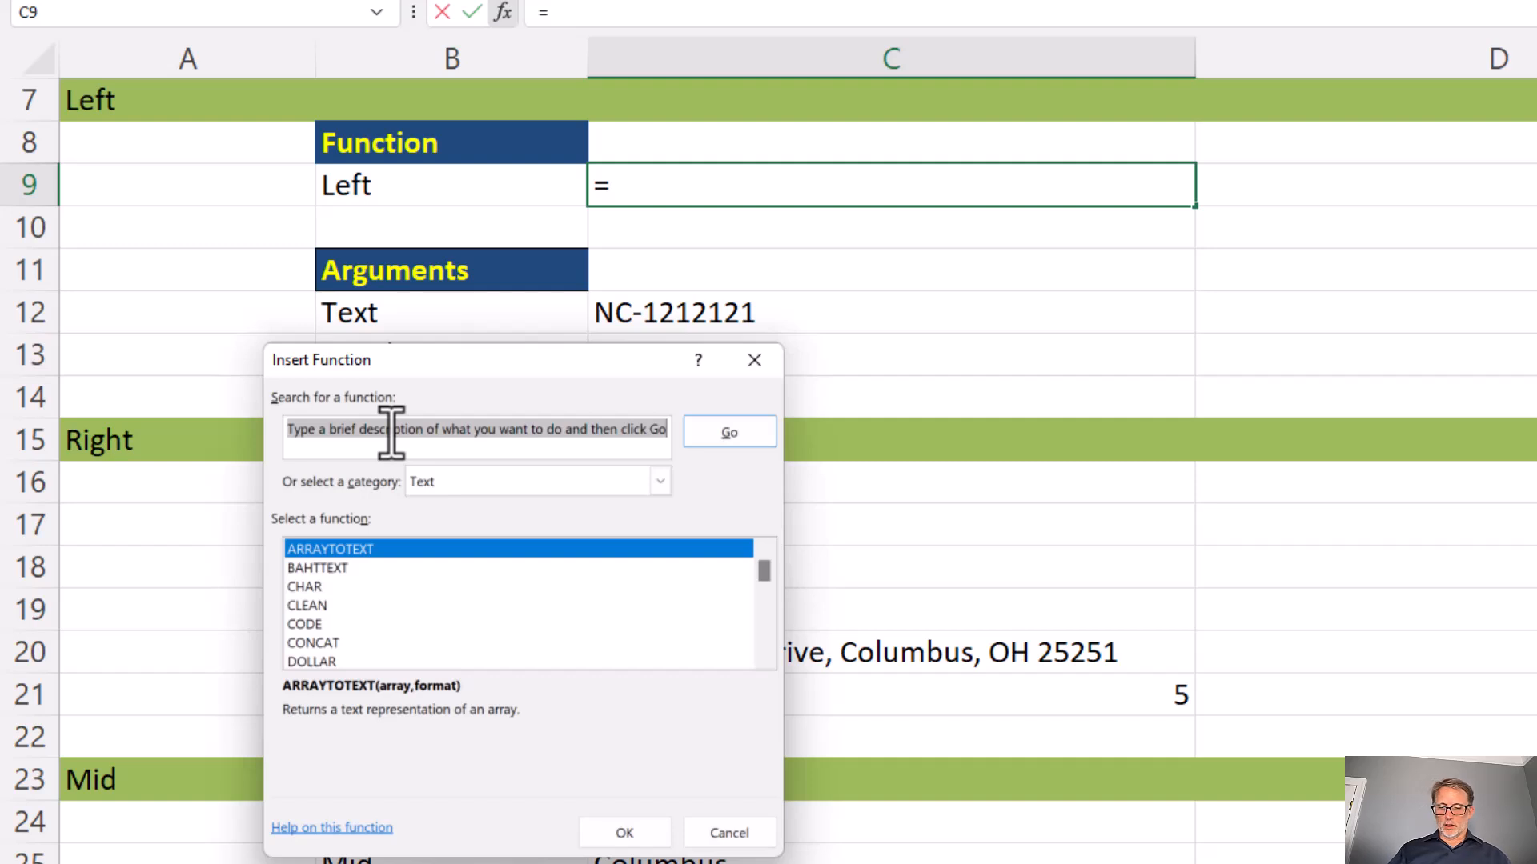
pyautogui.write('left')
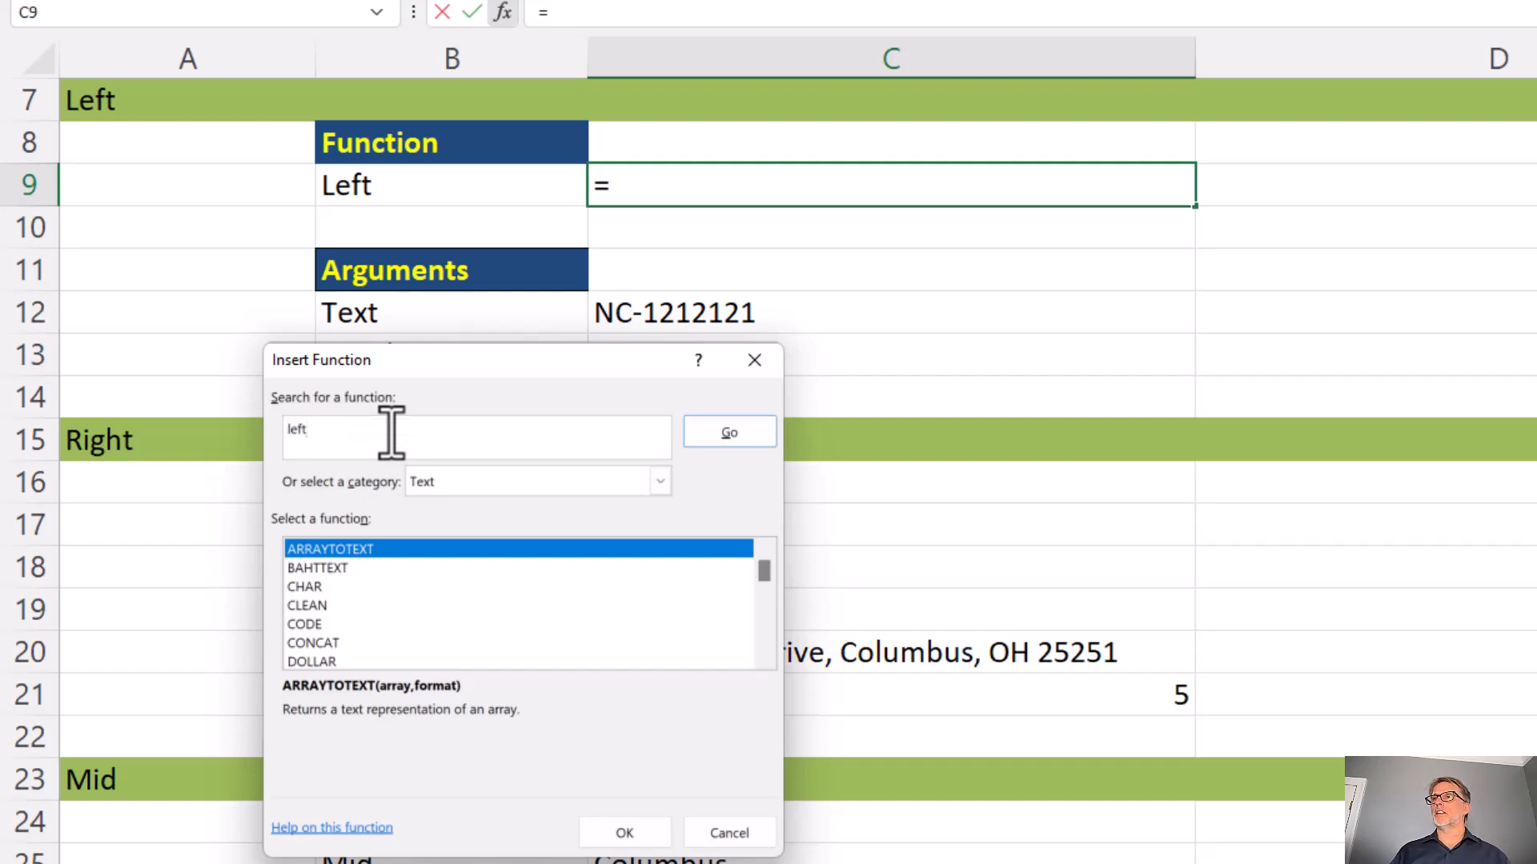
pyautogui.press('Return')
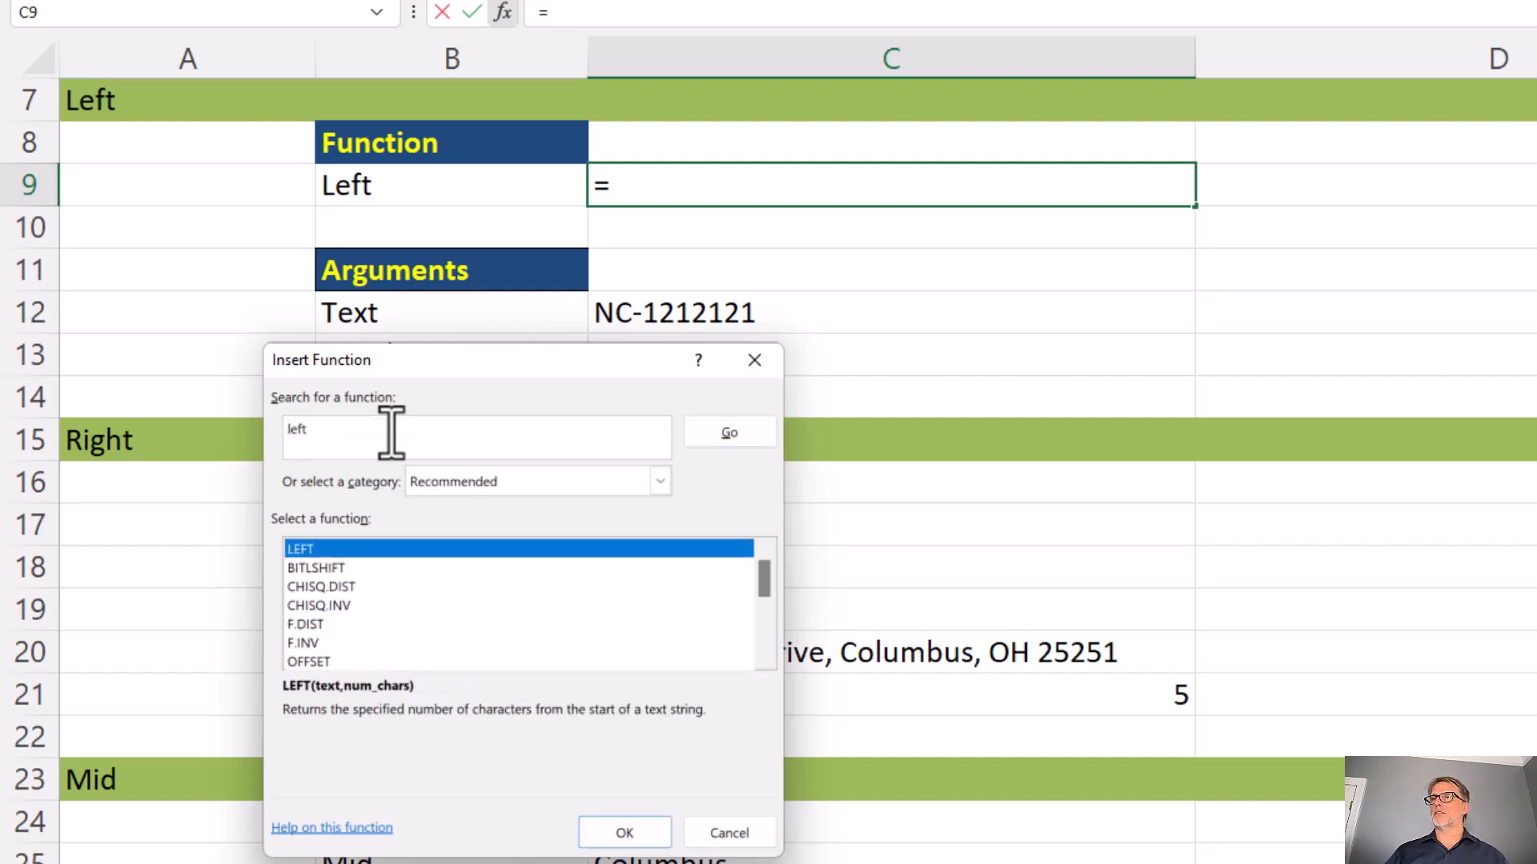
pyautogui.doubleClick(329, 551)
pyautogui.moveTo(524, 452); pyautogui.dragTo(605, 441)
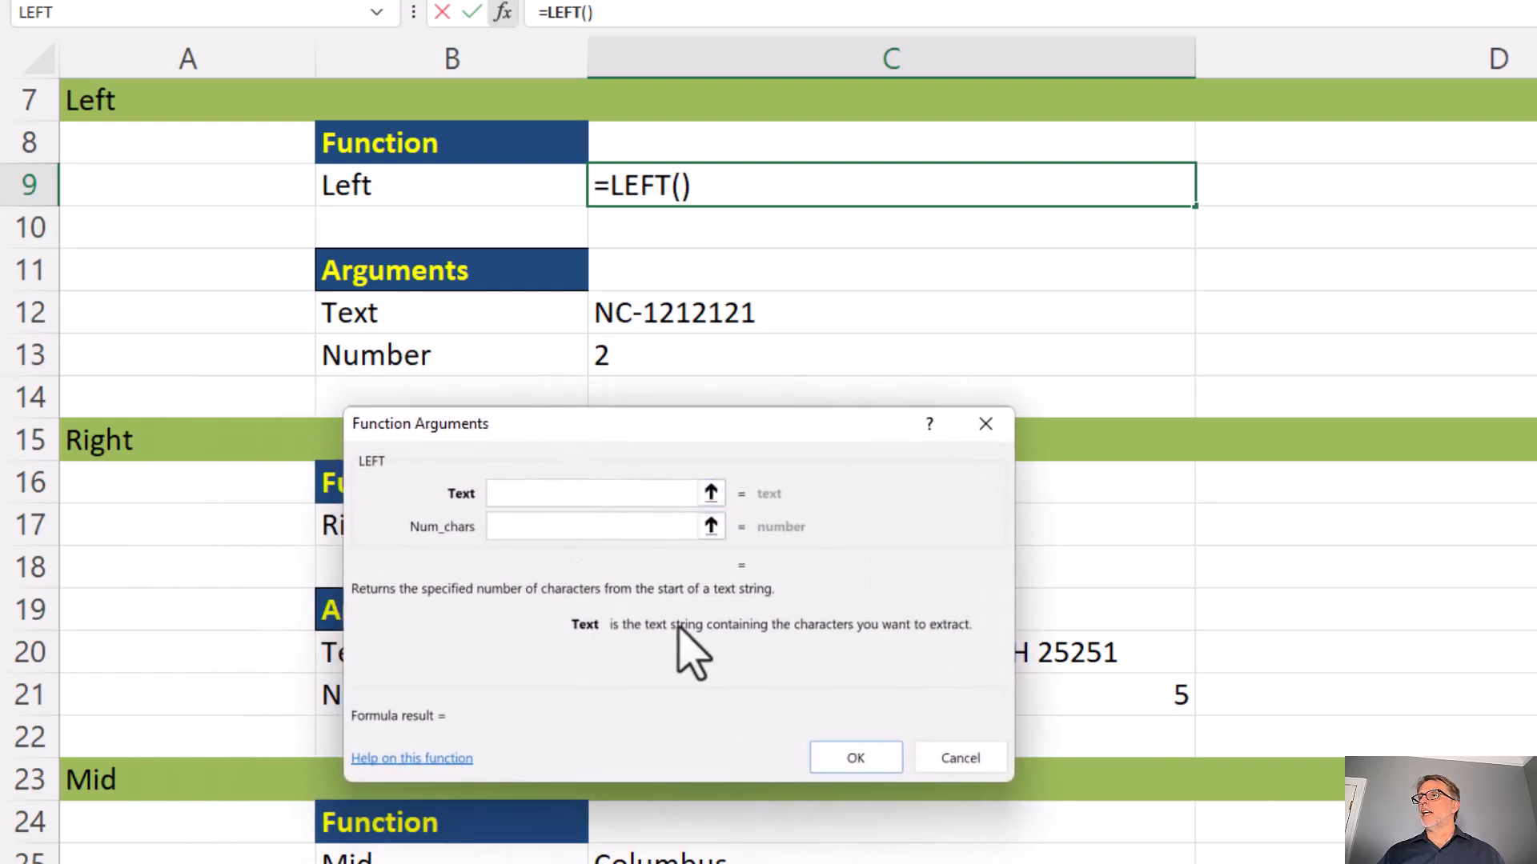
pyautogui.click(643, 319)
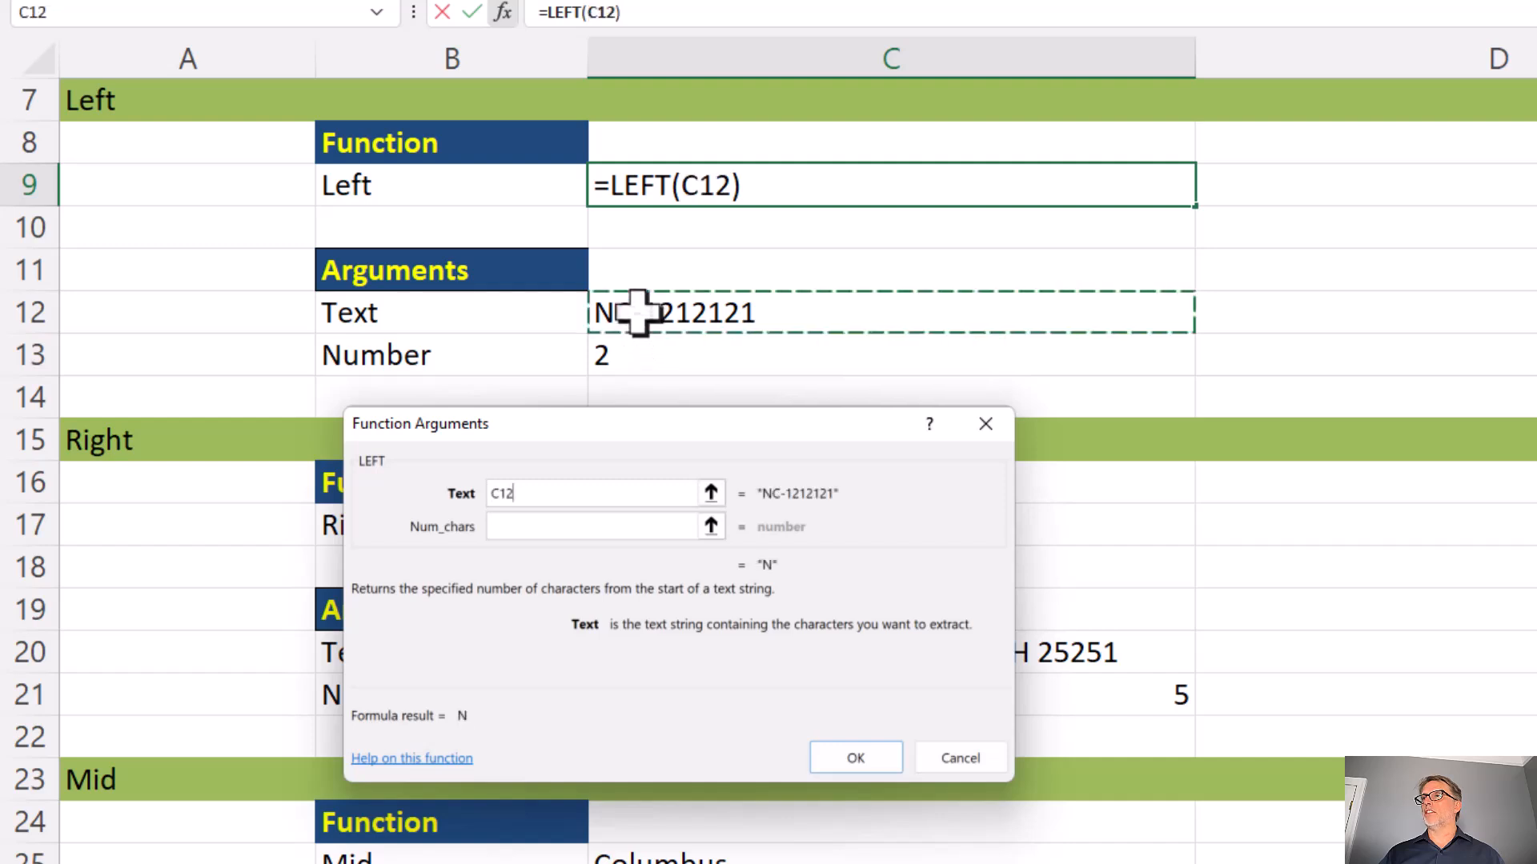
pyautogui.click(594, 529)
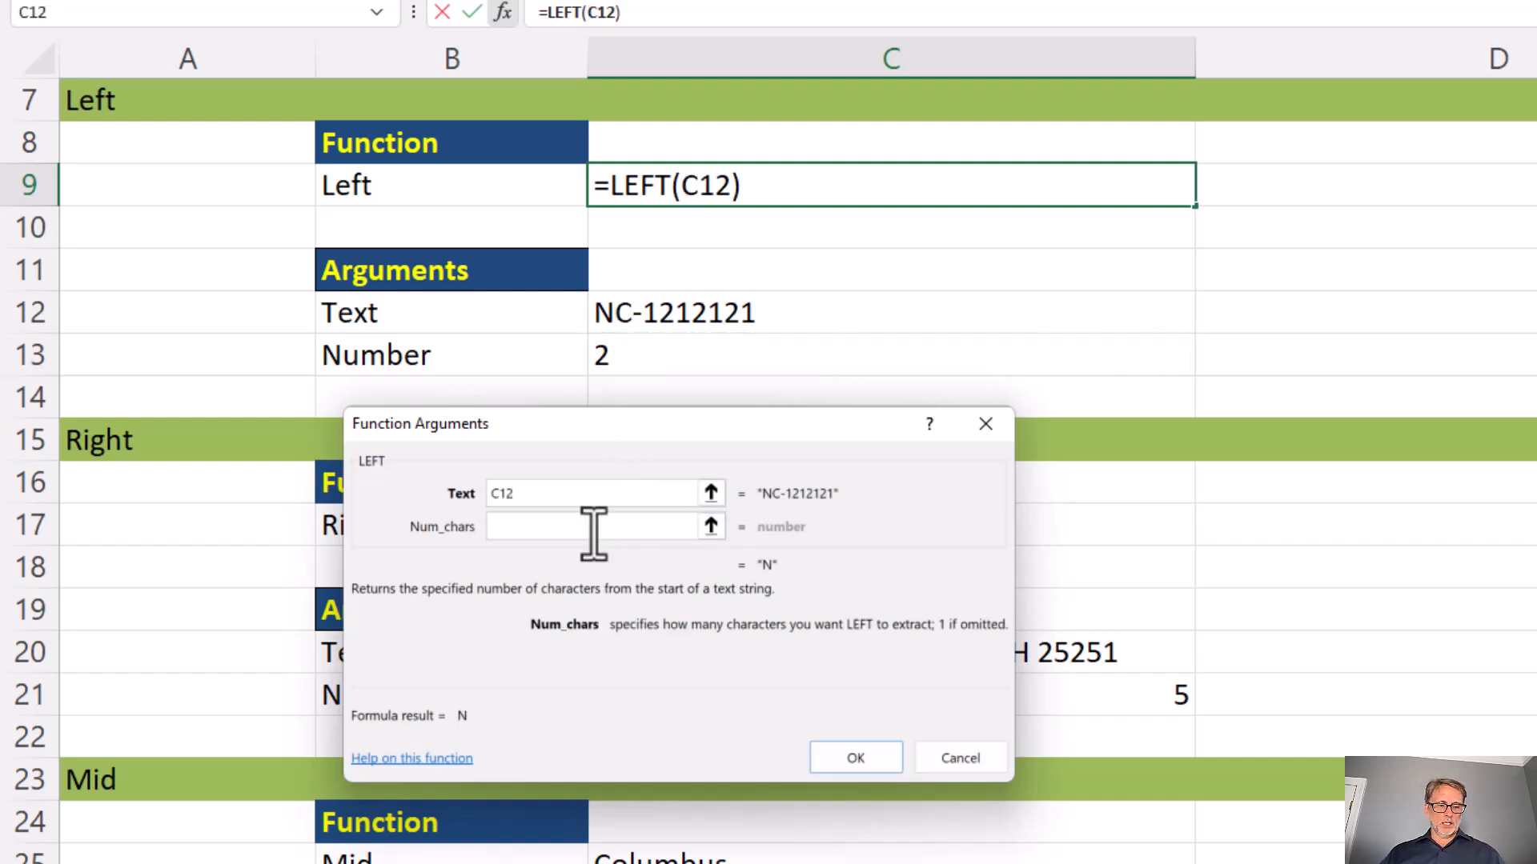
# Try 5 and 5+C13 as the number of characters for the LEFT function
pyautogui.write('5')
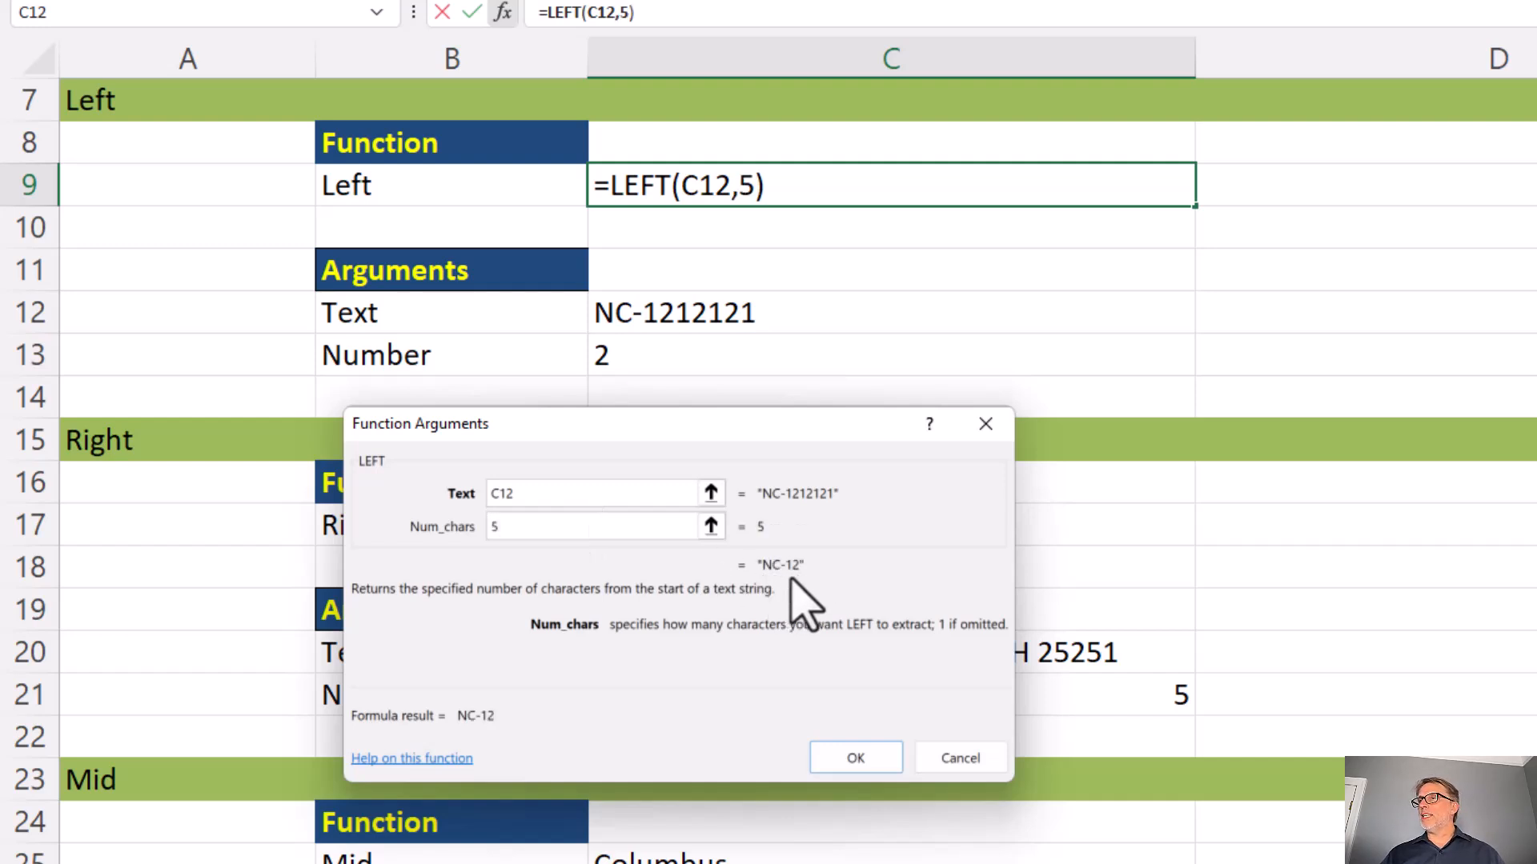
pyautogui.doubleClick(563, 527)
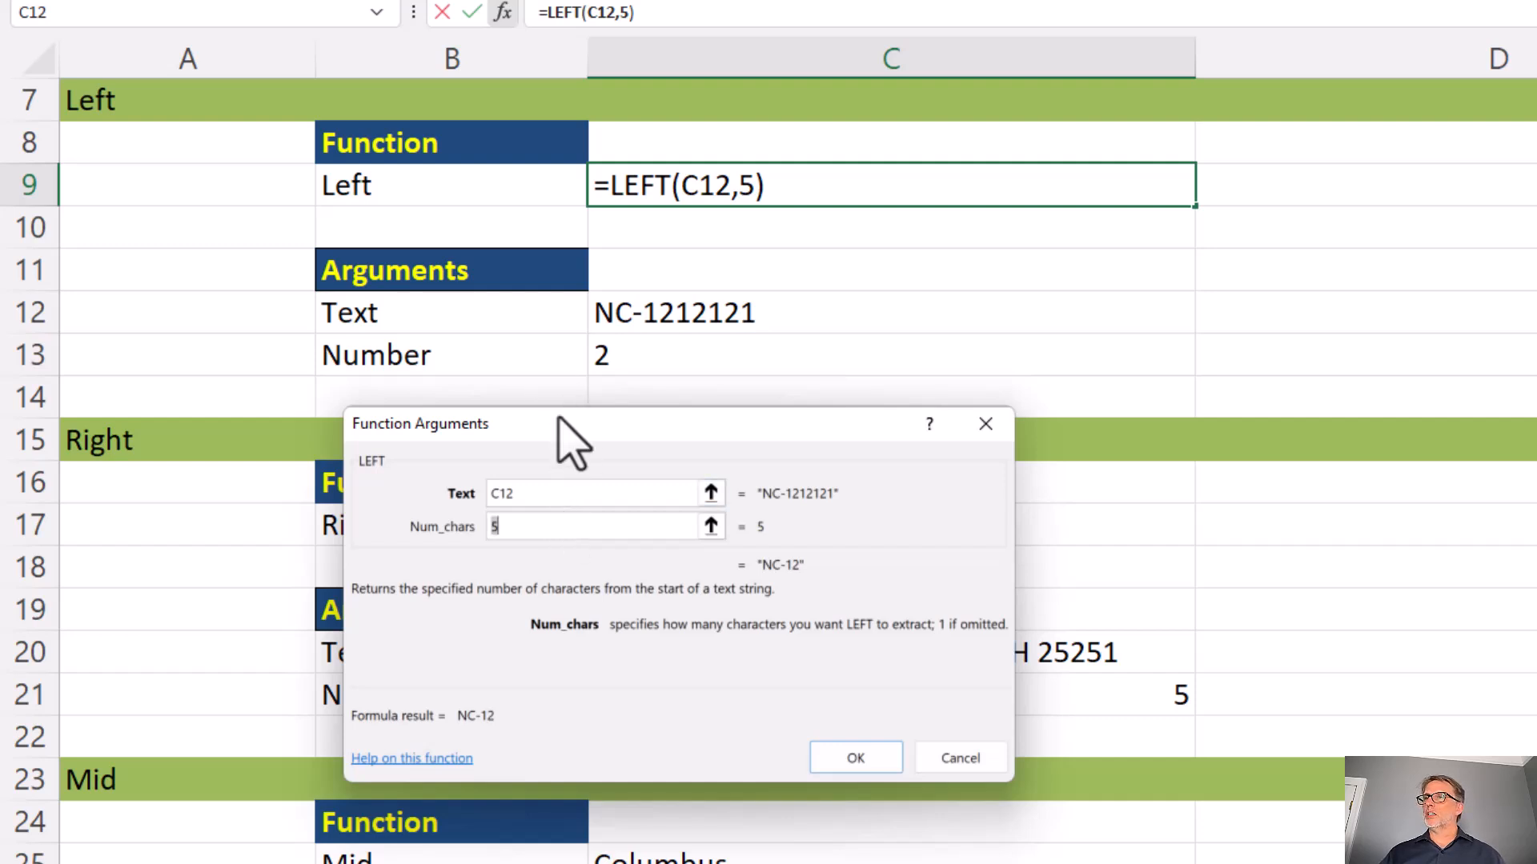
pyautogui.write('+')
pyautogui.click(615, 356)
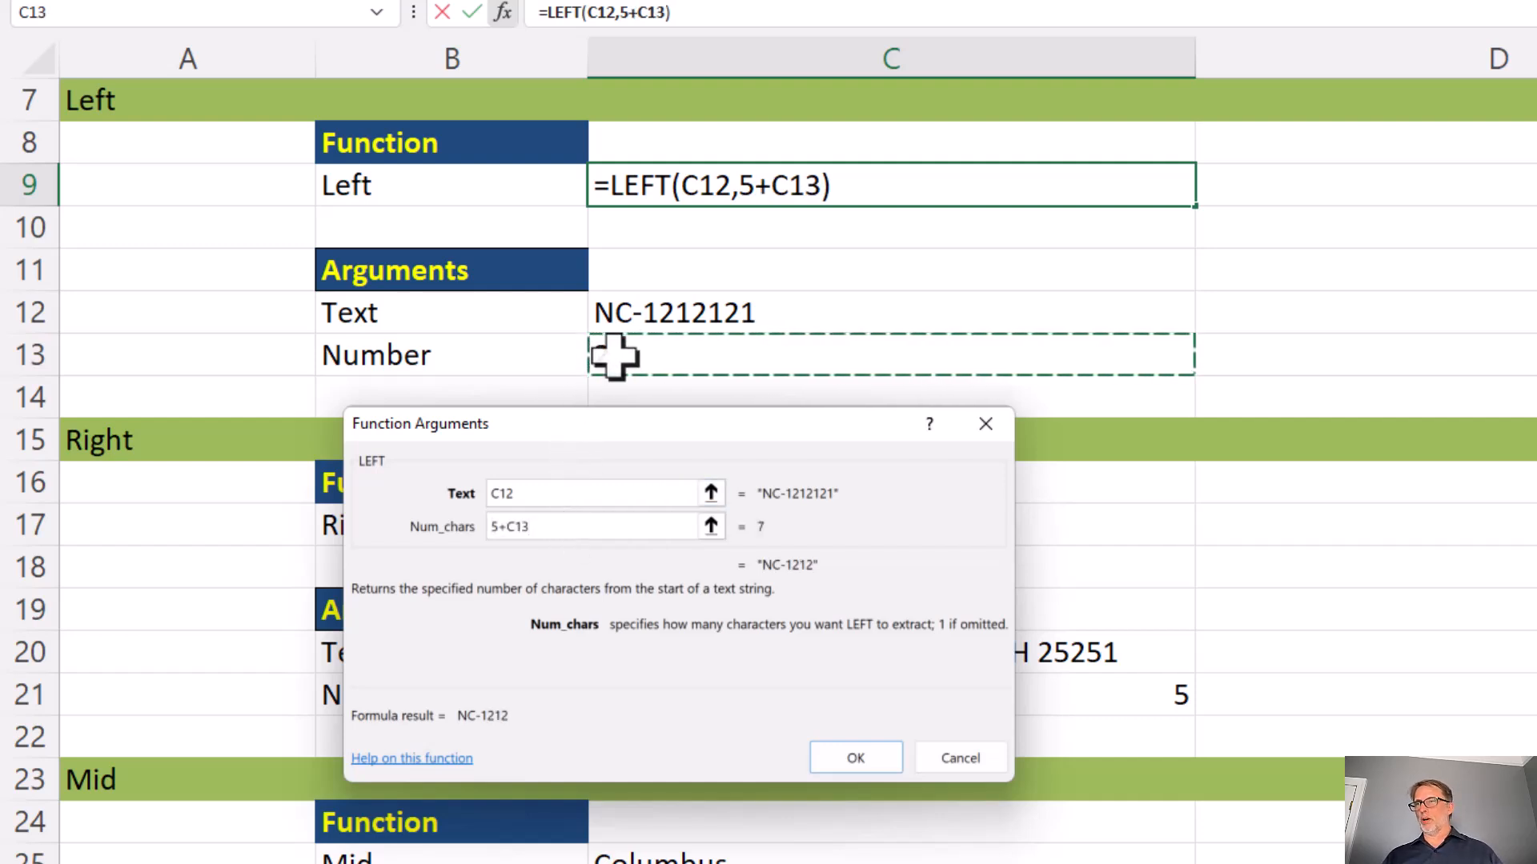
# Set the LEFT function's number of characters to cell C13 and apply the formula
pyautogui.moveTo(648, 527); pyautogui.dragTo(404, 528)
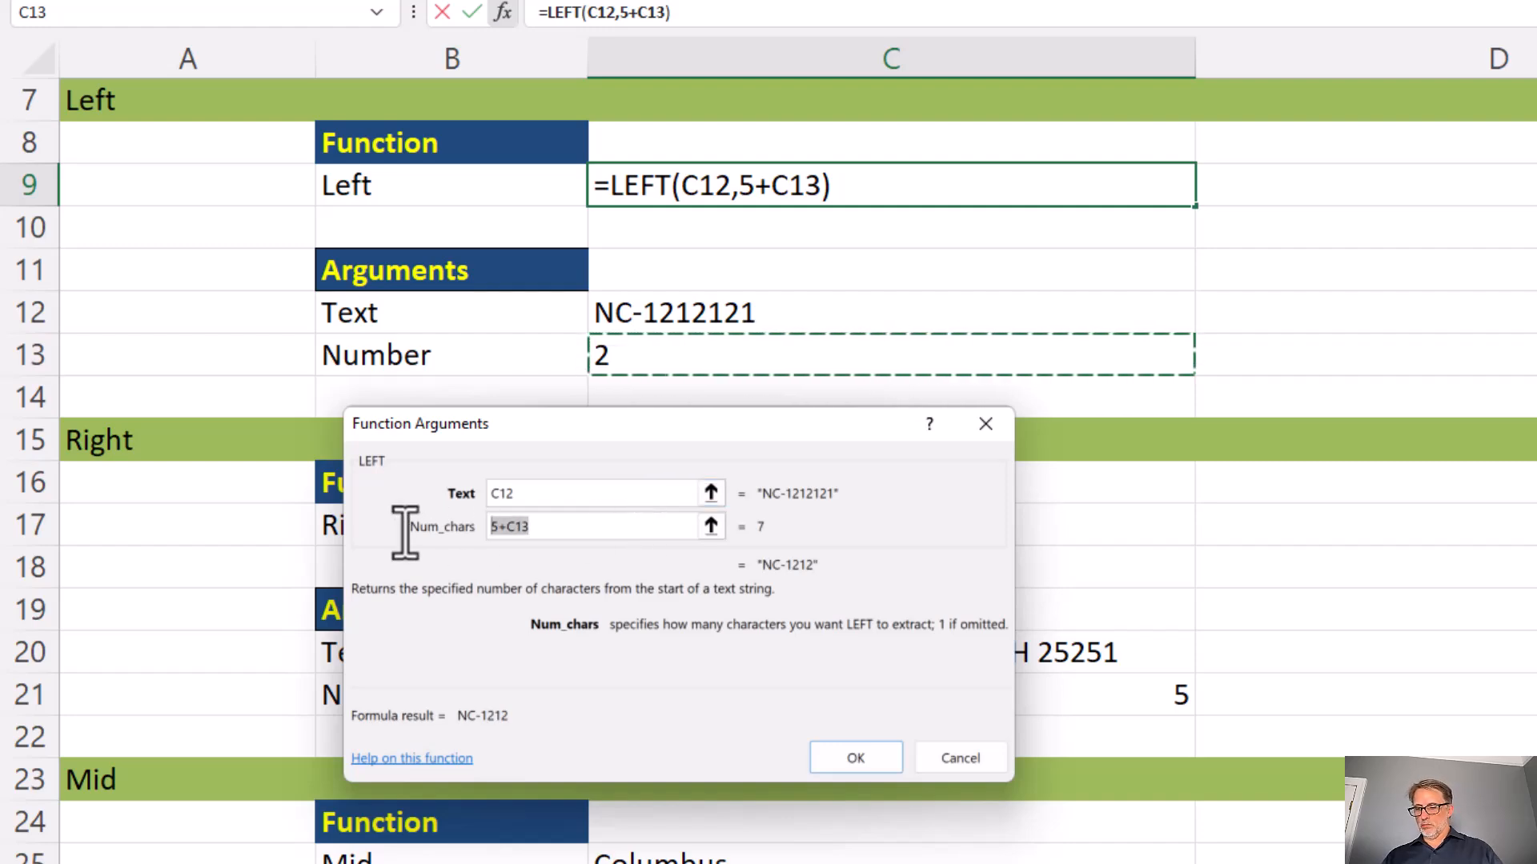
pyautogui.press('BackSpace')
pyautogui.click(649, 354)
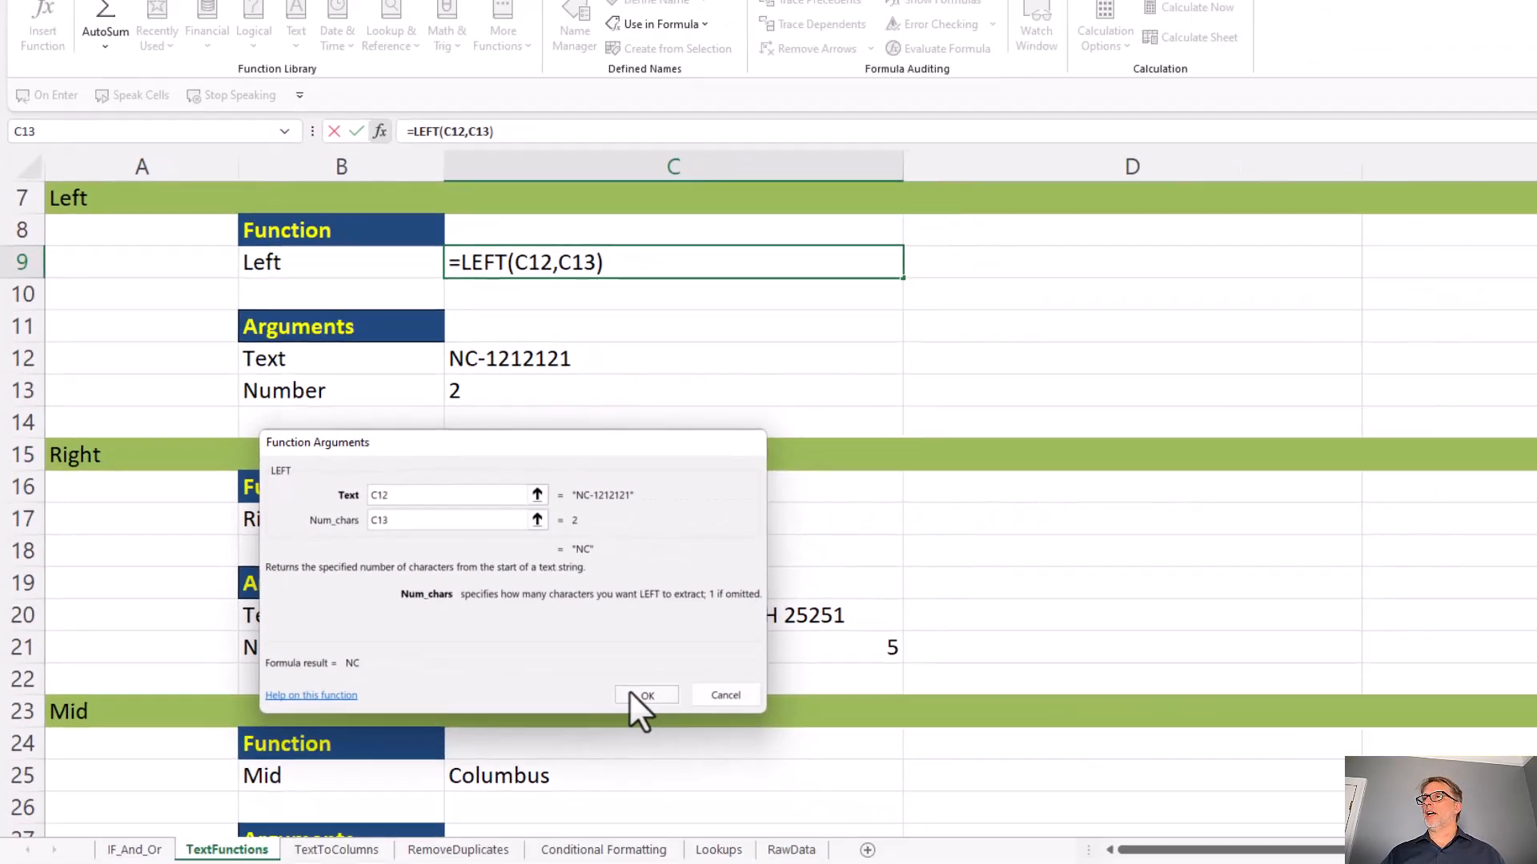
pyautogui.click(644, 694)
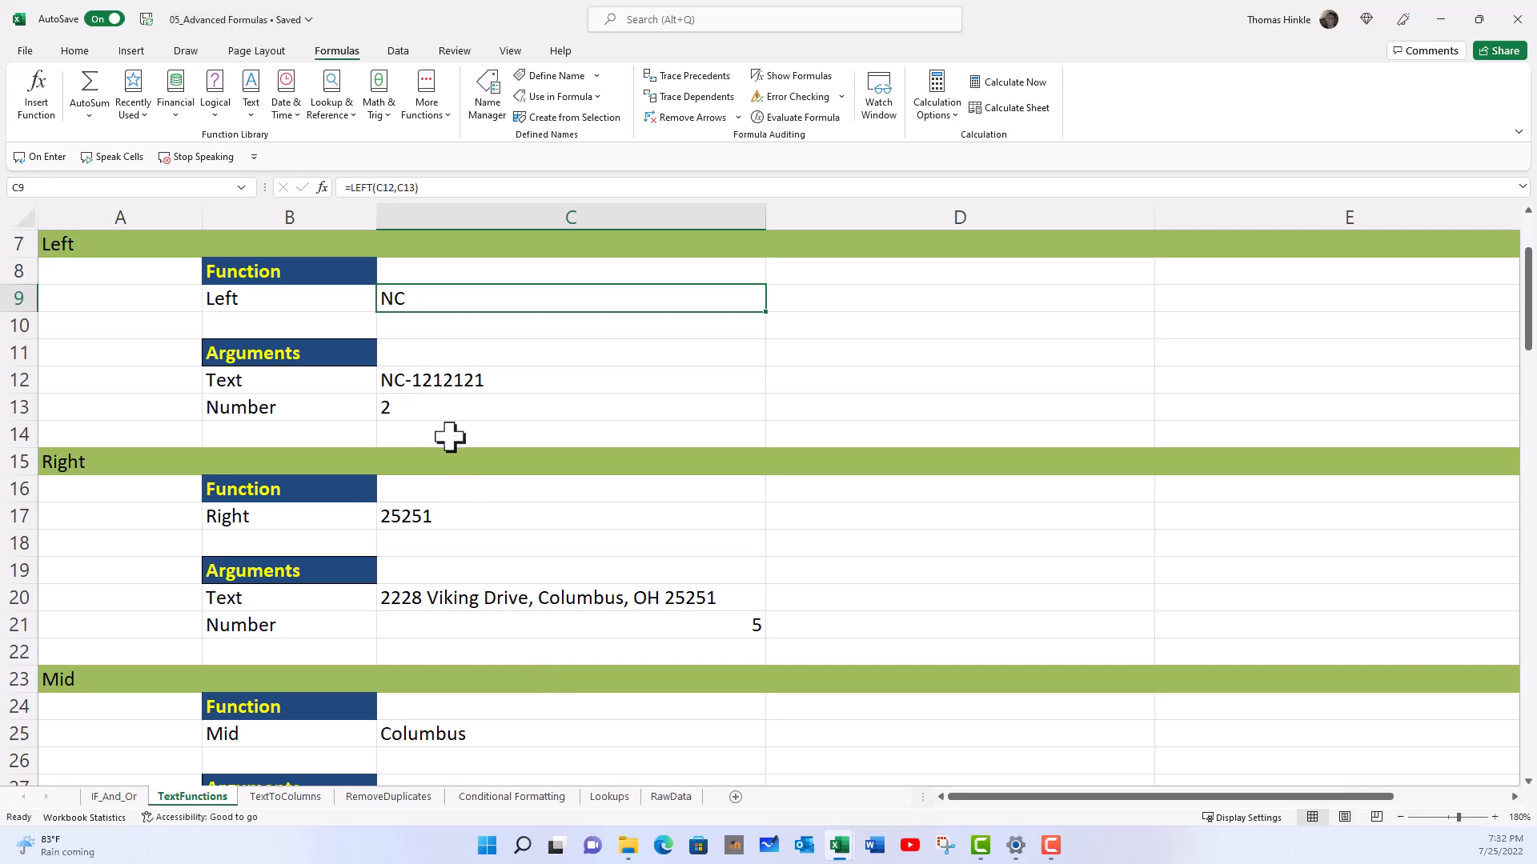
# Replace the Right example's formula in C17 with a newly written =right(C20,C21
pyautogui.scroll(-3, 449, 435)
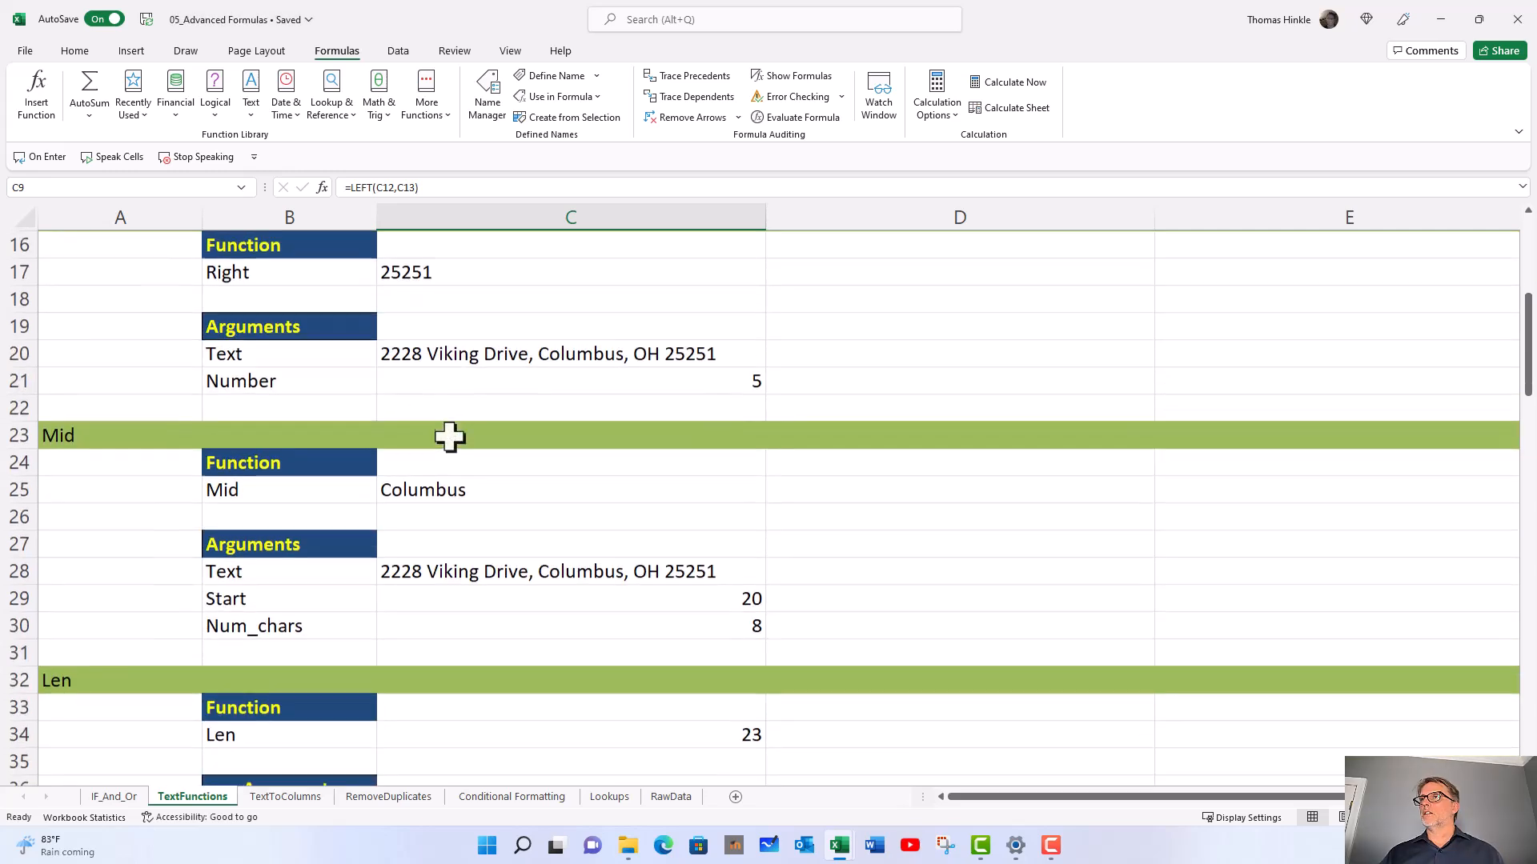
pyautogui.scroll(1, 501, 323)
pyautogui.click(493, 326)
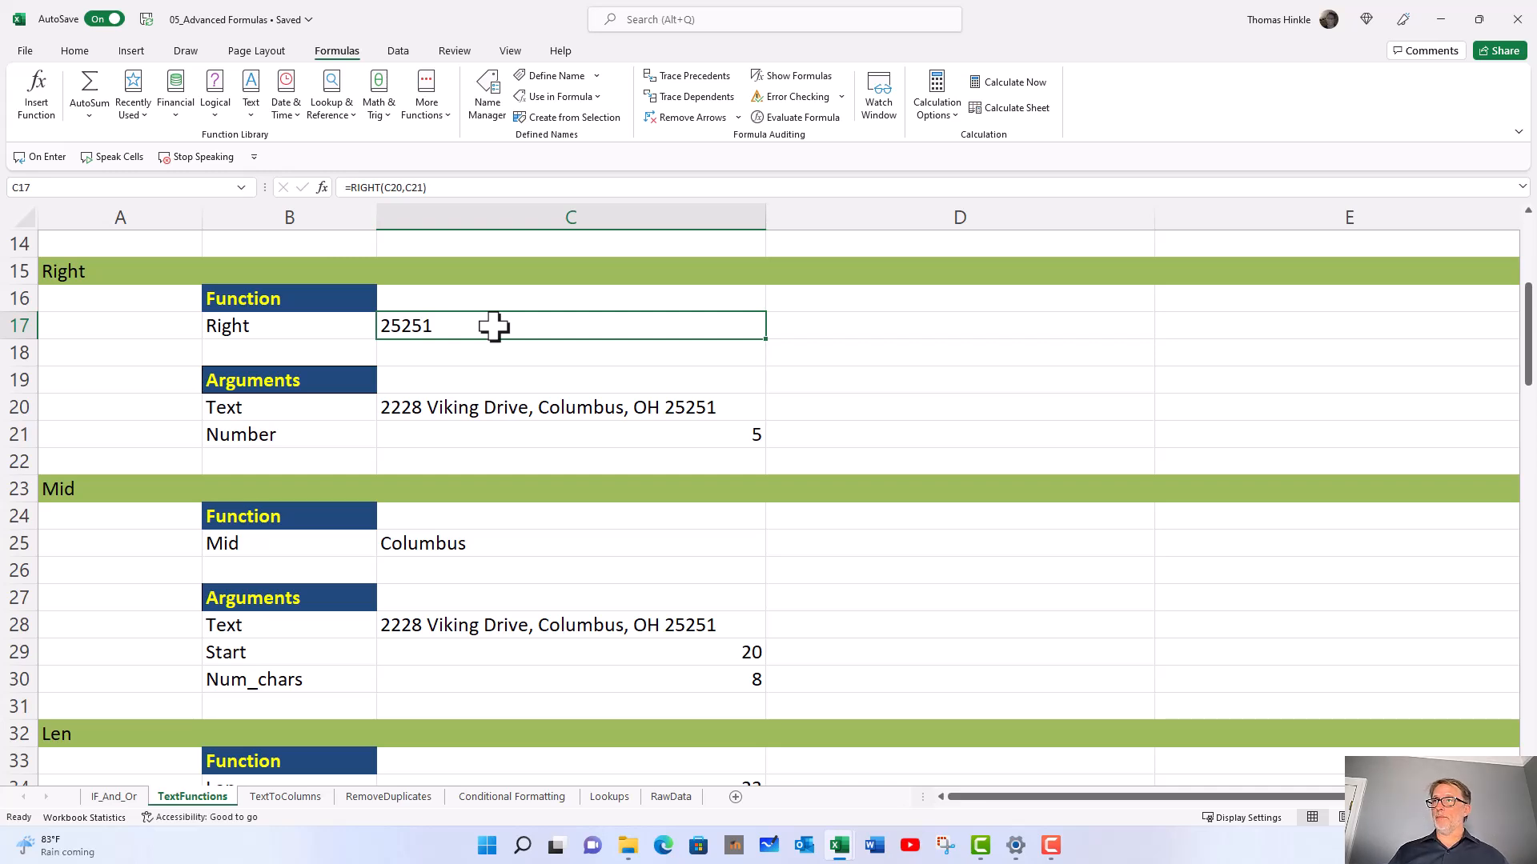
pyautogui.press('Delete')
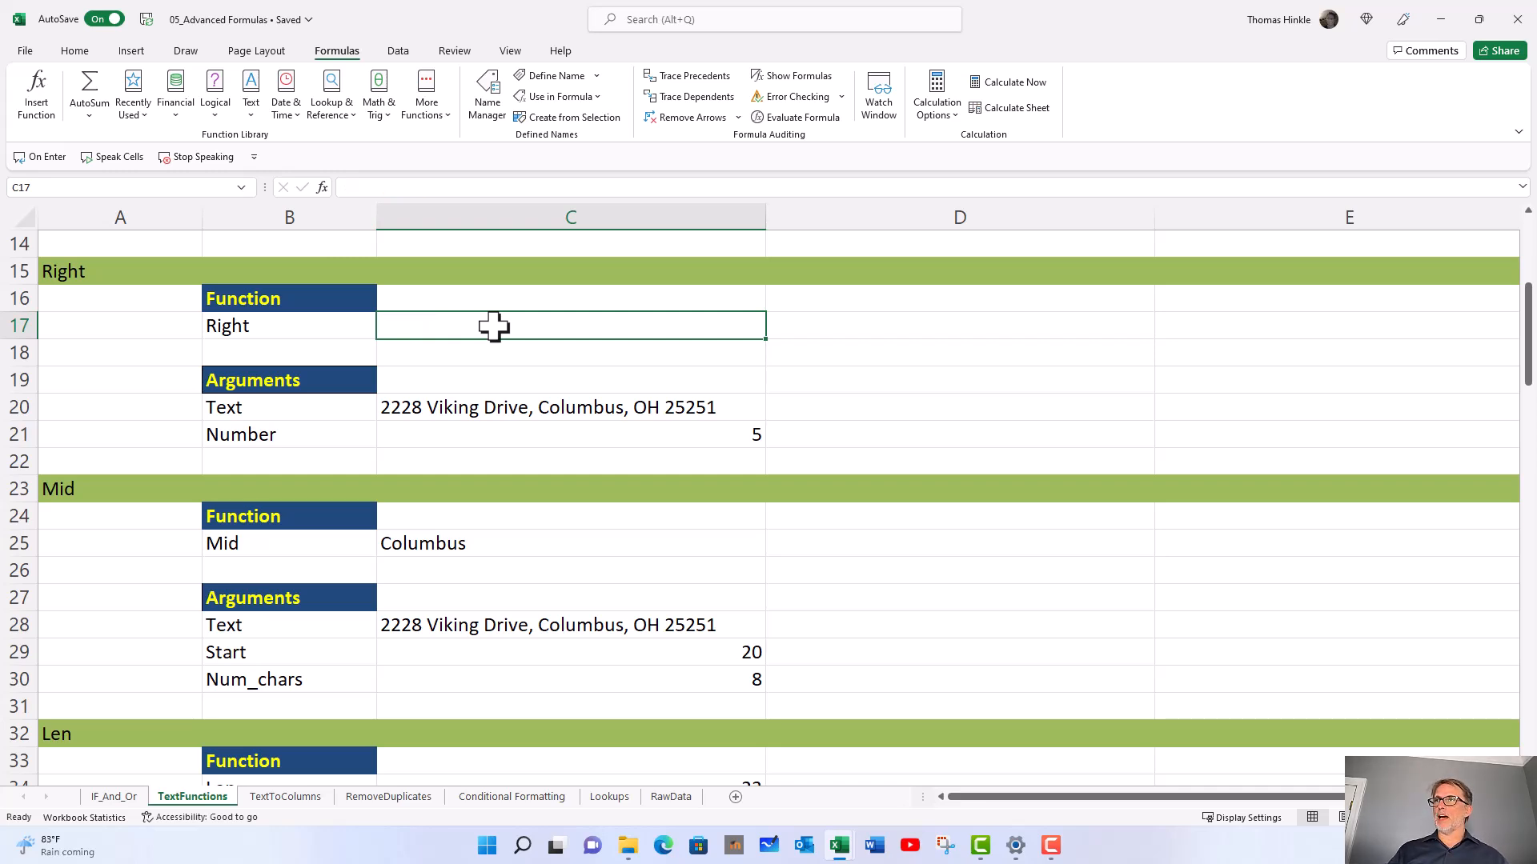
pyautogui.write('=')
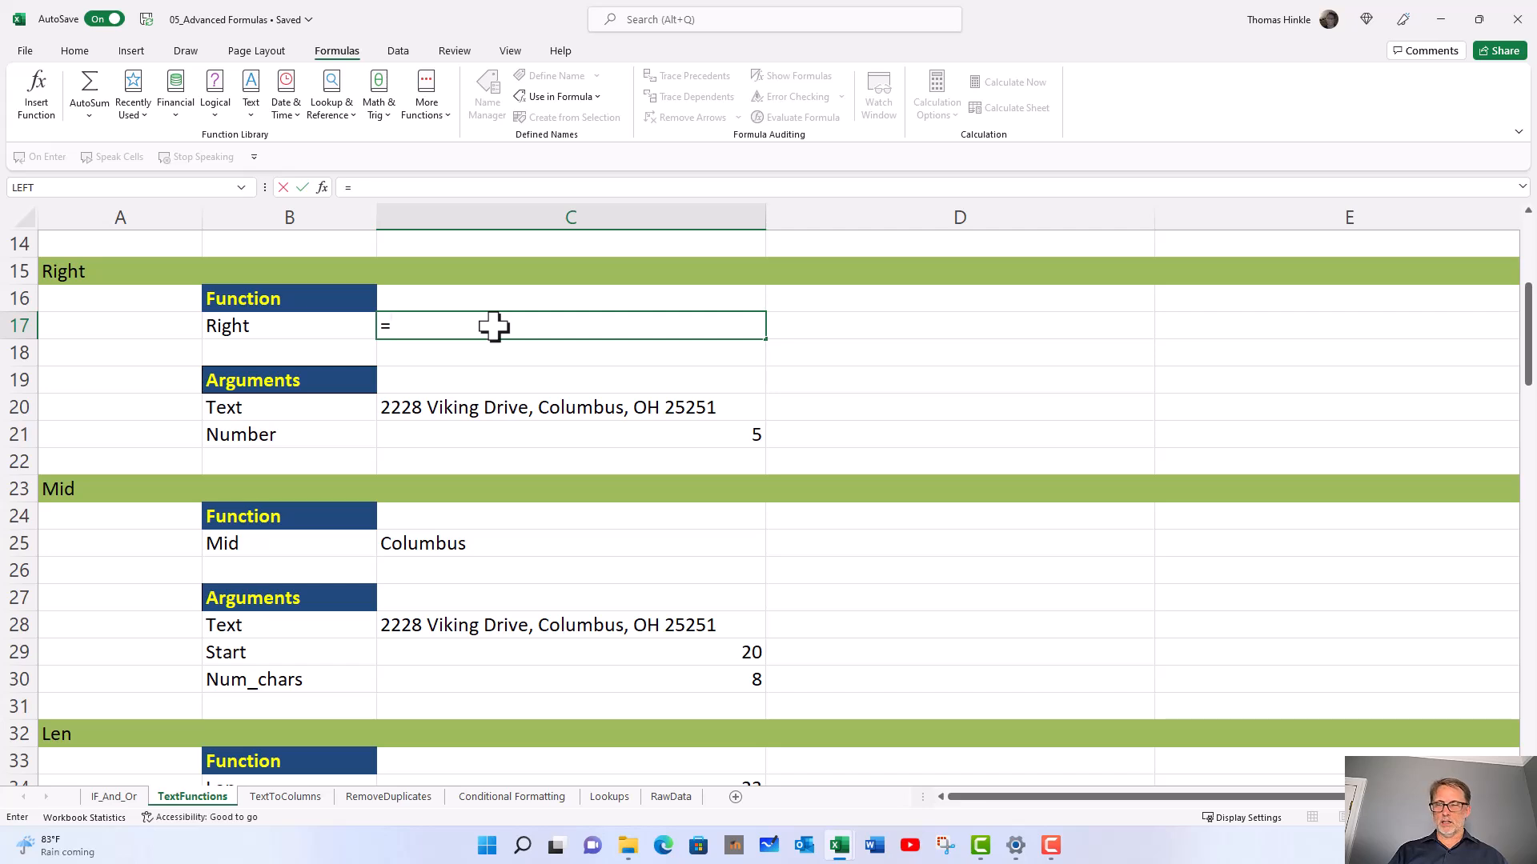
pyautogui.write('right(')
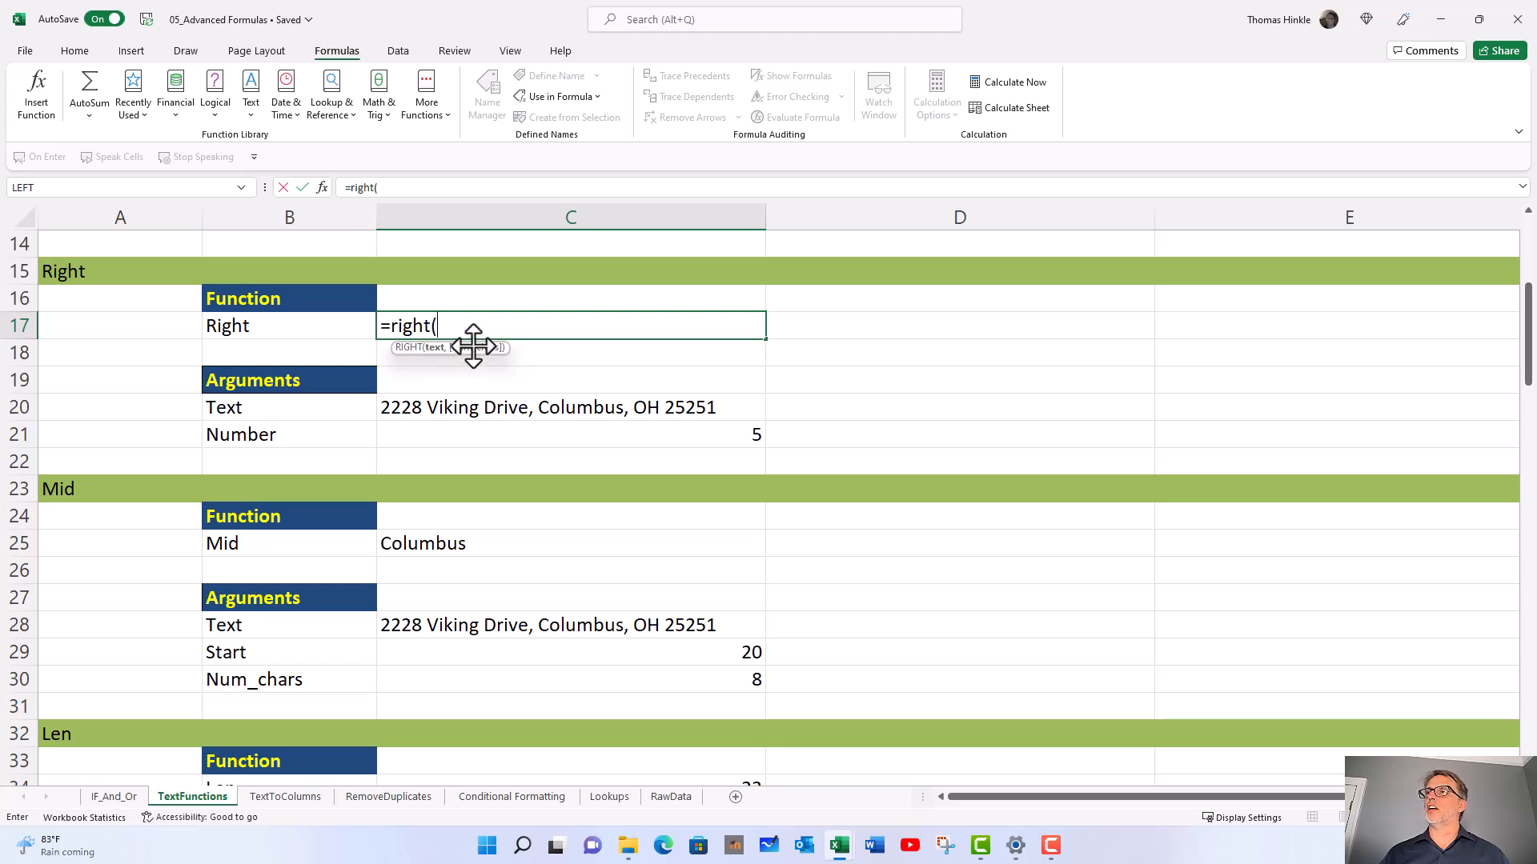
pyautogui.click(449, 407)
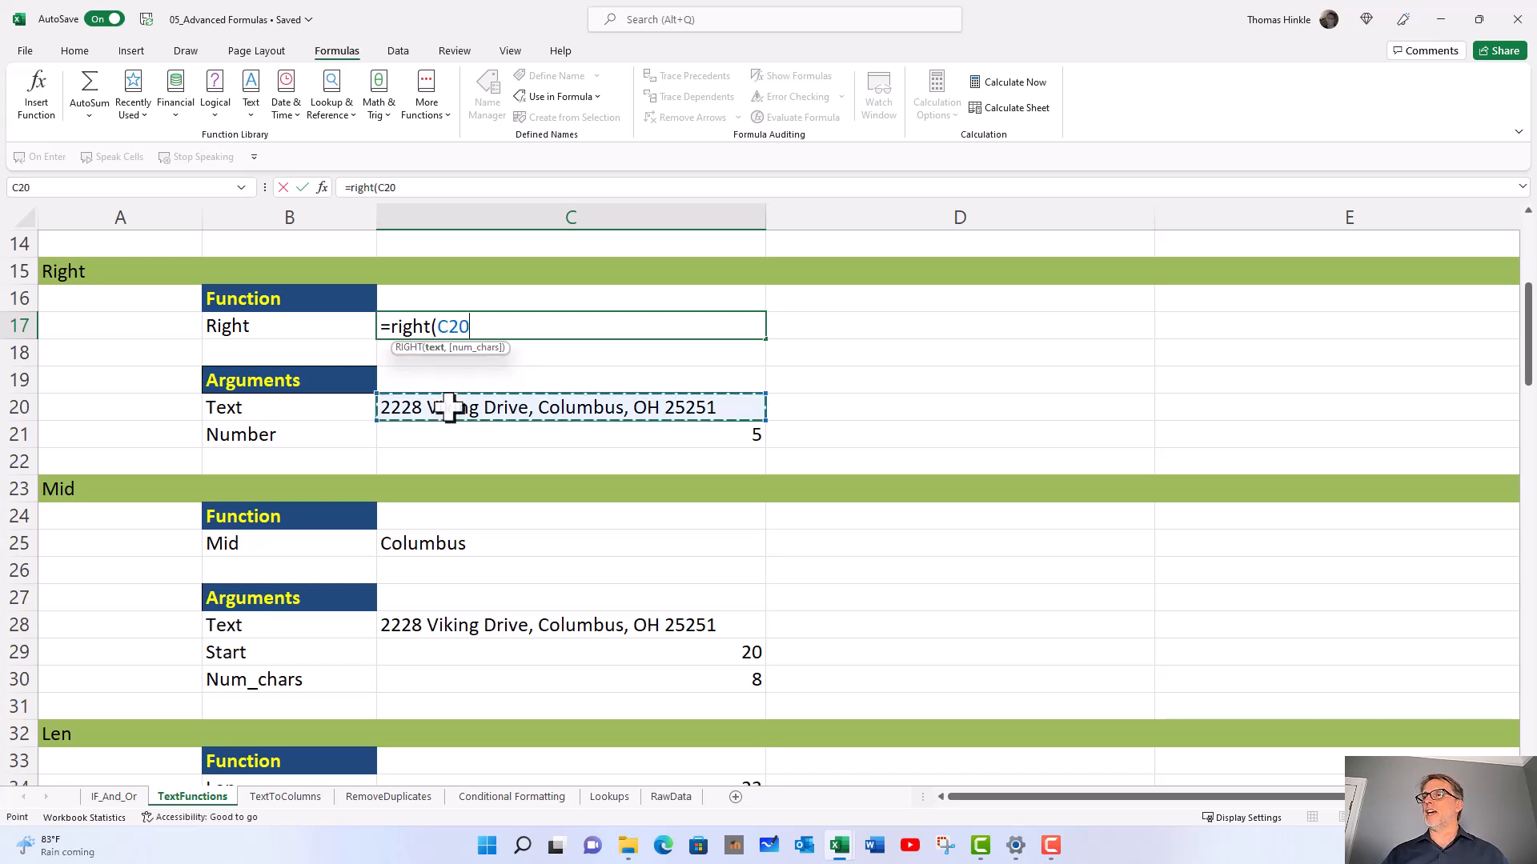
pyautogui.write(',')
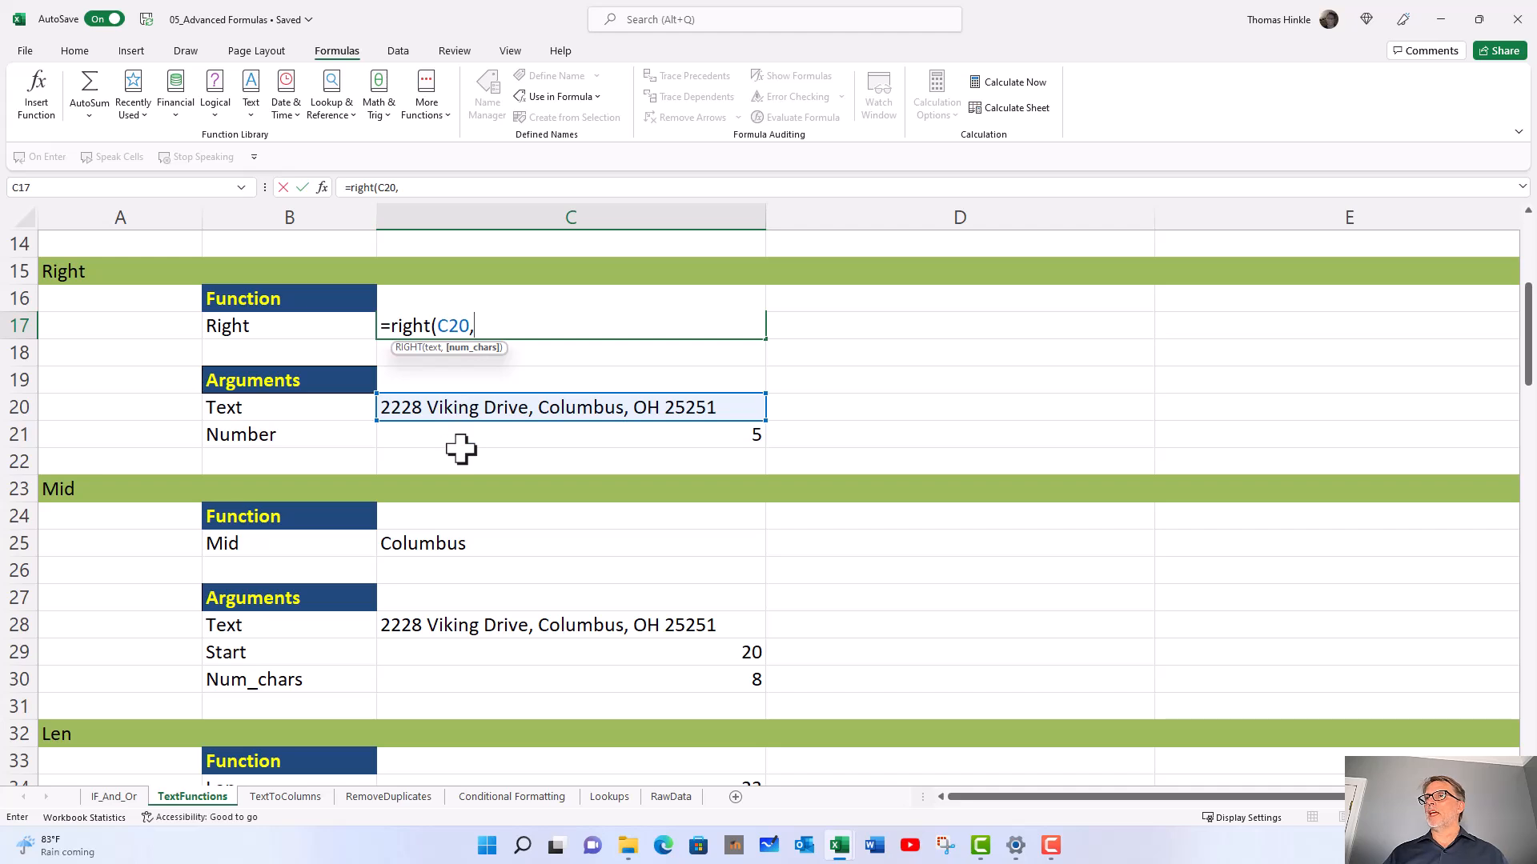
pyautogui.click(462, 438)
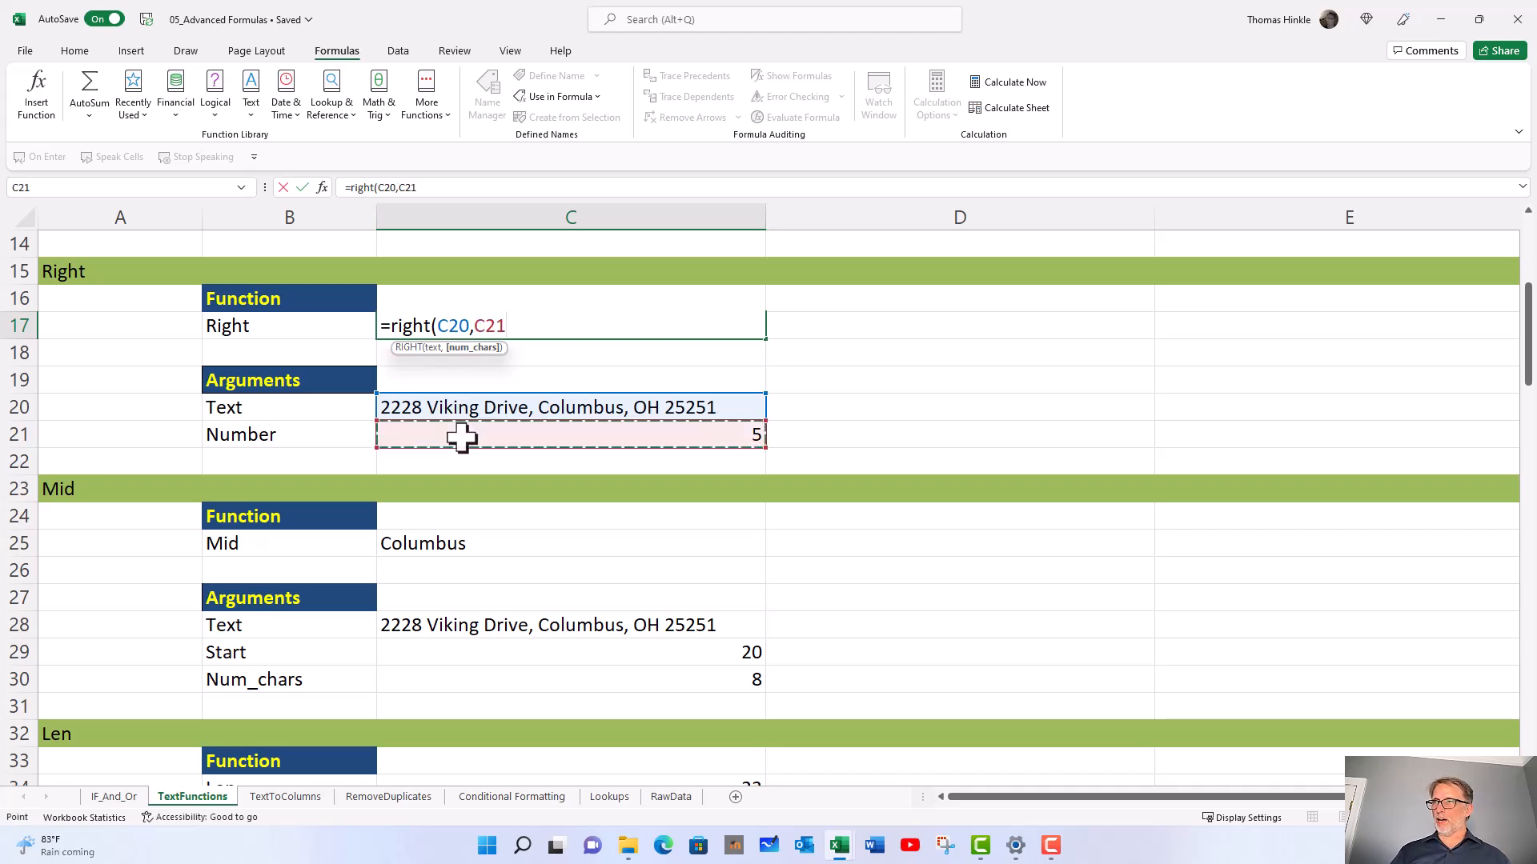
pyautogui.press('Return')
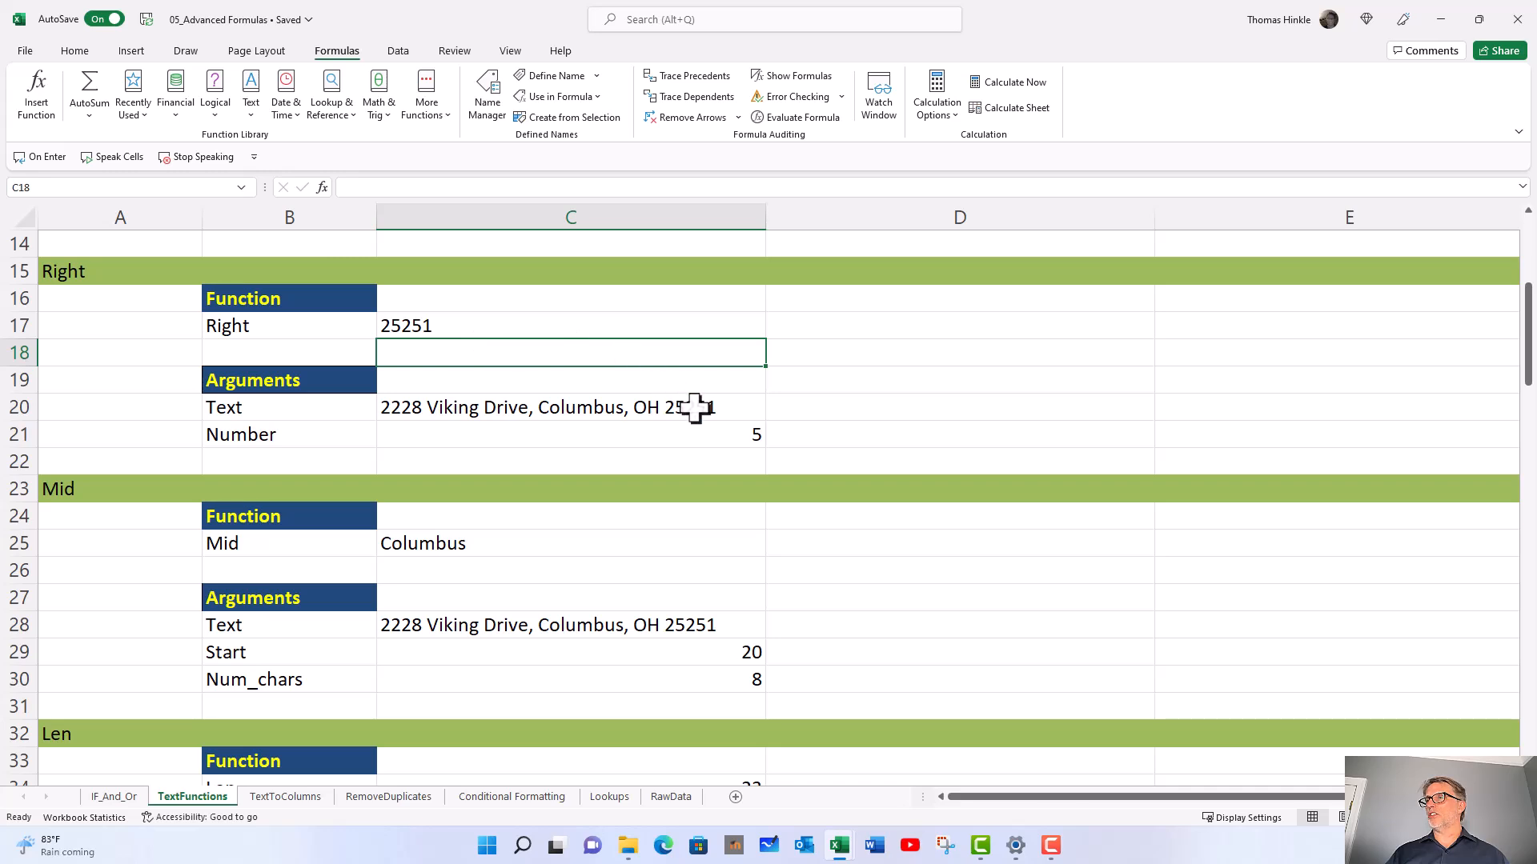
# Replace the Mid example's formula in C25 with a newly written =mid(C28,C29,C30
pyautogui.click(510, 544)
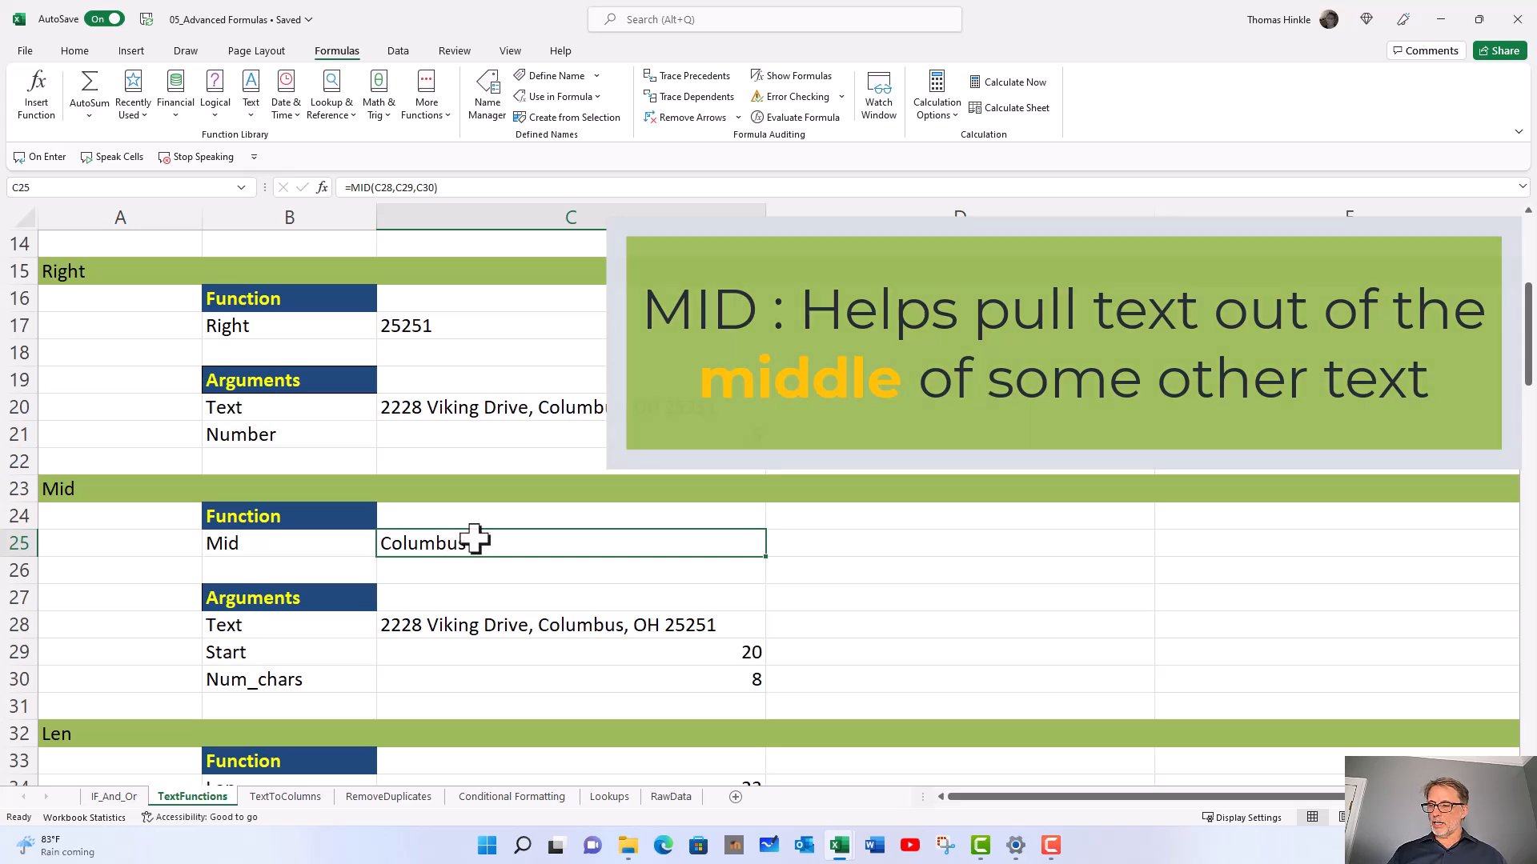
pyautogui.press('Delete')
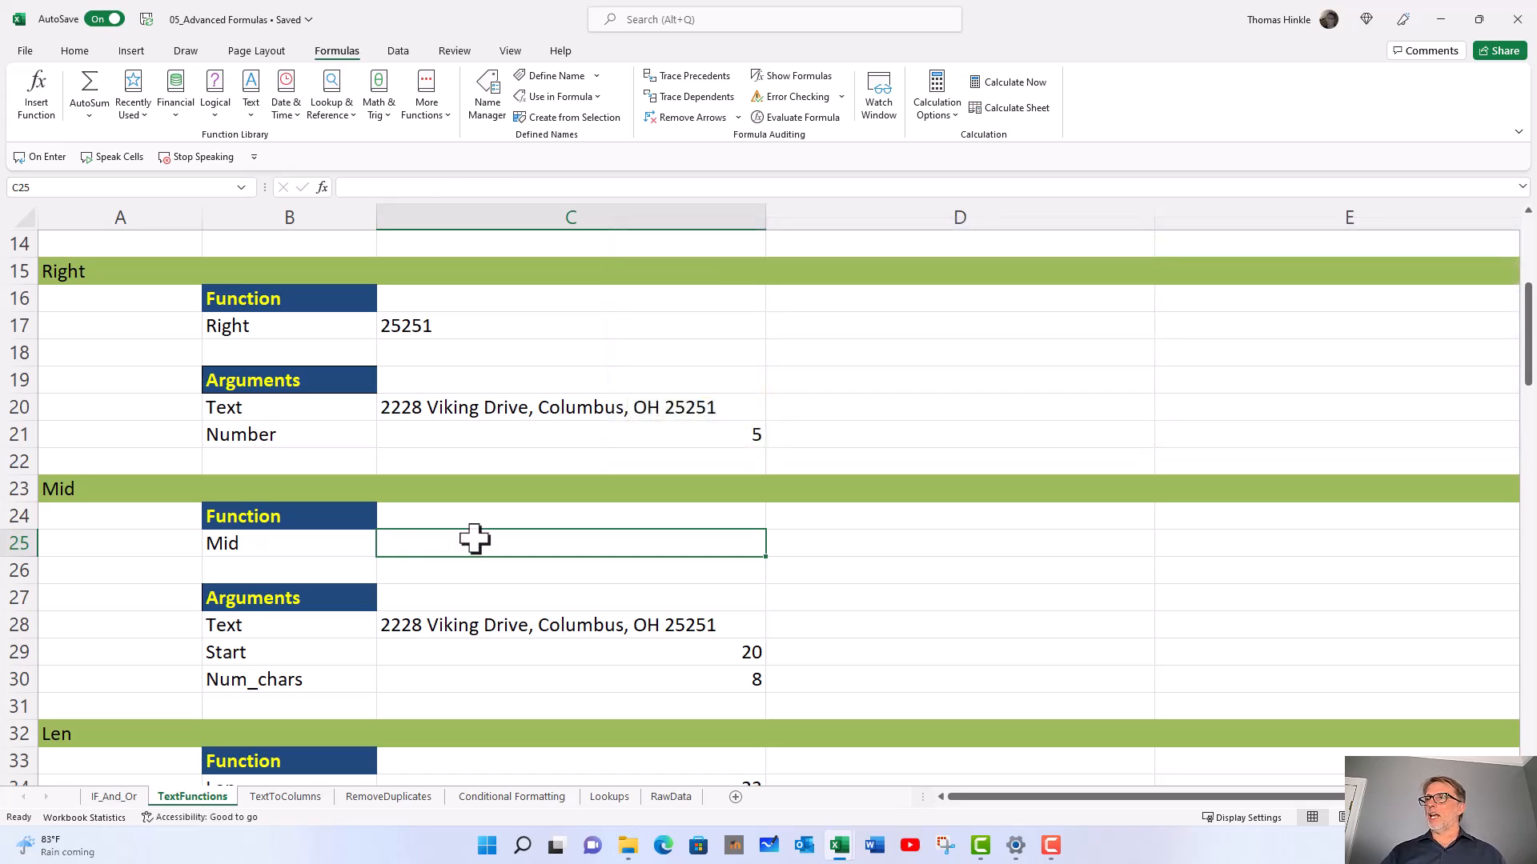
pyautogui.write('=')
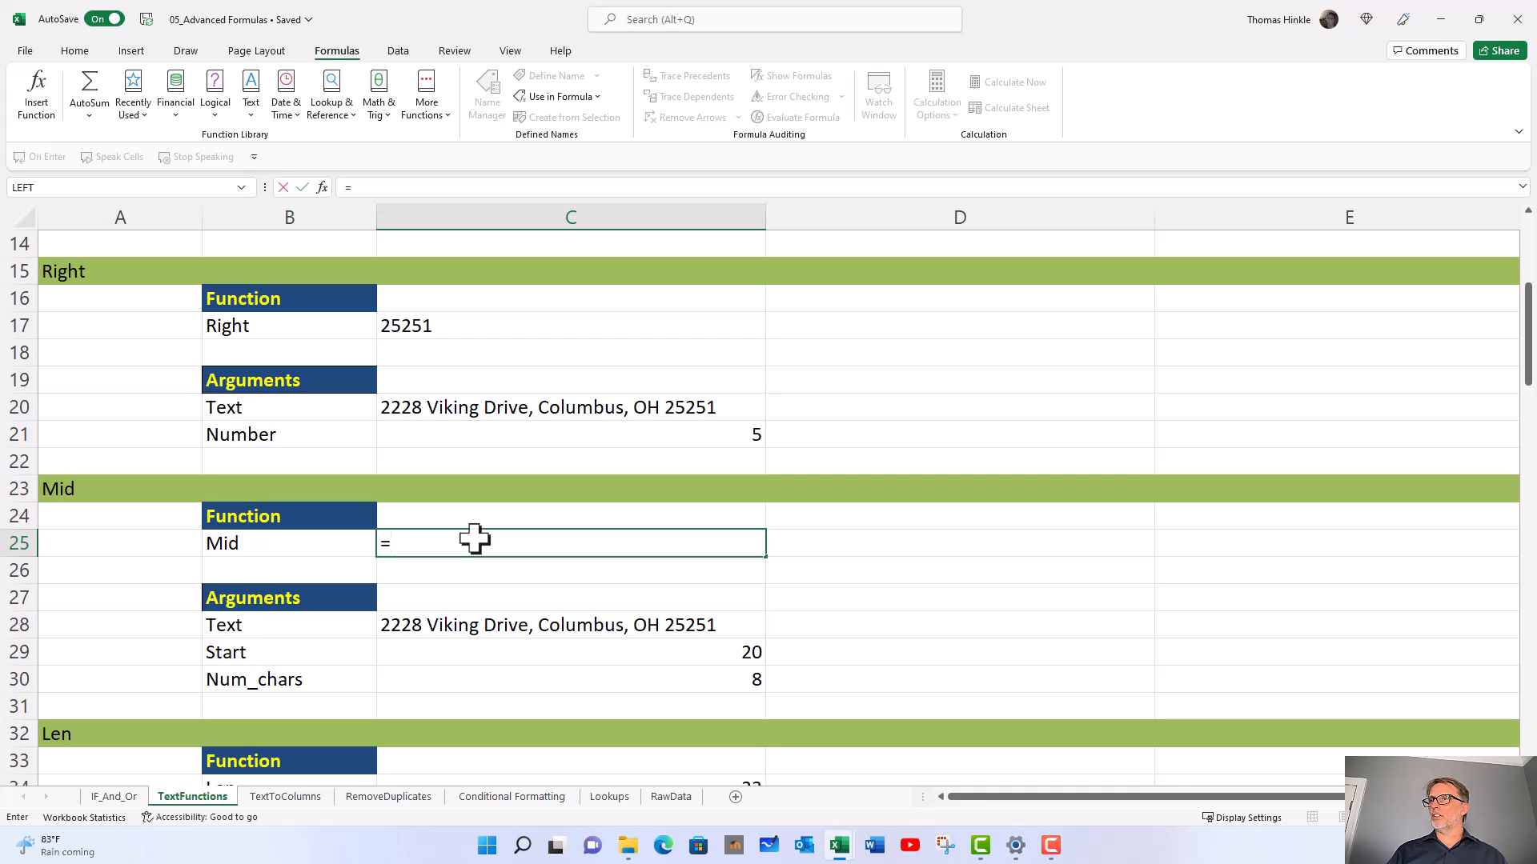
pyautogui.write('mid(')
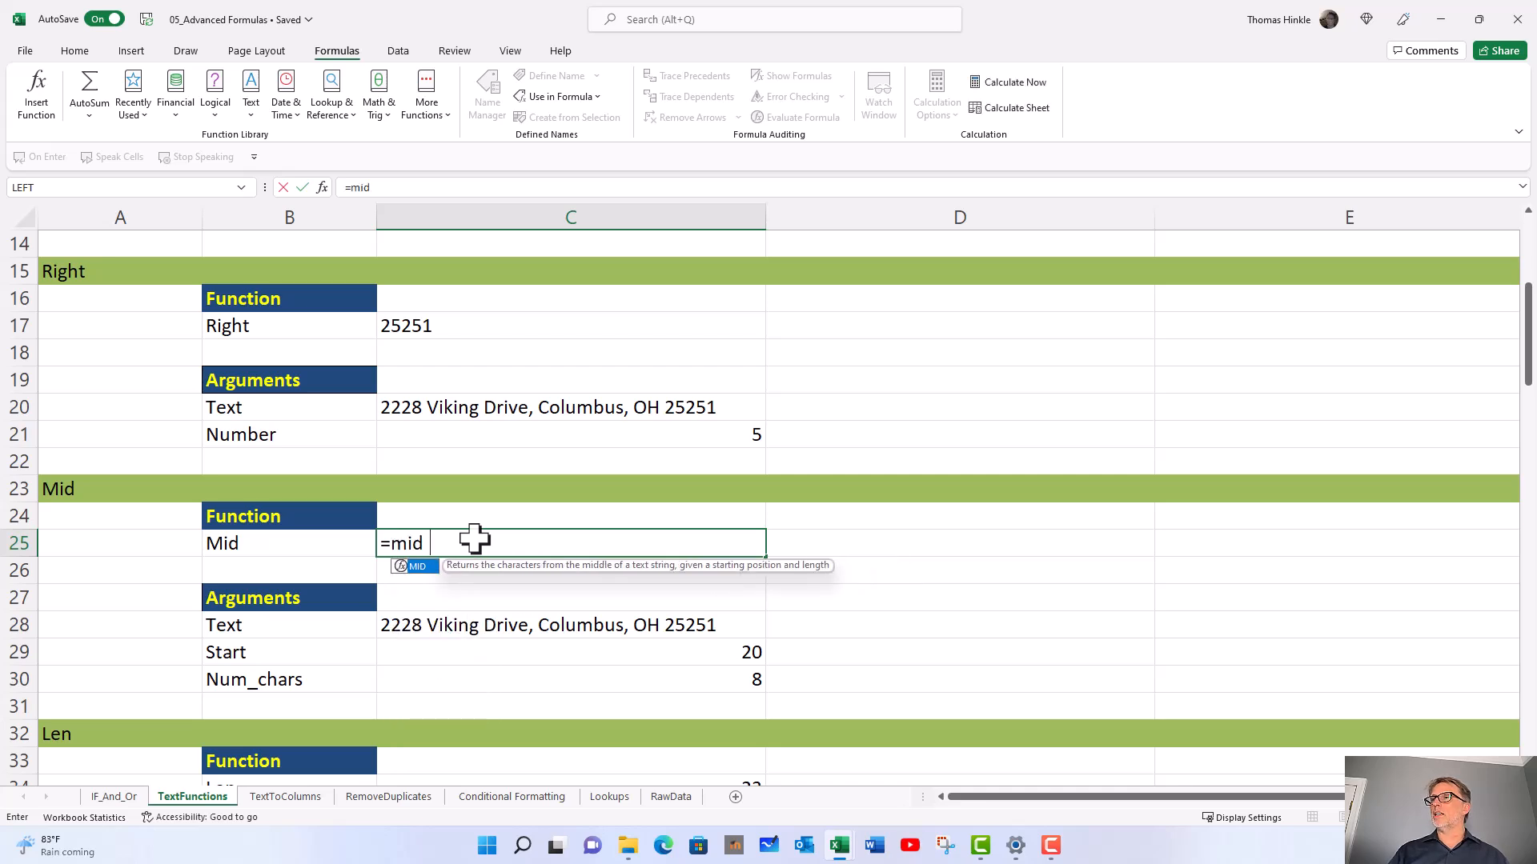
pyautogui.click(446, 628)
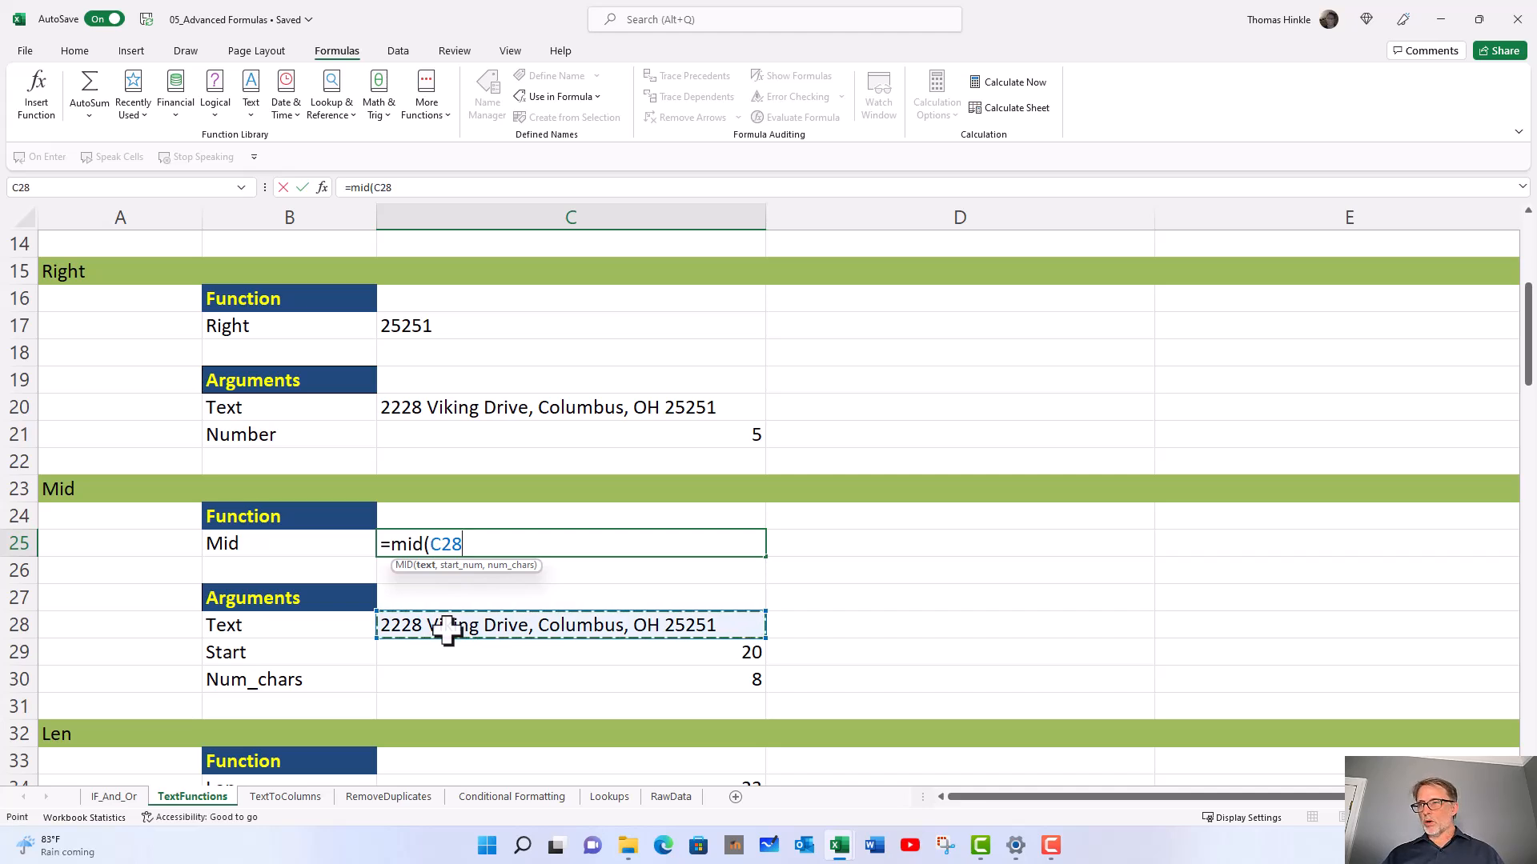
pyautogui.write(',')
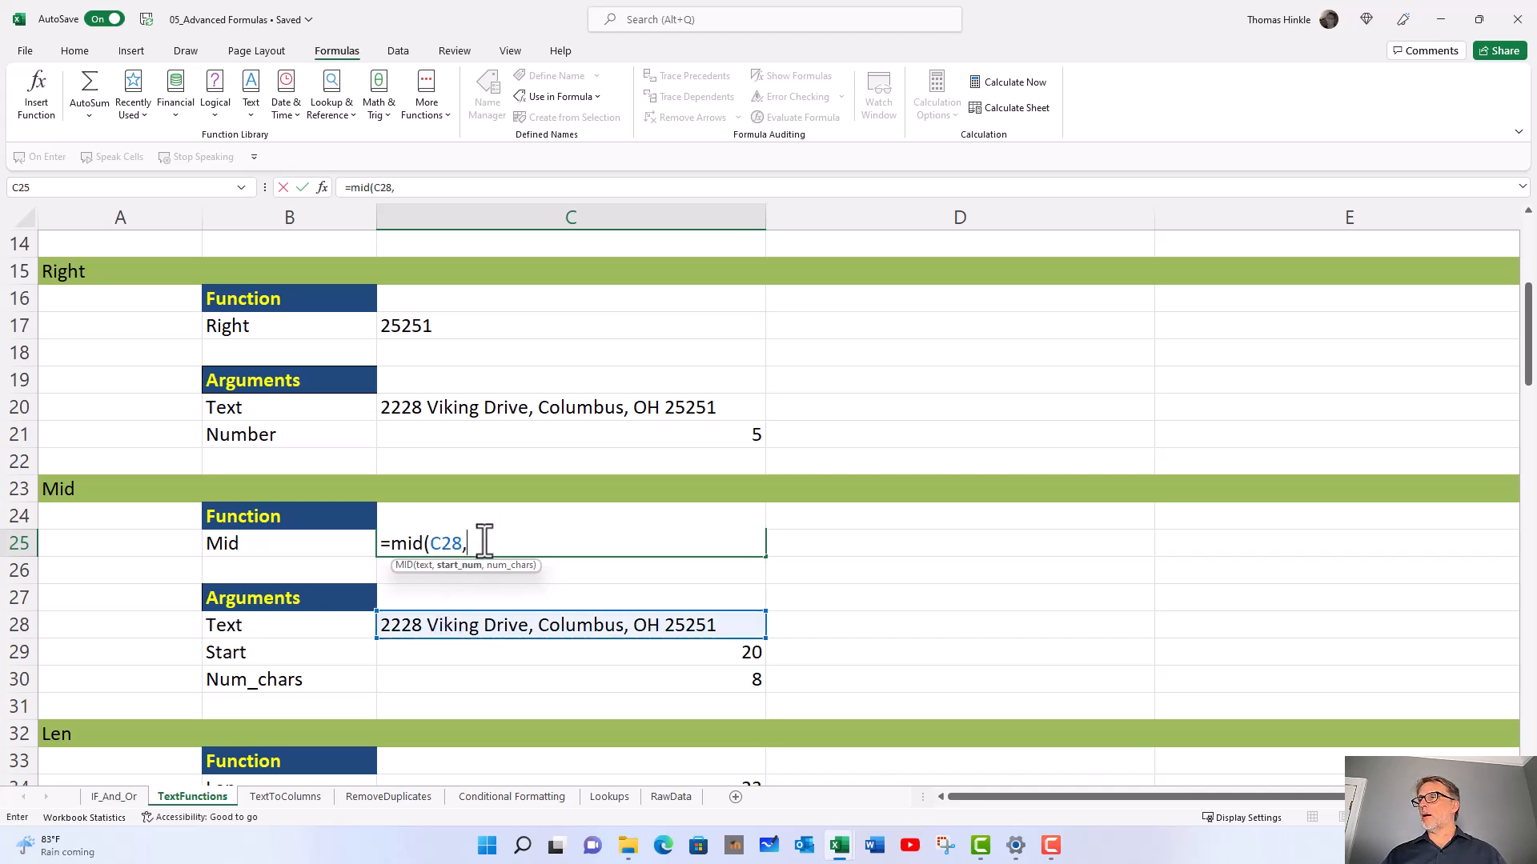
pyautogui.click(679, 653)
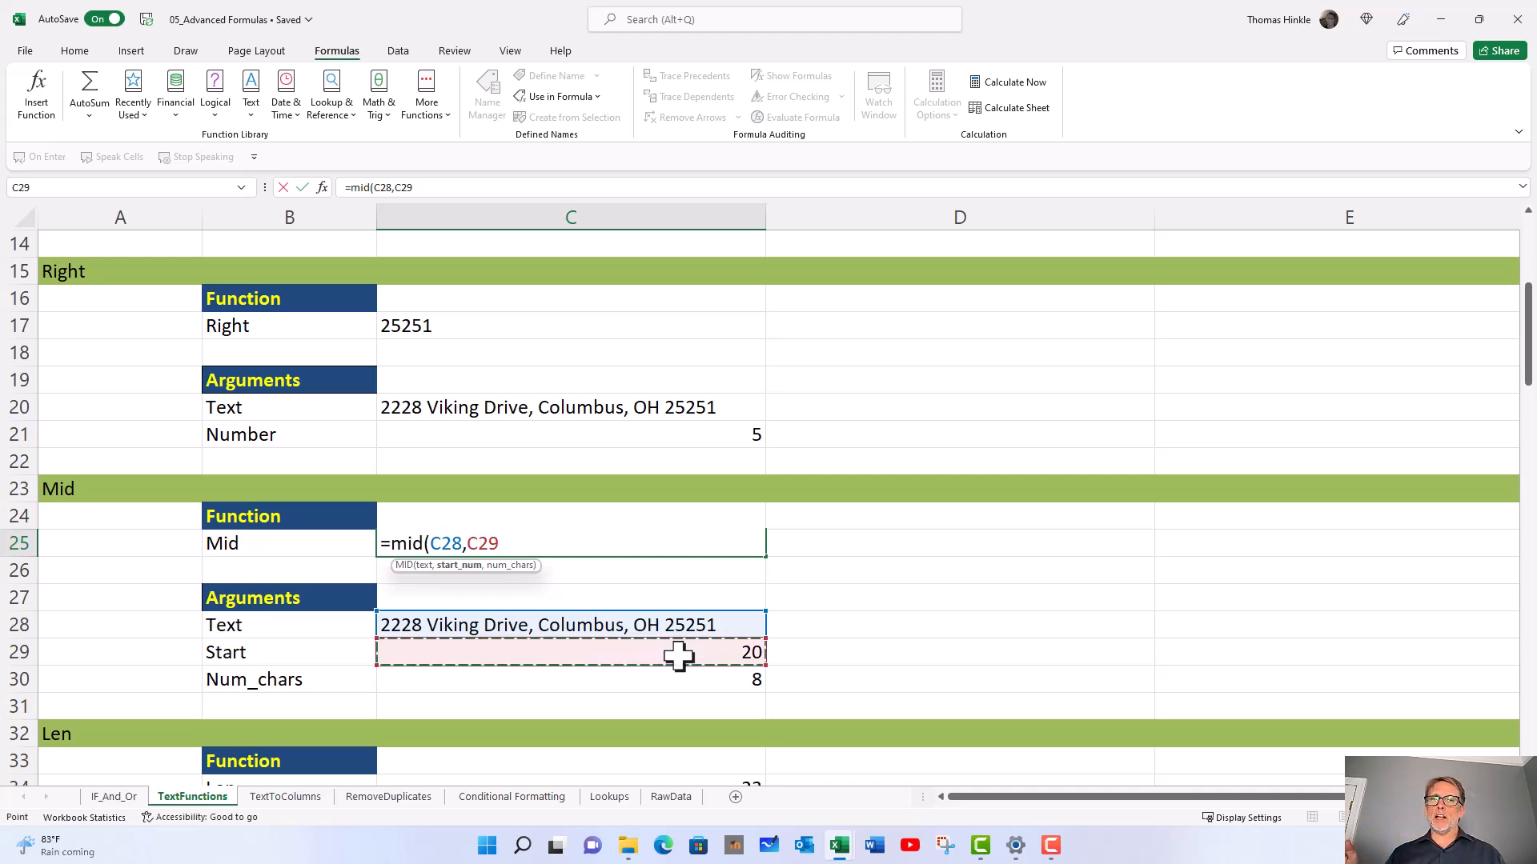
pyautogui.write(',')
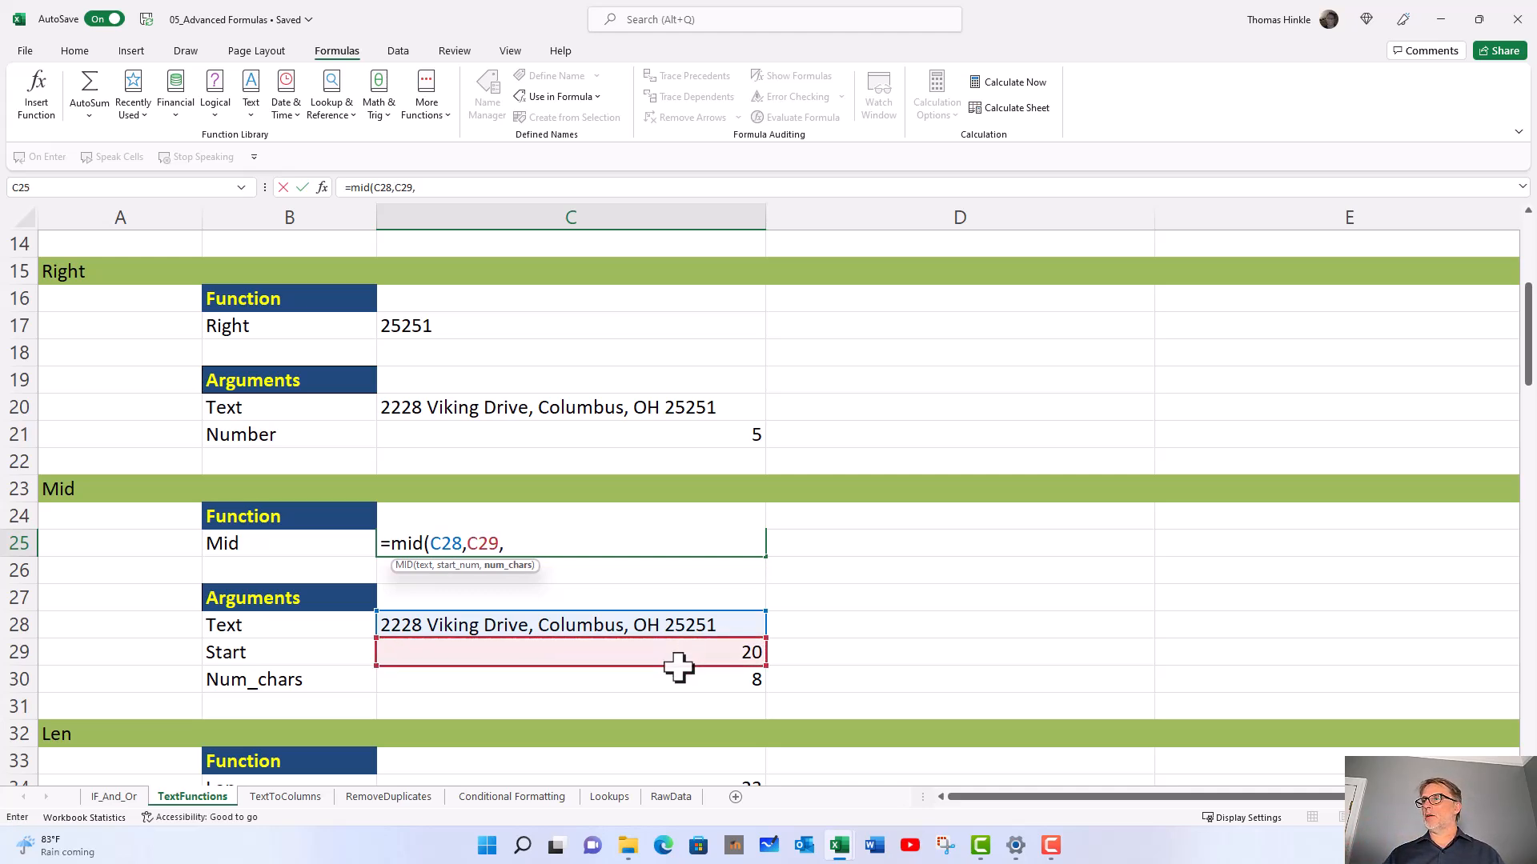
pyautogui.click(677, 680)
pyautogui.press('Return')
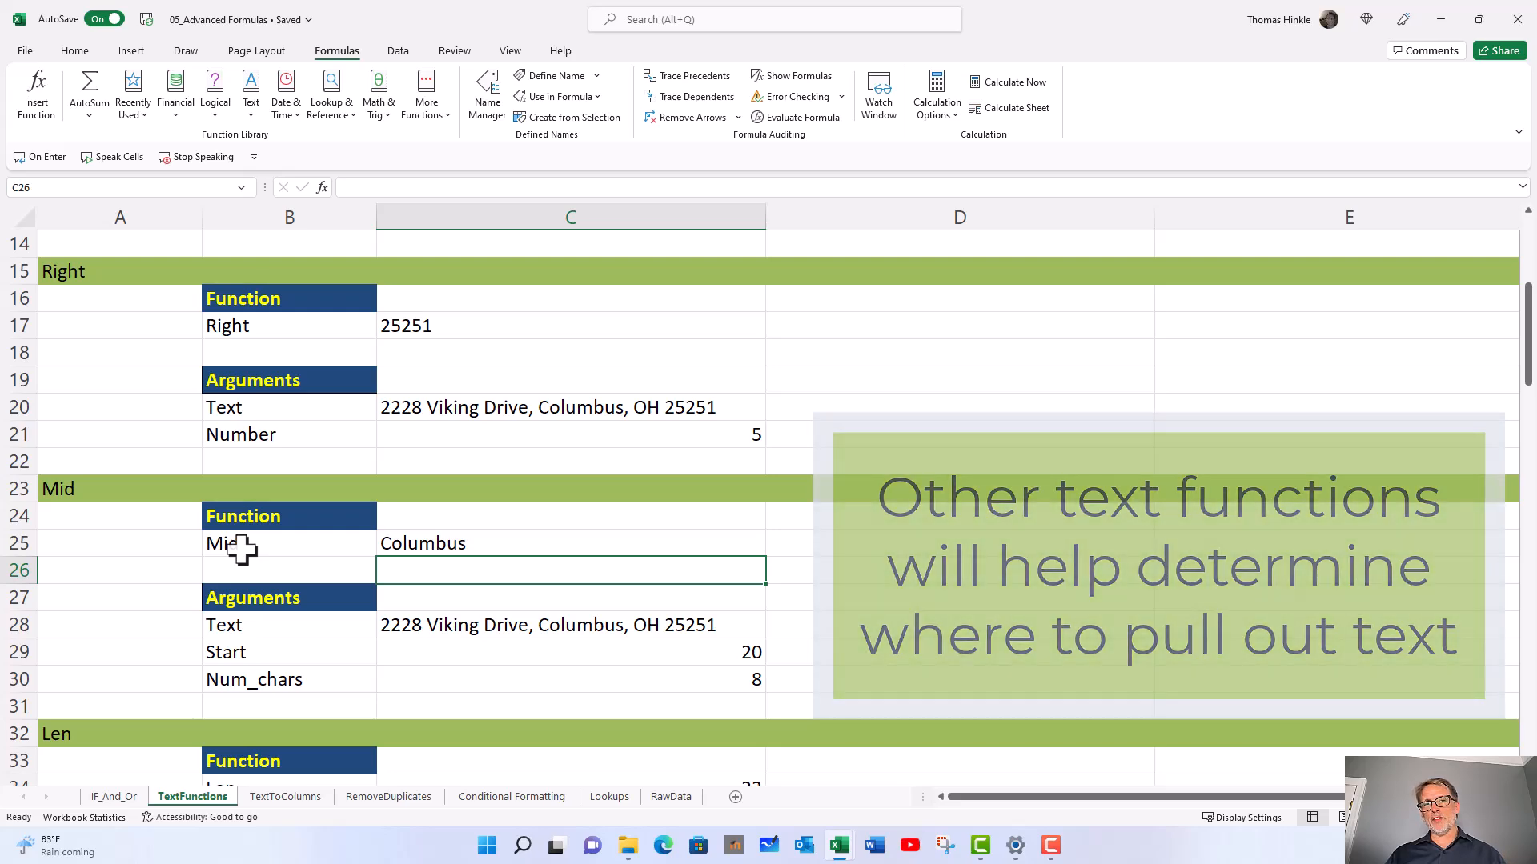
# Replace the Len example's formula in C34 with a newly written =len(C37
pyautogui.scroll(-6, 399, 584)
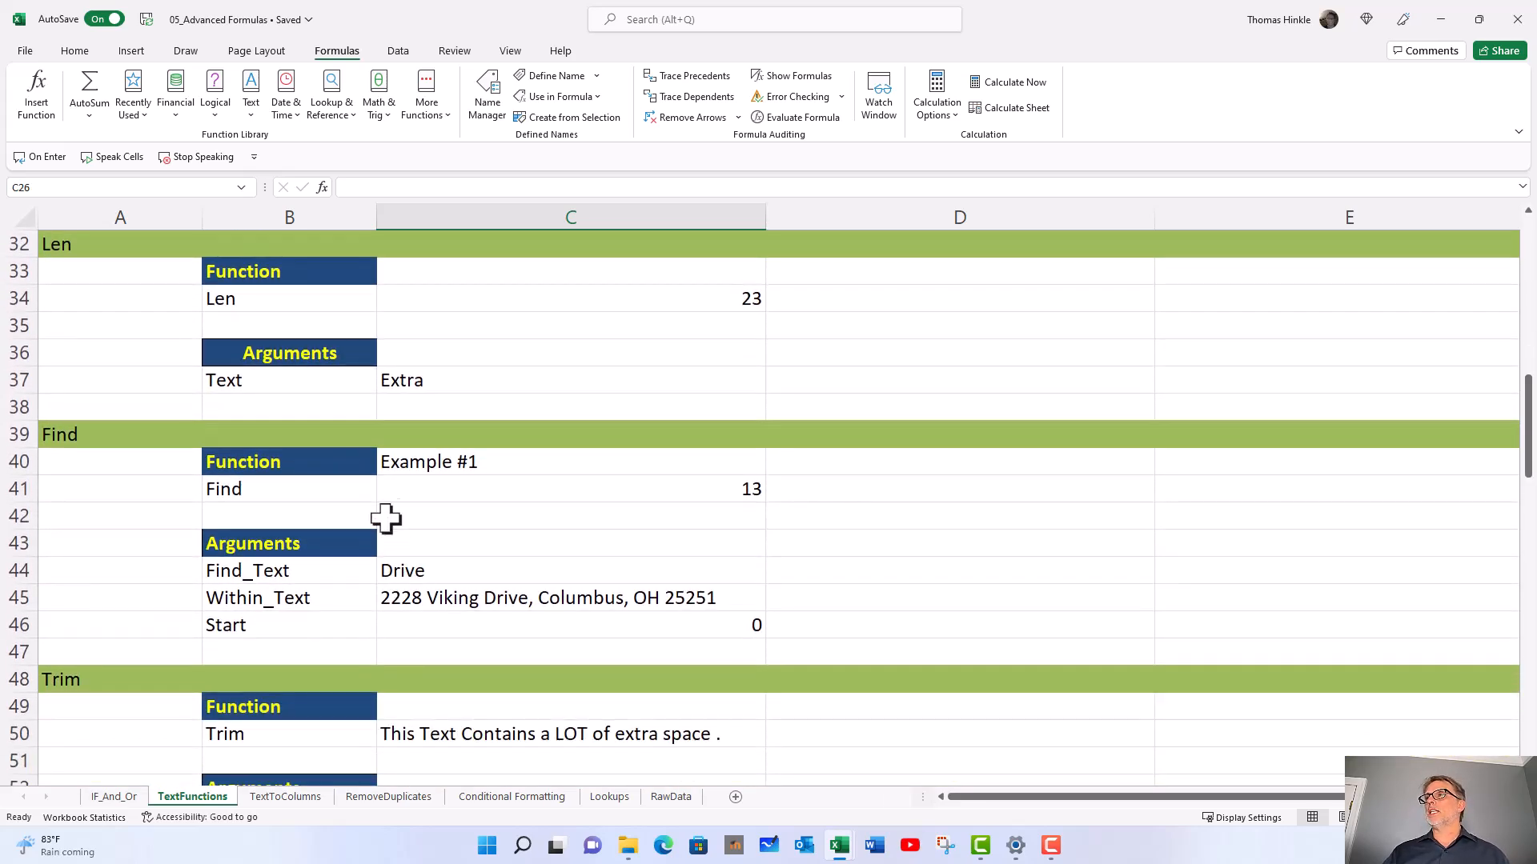
pyautogui.click(409, 381)
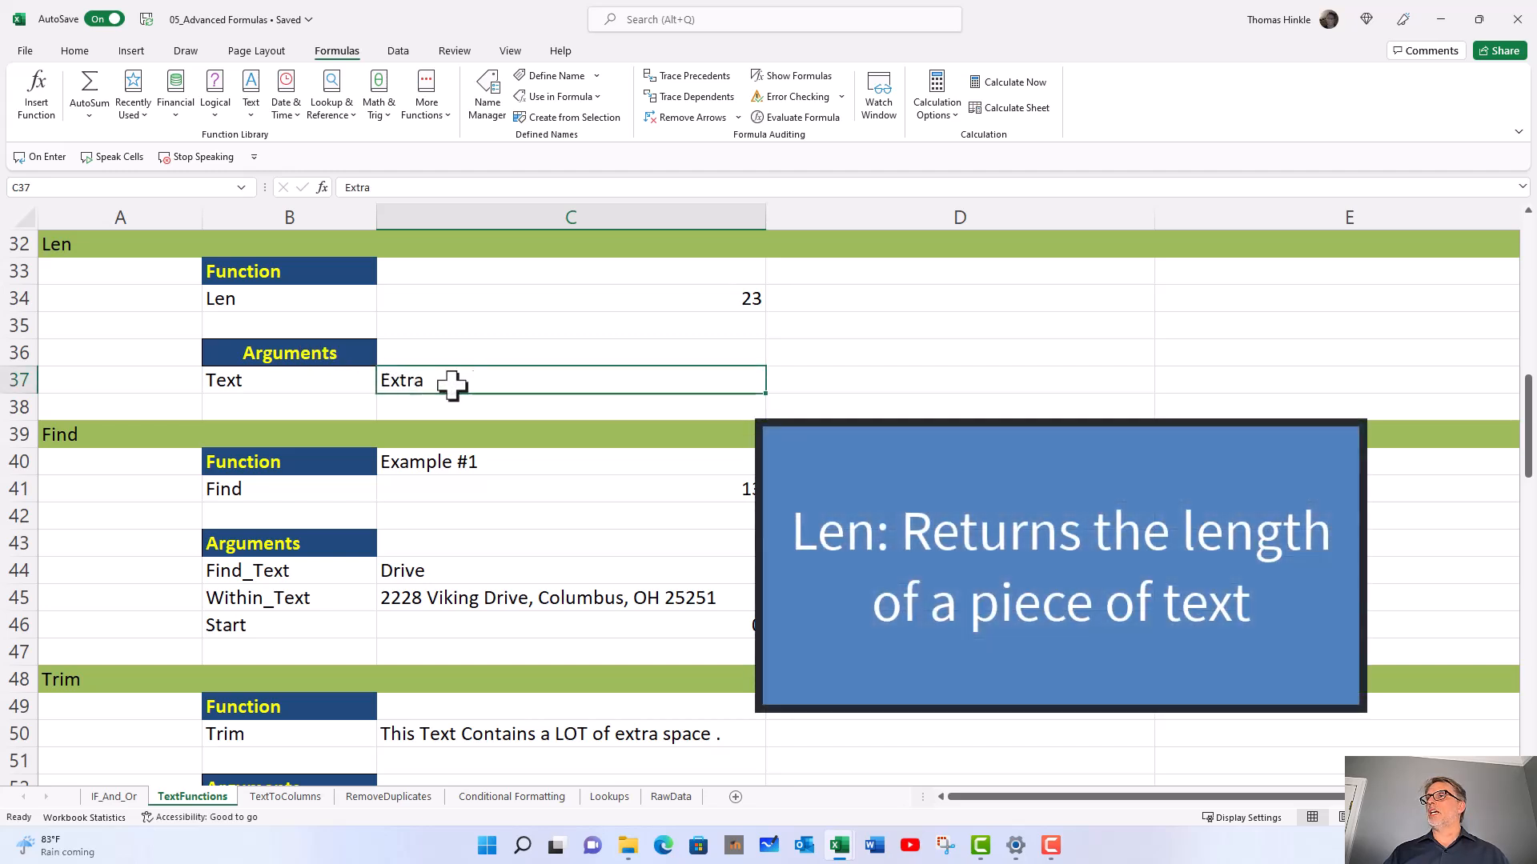
pyautogui.click(520, 308)
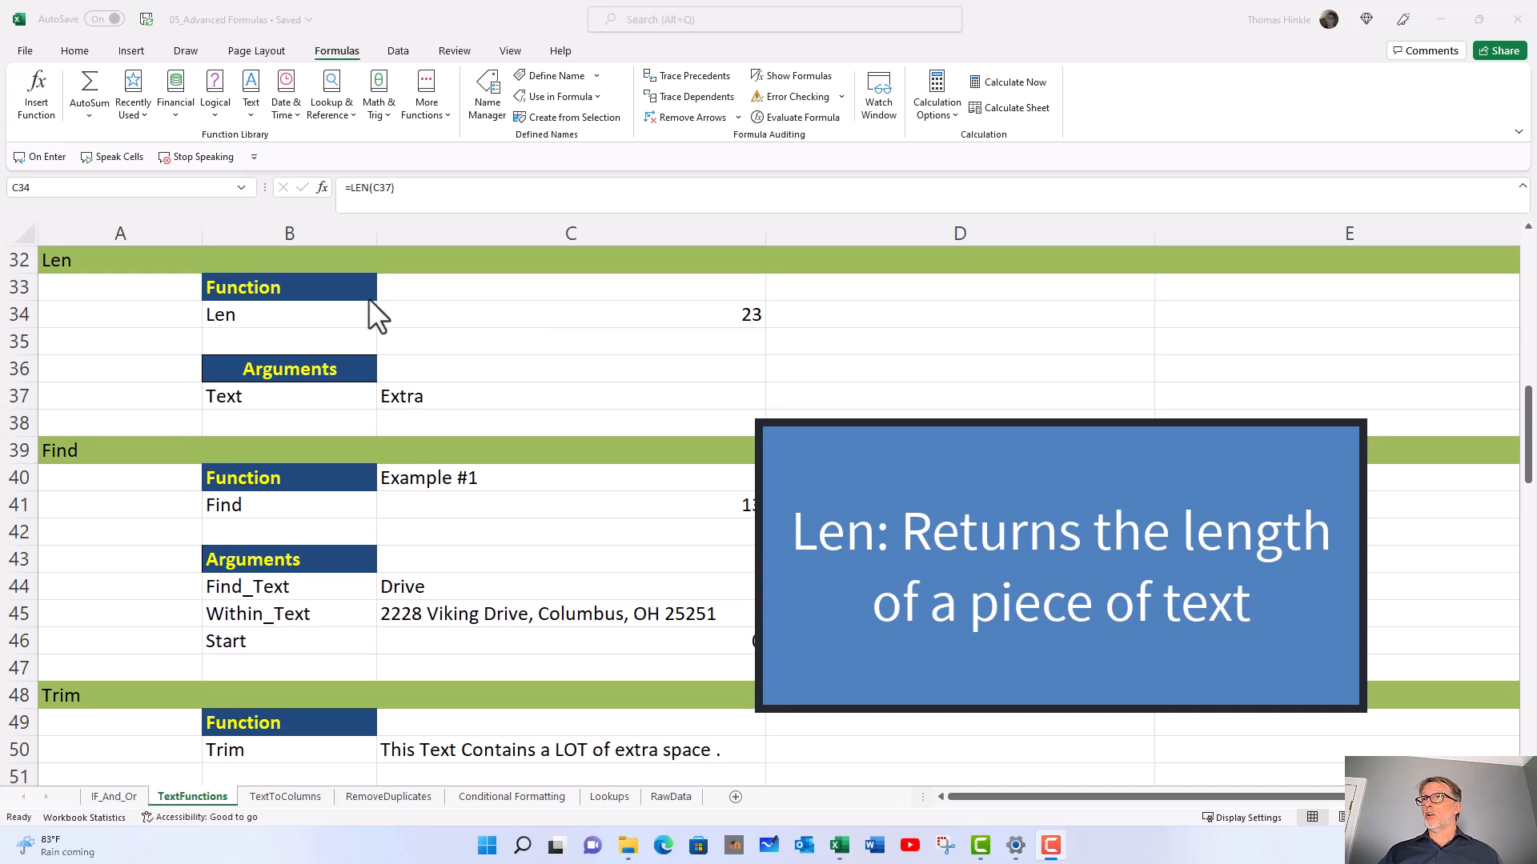
pyautogui.click(439, 314)
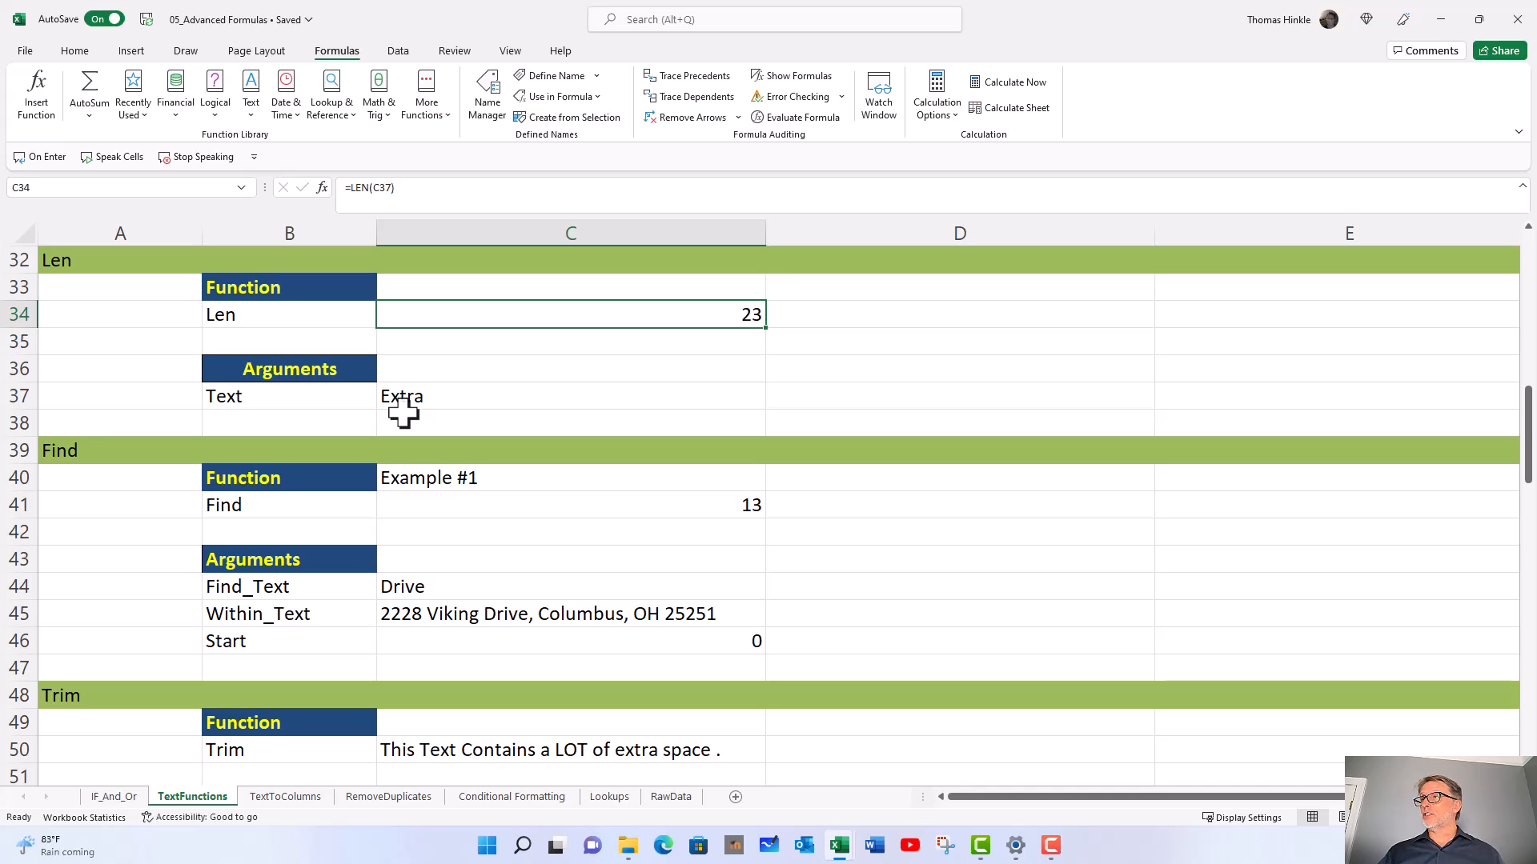
pyautogui.click(524, 348)
pyautogui.click(656, 318)
pyautogui.press('Delete')
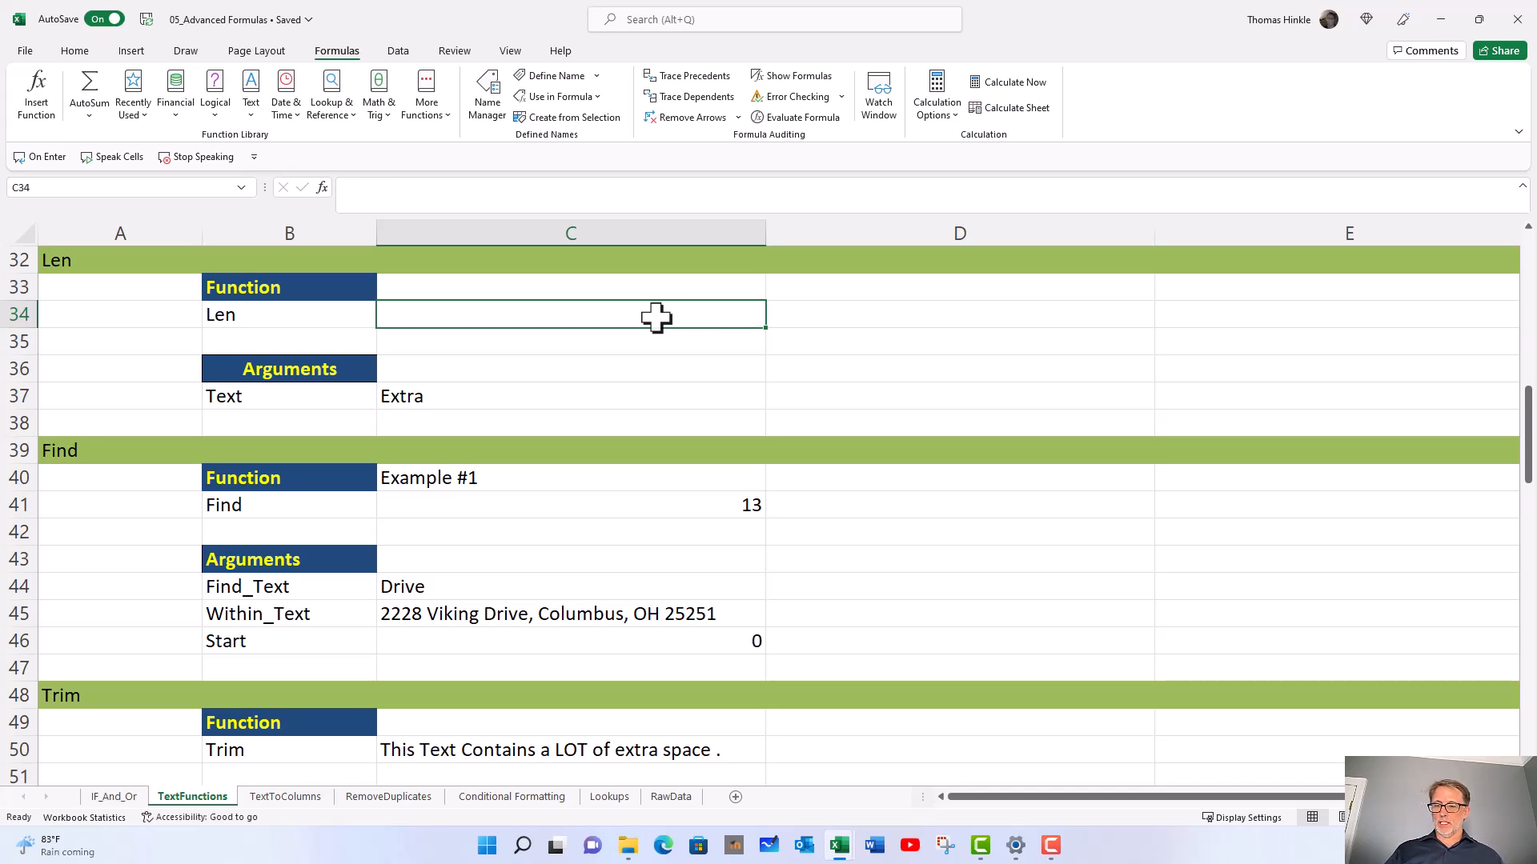
pyautogui.write('=')
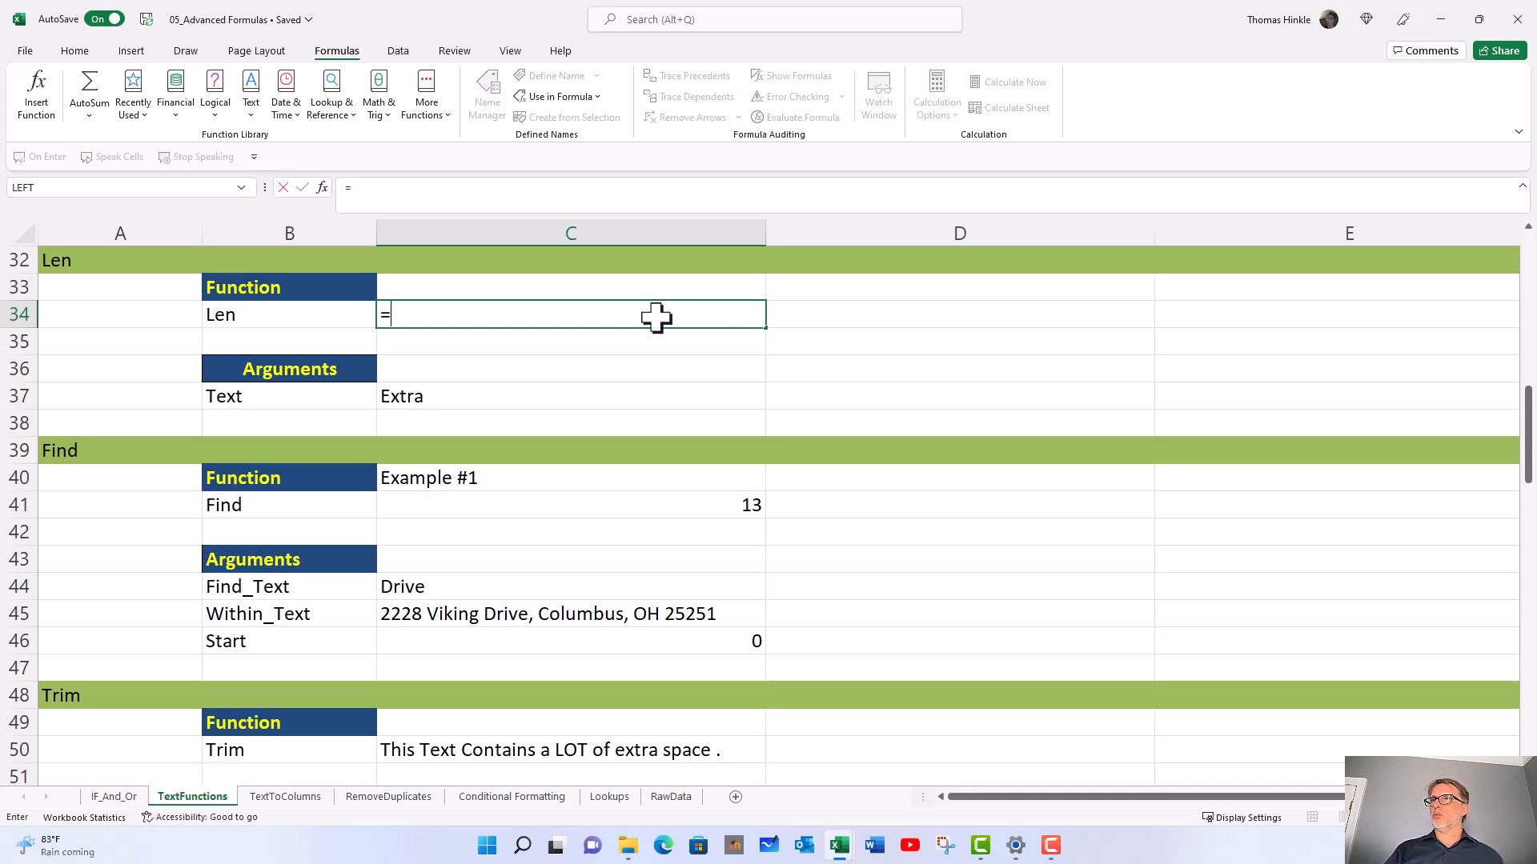
pyautogui.write('len')
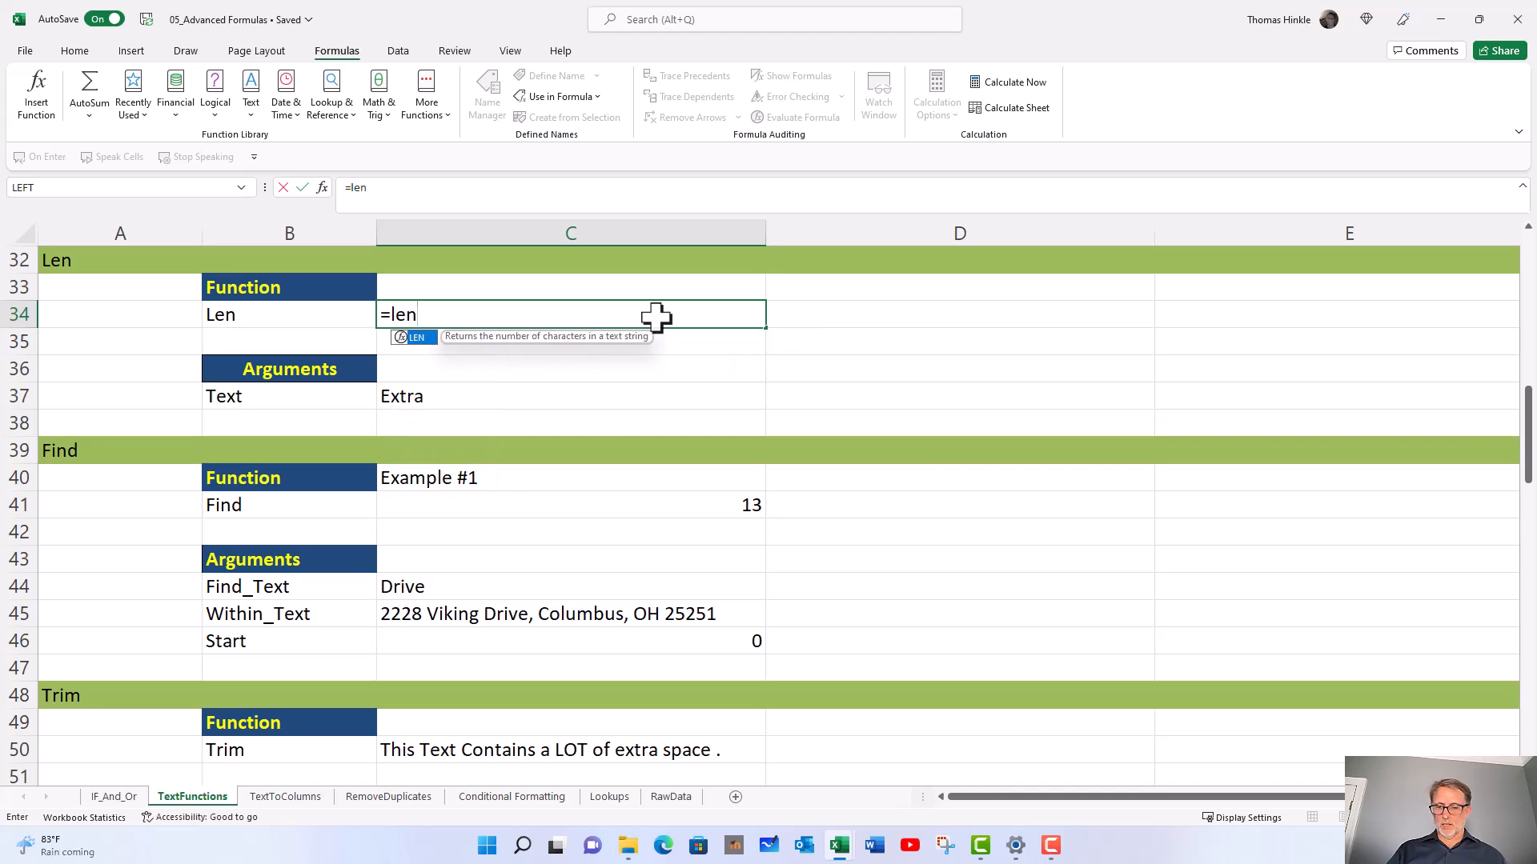
pyautogui.write('(')
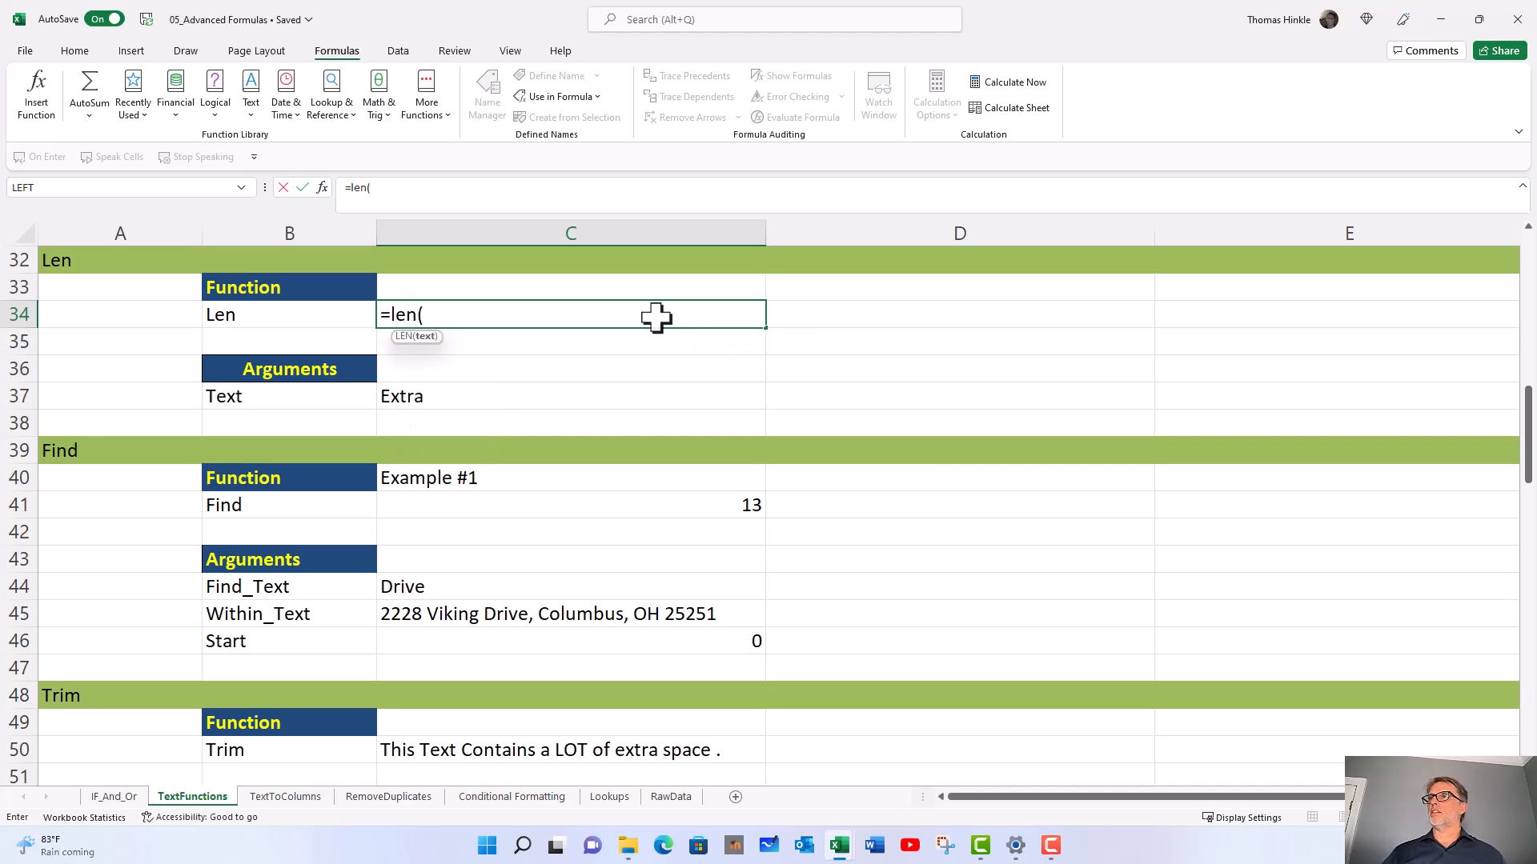
pyautogui.click(633, 391)
pyautogui.press('Return')
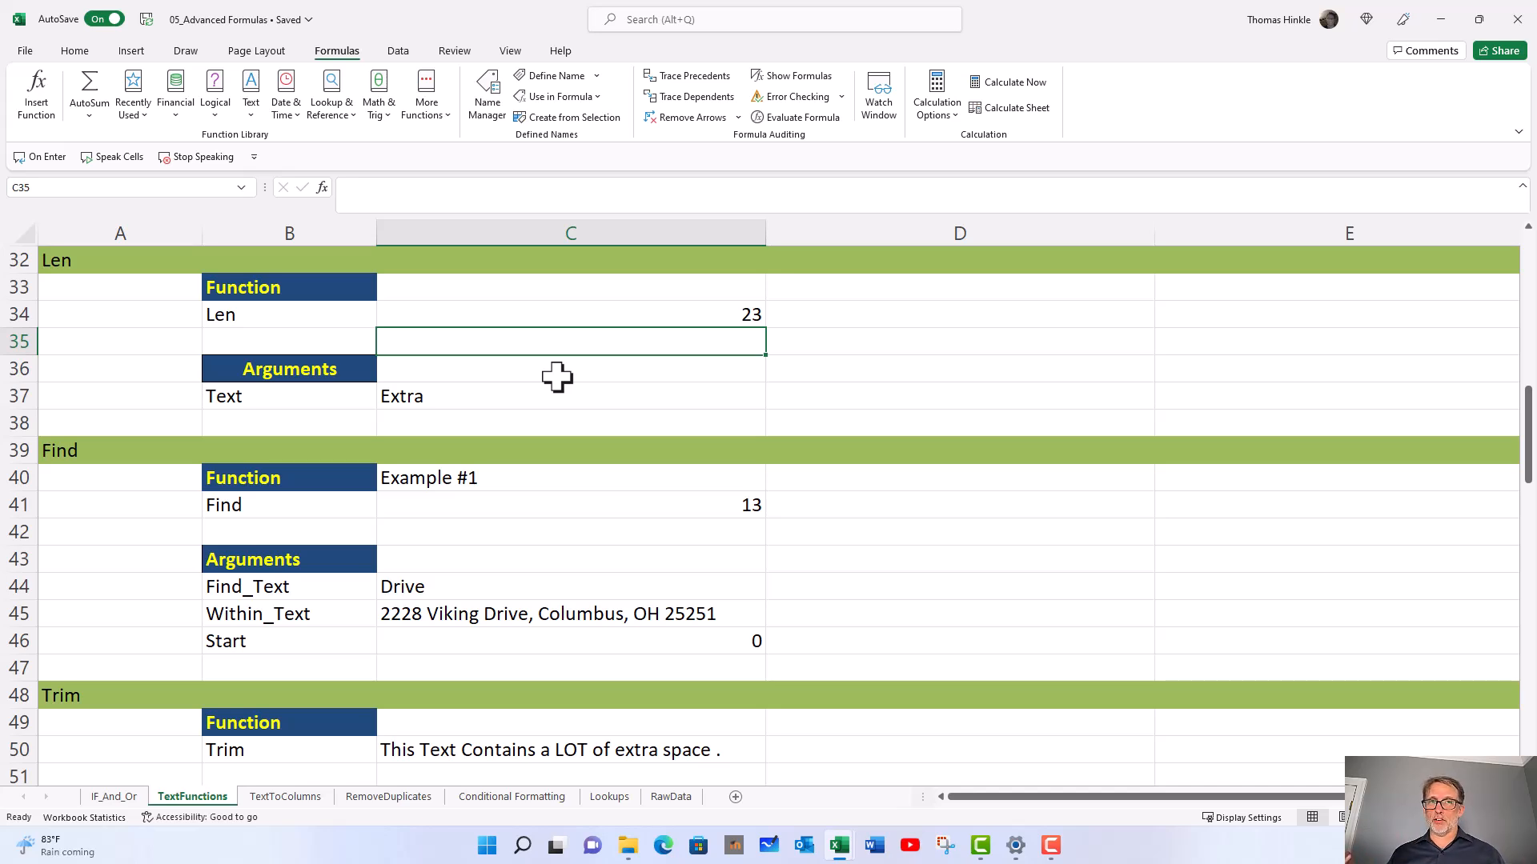
# Examine the text in C37 for hidden trailing characters and compare it with the LEN result in C34
pyautogui.click(517, 395)
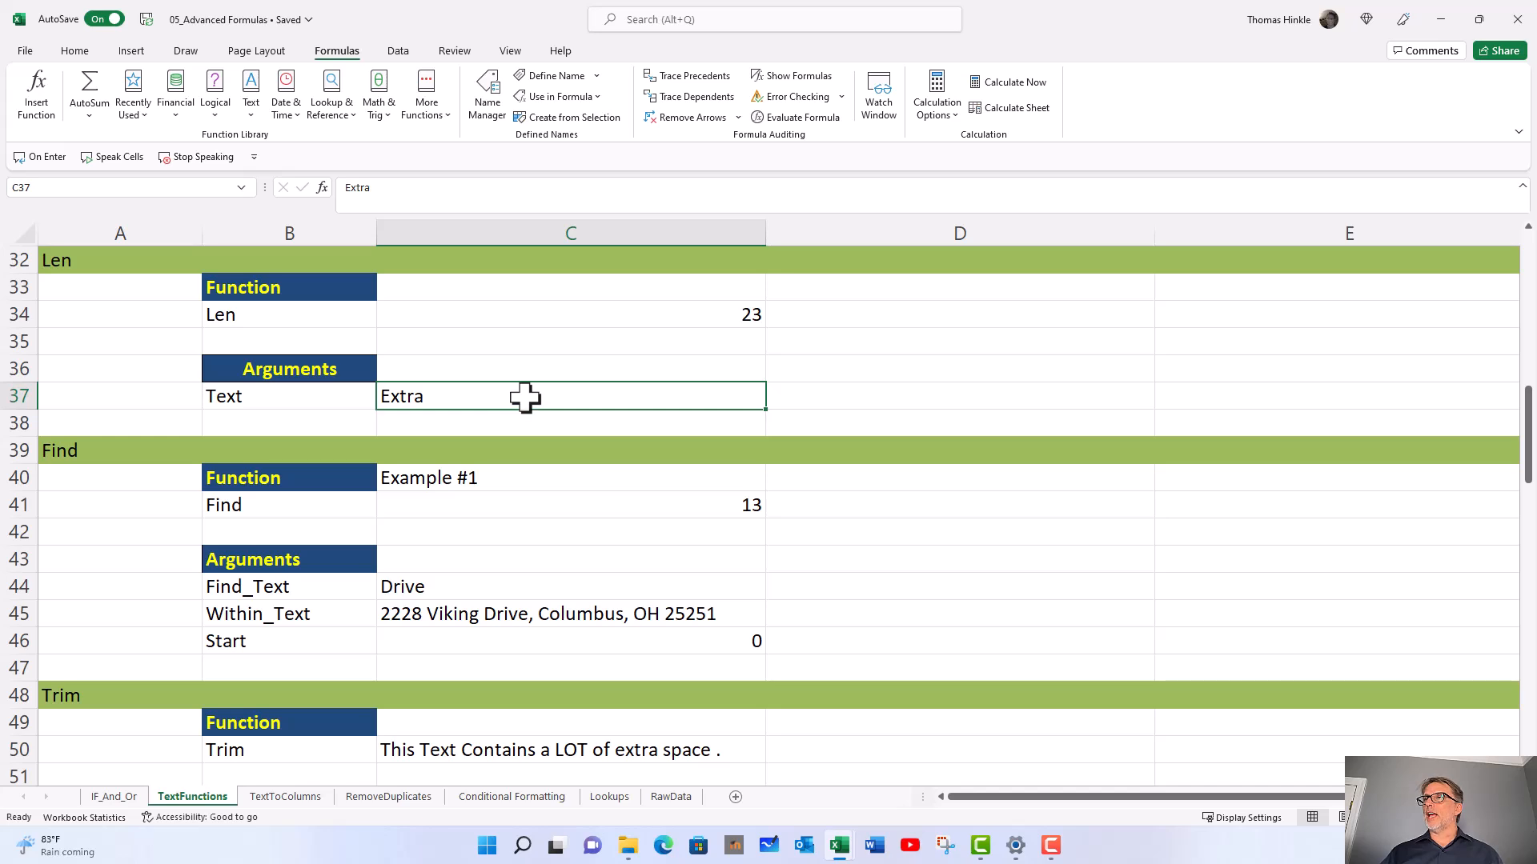
pyautogui.doubleClick(525, 396)
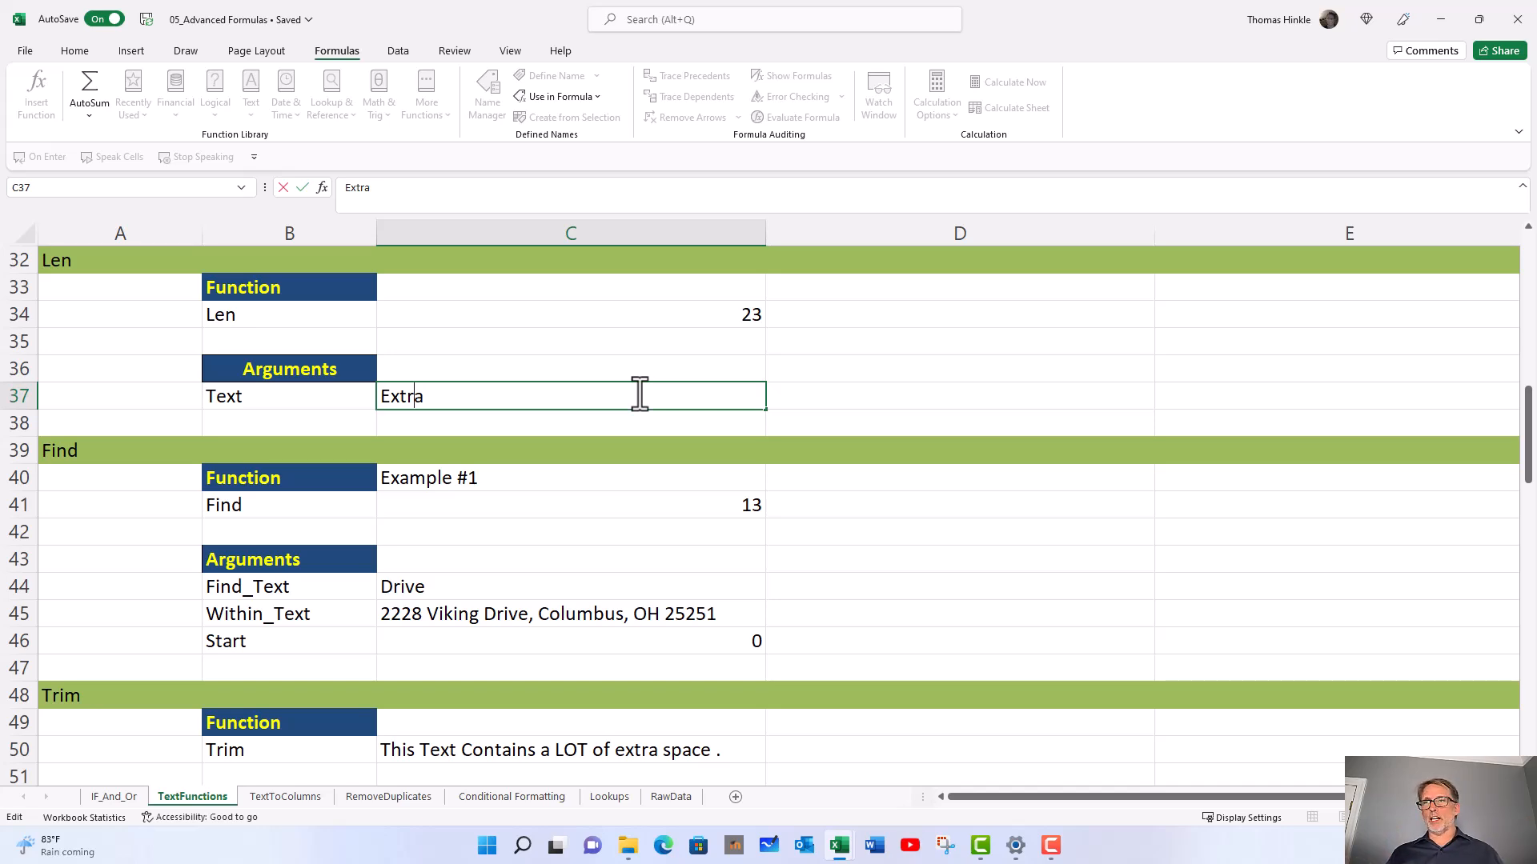
pyautogui.click(642, 318)
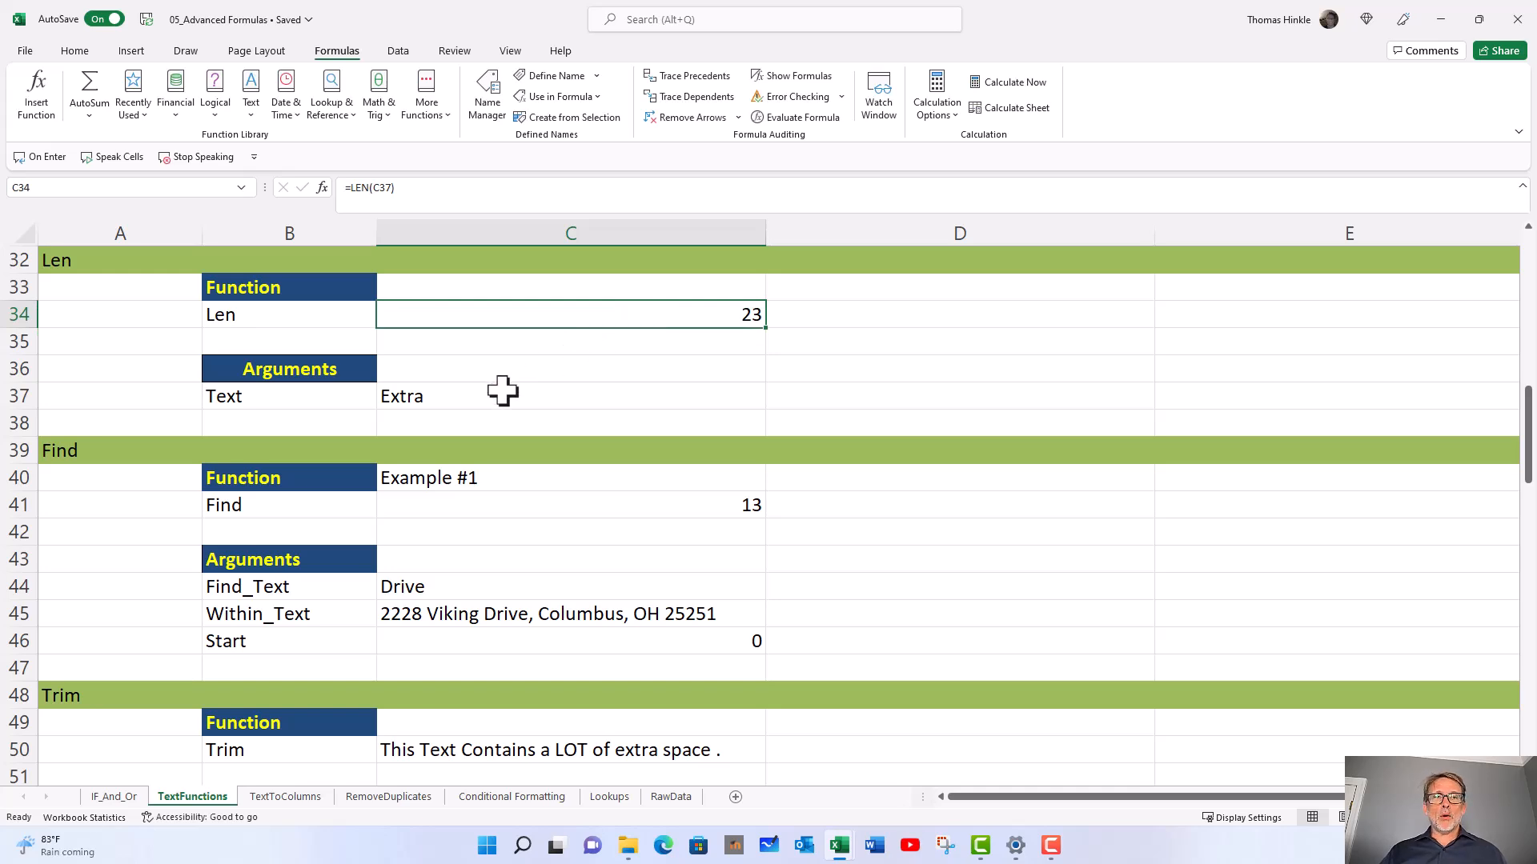
pyautogui.click(446, 404)
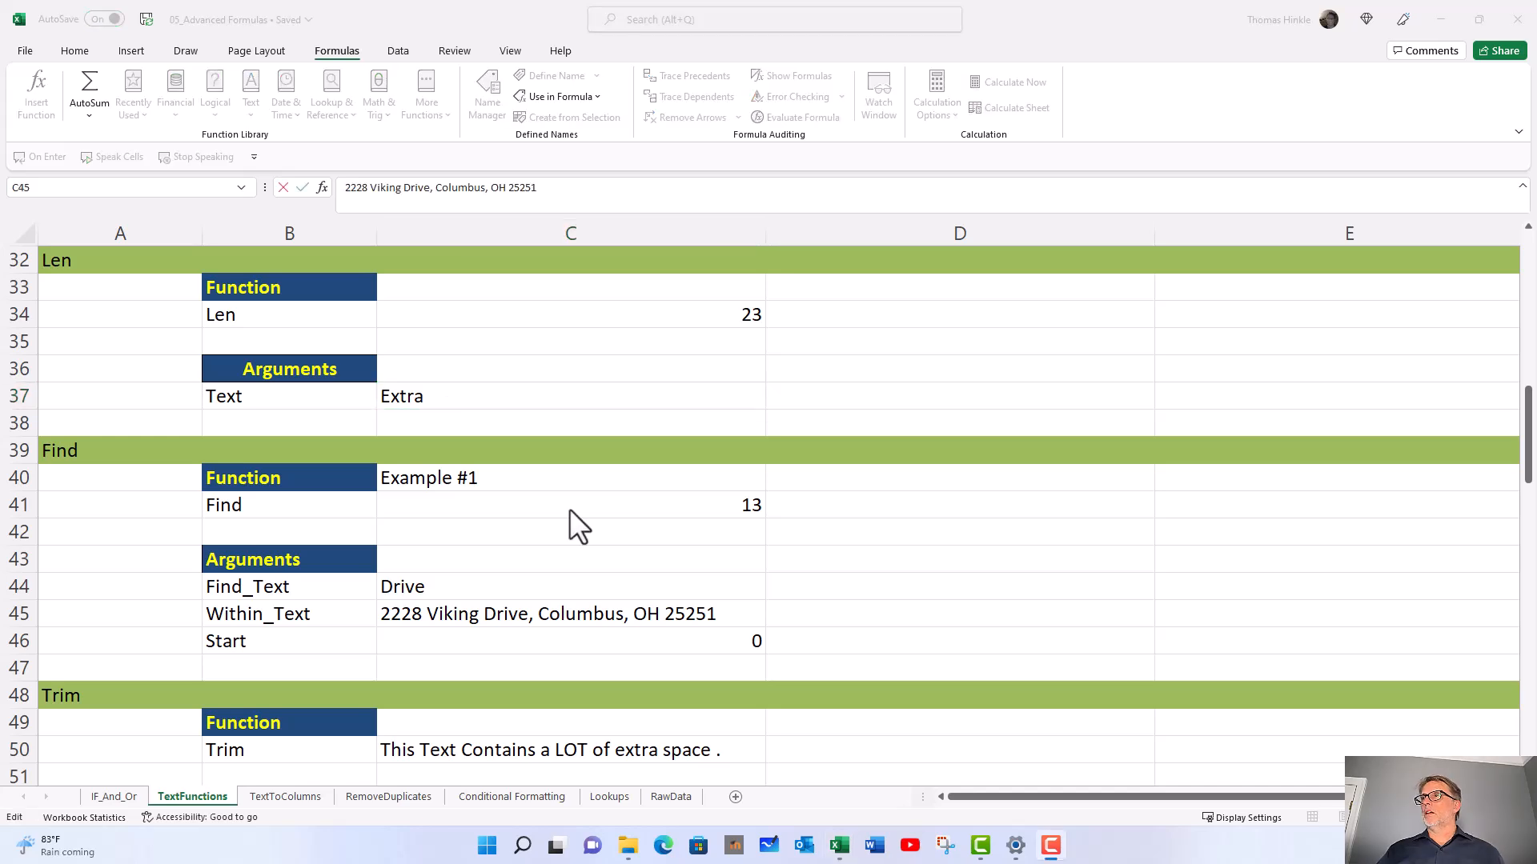
# Clear the Find example's formula in C41, search the functions for "find", and insert the FIND function there
pyautogui.scroll(-2, 569, 510)
pyautogui.scroll(-1, 576, 525)
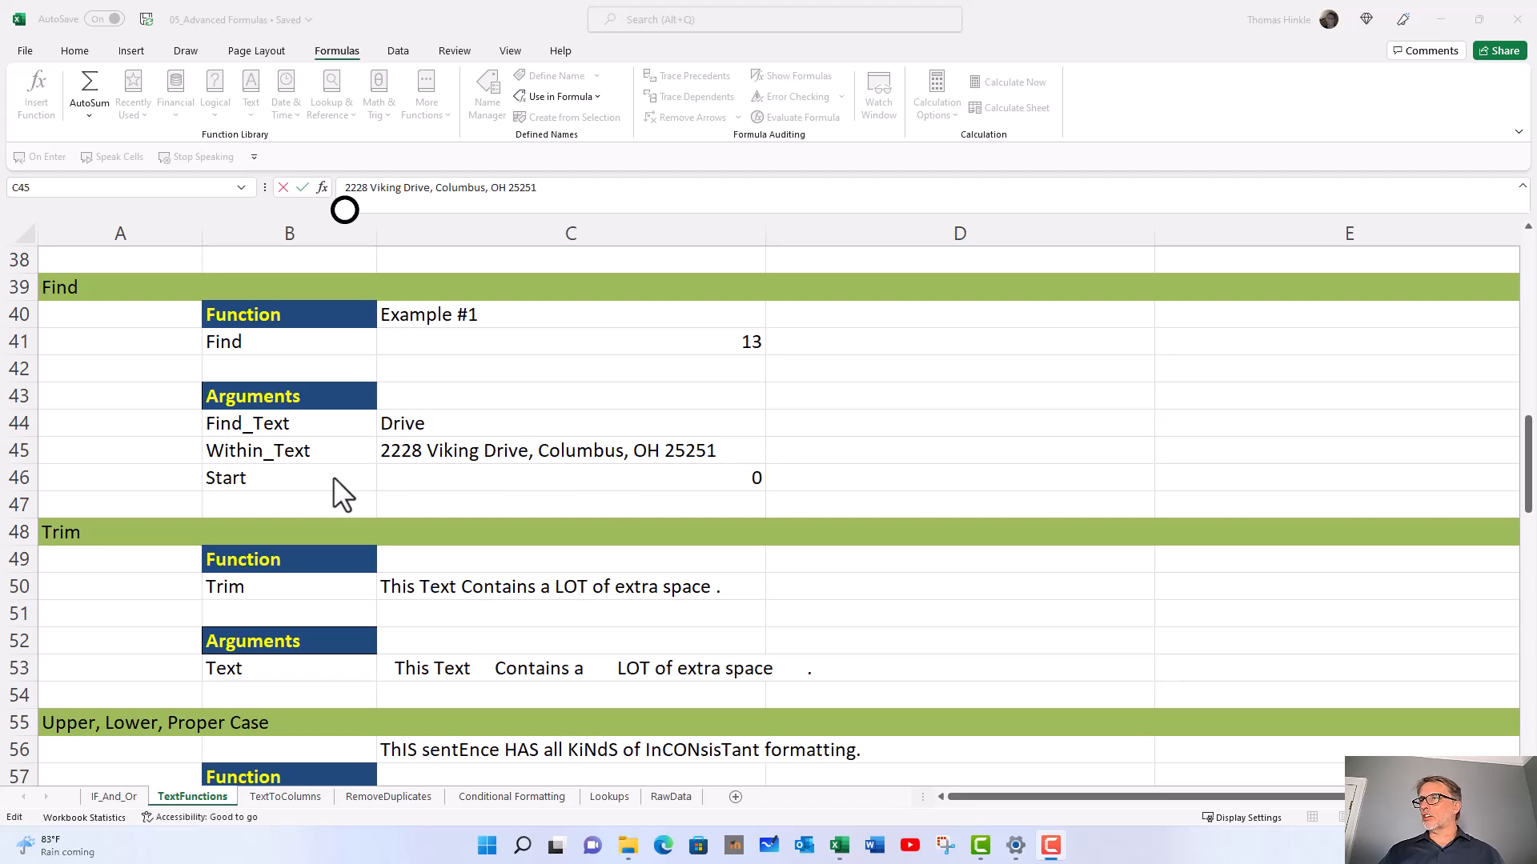
pyautogui.click(560, 339)
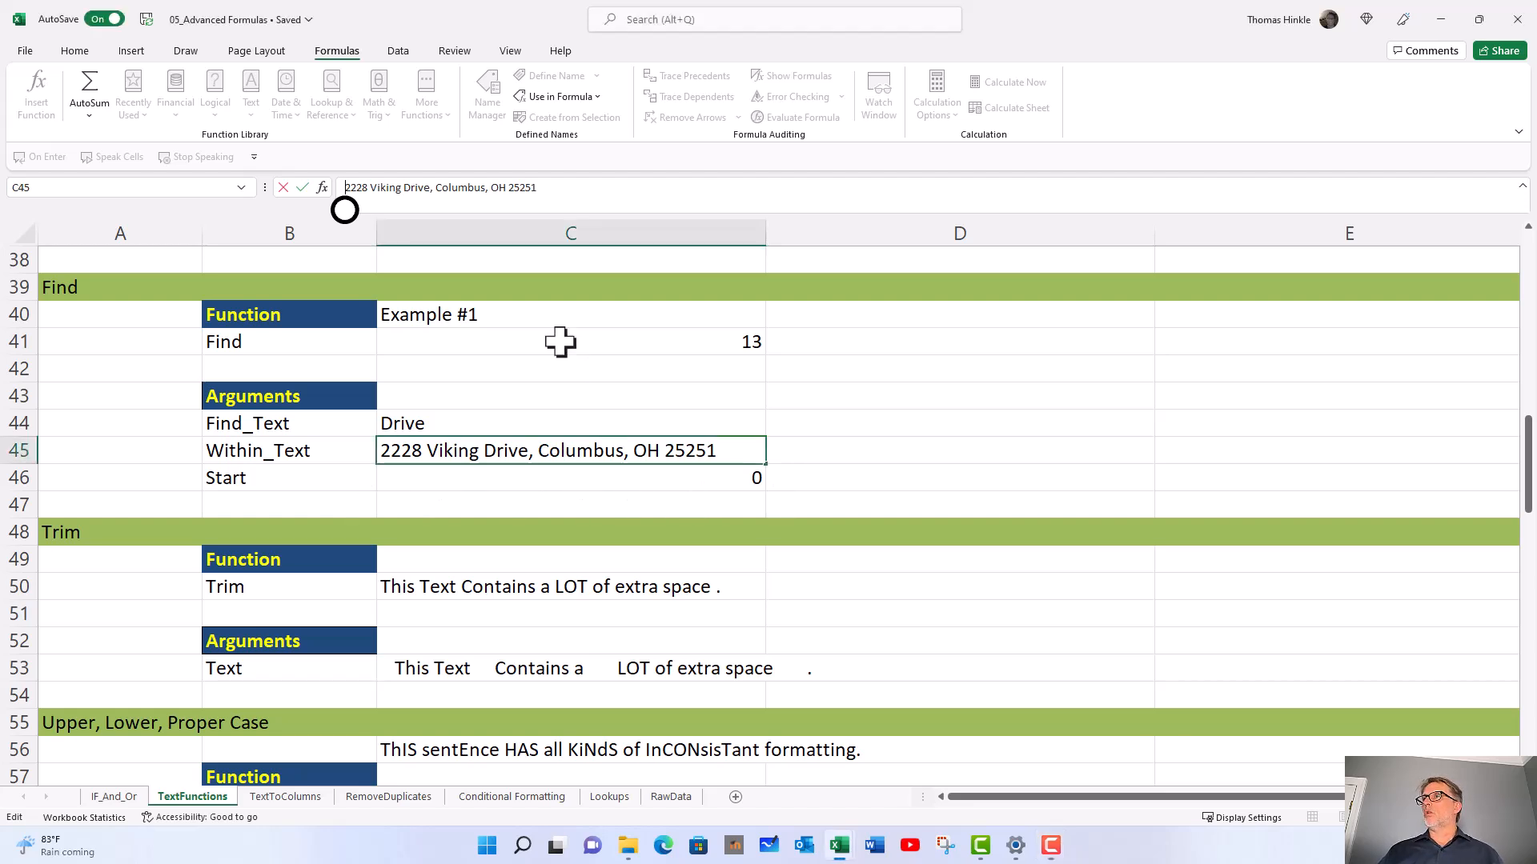
pyautogui.click(526, 340)
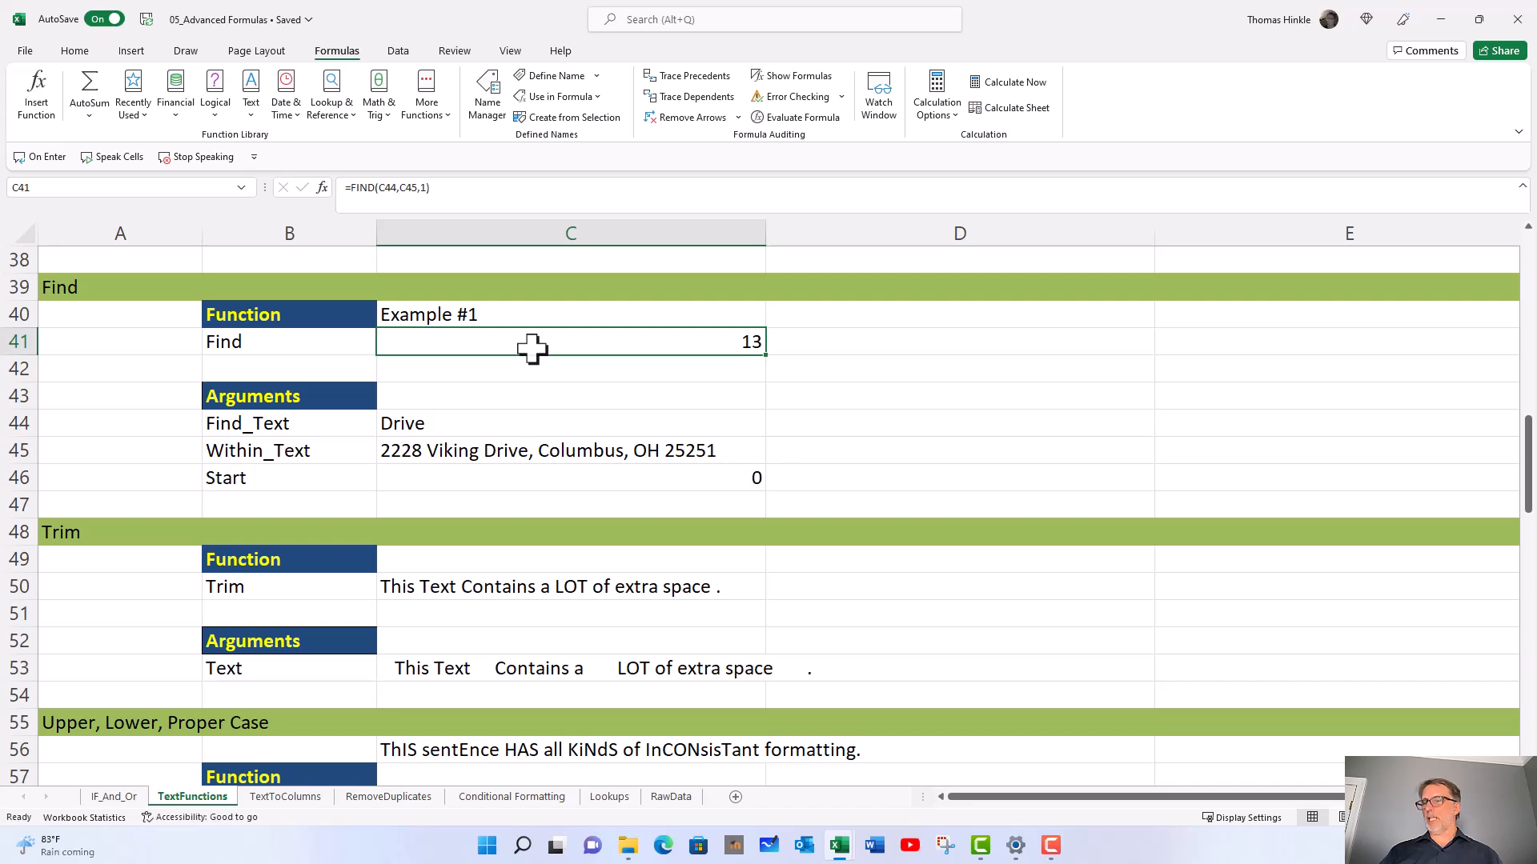
pyautogui.press('Delete')
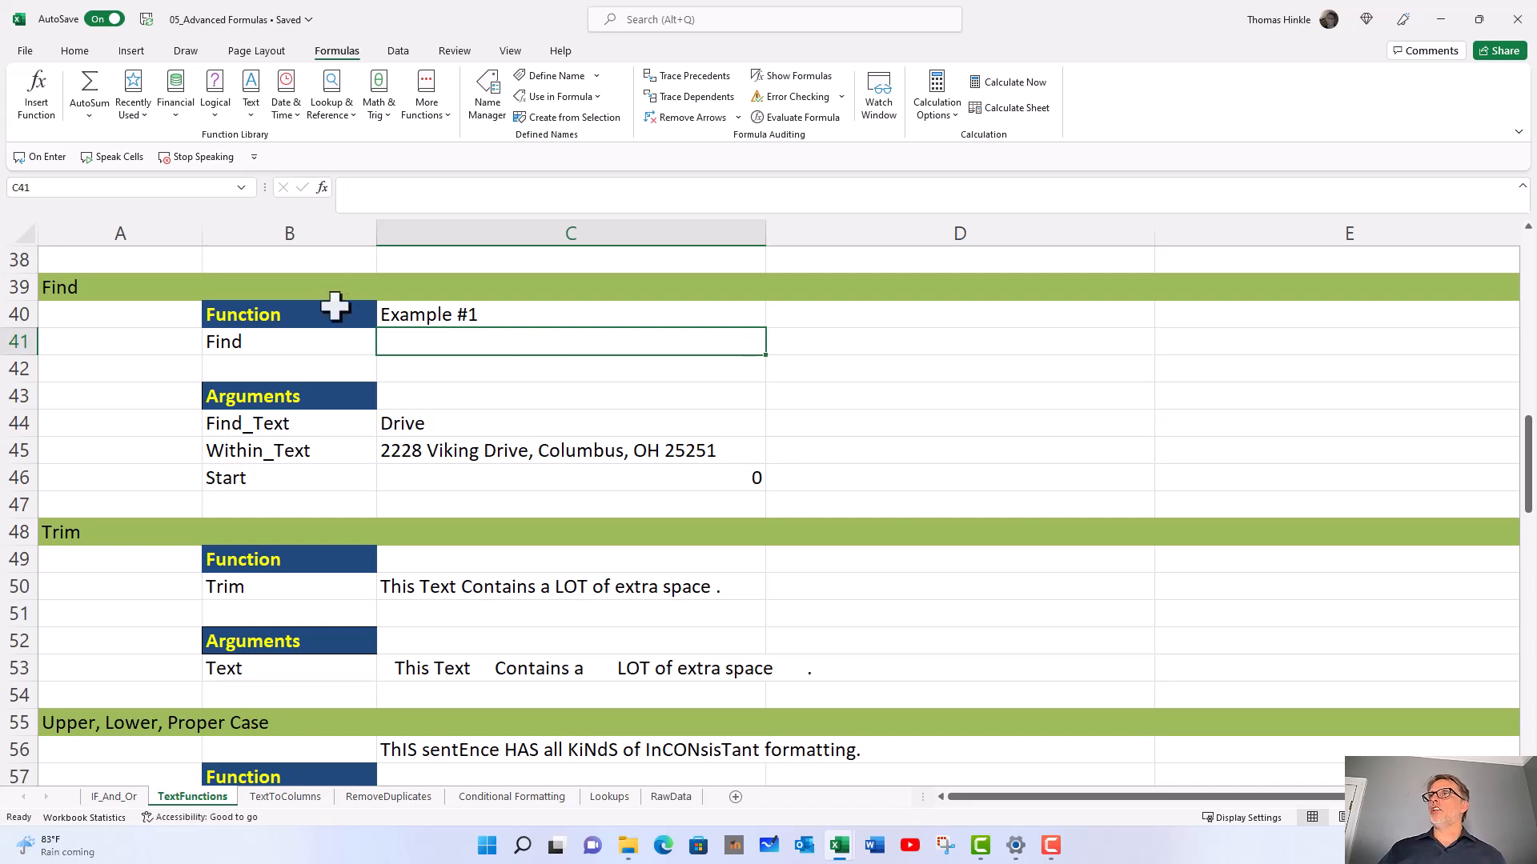
pyautogui.click(324, 187)
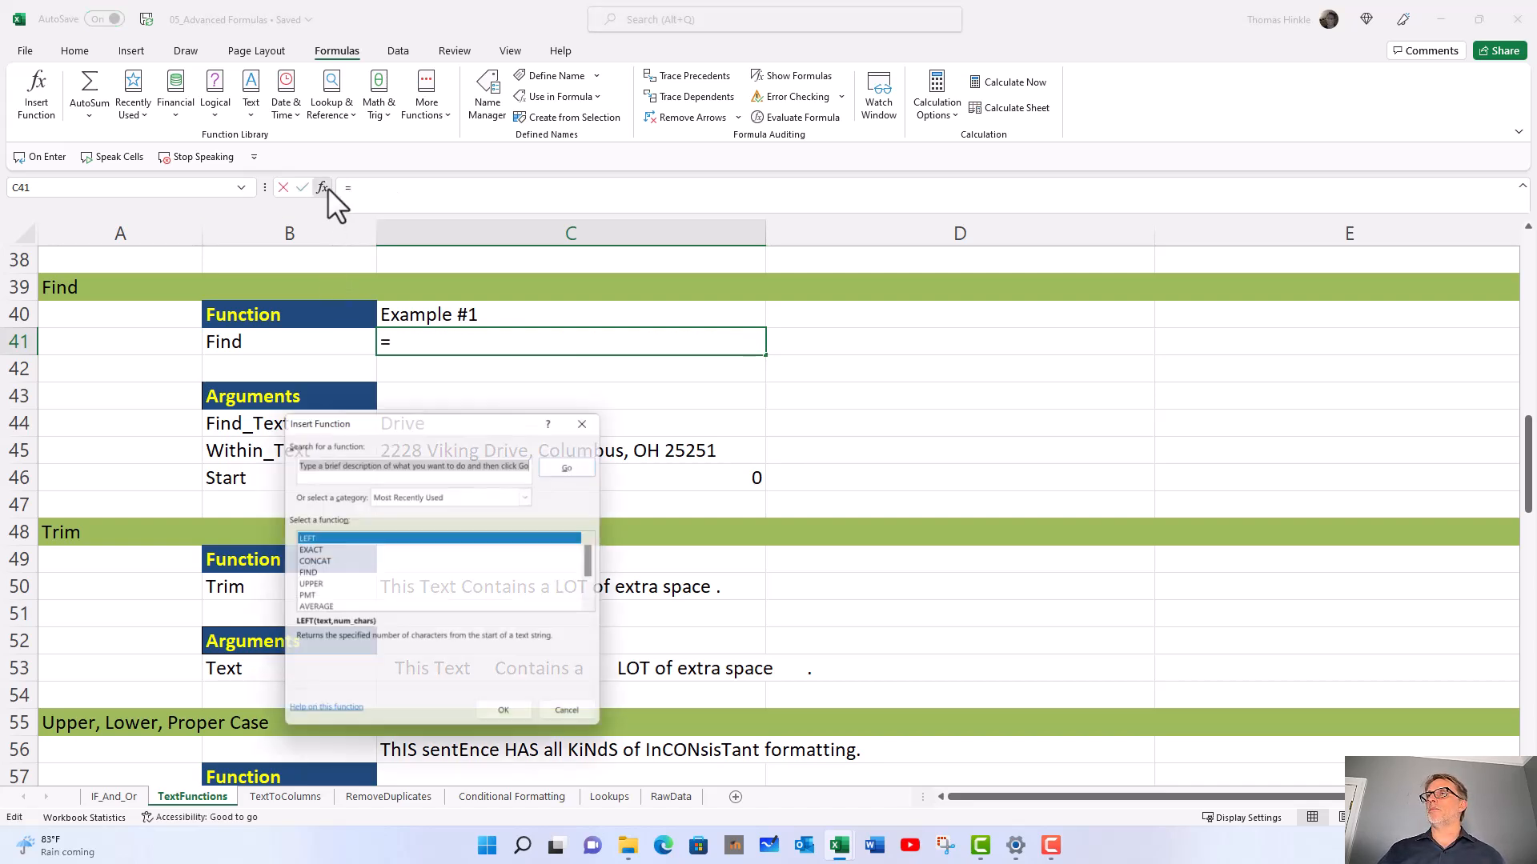
pyautogui.write('find')
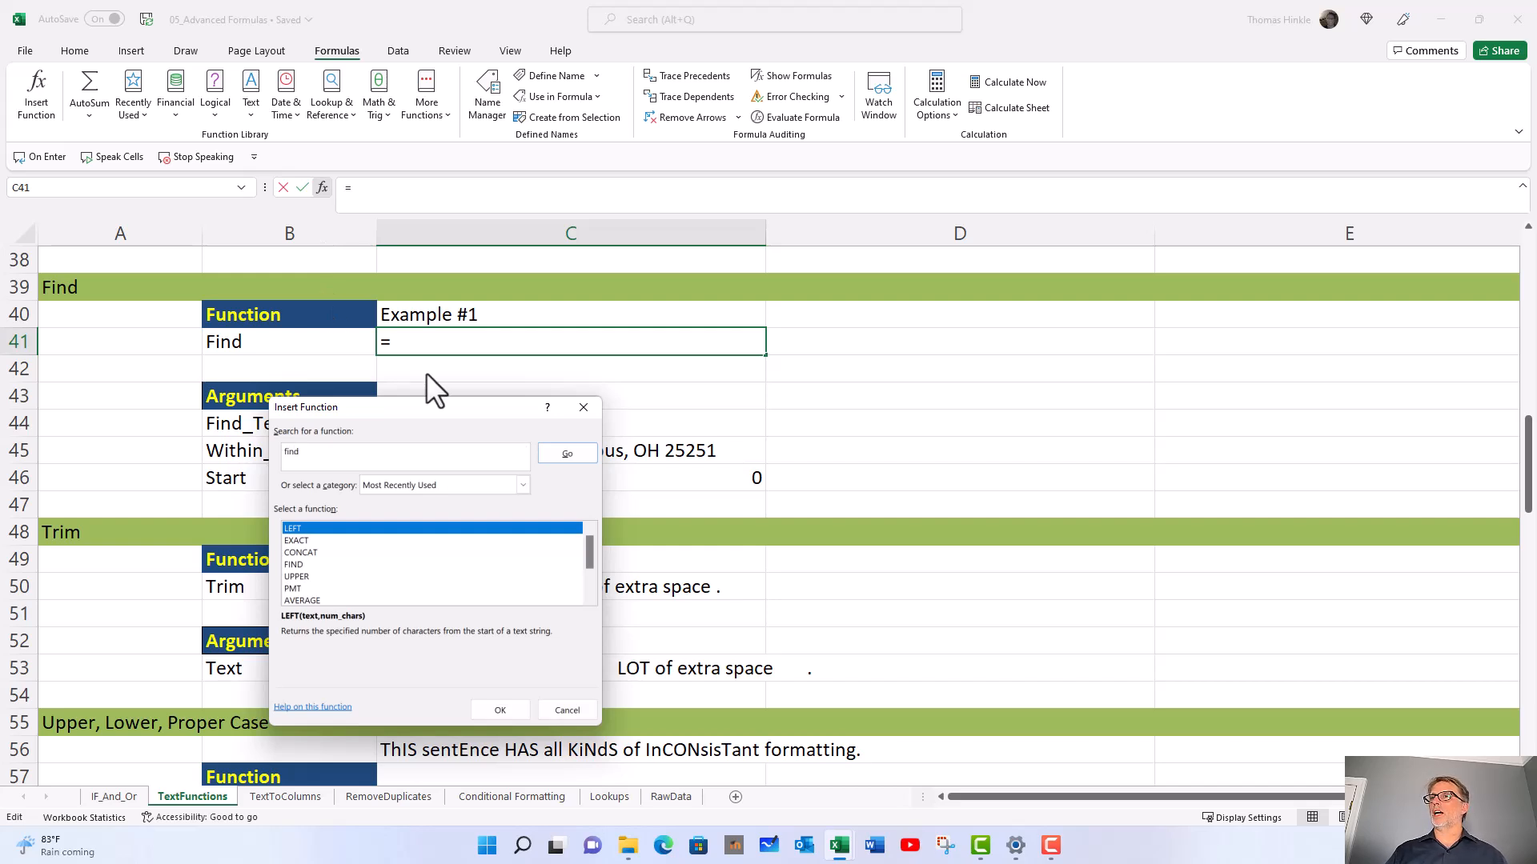
pyautogui.press('Return')
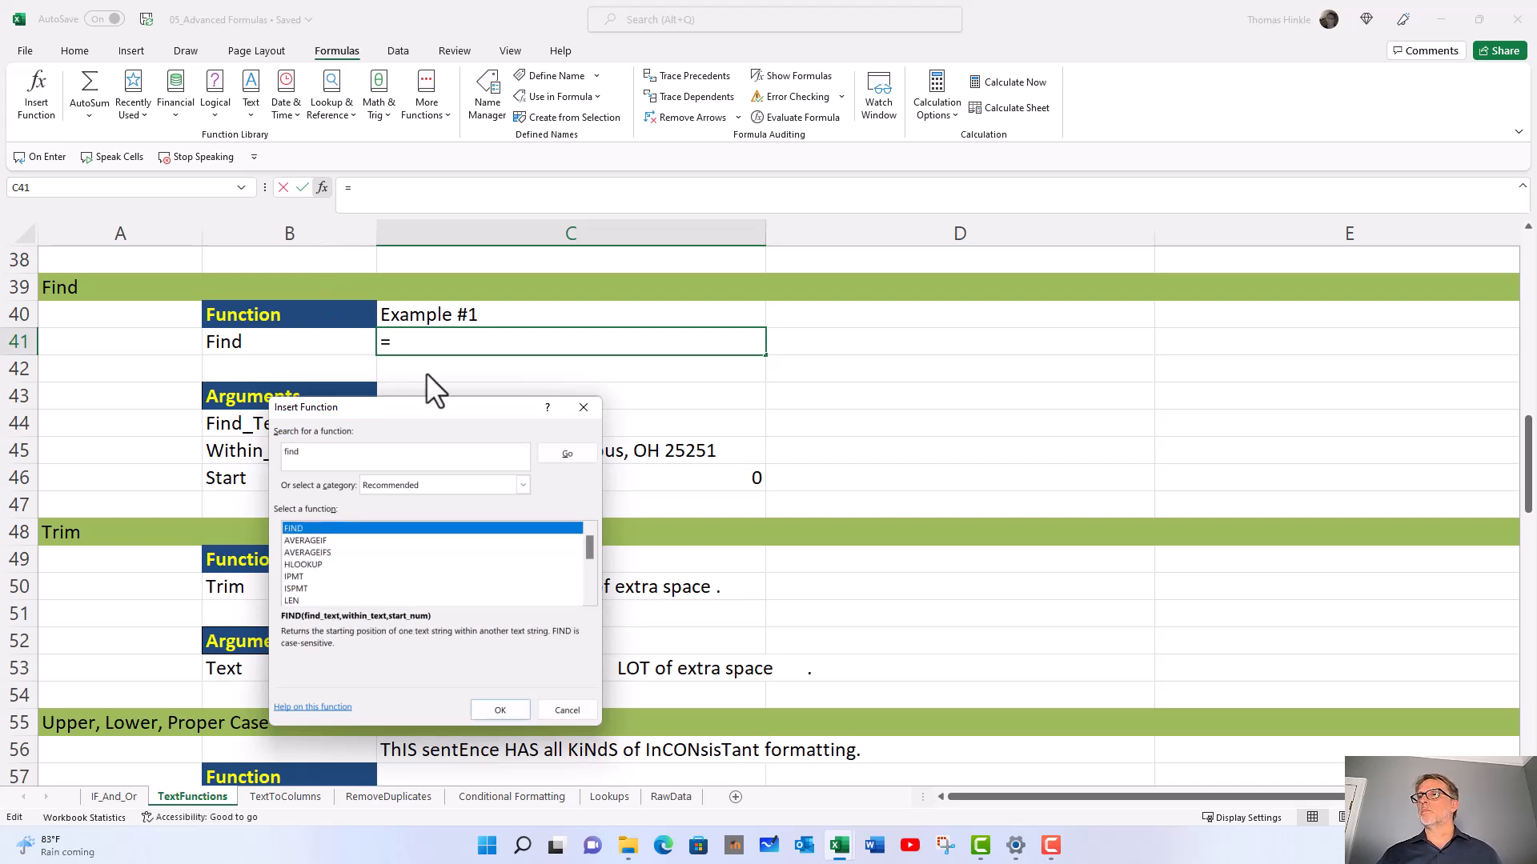
pyautogui.doubleClick(390, 525)
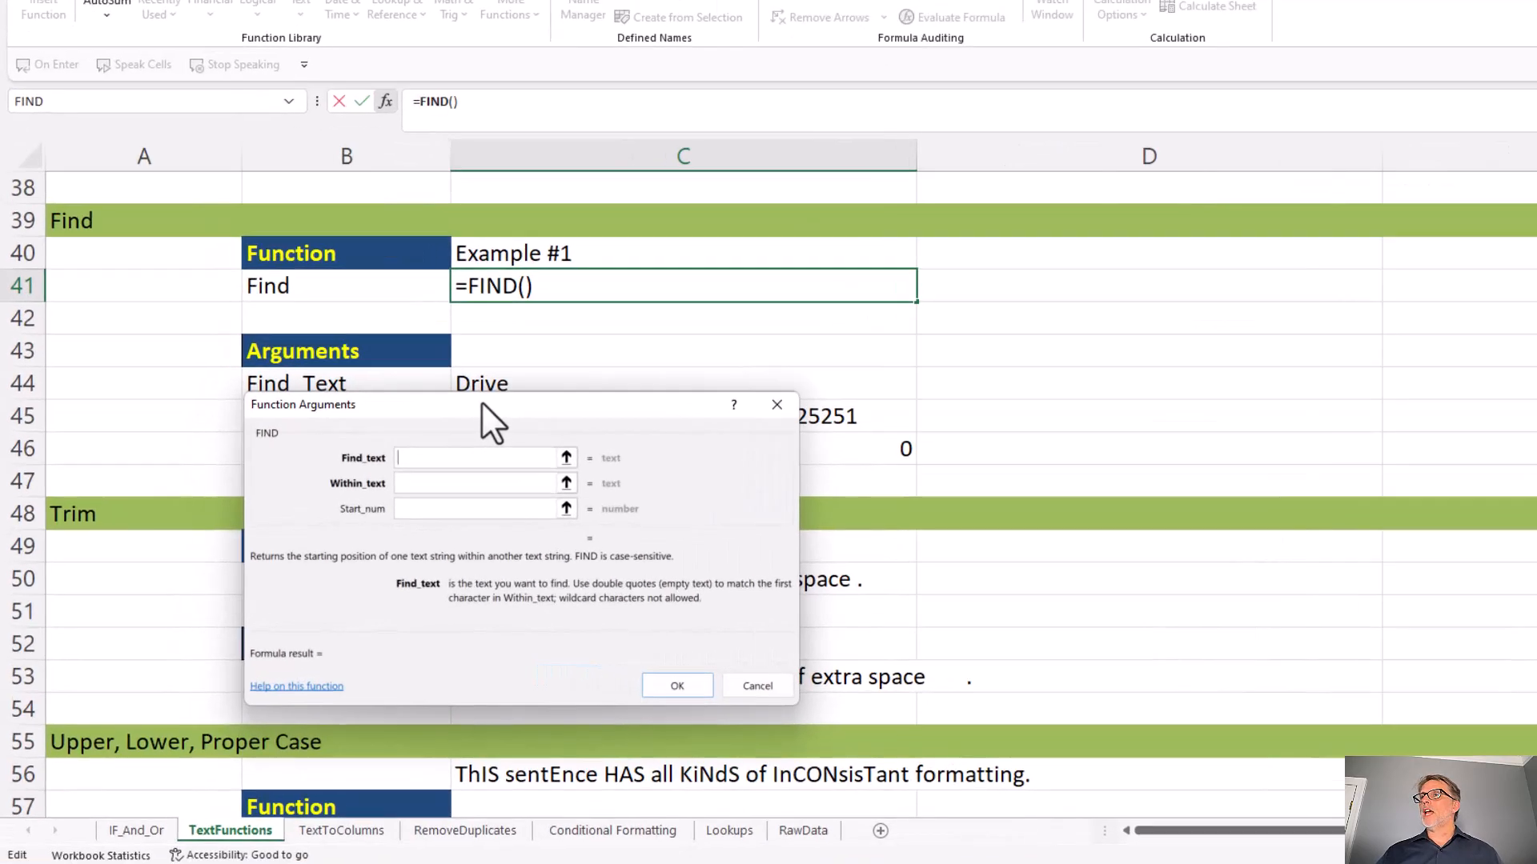
# Complete the FIND function in C41 with C44 as Find_text, C45 as Within_text and 1 as Start_num
pyautogui.moveTo(481, 404); pyautogui.dragTo(572, 477)
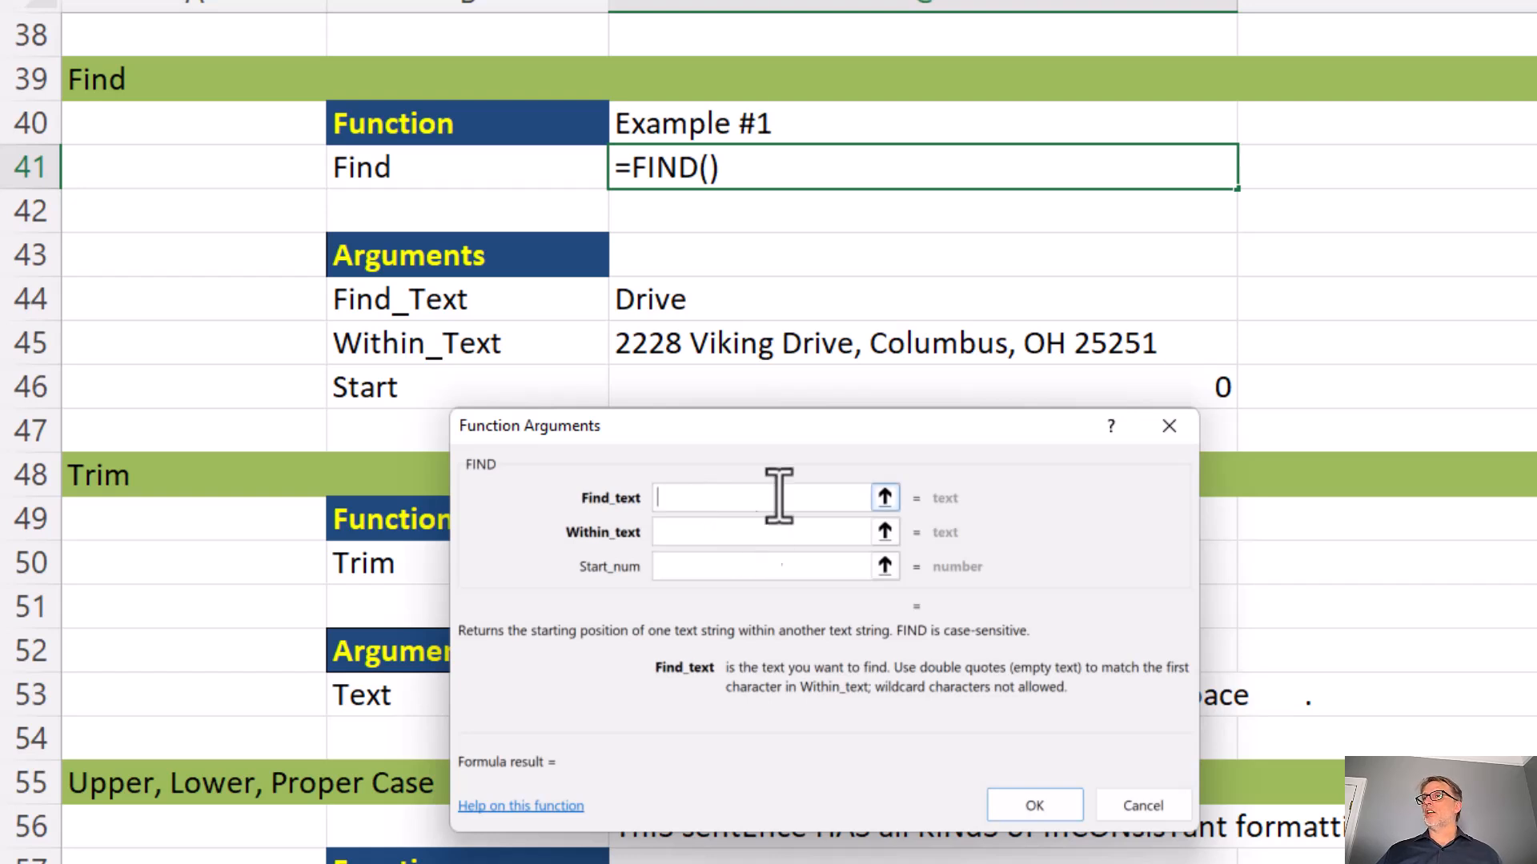
pyautogui.click(725, 303)
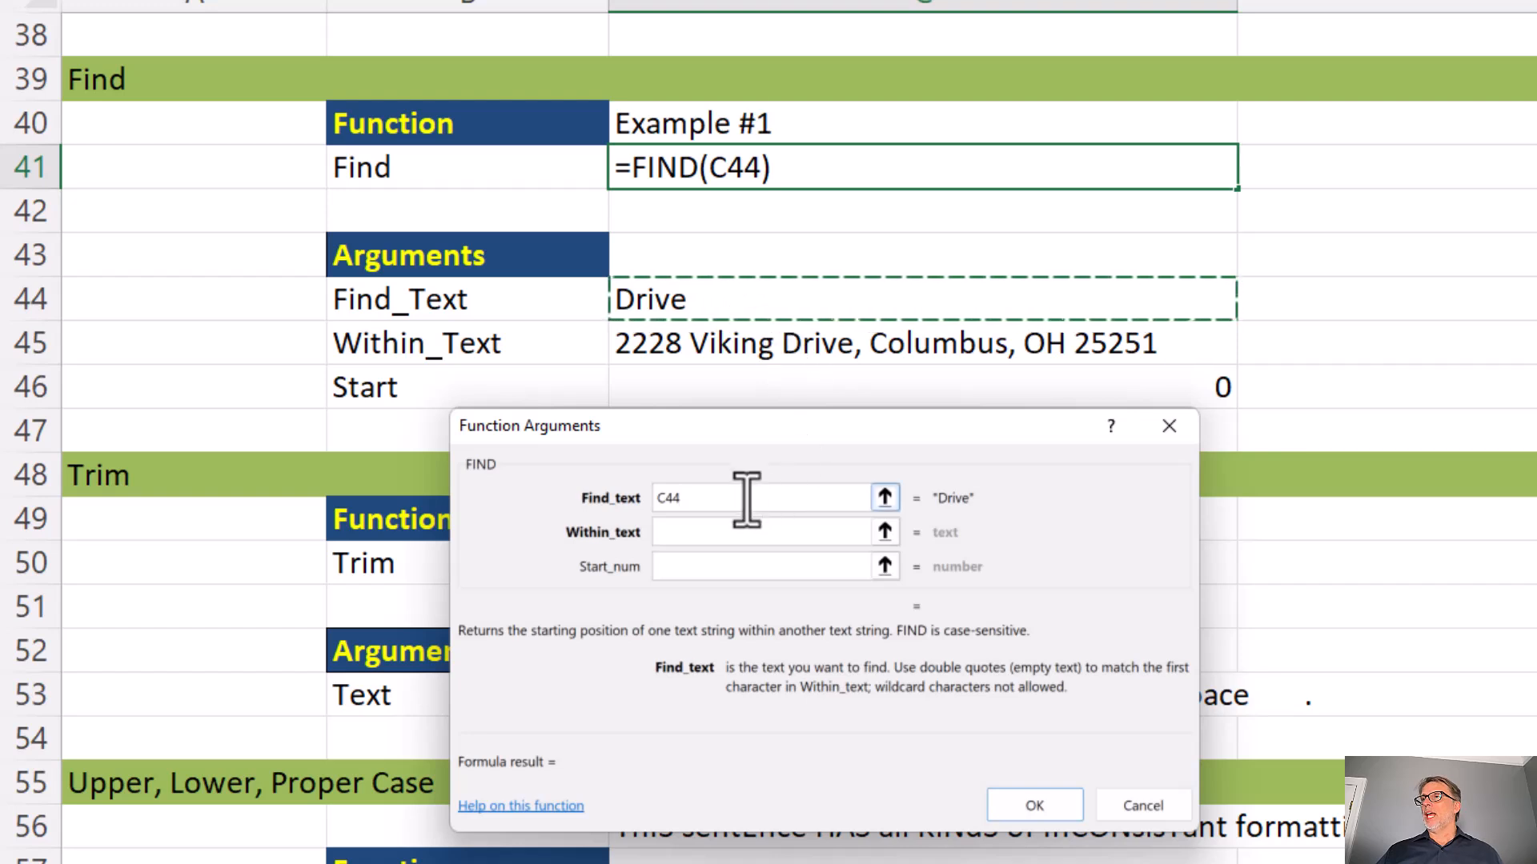
pyautogui.click(741, 534)
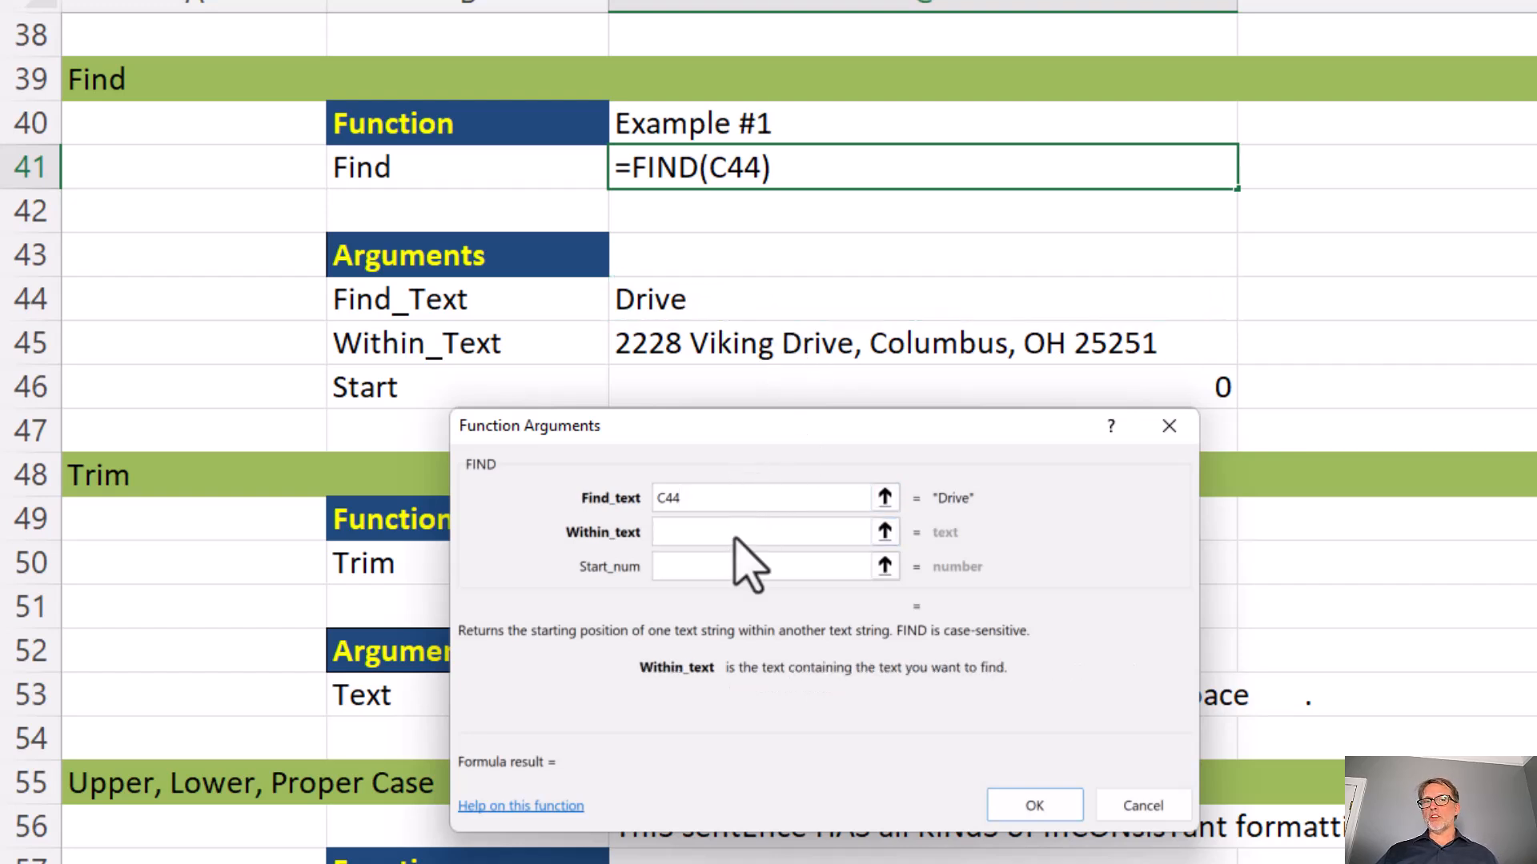
pyautogui.click(746, 350)
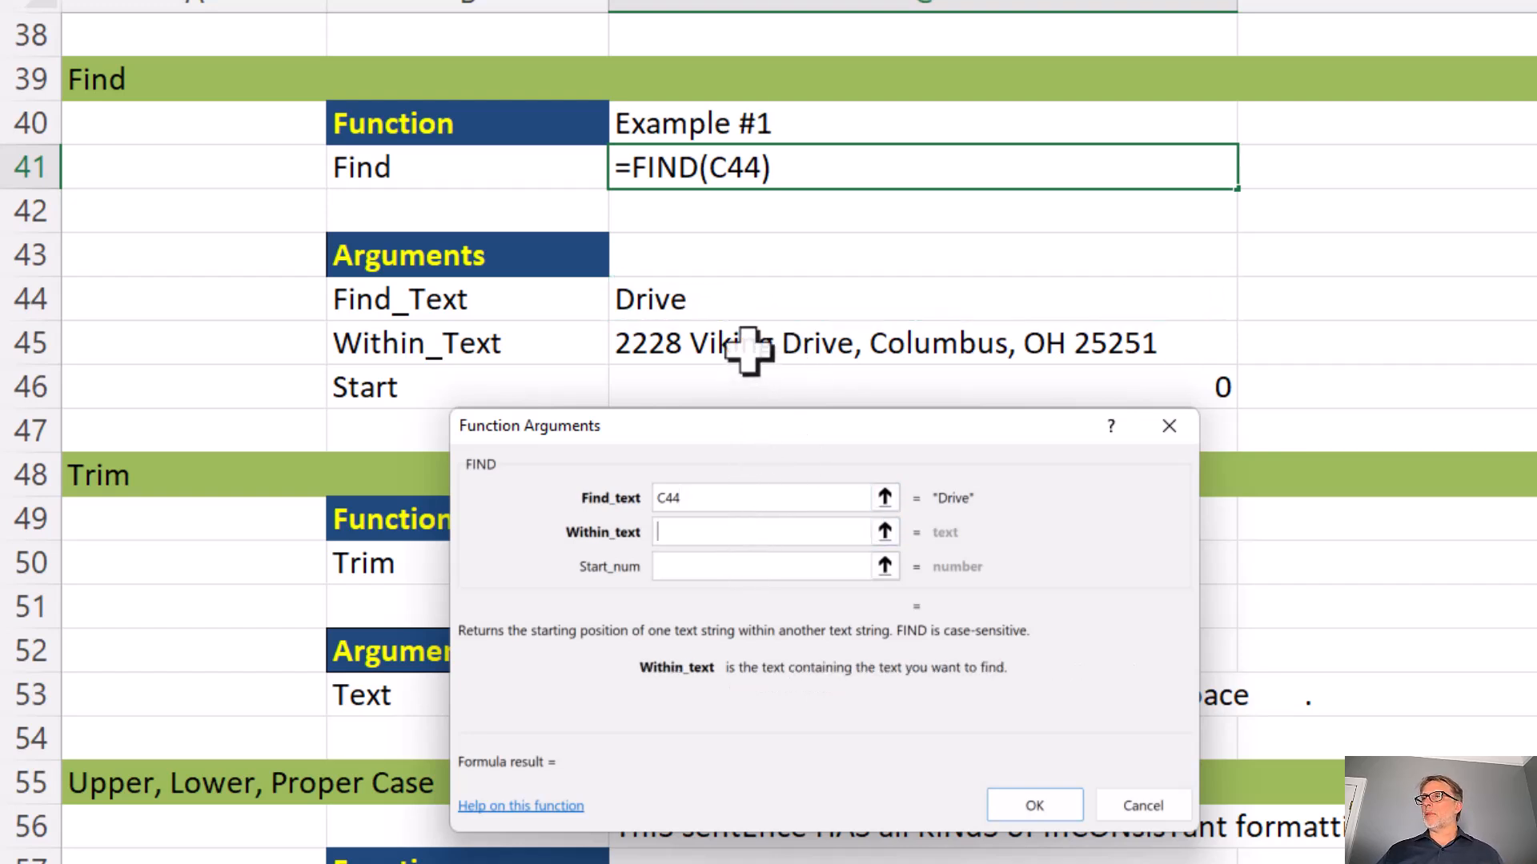
pyautogui.click(743, 567)
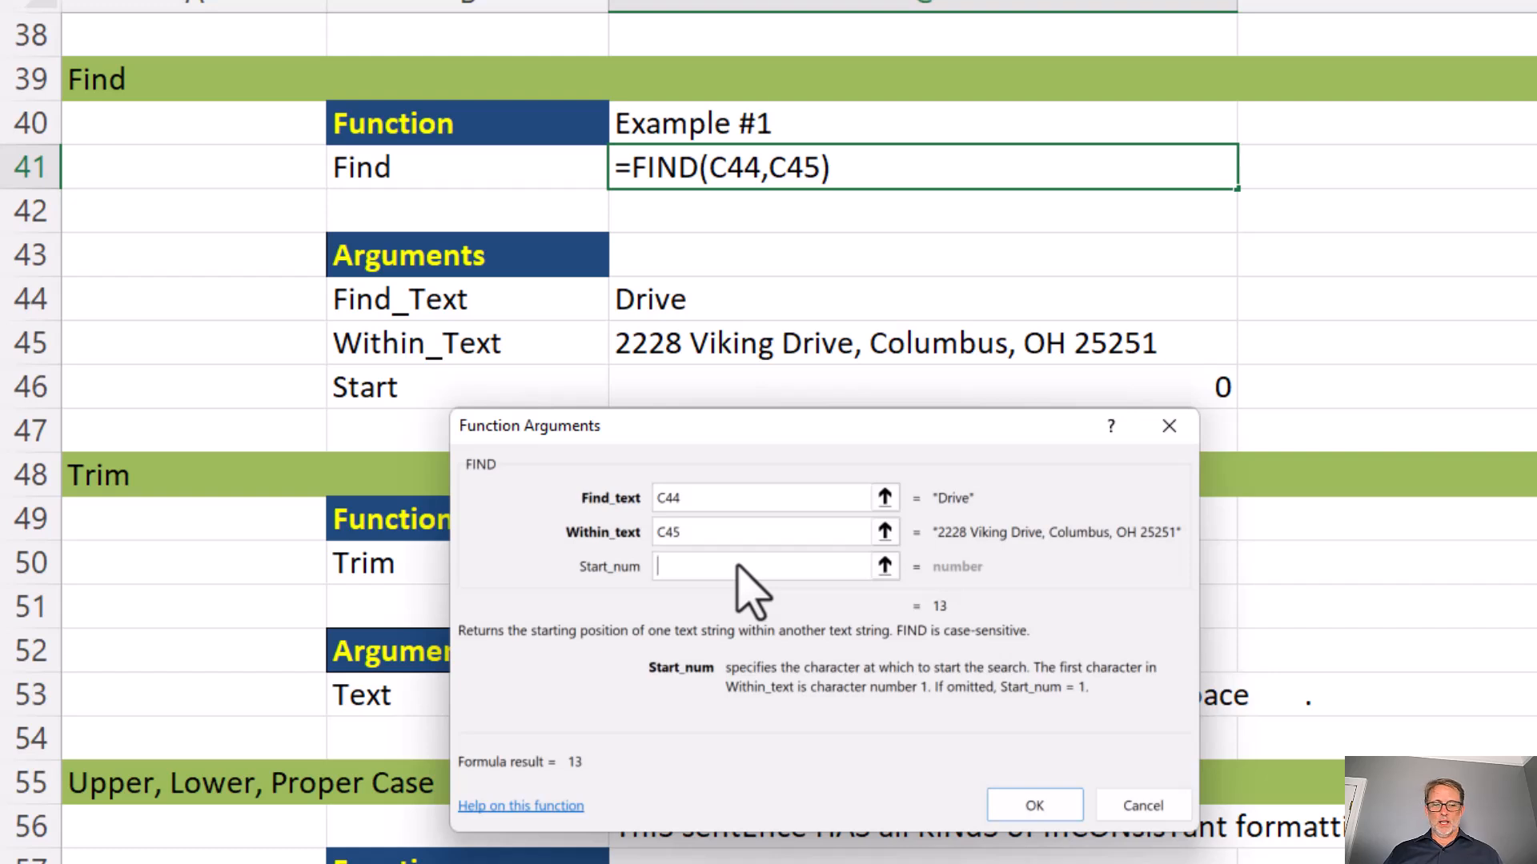
pyautogui.write('1')
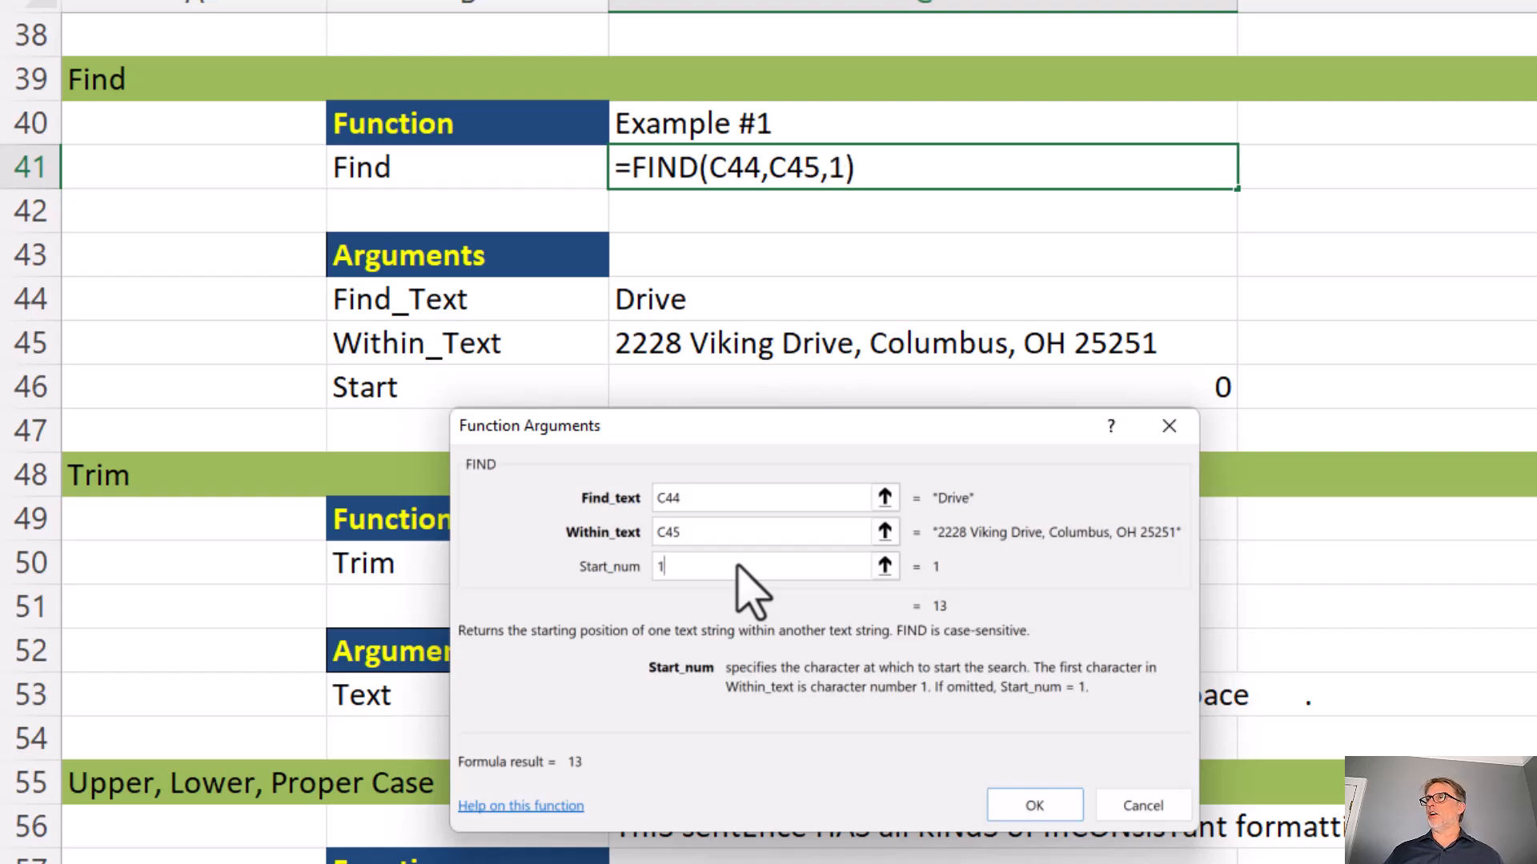
pyautogui.click(1038, 807)
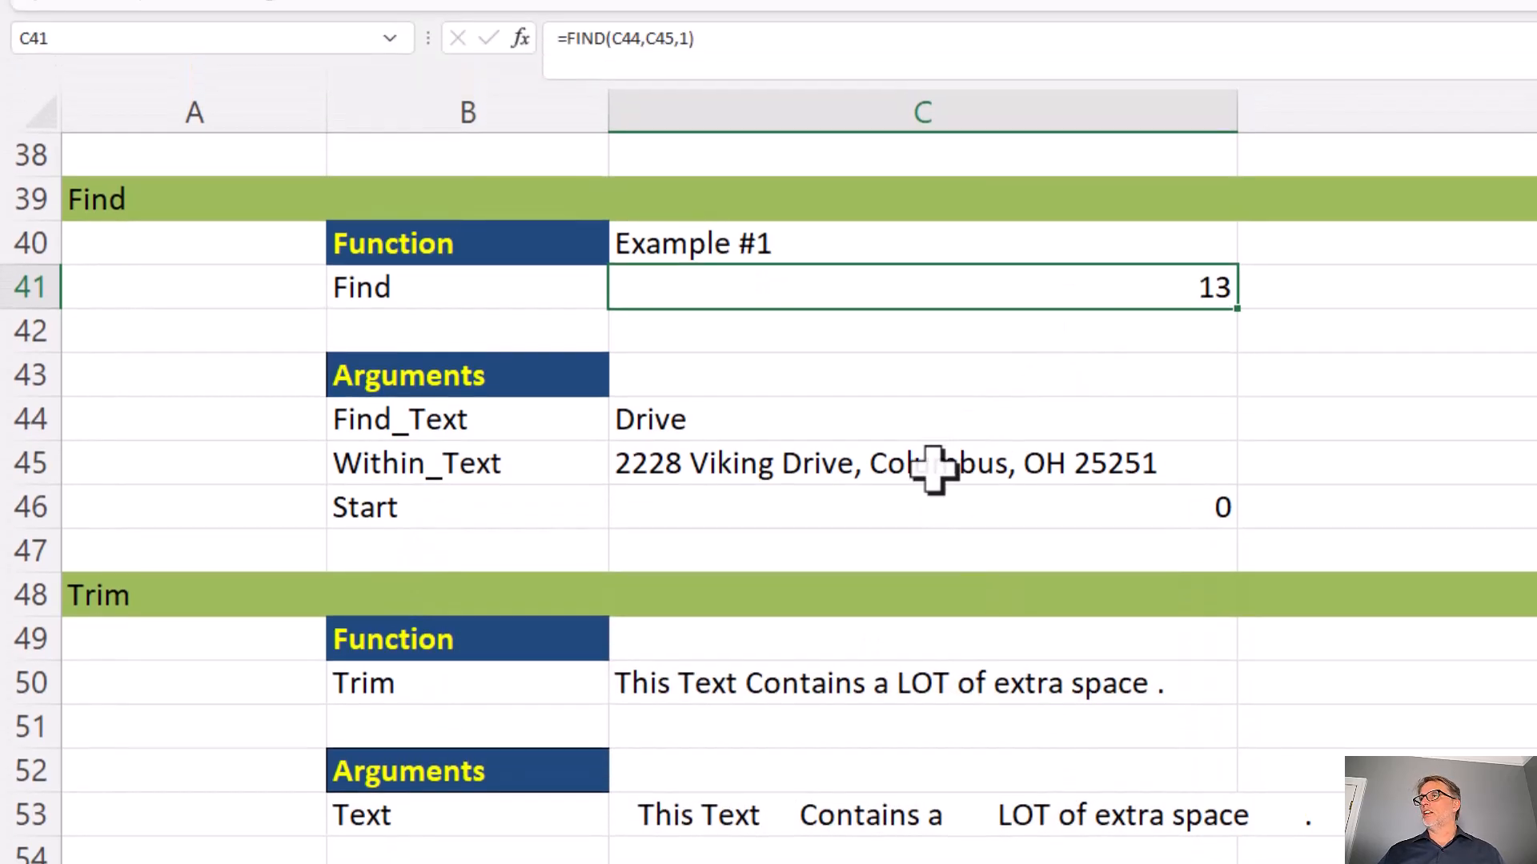
# Count through the characters of the address in C45 to check the position where "Drive" begins
pyautogui.click(933, 470)
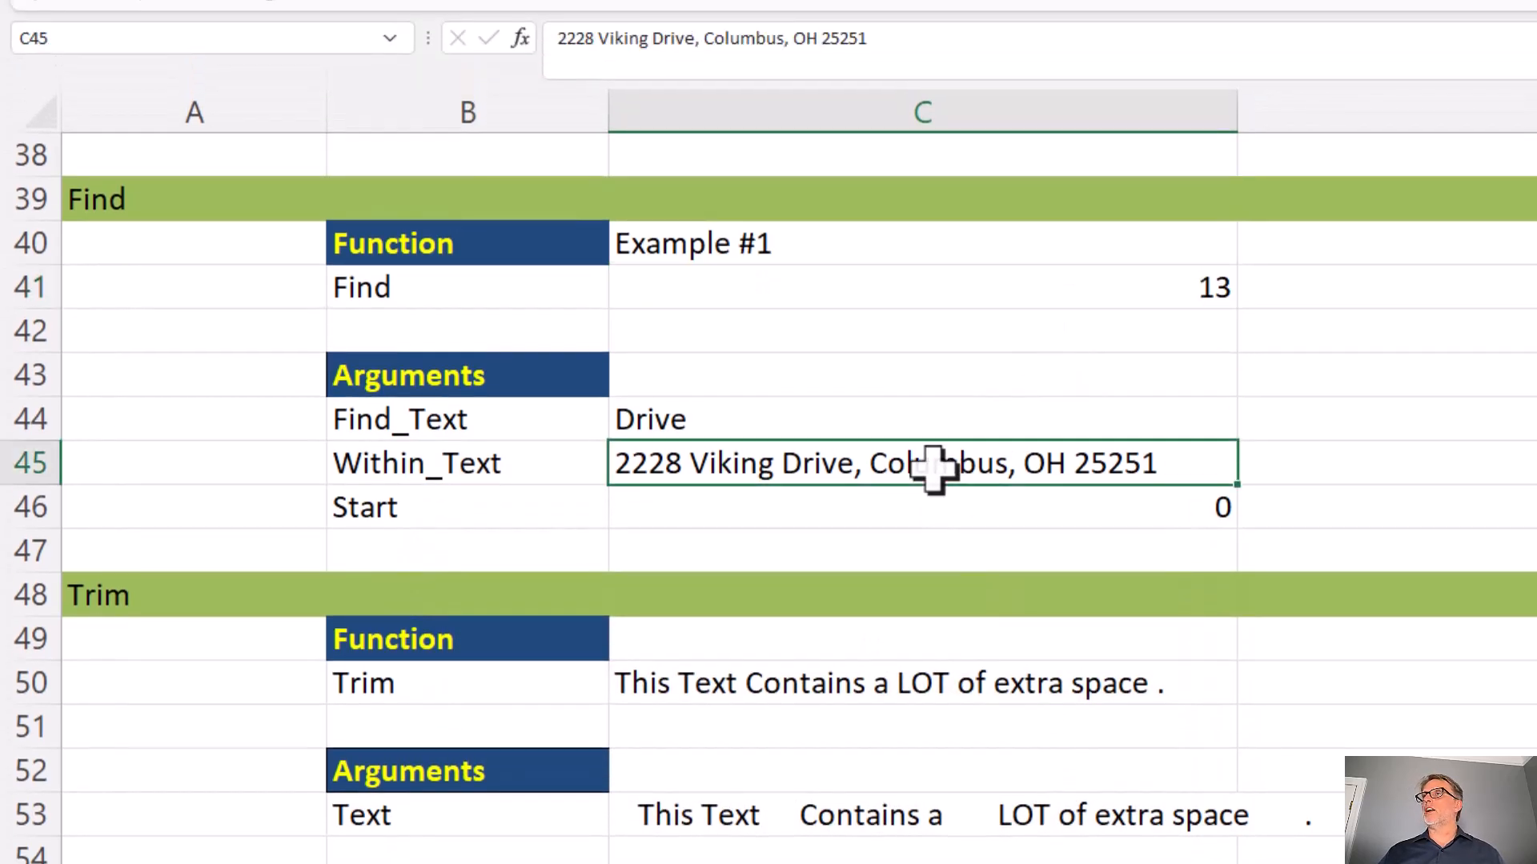
pyautogui.click(561, 40)
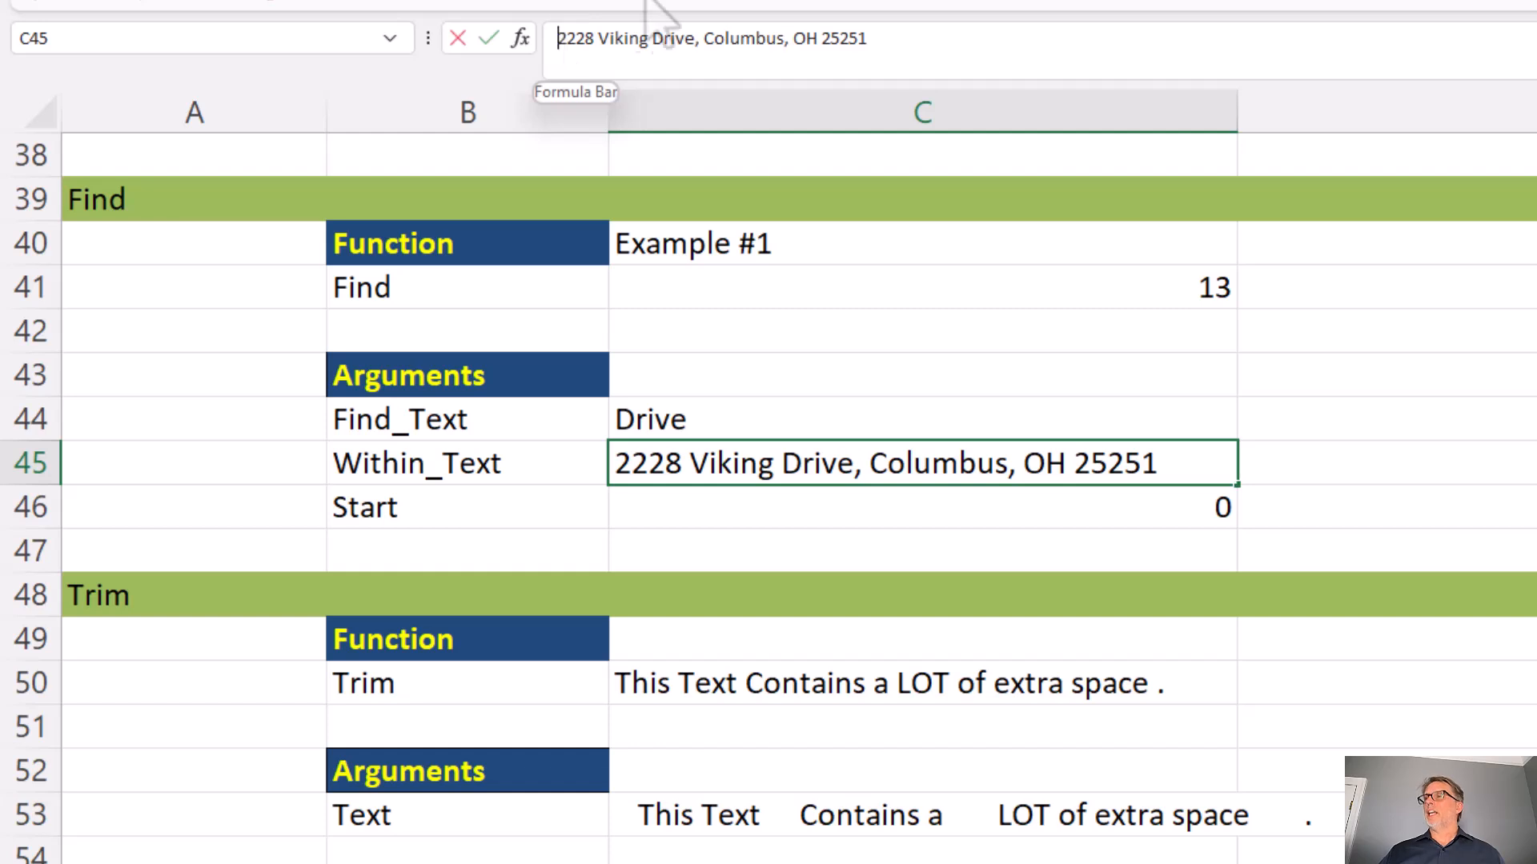
pyautogui.press('Right')
pyautogui.press('Right')
pyautogui.press('Right')
pyautogui.press('Right')
pyautogui.press('Right')
pyautogui.press('Right')
pyautogui.press('Right')
pyautogui.press('Right')
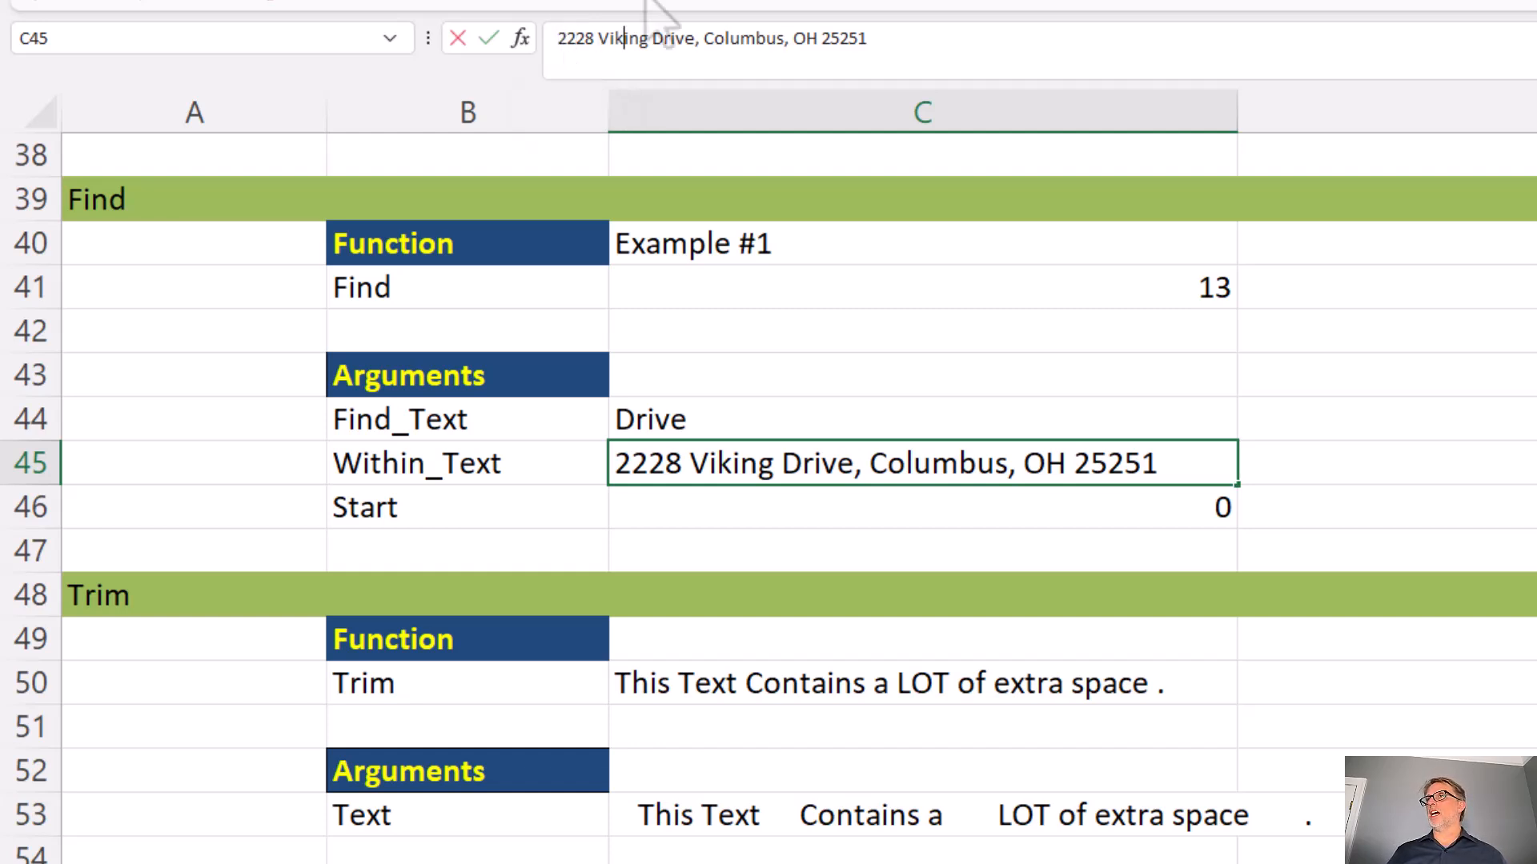
pyautogui.press('Right')
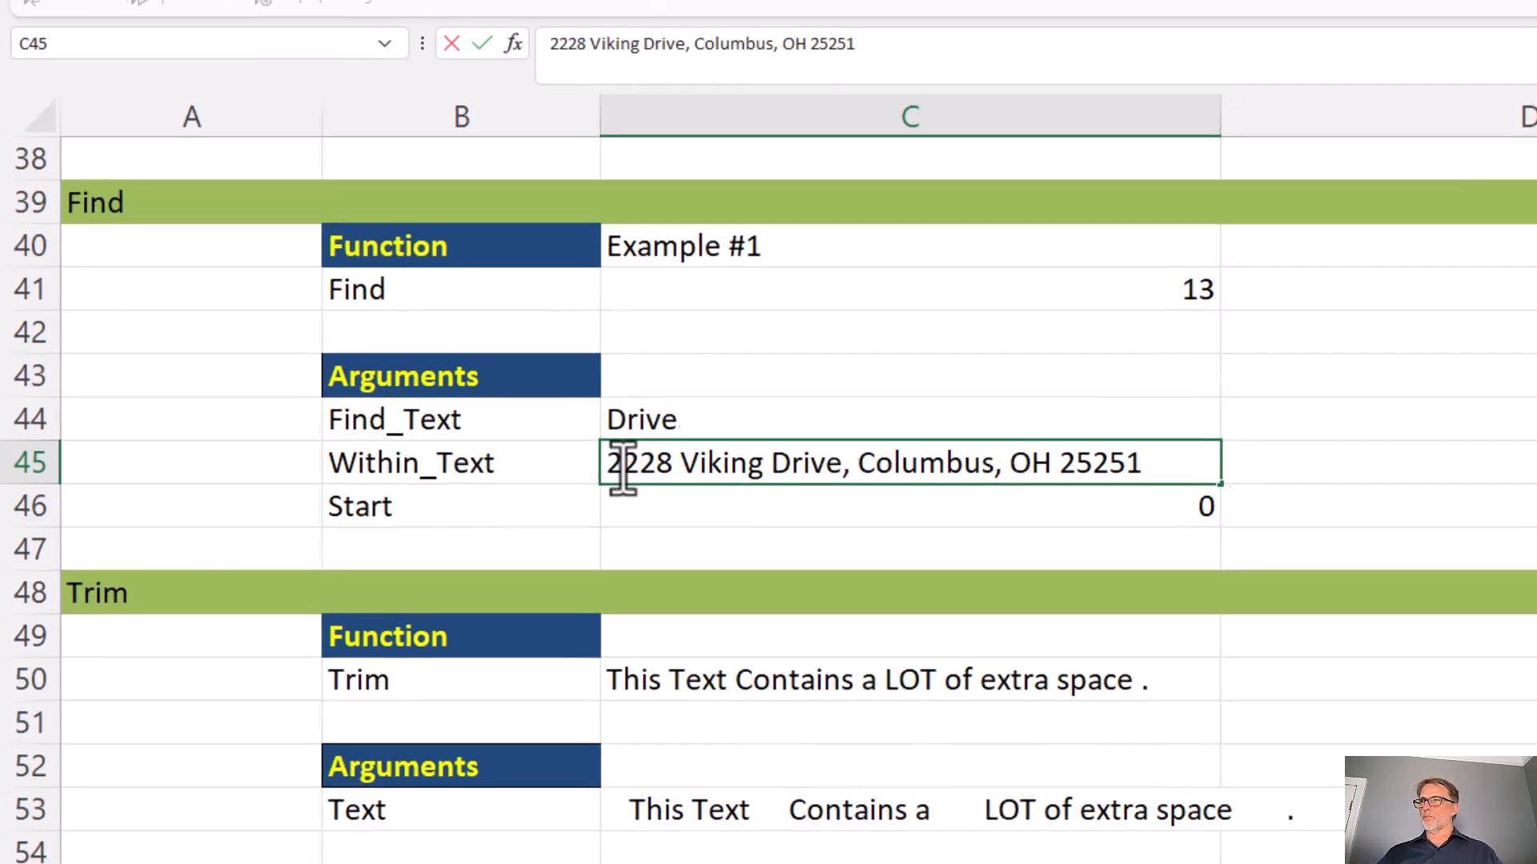
pyautogui.press('Return')
# Replace the Trim example's formula in C50 with a newly written =trim(C53)
pyautogui.scroll(-2, 610, 375)
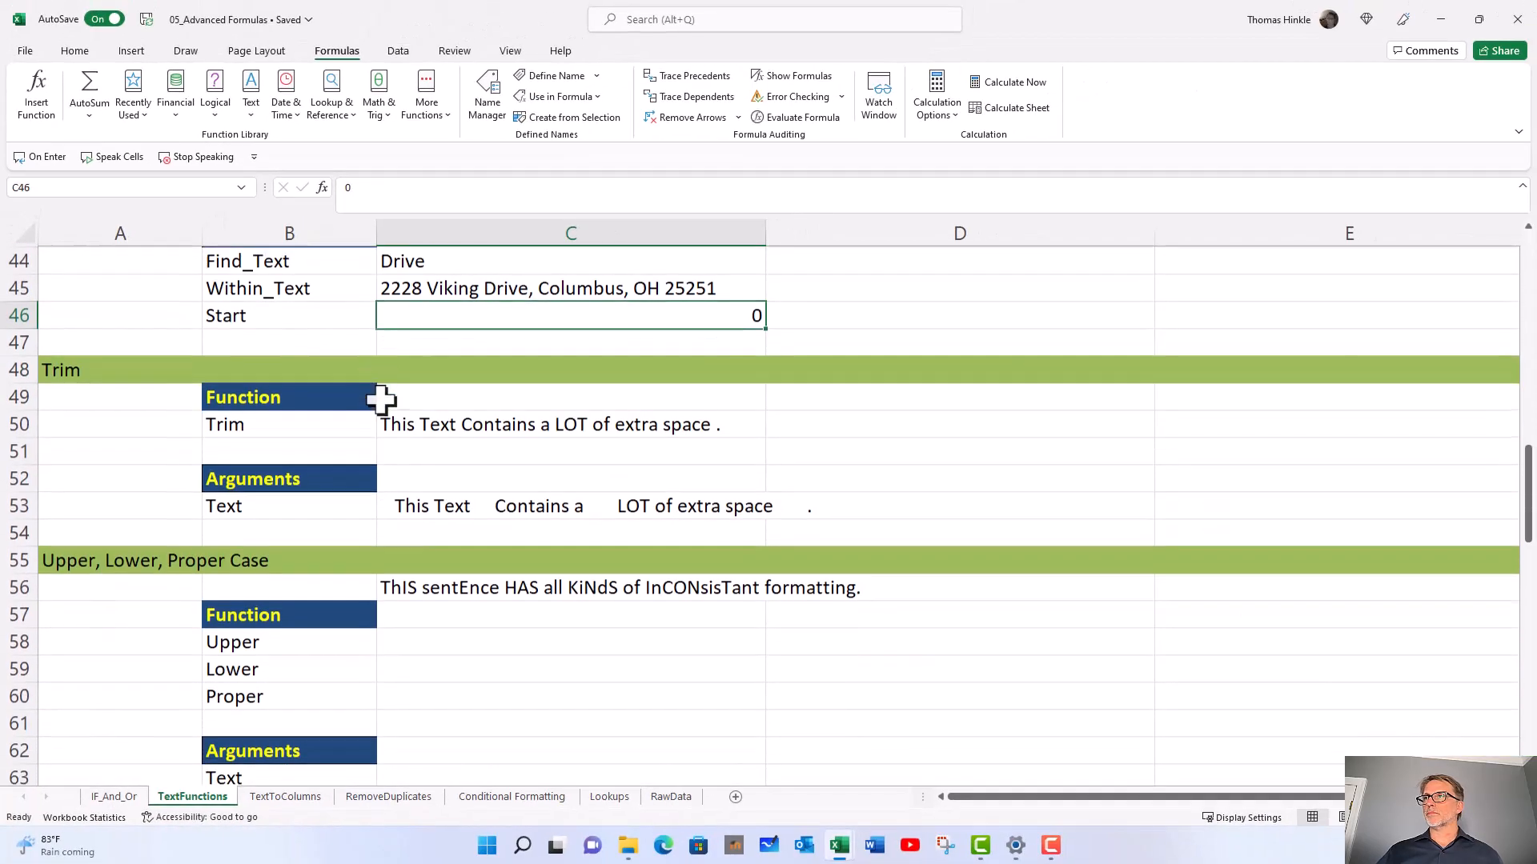
pyautogui.scroll(-1, 381, 399)
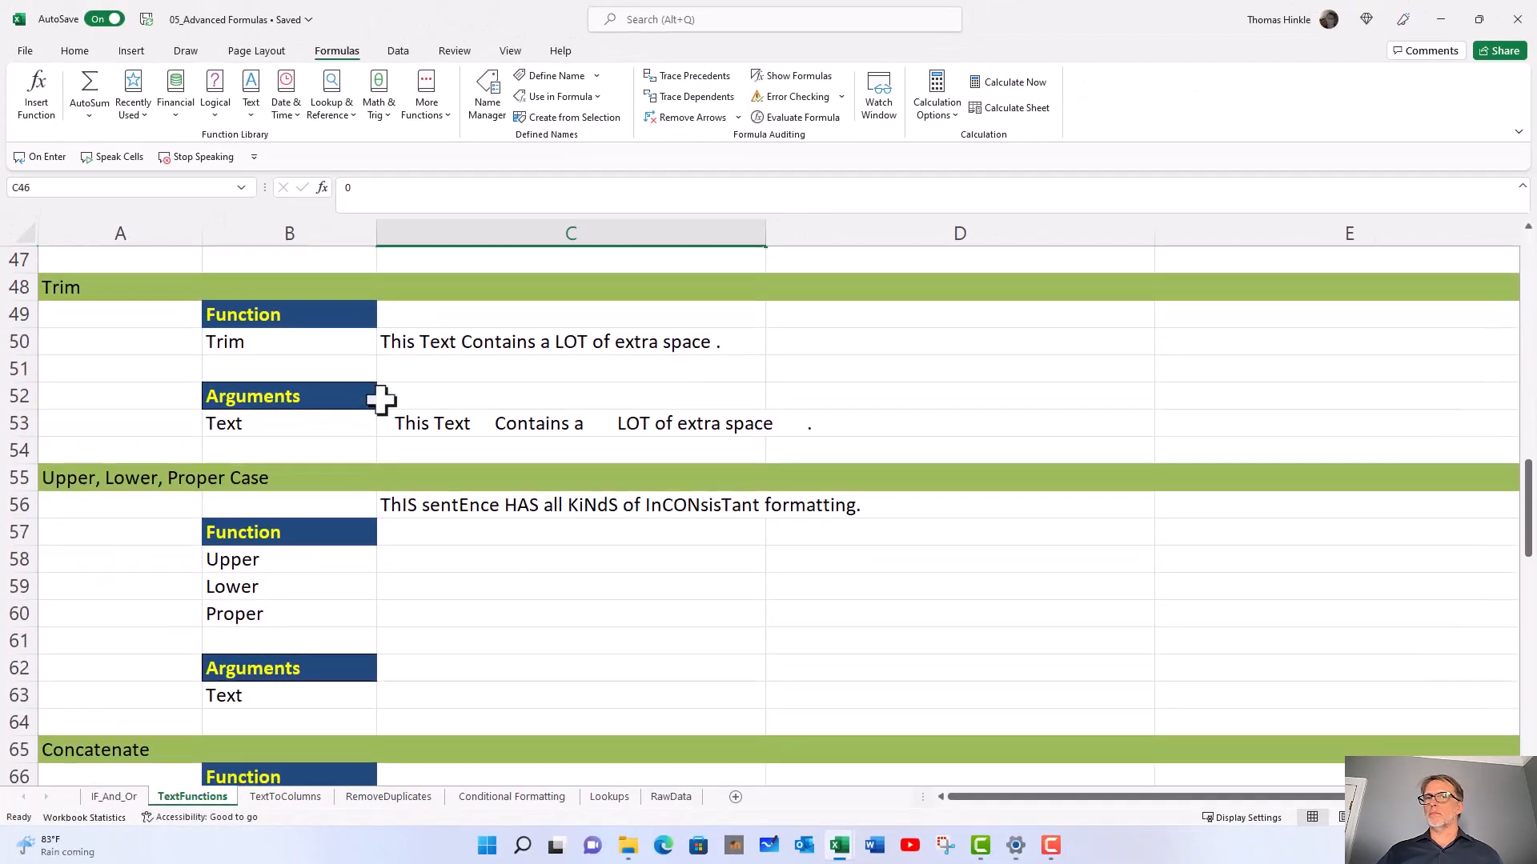
pyautogui.click(383, 343)
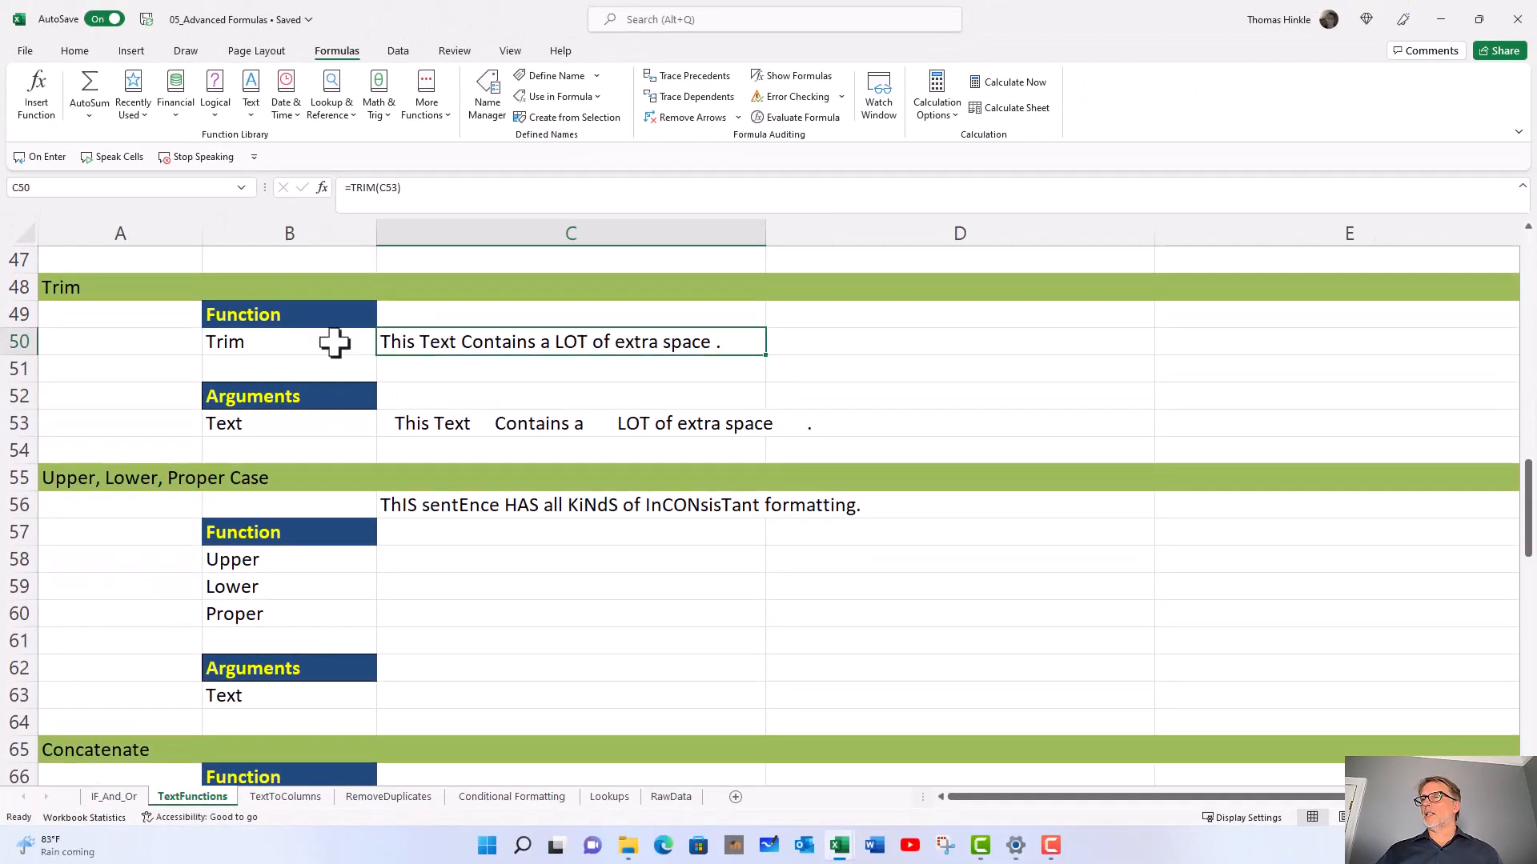
pyautogui.click(467, 432)
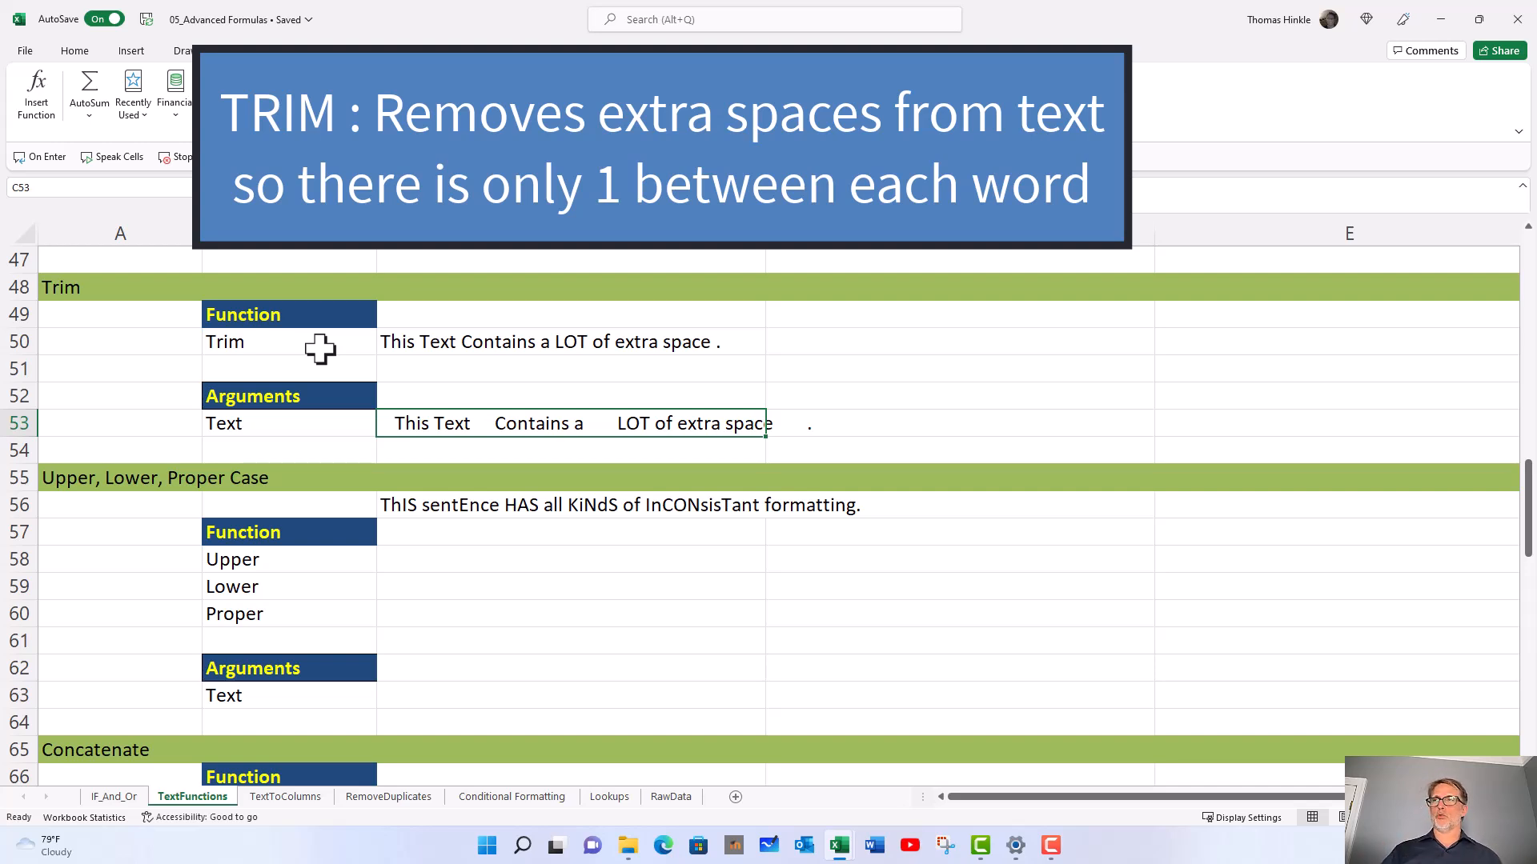
pyautogui.click(422, 346)
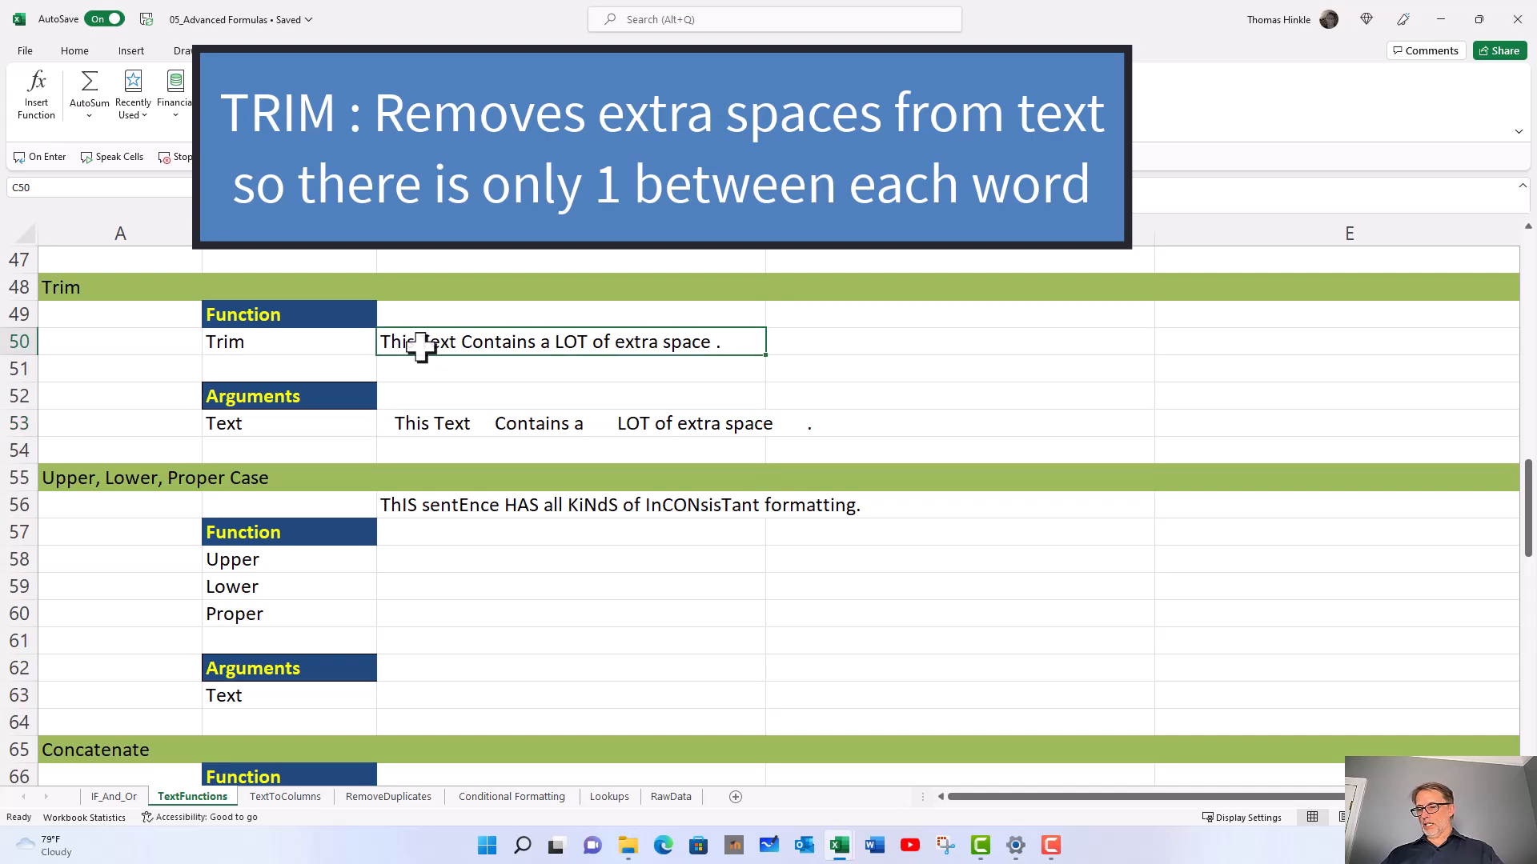
pyautogui.press('Delete')
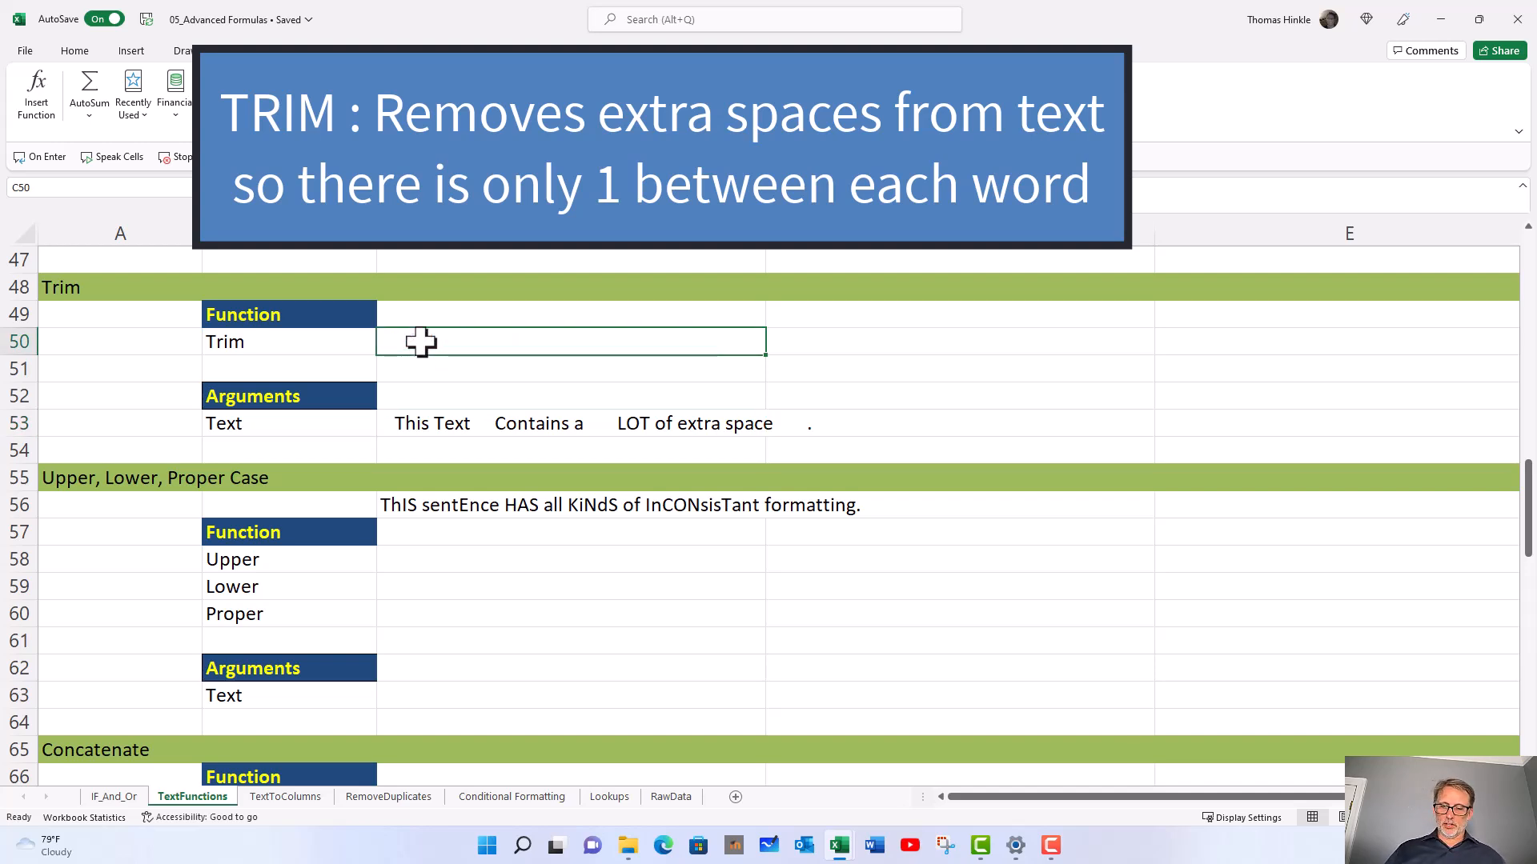
pyautogui.write('=')
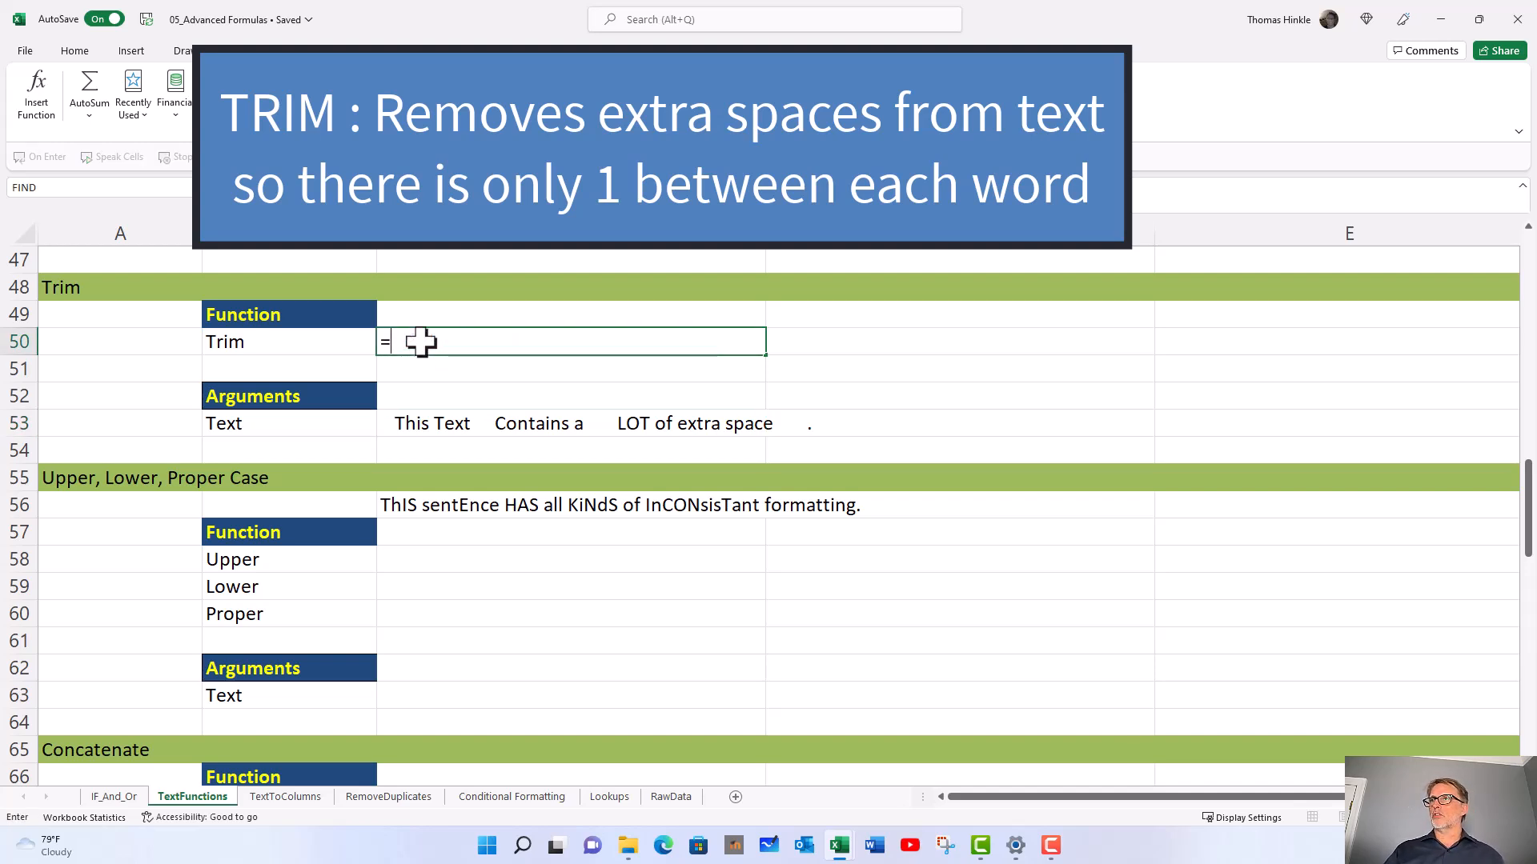
pyautogui.write('trim(')
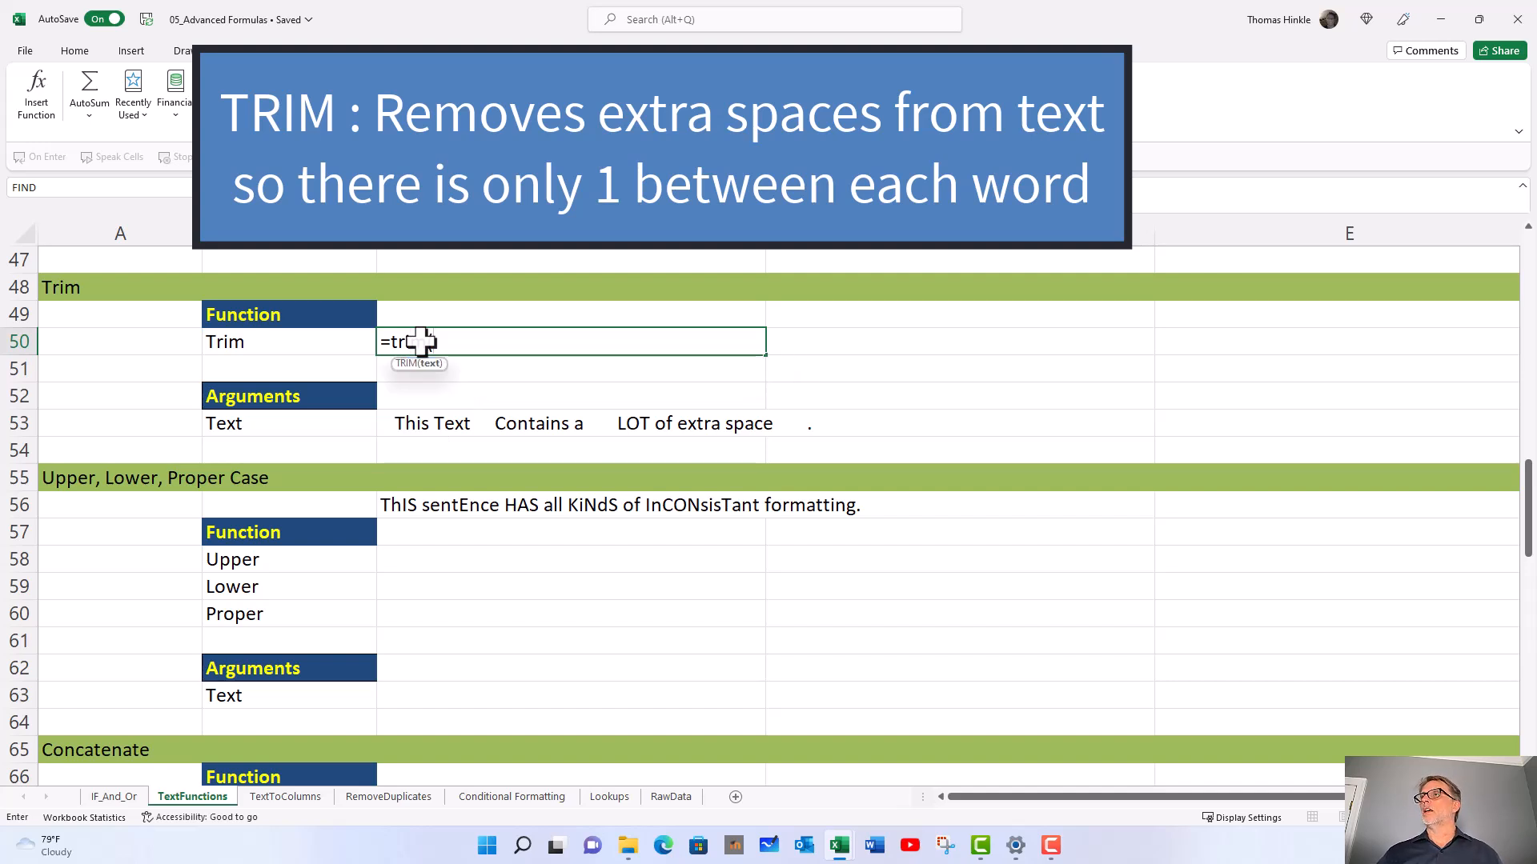
pyautogui.click(409, 426)
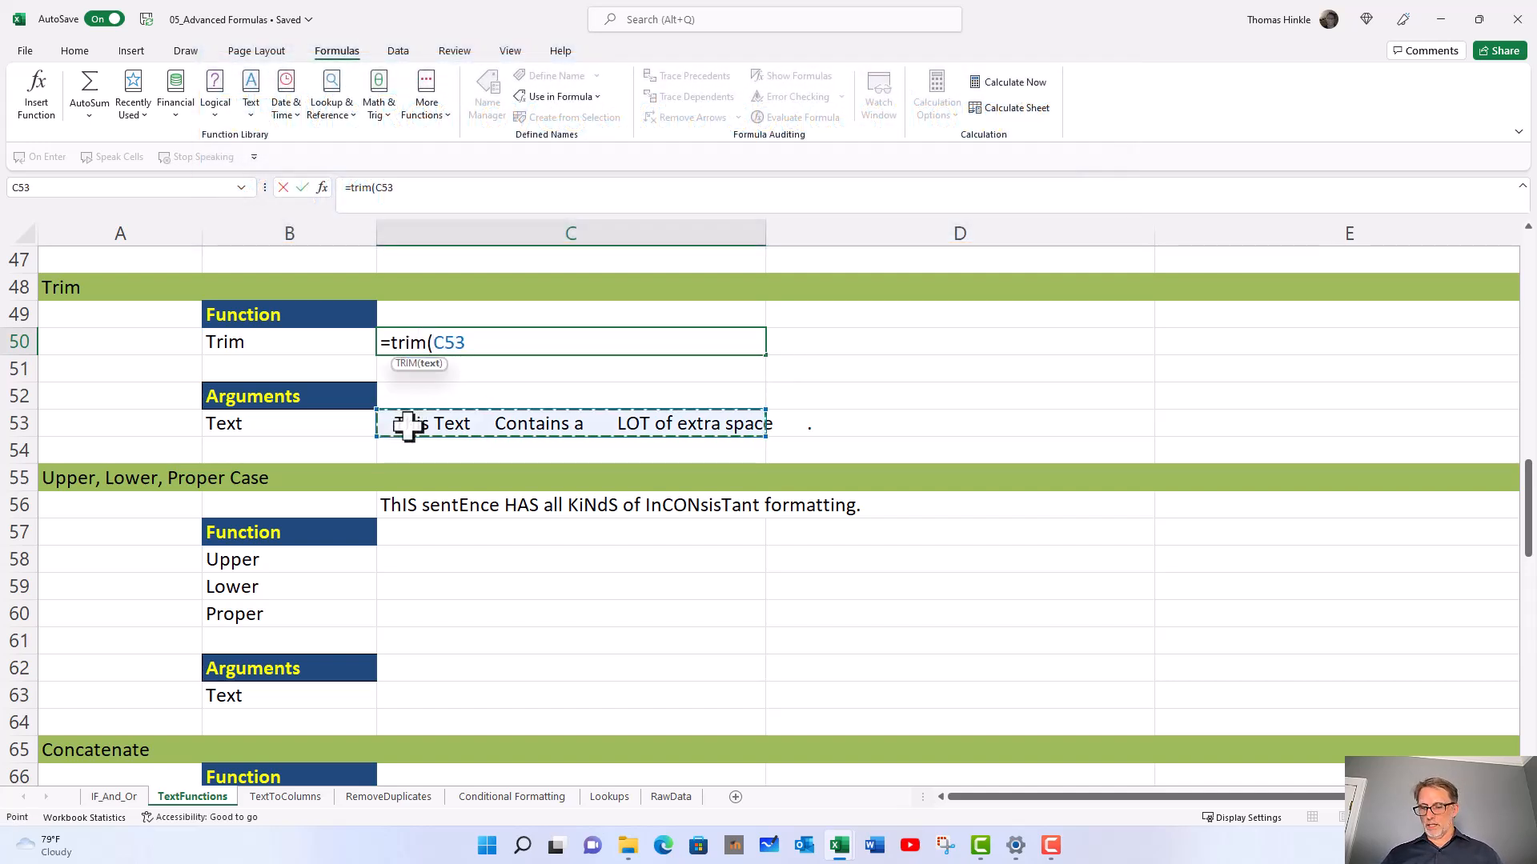
pyautogui.write(')')
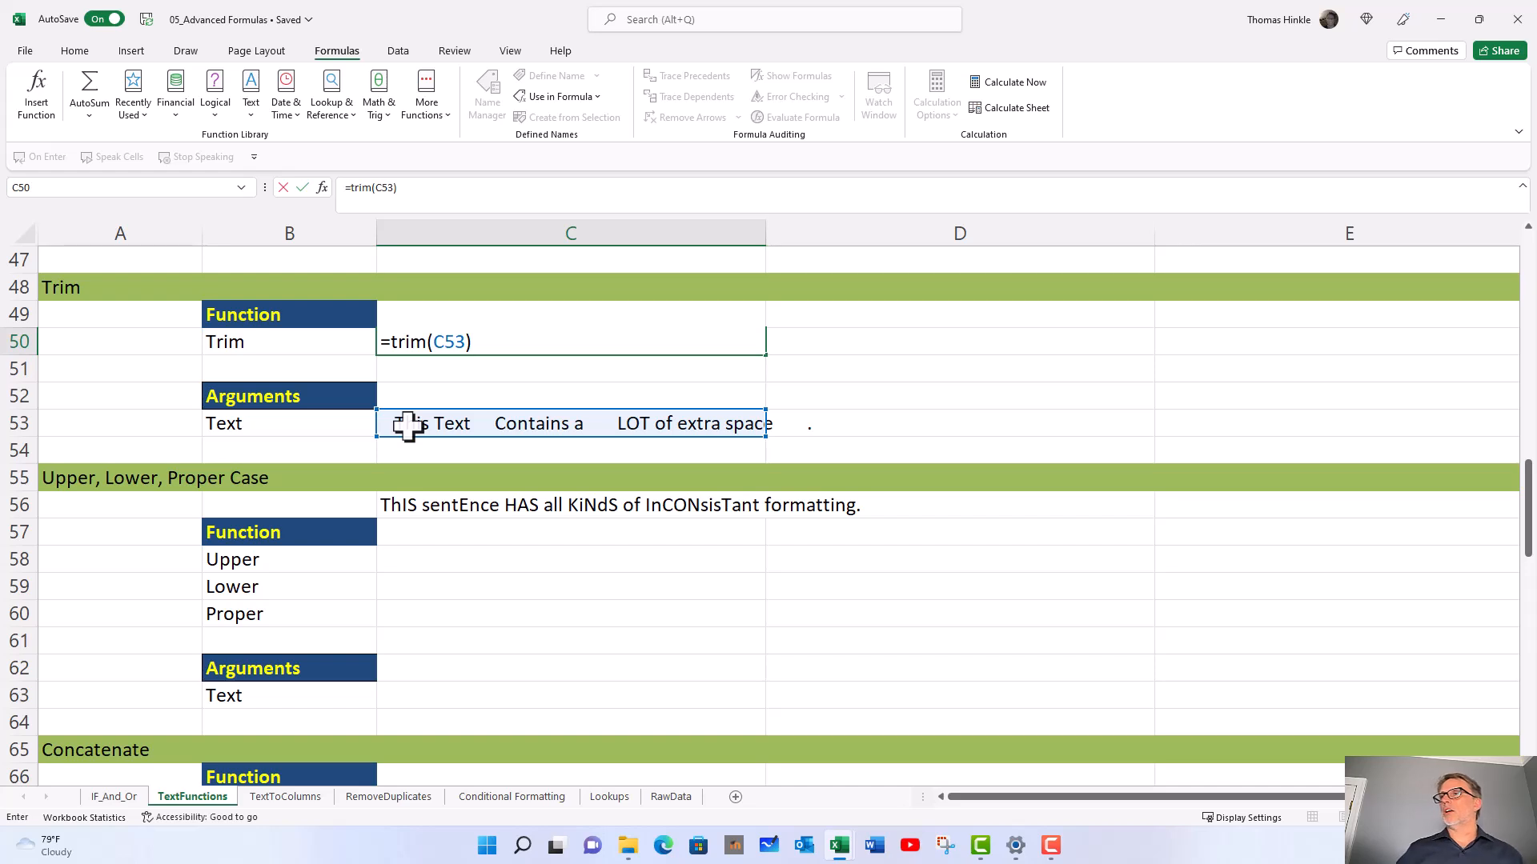
pyautogui.press('Return')
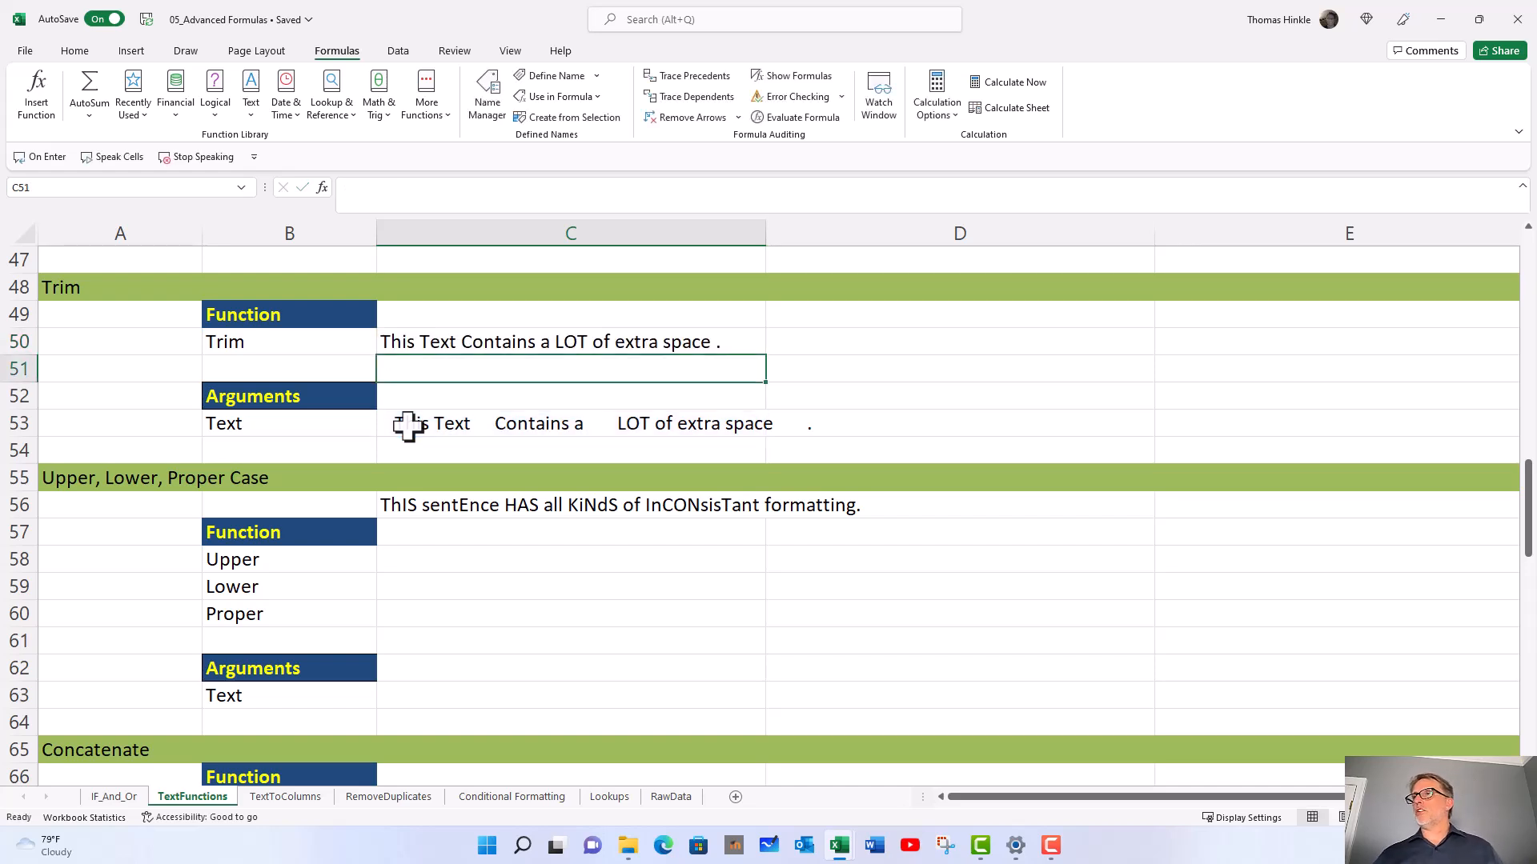
pyautogui.click(462, 342)
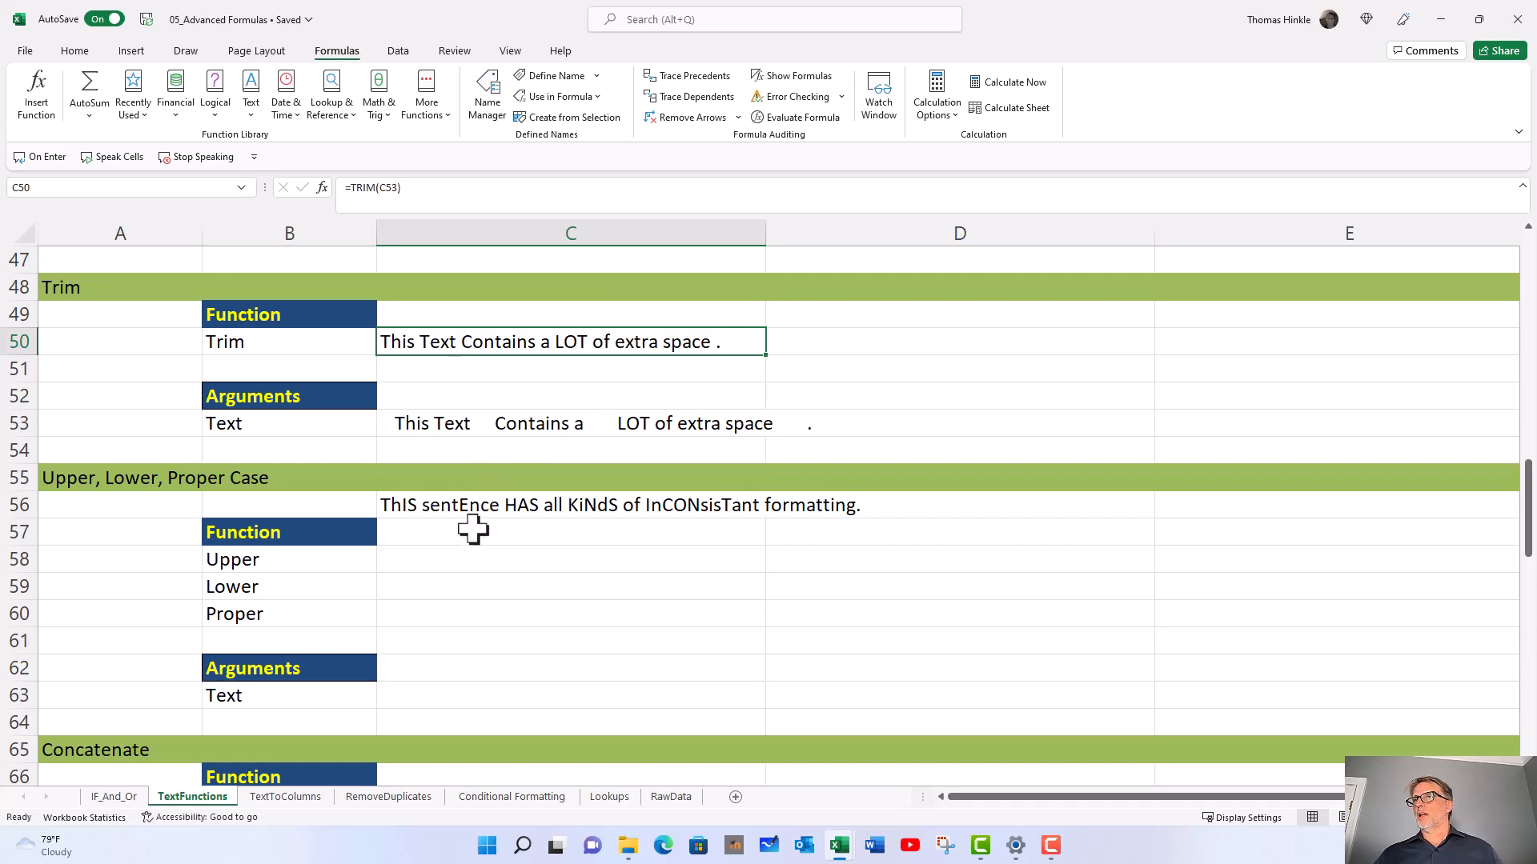
# Enter an UPPER formula in C58 that converts the mixed-case sentence in C56
pyautogui.scroll(-3, 474, 528)
pyautogui.scroll(1, 473, 526)
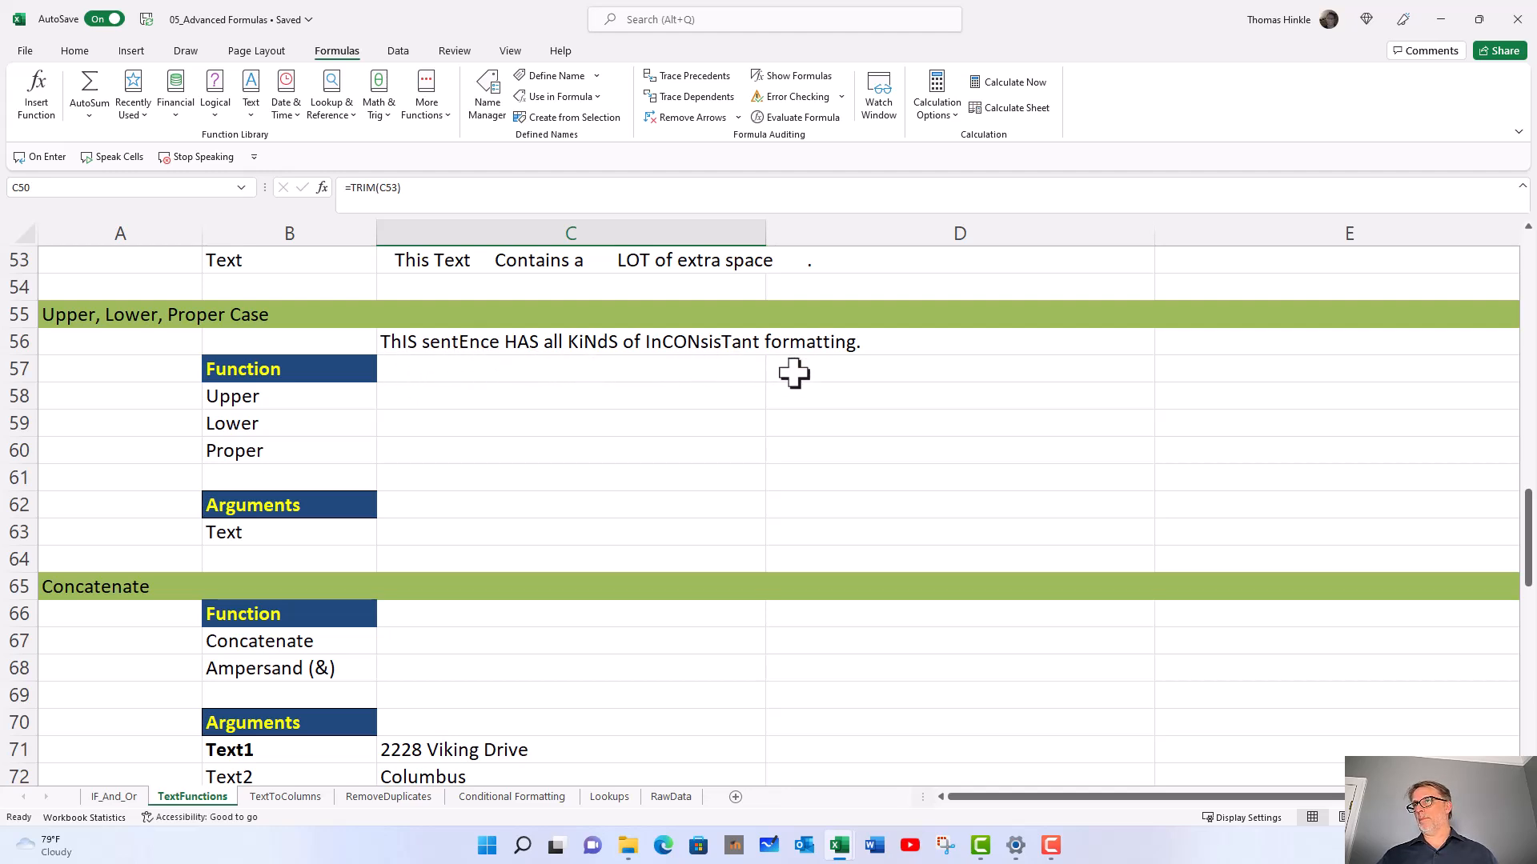
pyautogui.click(305, 395)
pyautogui.moveTo(305, 395); pyautogui.dragTo(305, 452)
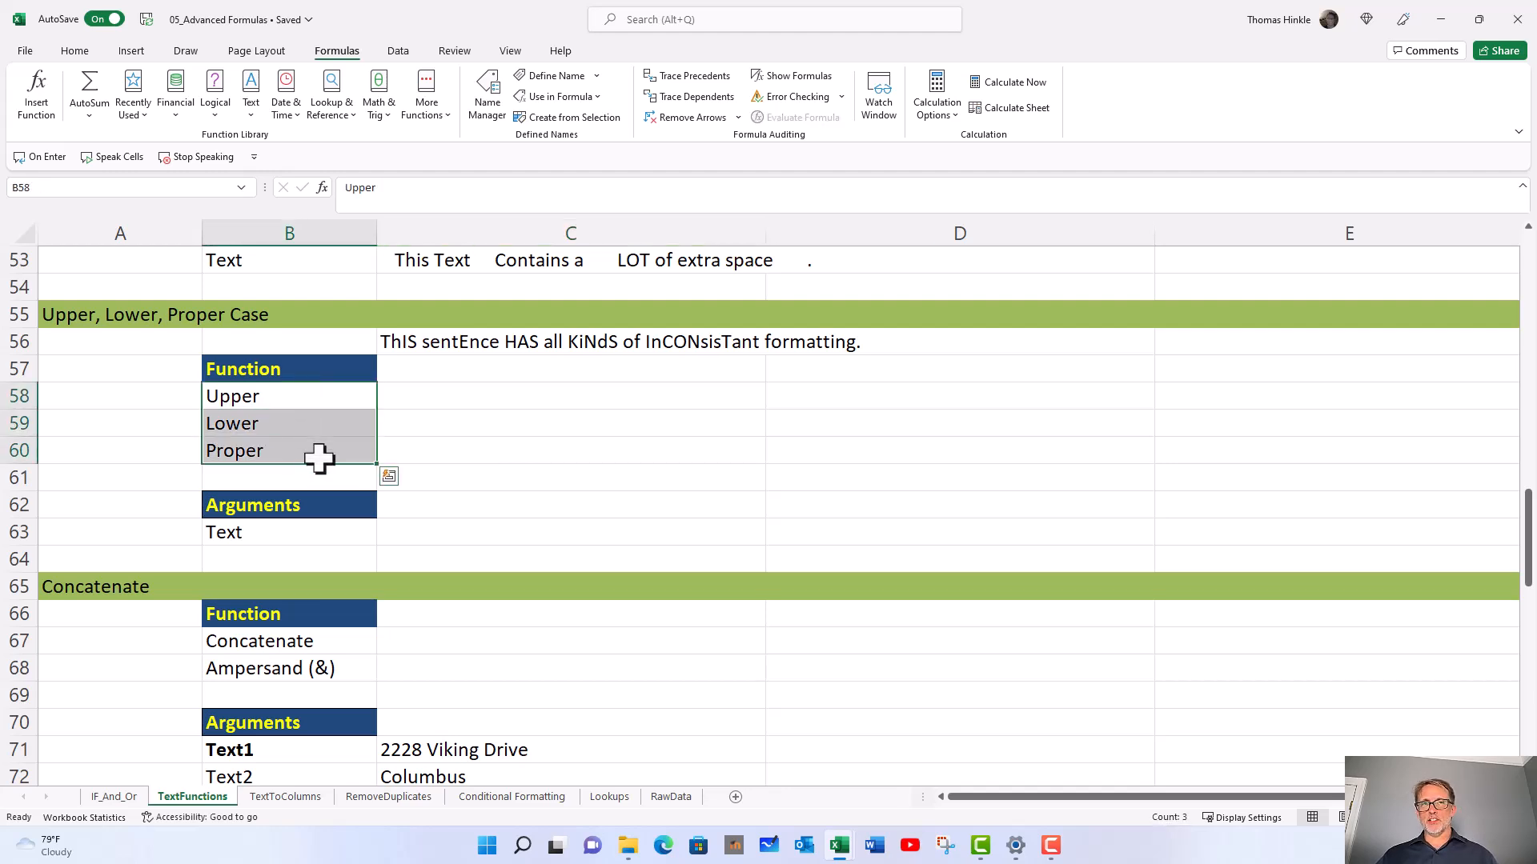
pyautogui.click(329, 398)
pyautogui.click(411, 400)
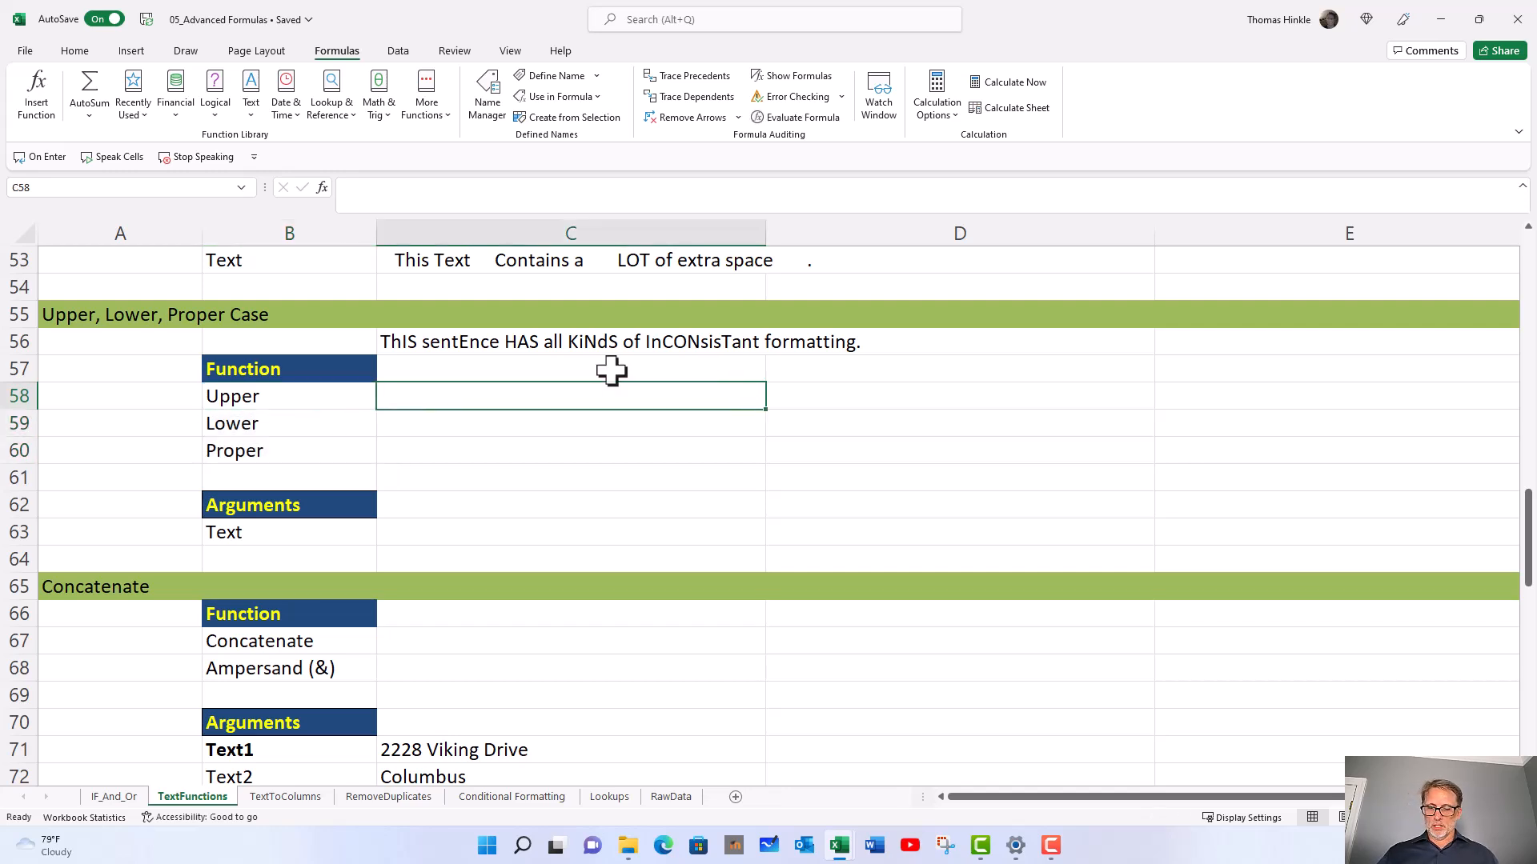
pyautogui.write('=u')
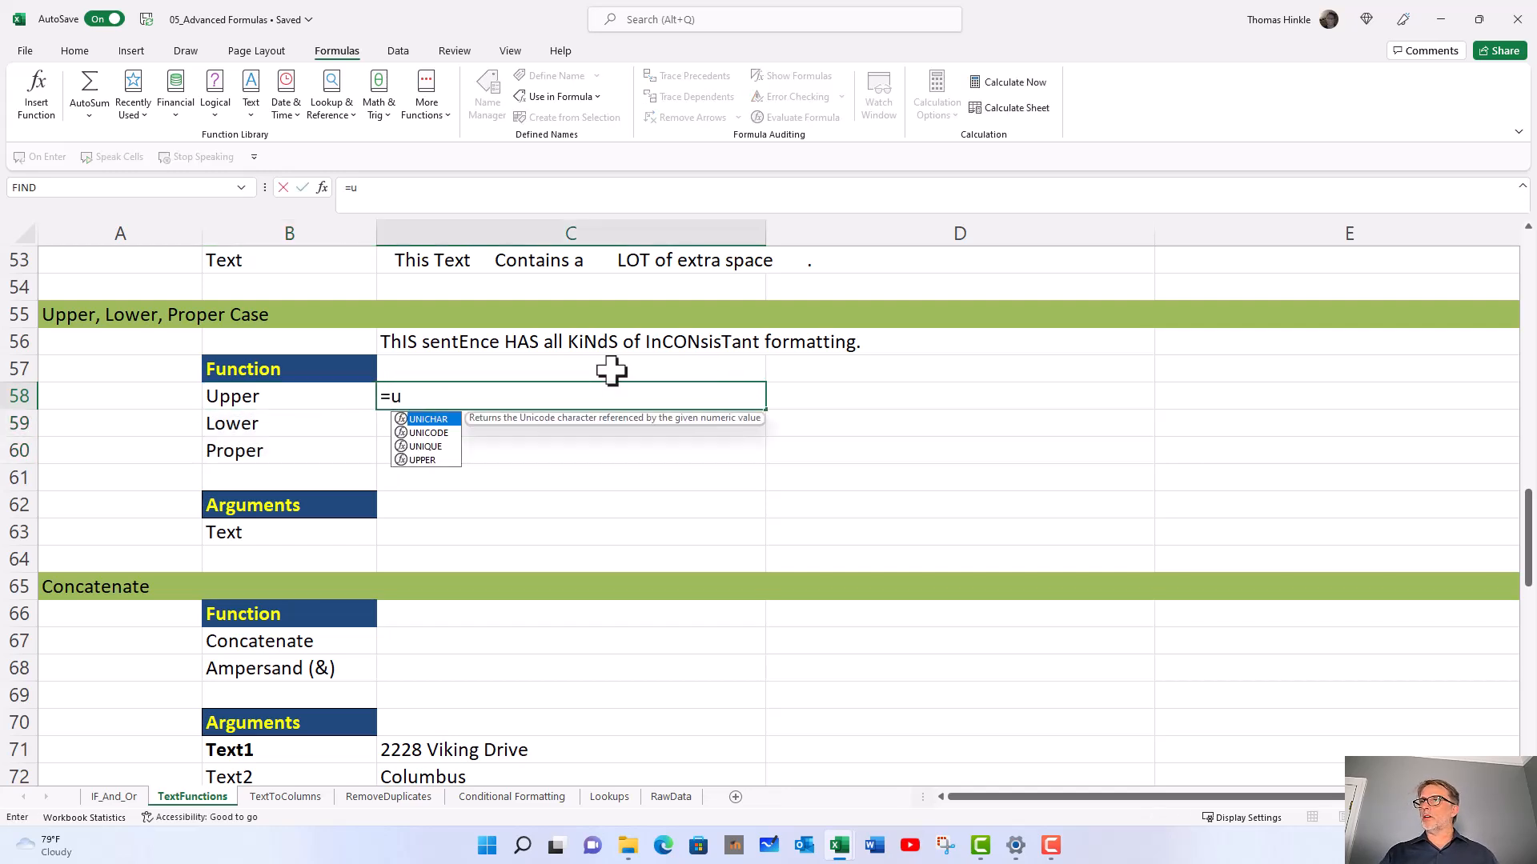
pyautogui.write('pper(')
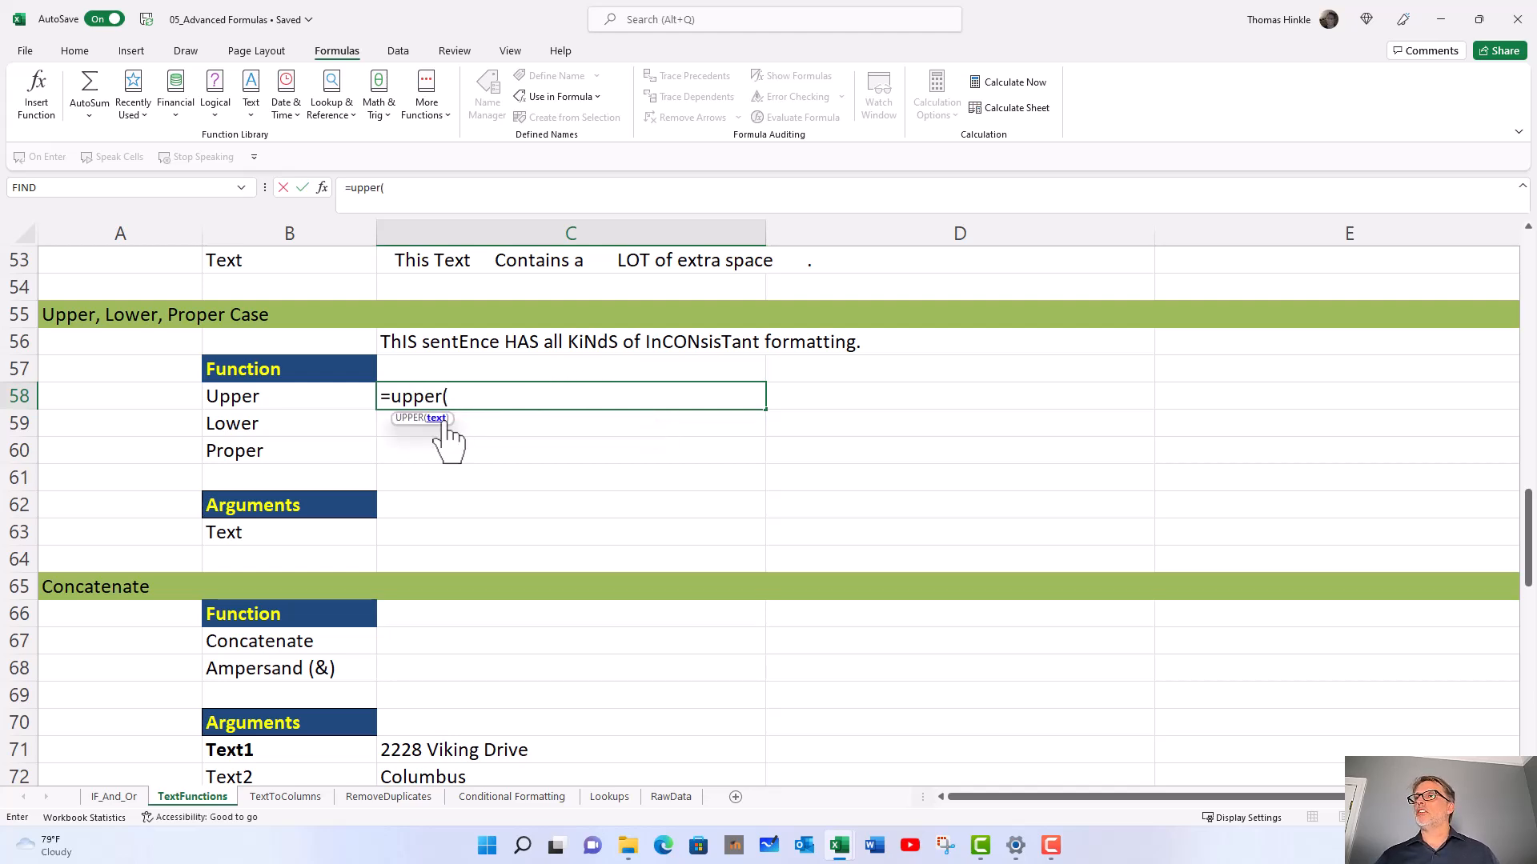
pyautogui.click(432, 341)
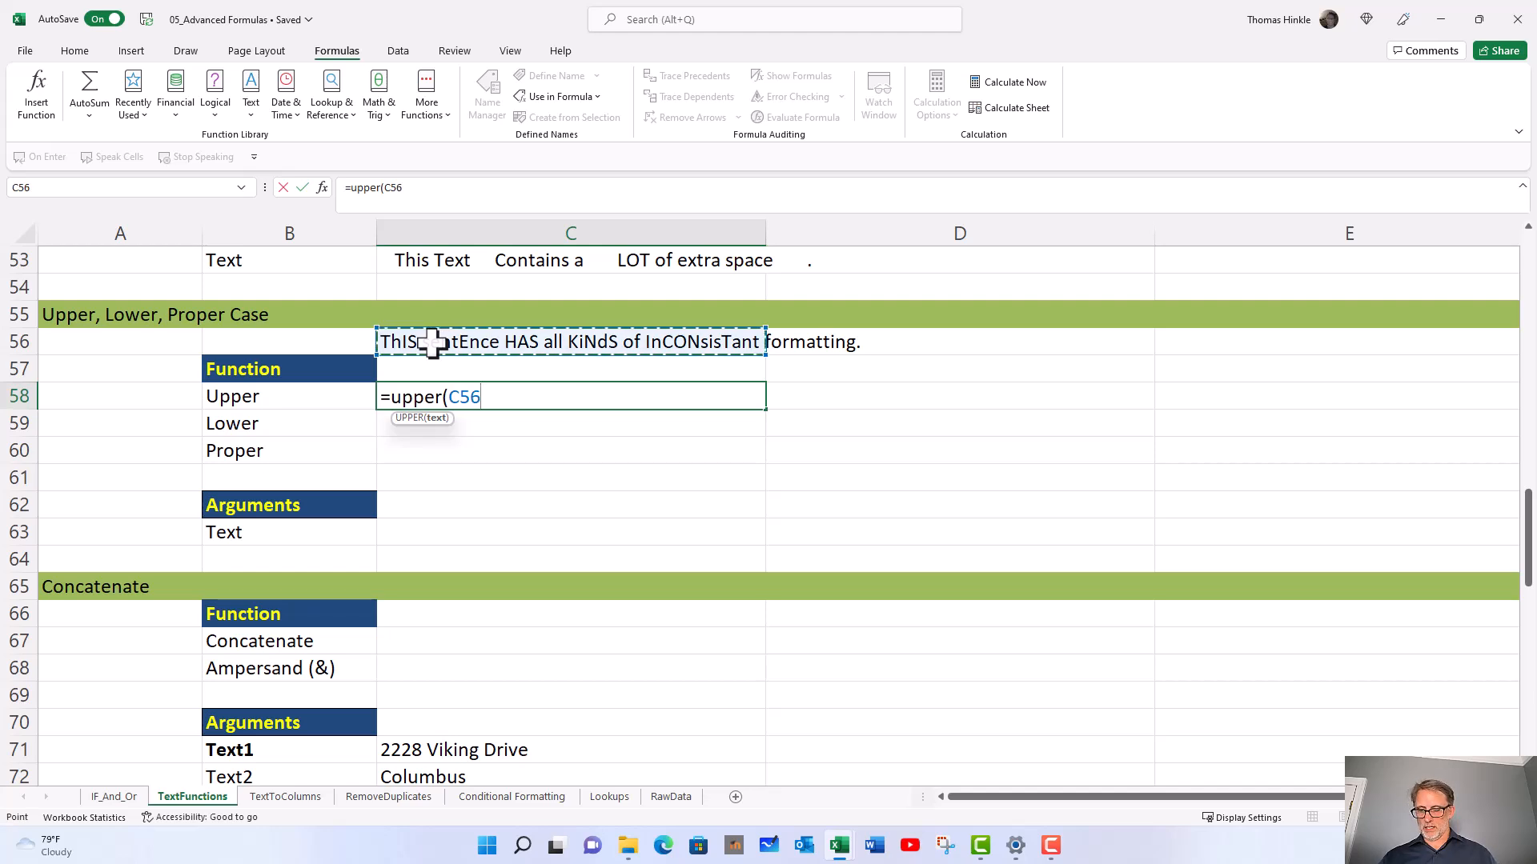
pyautogui.press('Return')
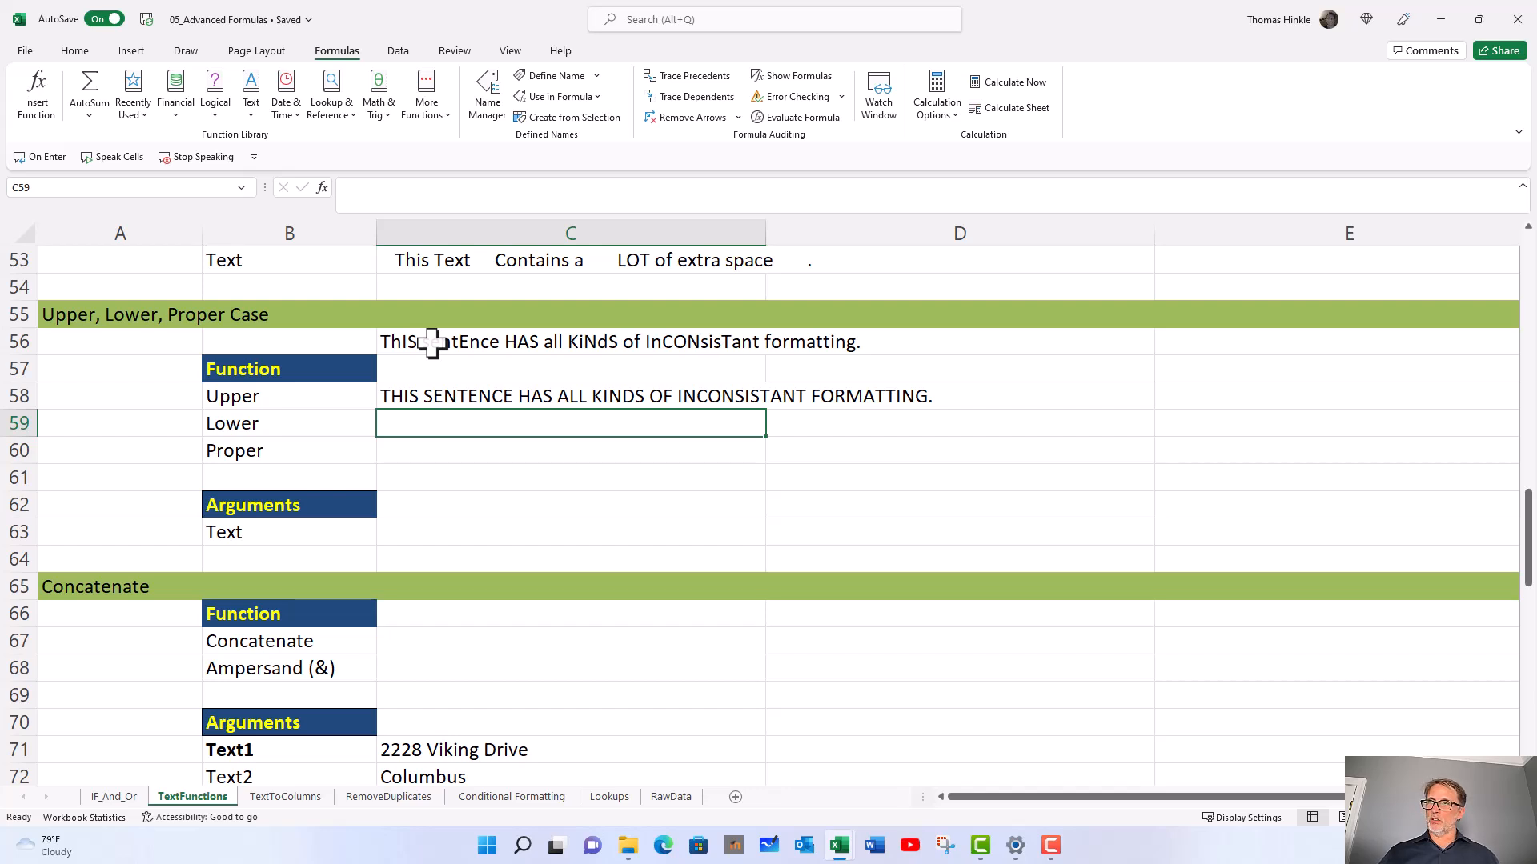
# Enter =lower(C56) in C59 for the Lower example
pyautogui.write('=lower(')
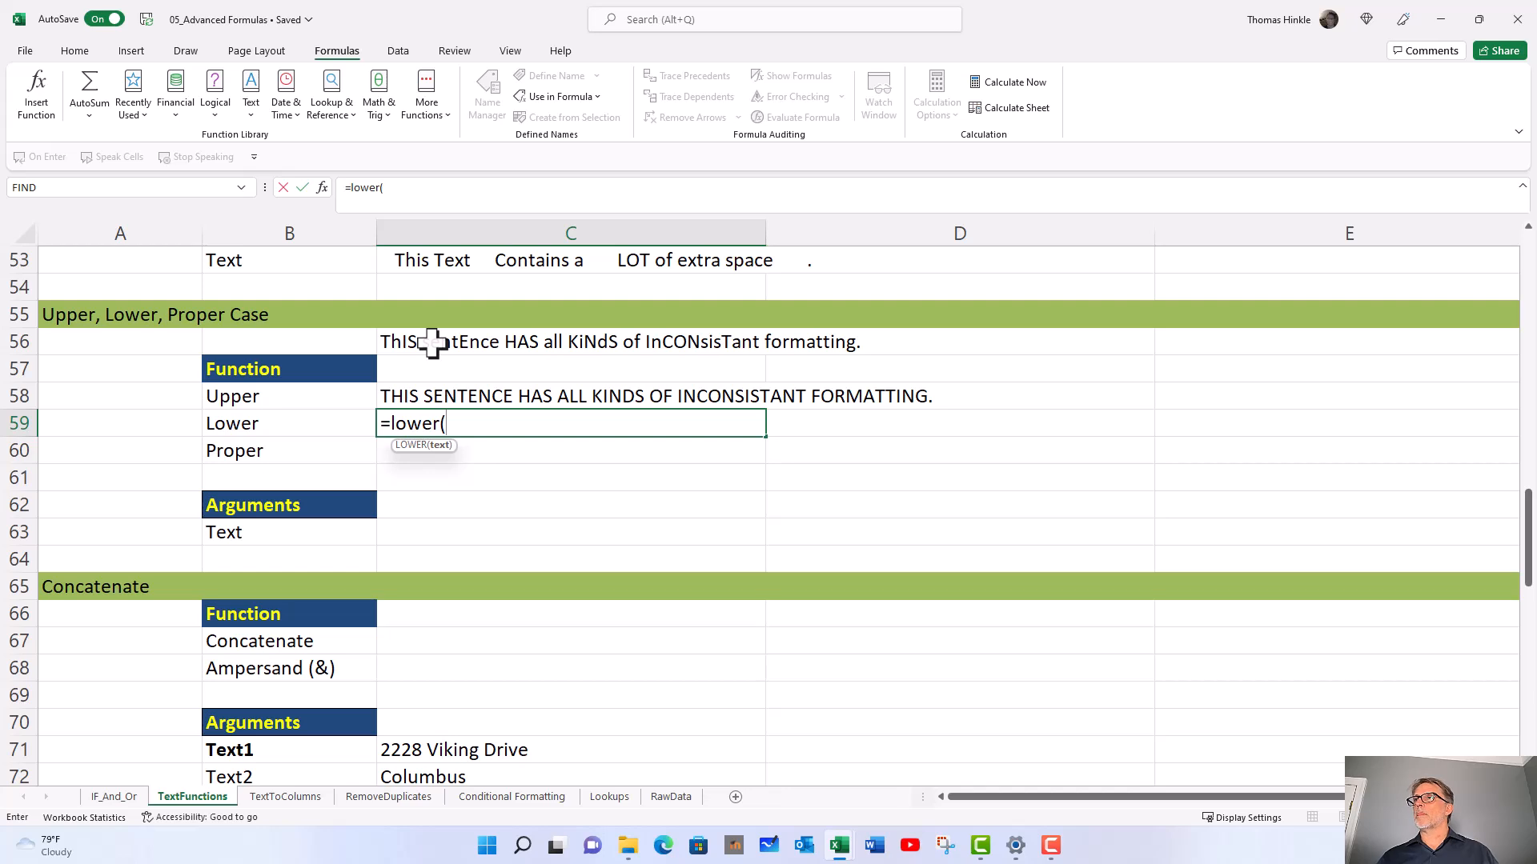
pyautogui.click(430, 342)
pyautogui.write(')')
pyautogui.press('Return')
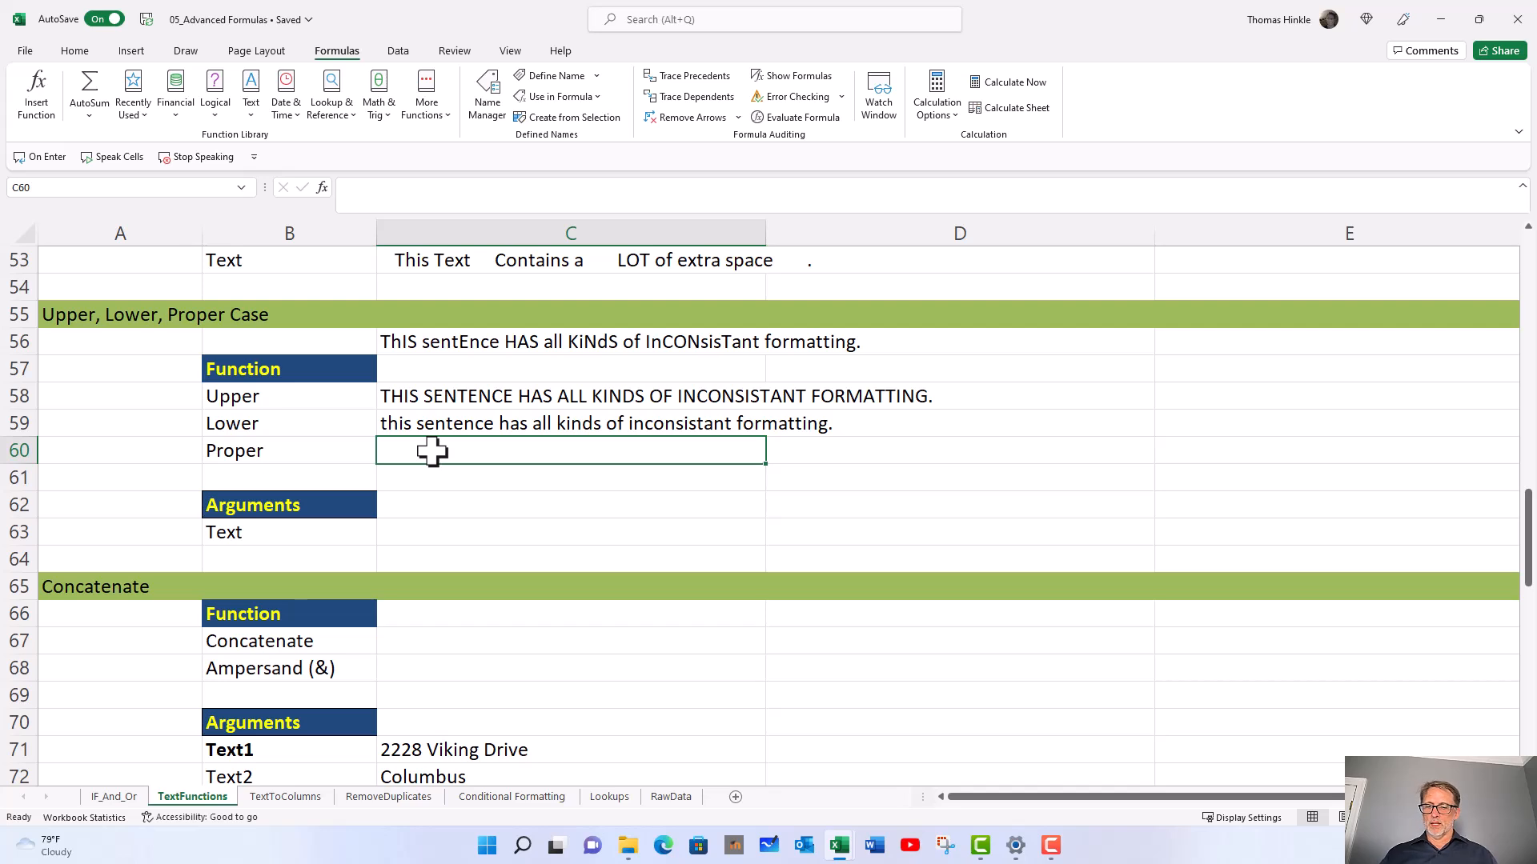
# Enter a PROPER formula in C60 that references the sentence in C56
pyautogui.write('=proper(')
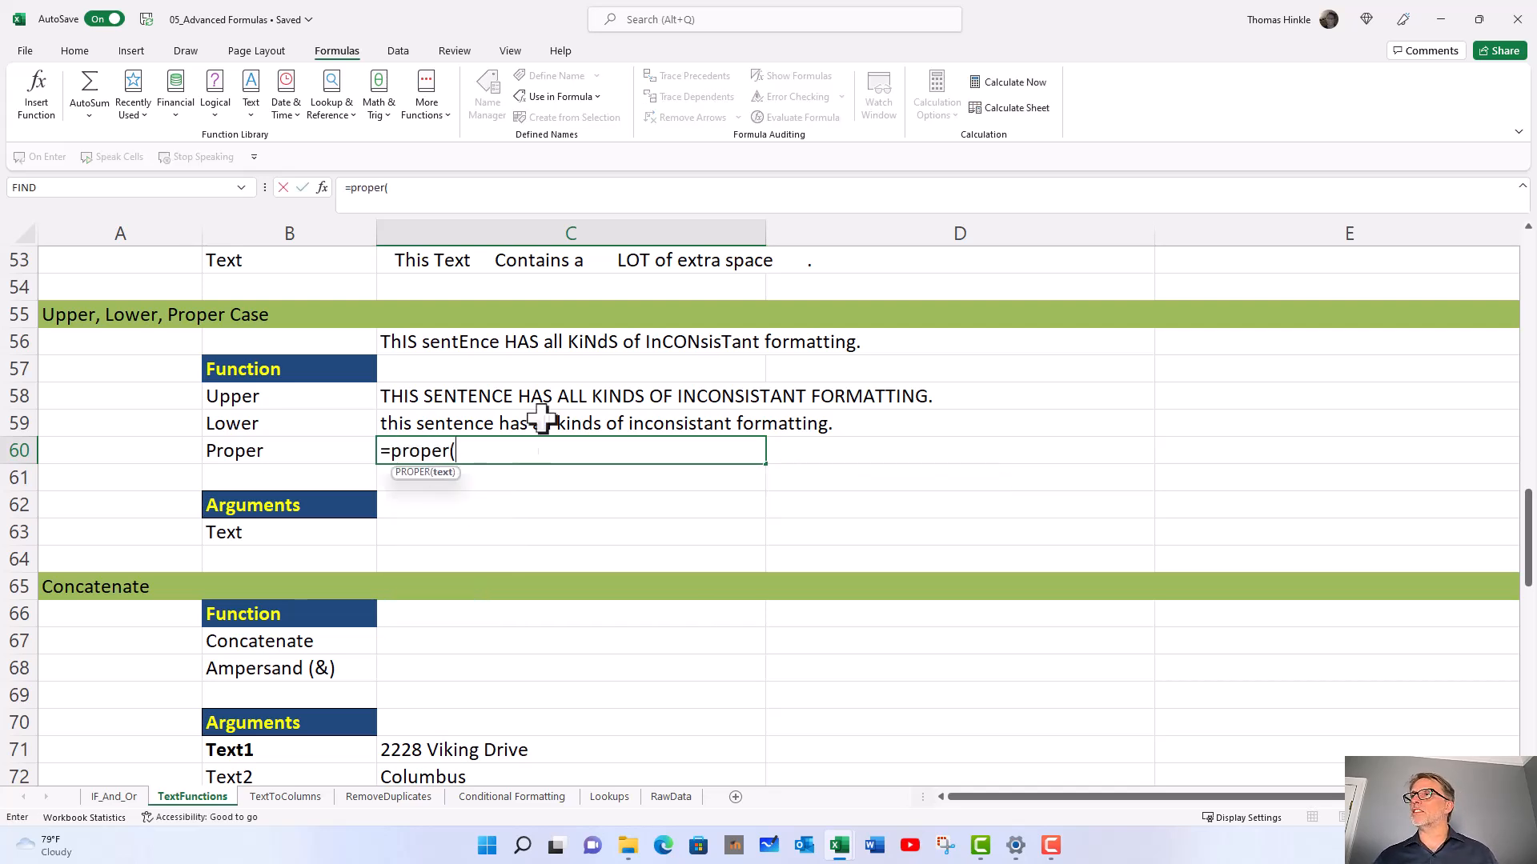
pyautogui.click(524, 344)
pyautogui.press('Return')
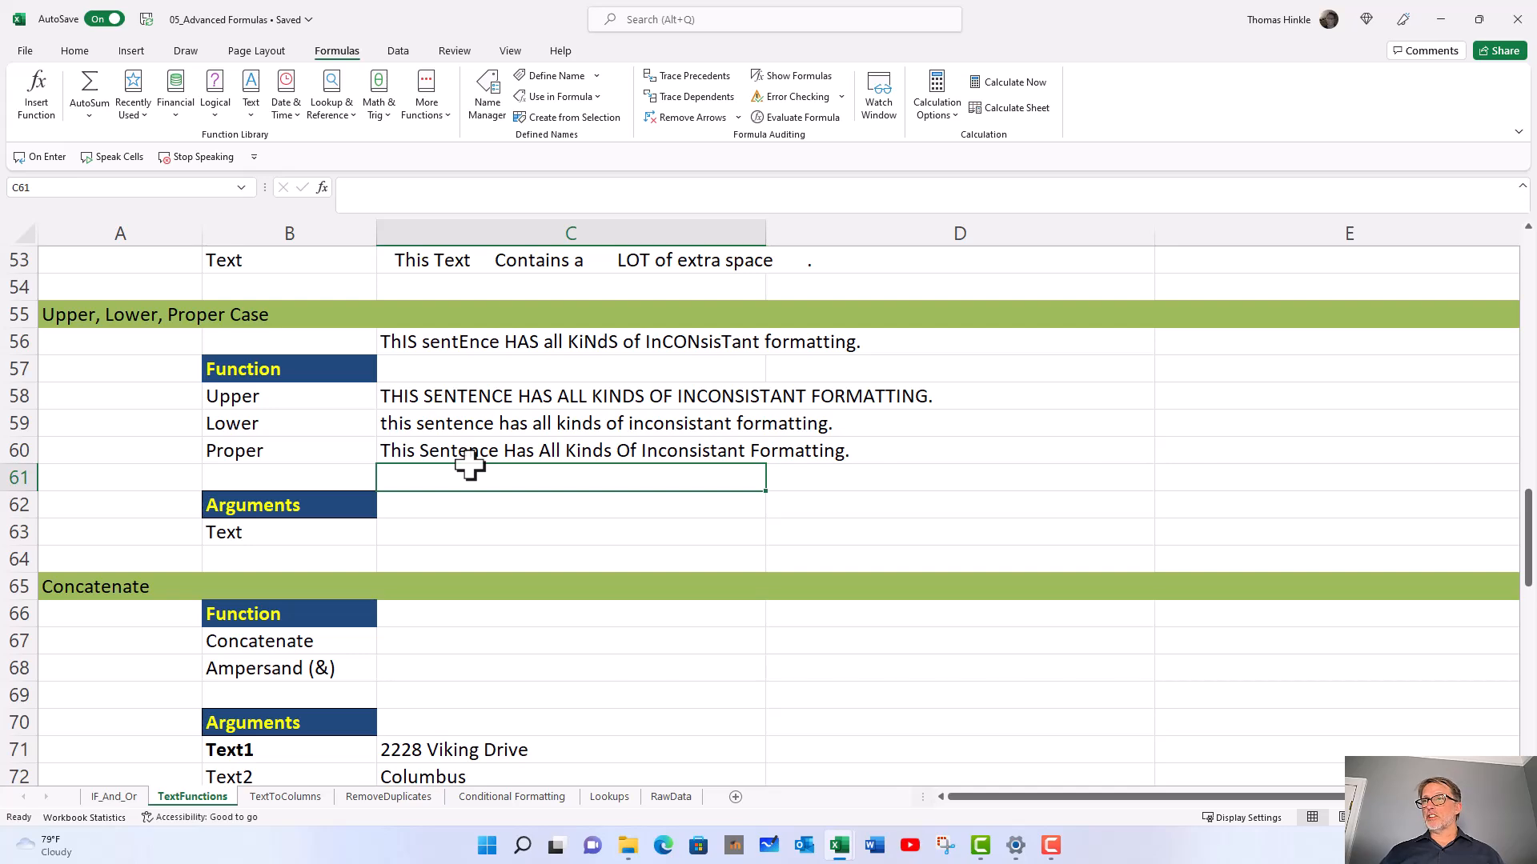
pyautogui.click(275, 453)
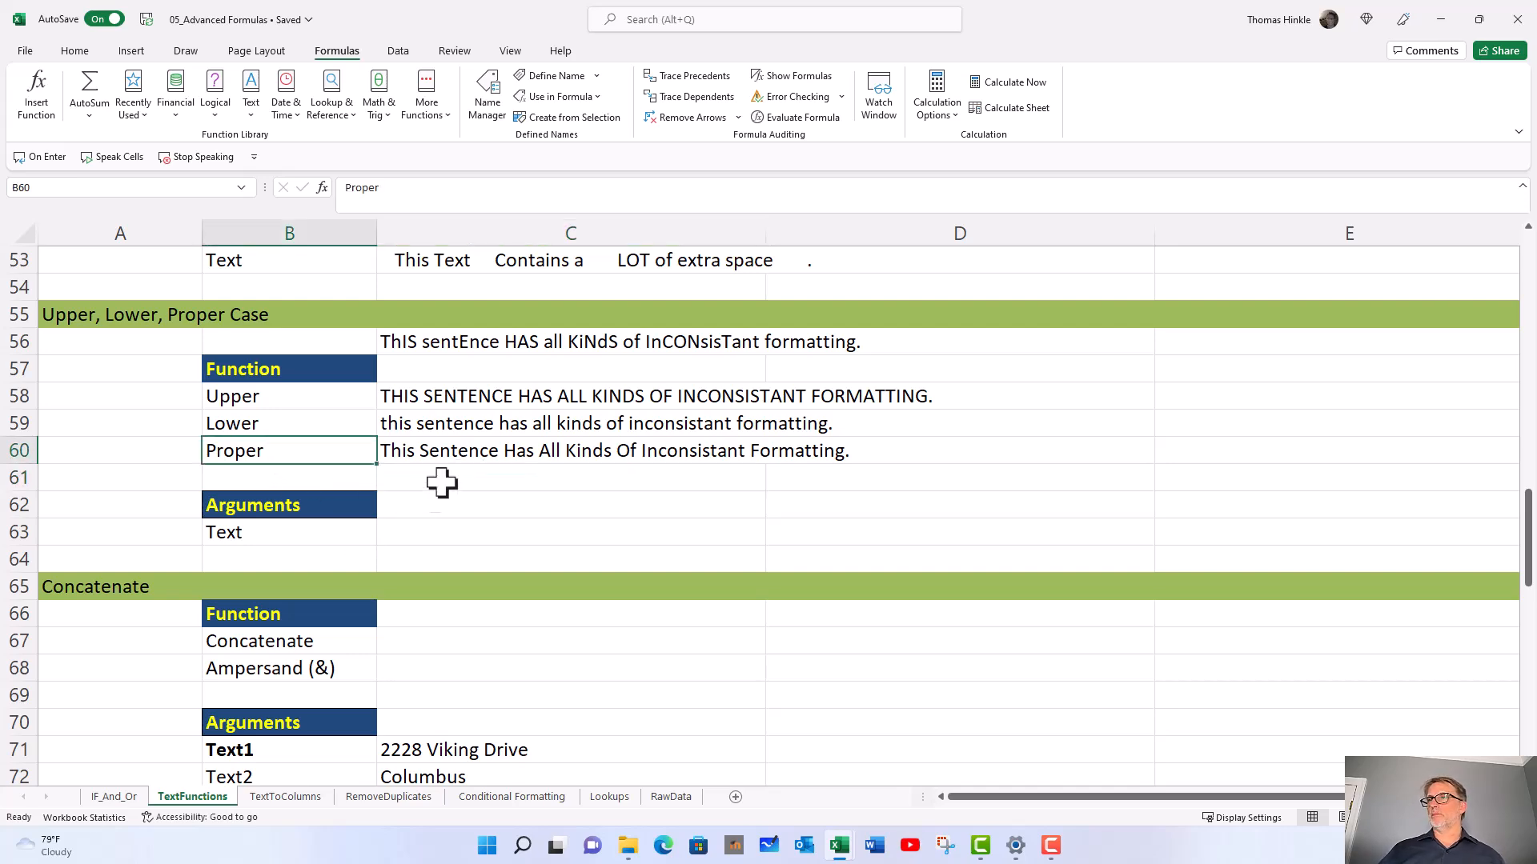
# Search the function list for concat and insert the CONCATENATE function in C67 for the Concatenate example
pyautogui.scroll(-4, 445, 453)
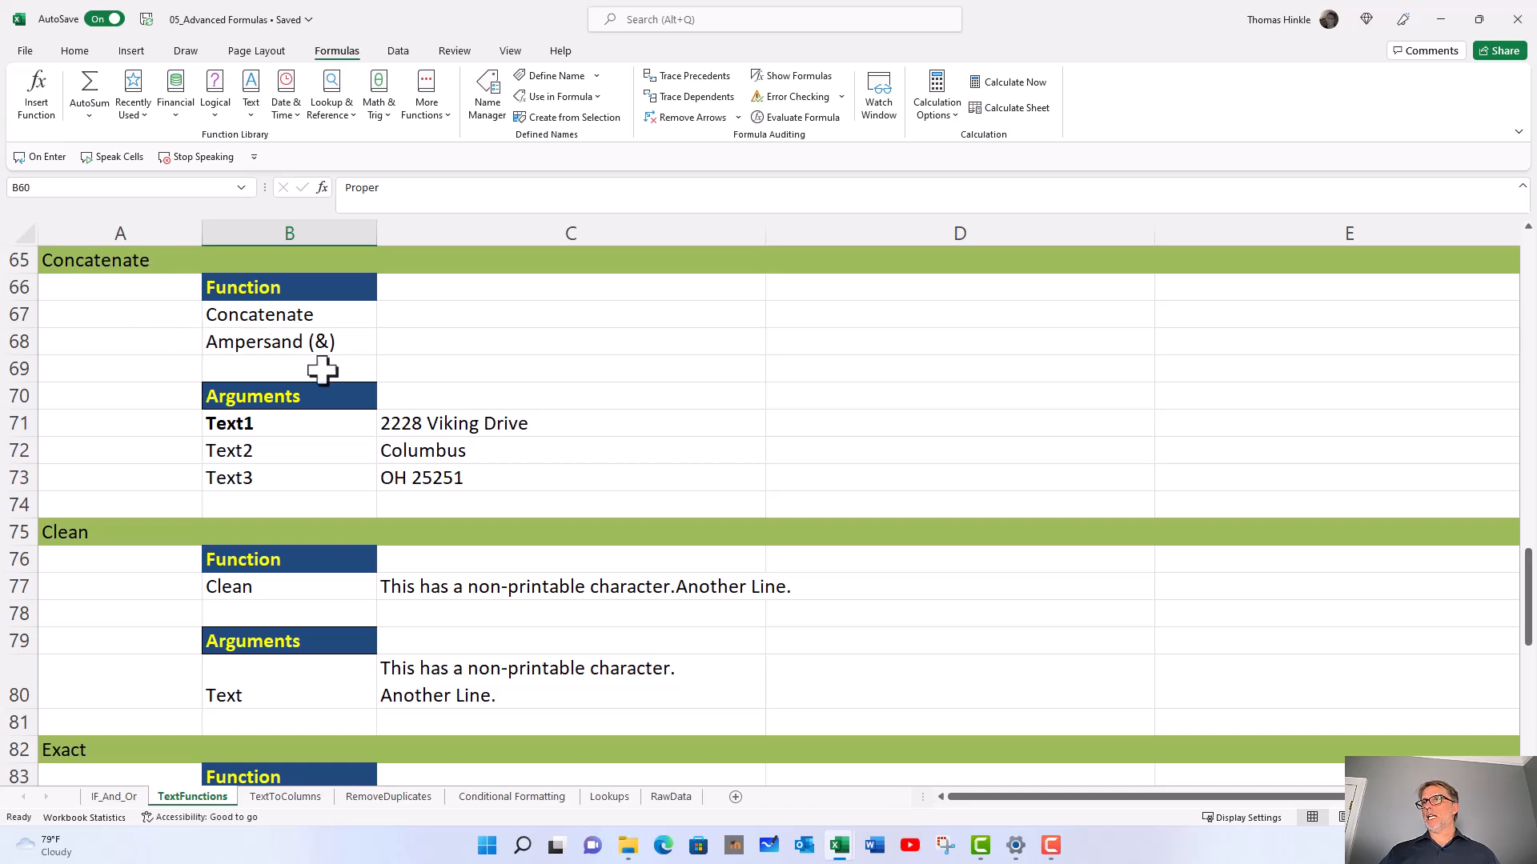
pyautogui.click(424, 429)
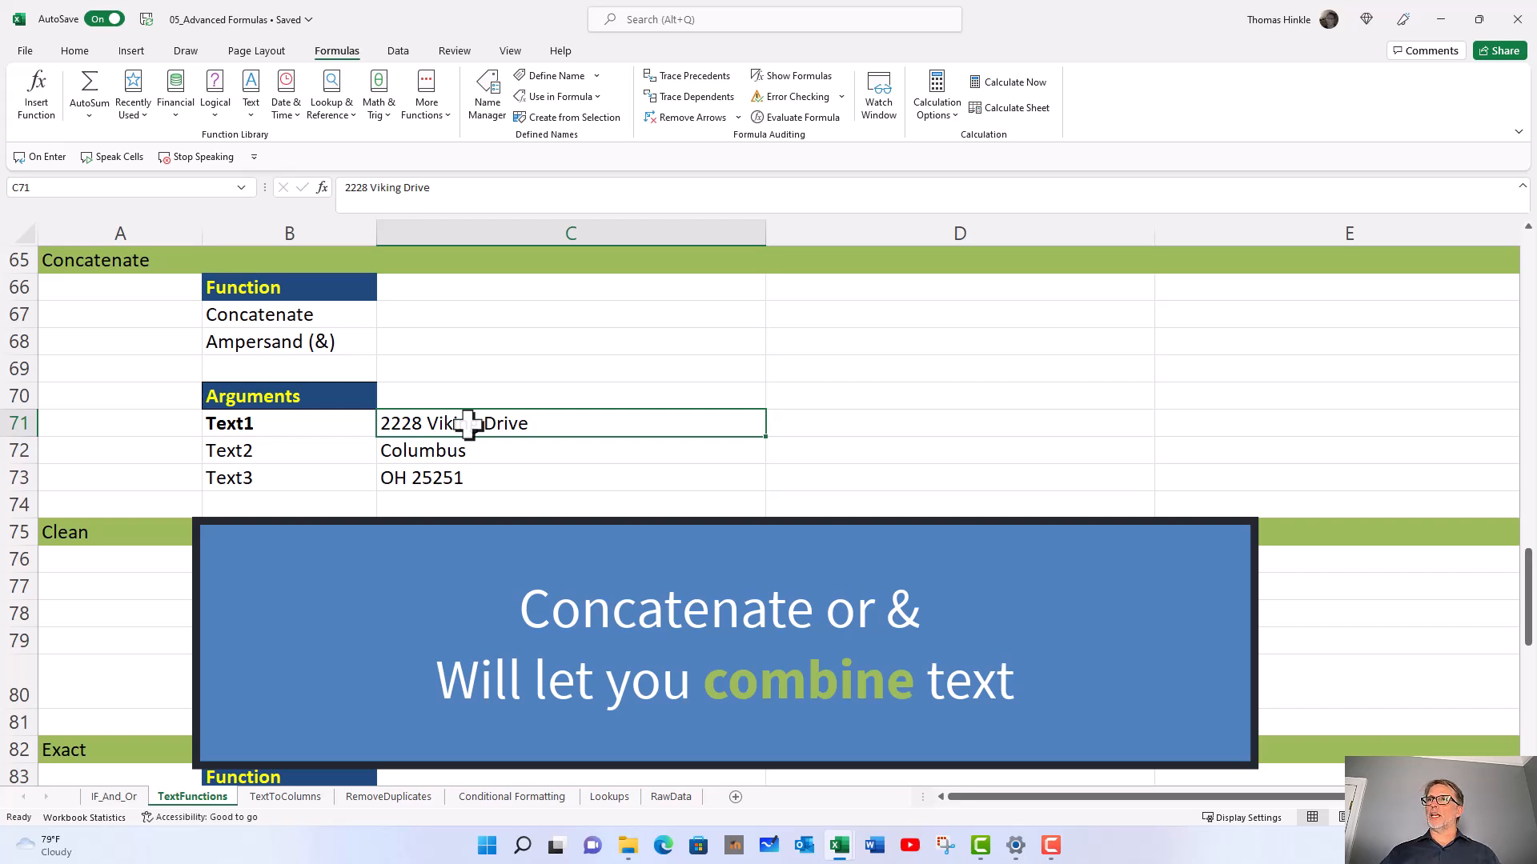
pyautogui.click(408, 319)
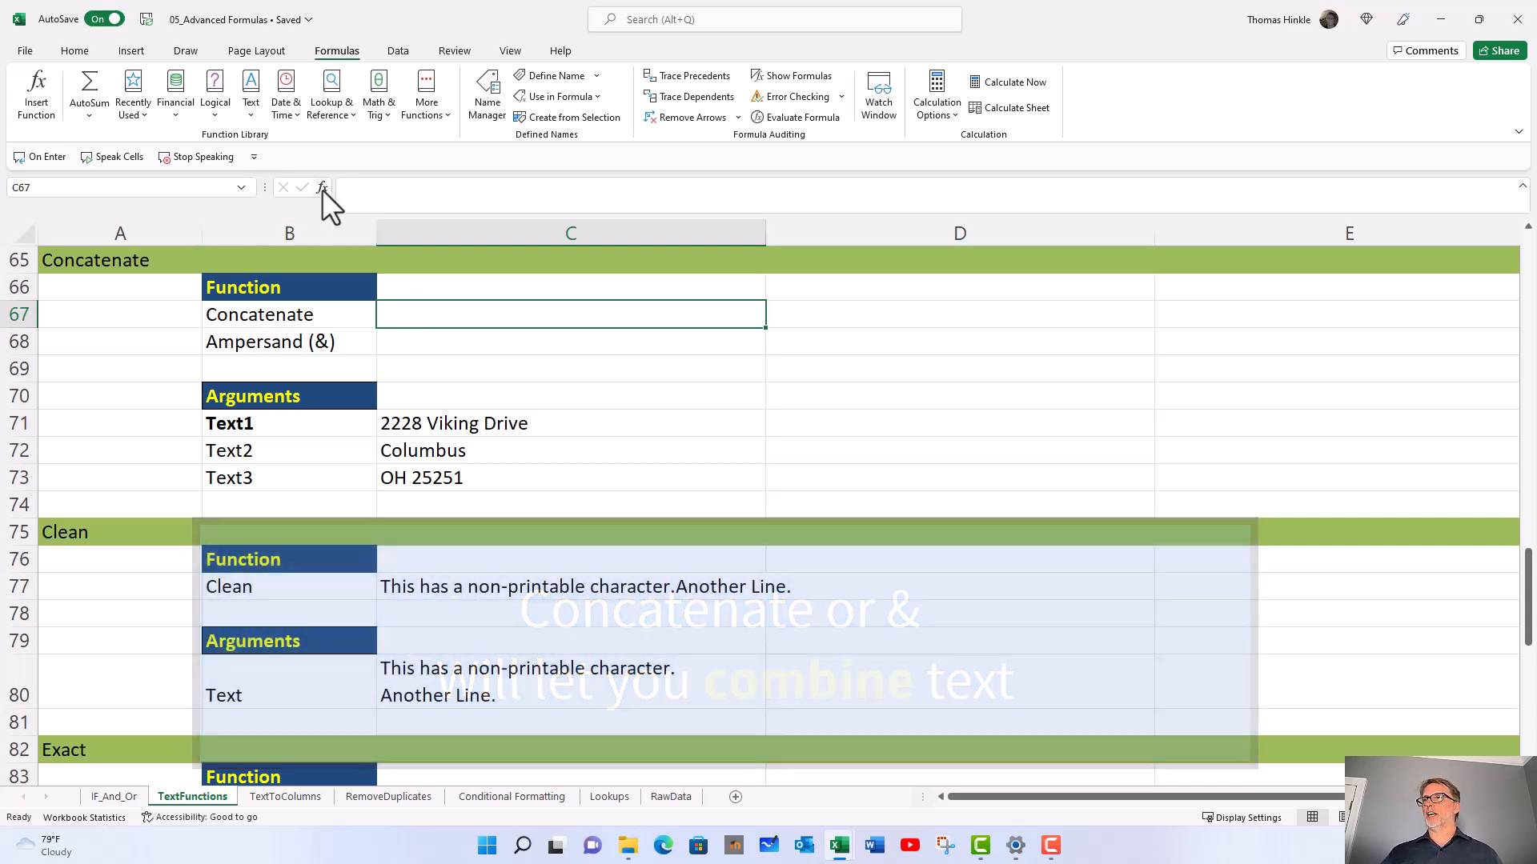
pyautogui.click(321, 187)
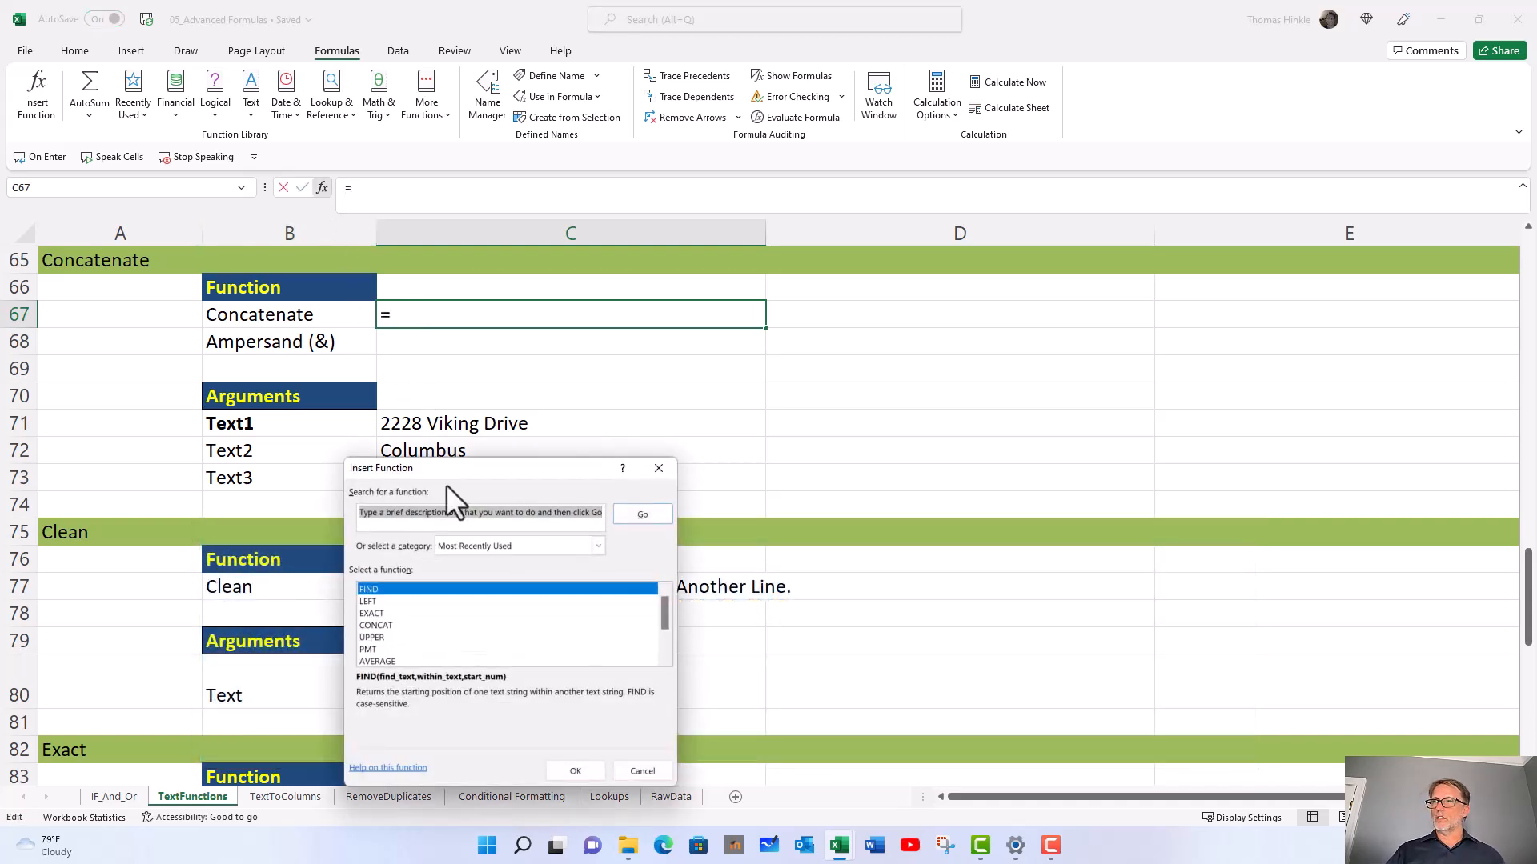
pyautogui.write('concat')
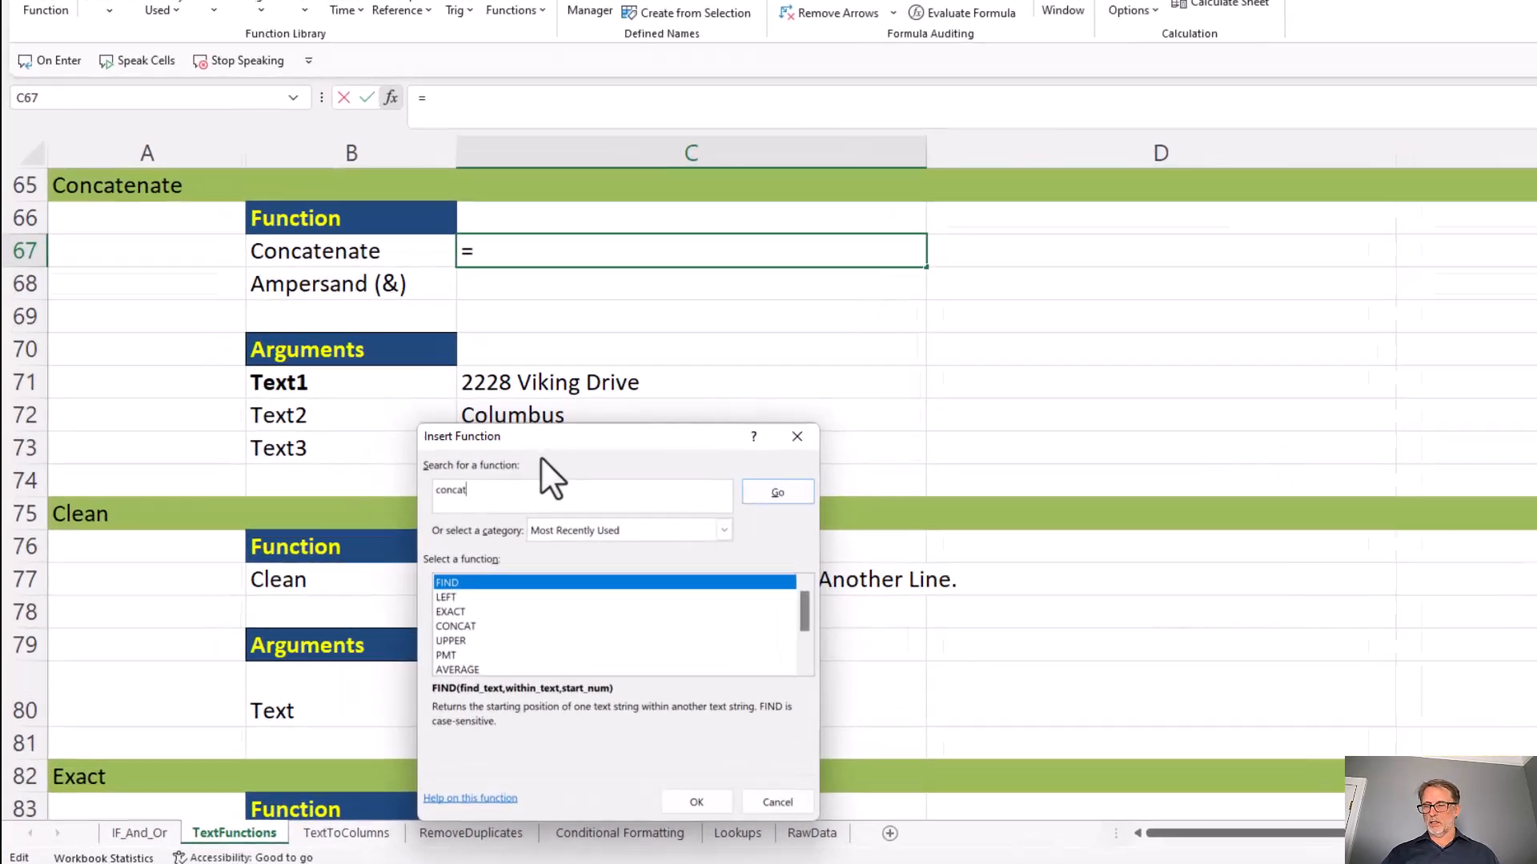
pyautogui.press('Return')
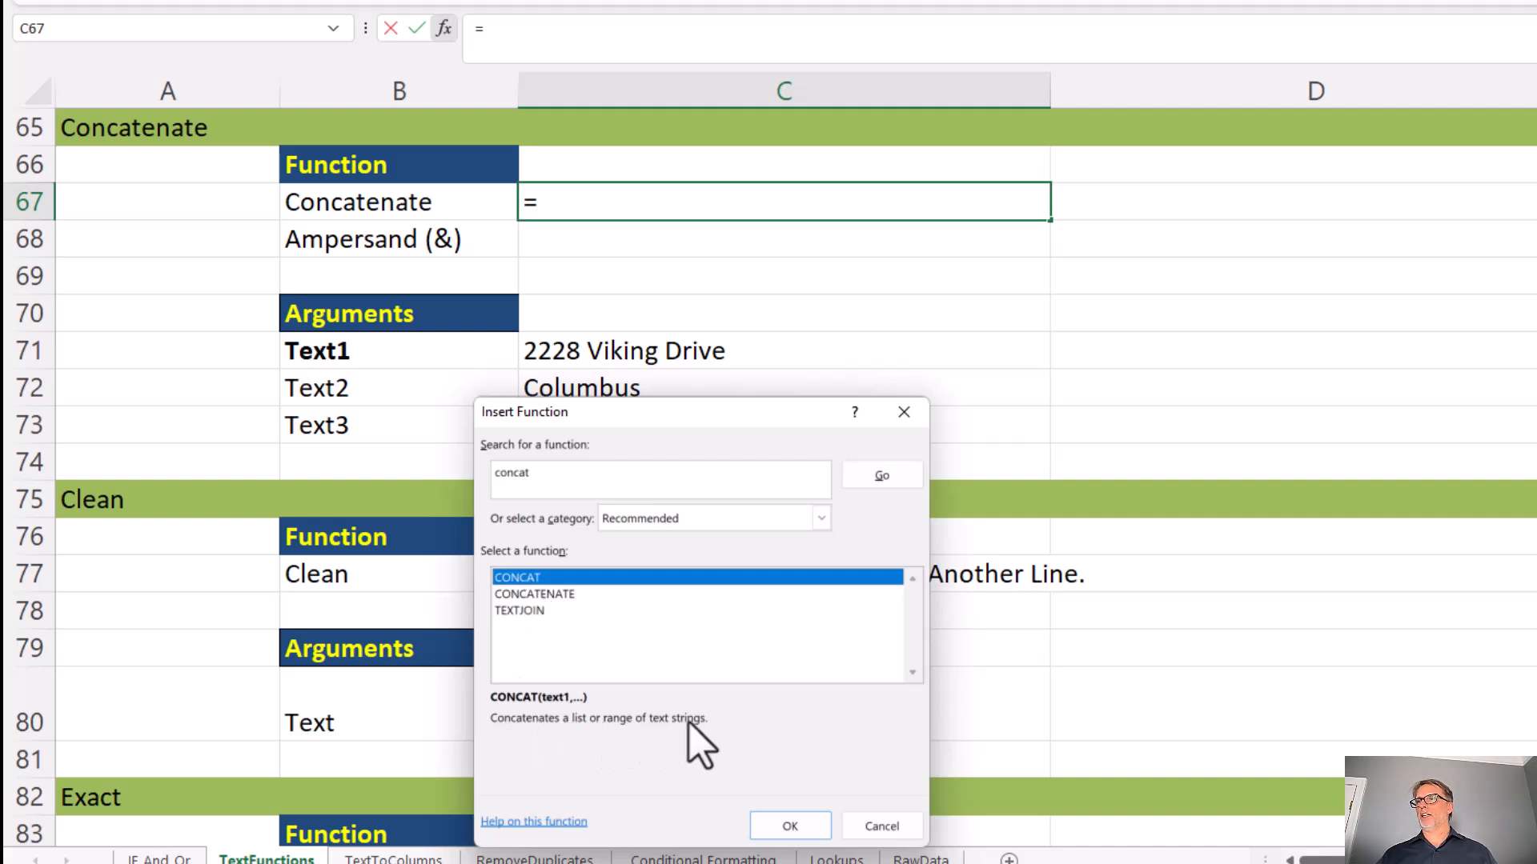
pyautogui.click(564, 594)
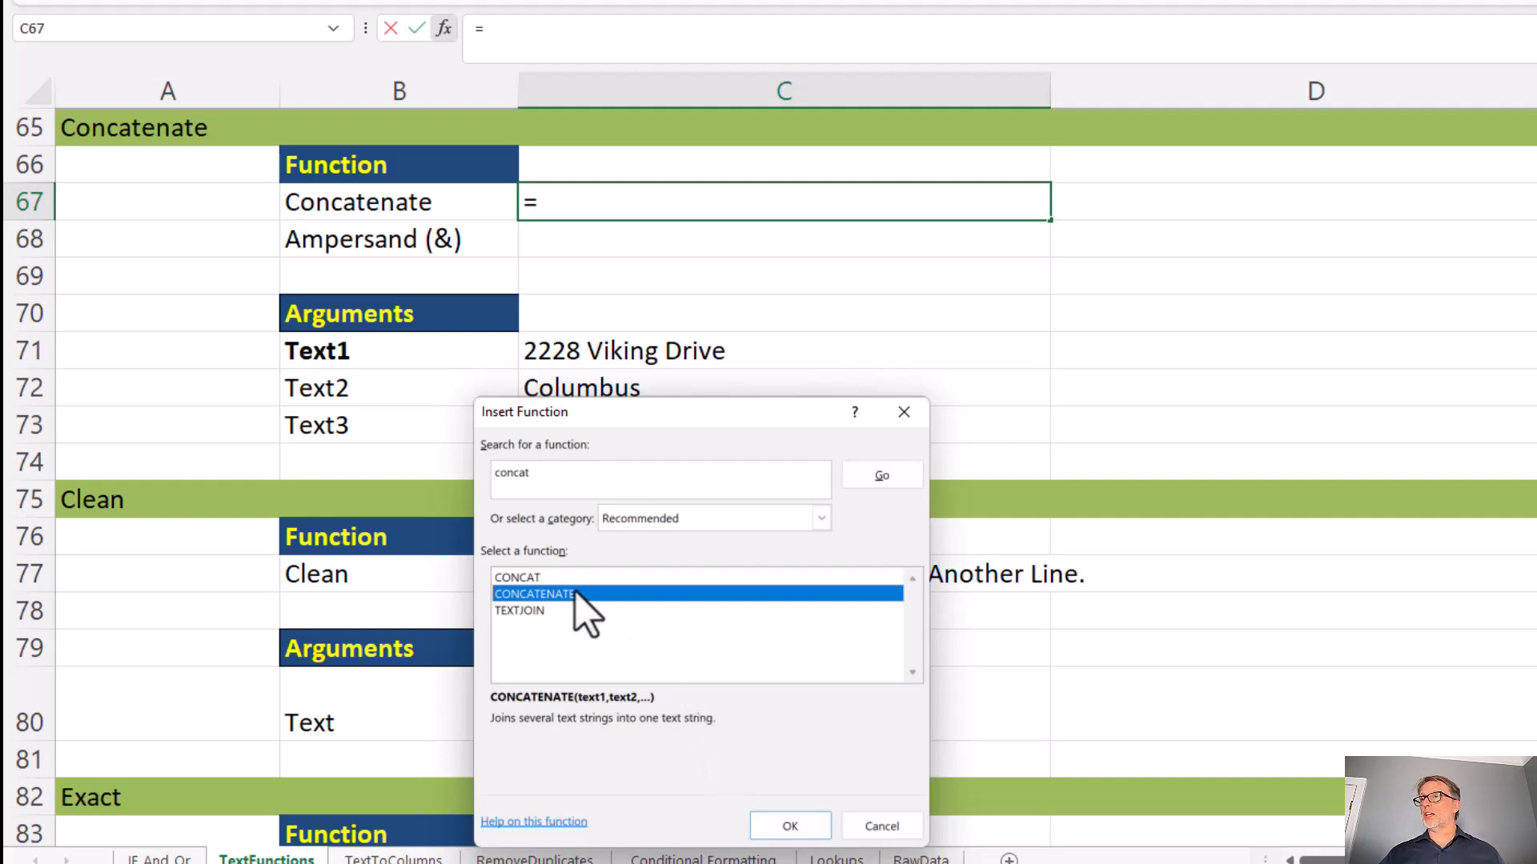
pyautogui.click(778, 829)
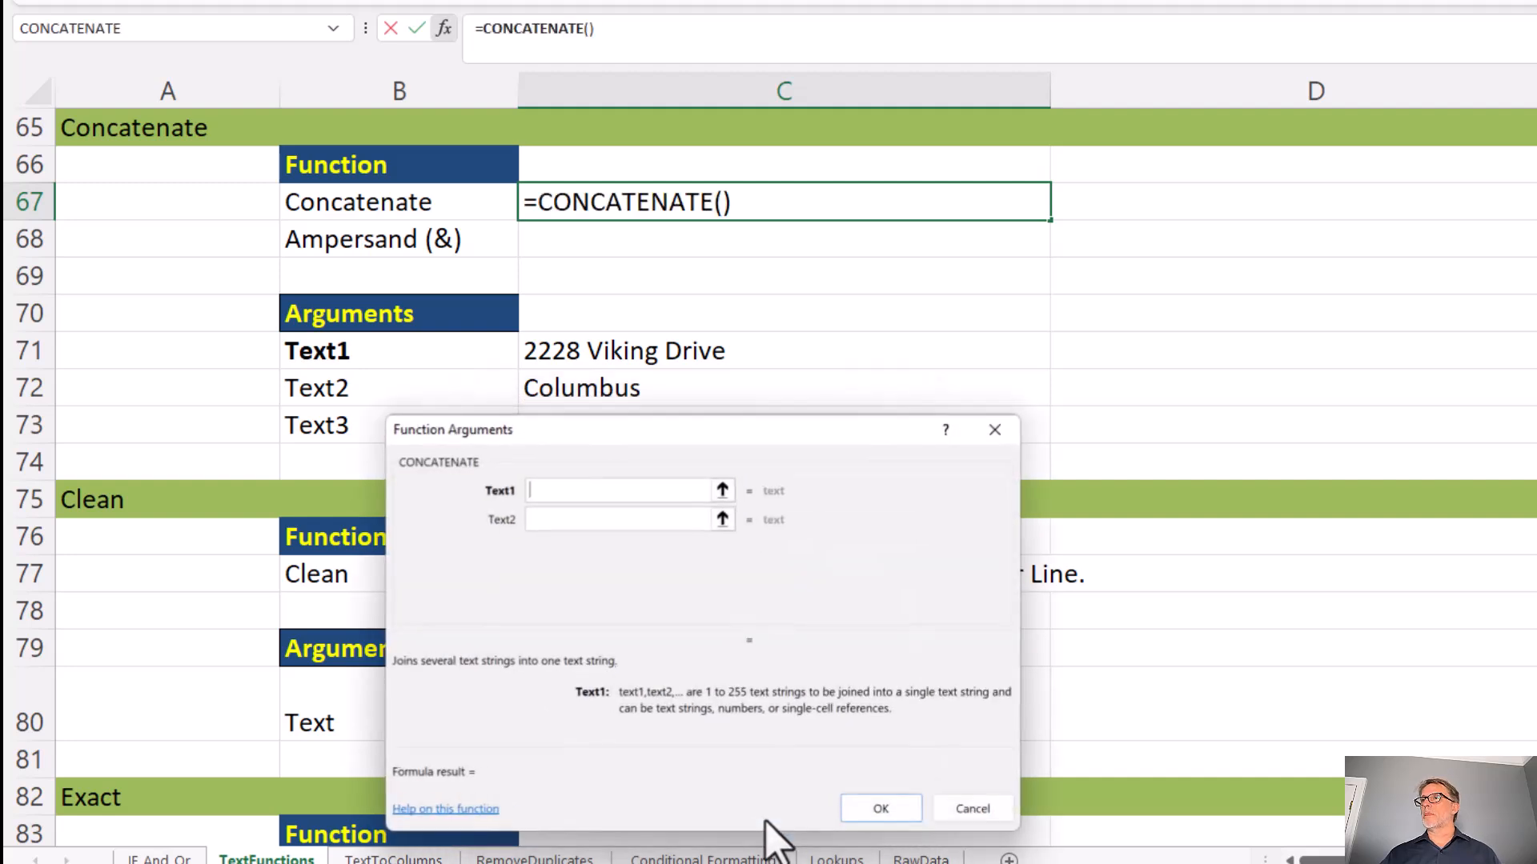
pyautogui.moveTo(613, 442); pyautogui.dragTo(583, 458)
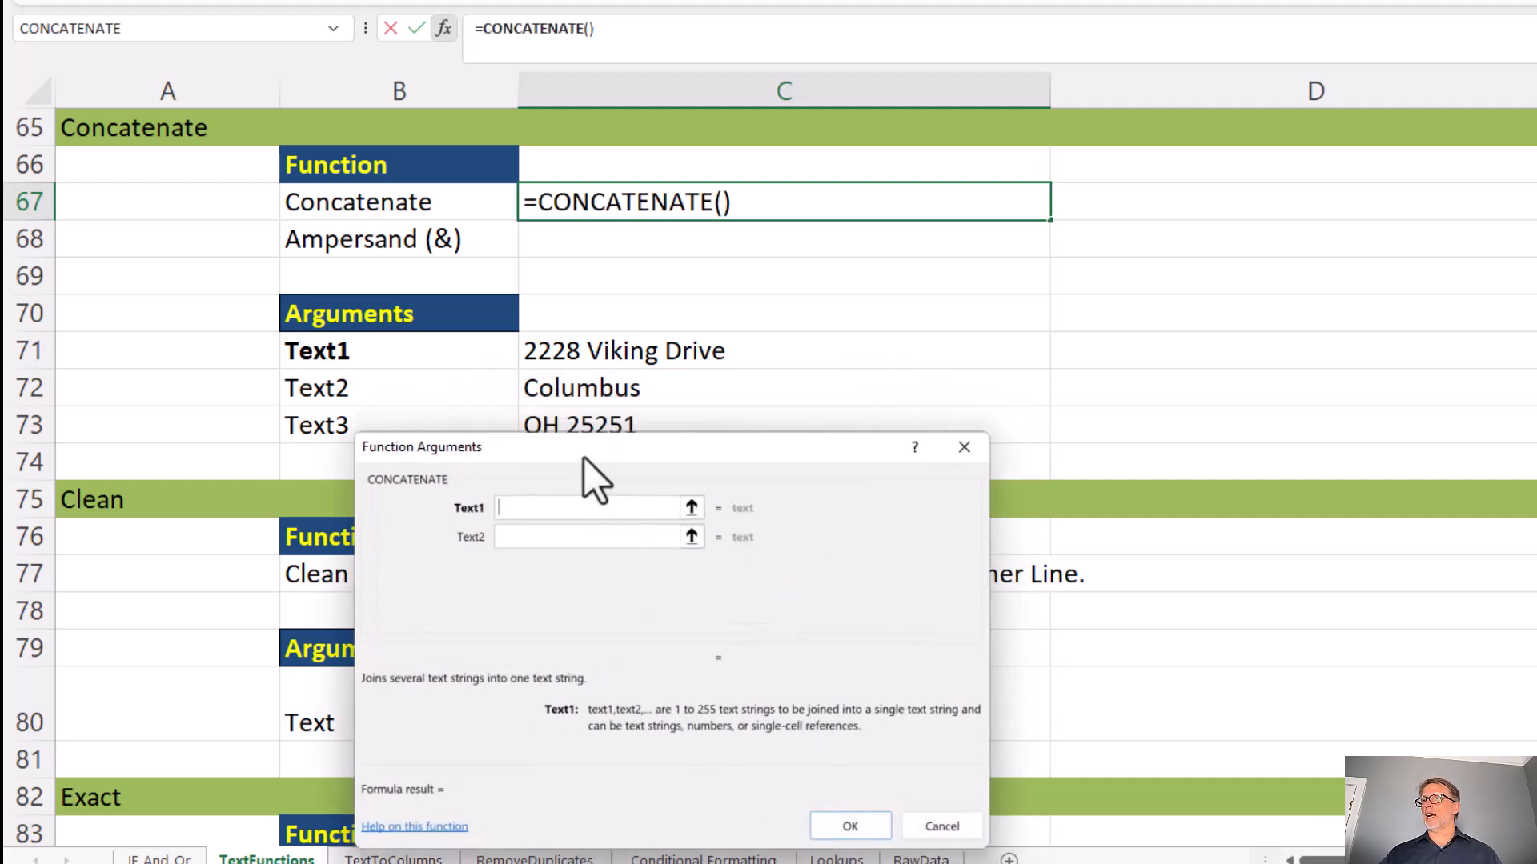
# Complete the CONCATENATE arguments as C71, " ", C72, ", " and C73 so the formula joins the three address parts
pyautogui.click(591, 359)
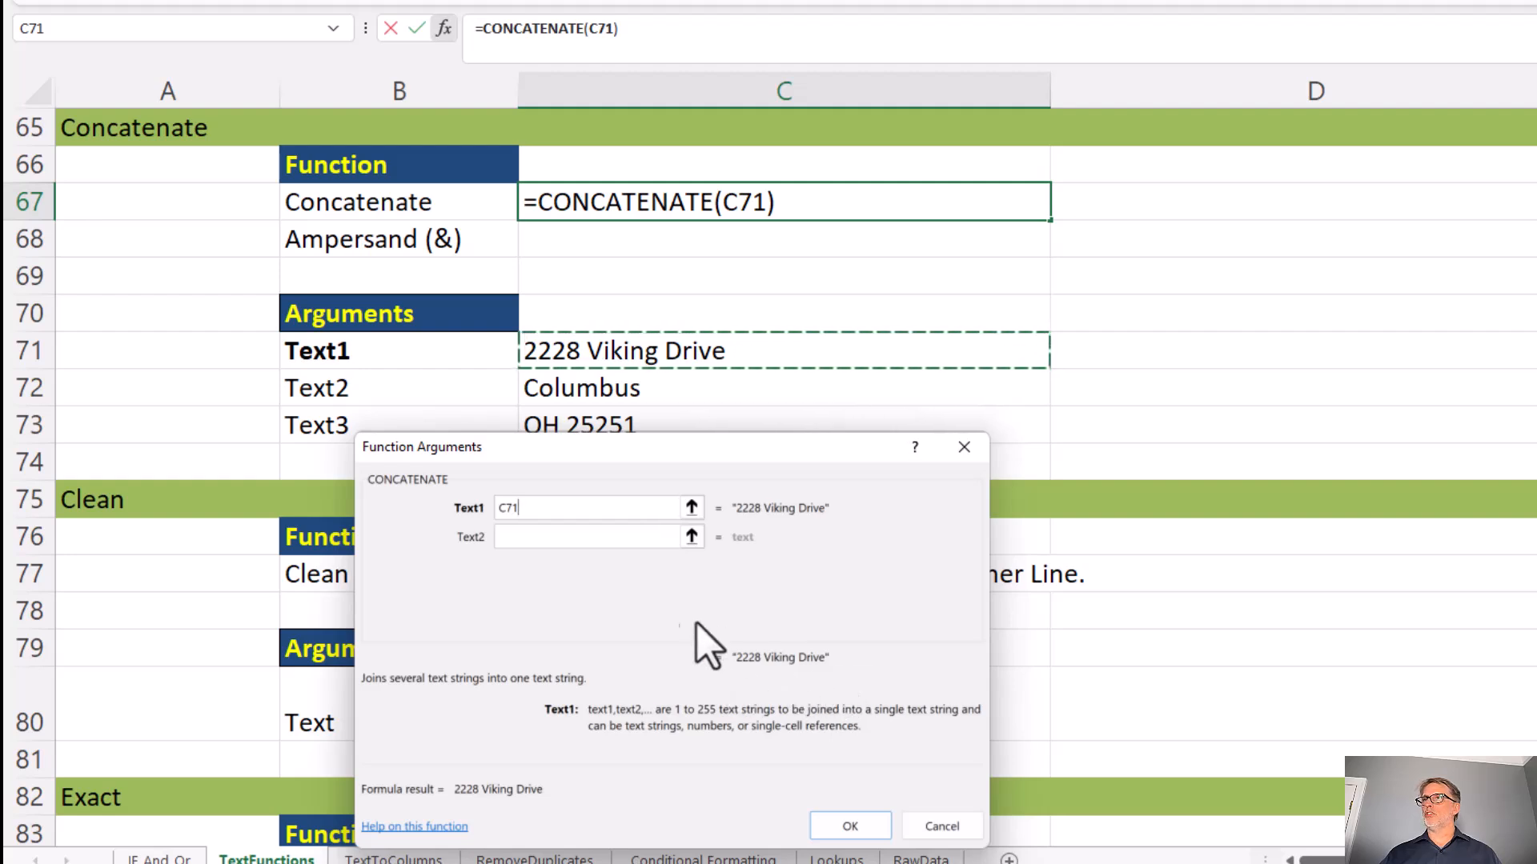
pyautogui.click(562, 538)
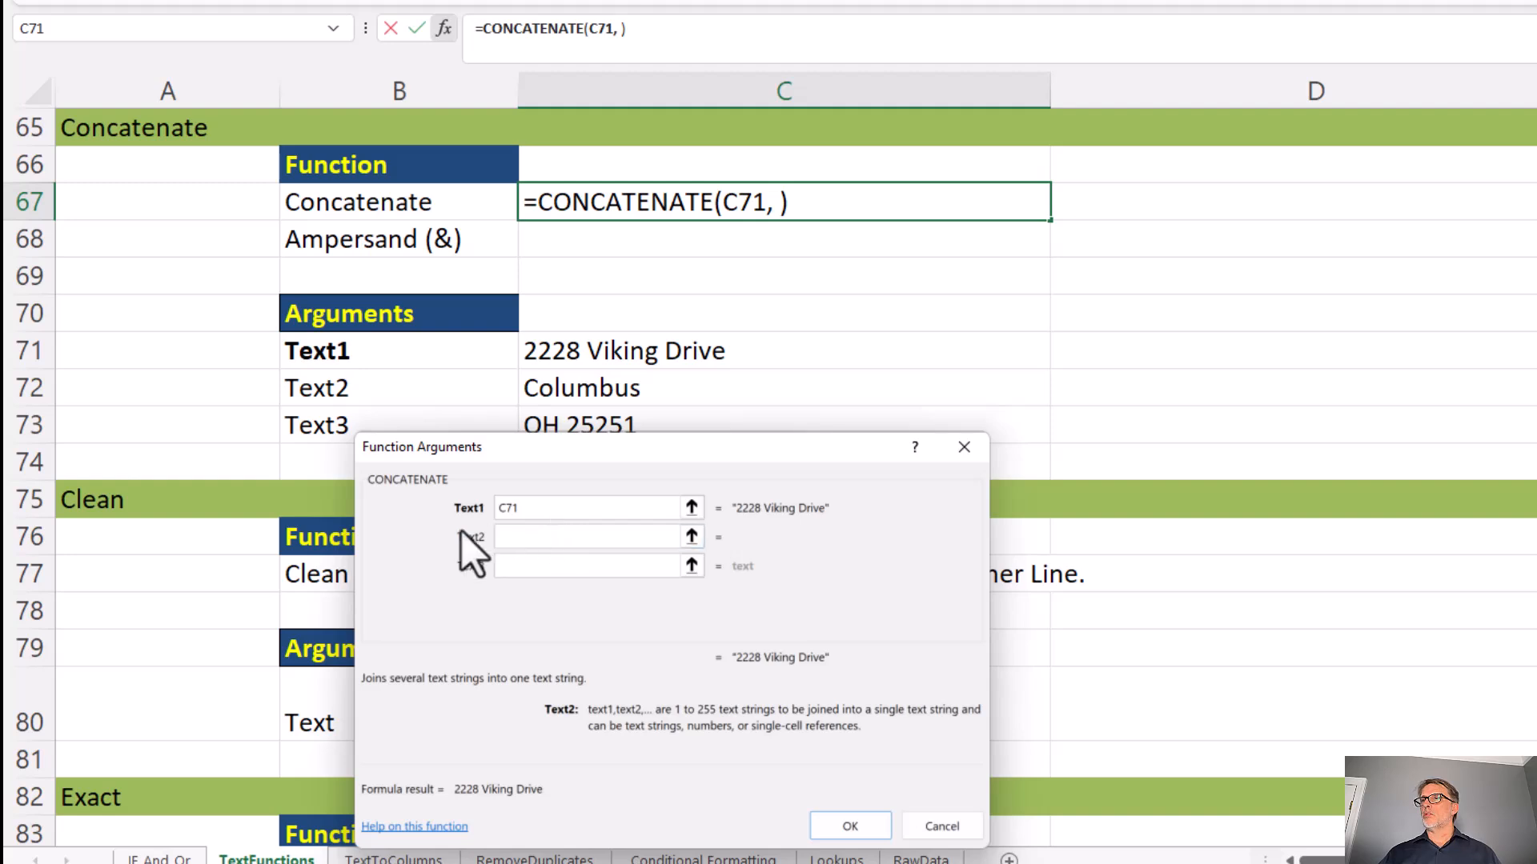
pyautogui.write('" "')
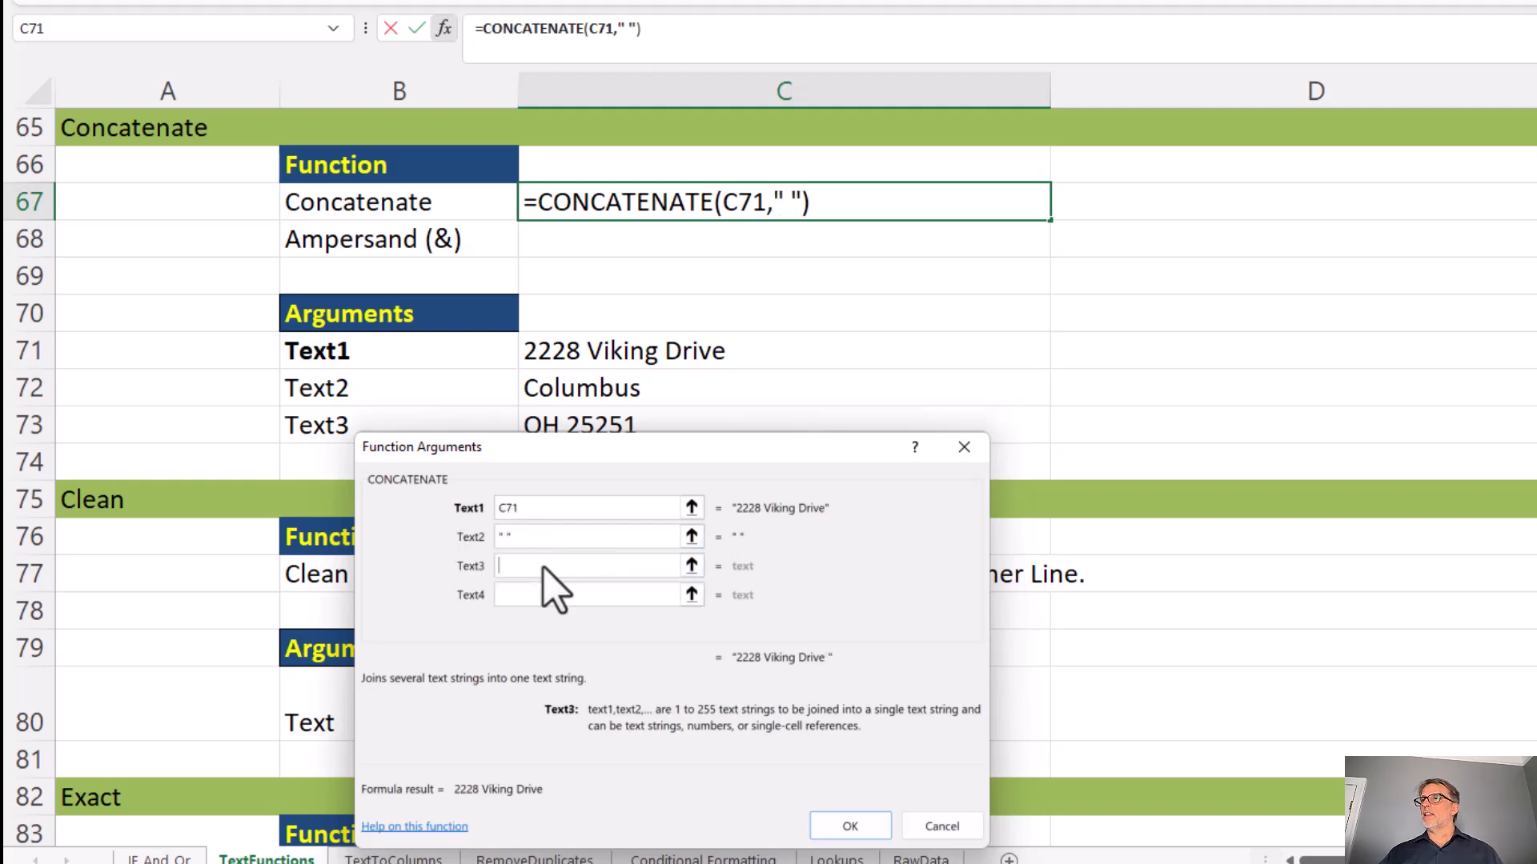
pyautogui.click(544, 568)
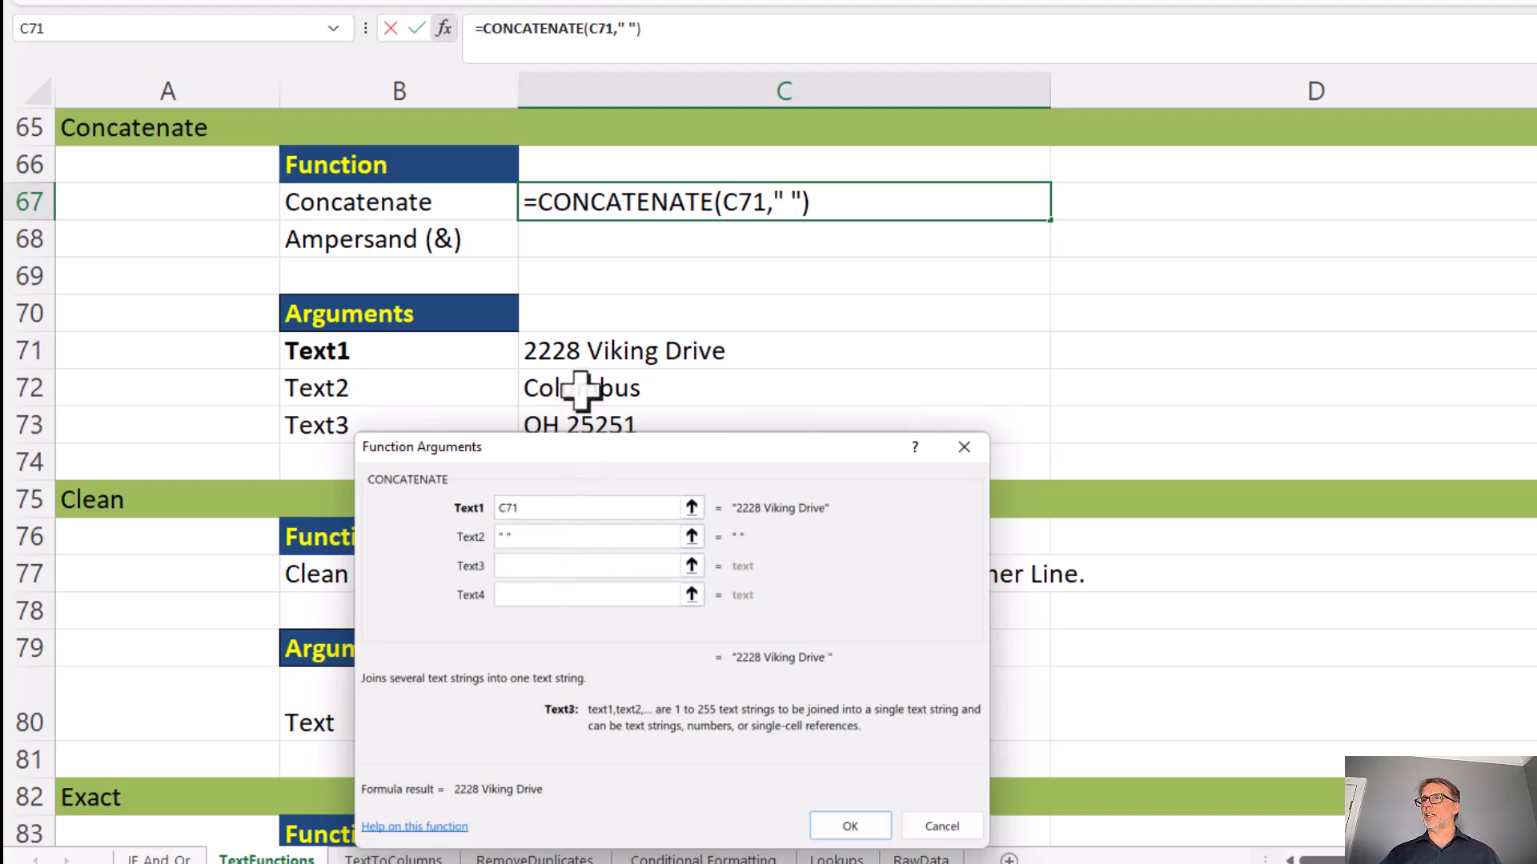
pyautogui.click(581, 390)
pyautogui.click(565, 594)
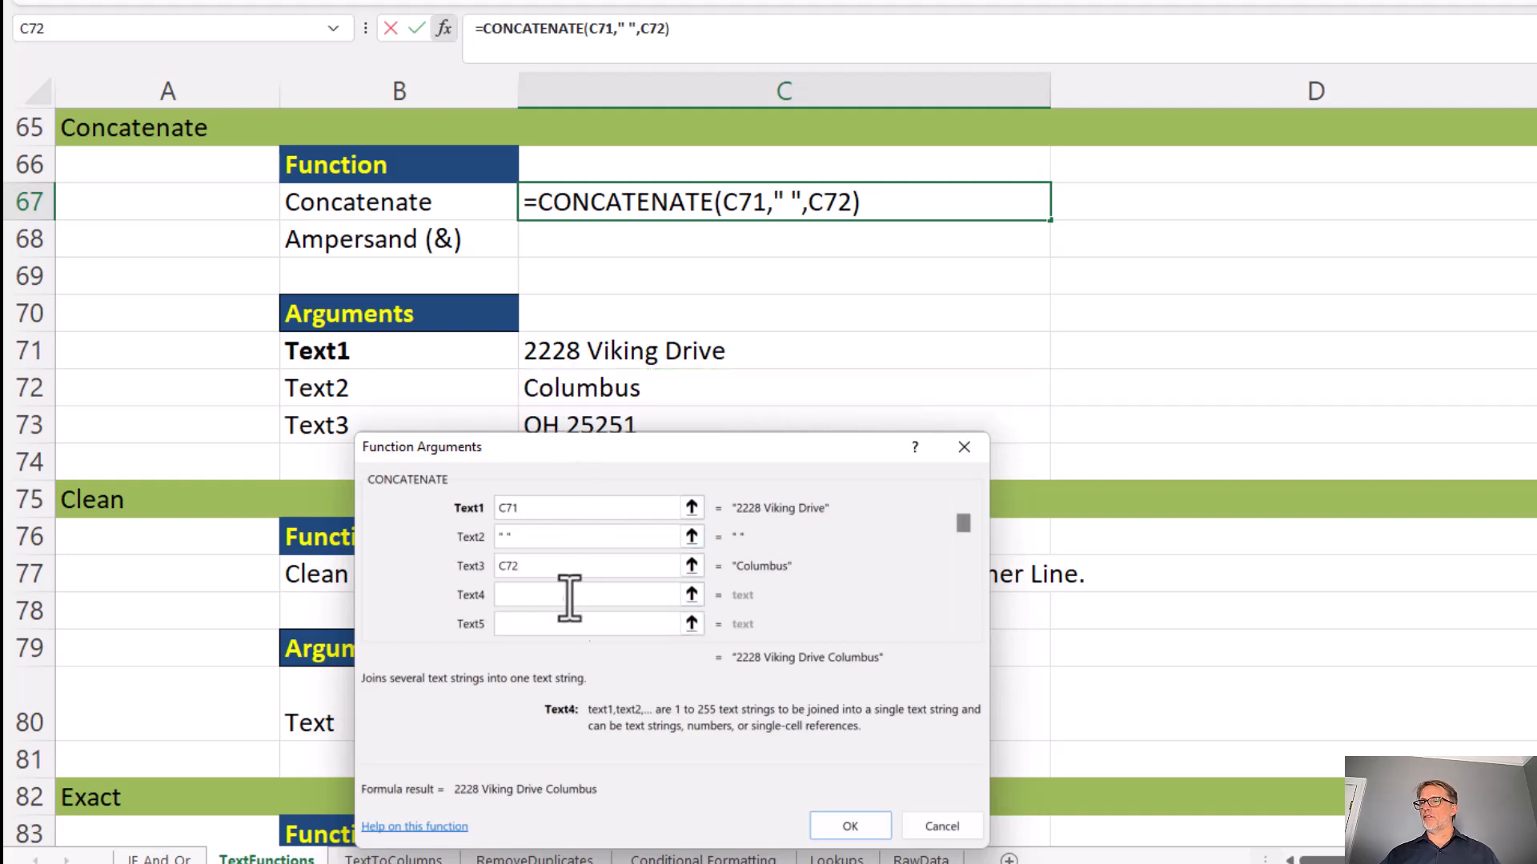
pyautogui.write(',')
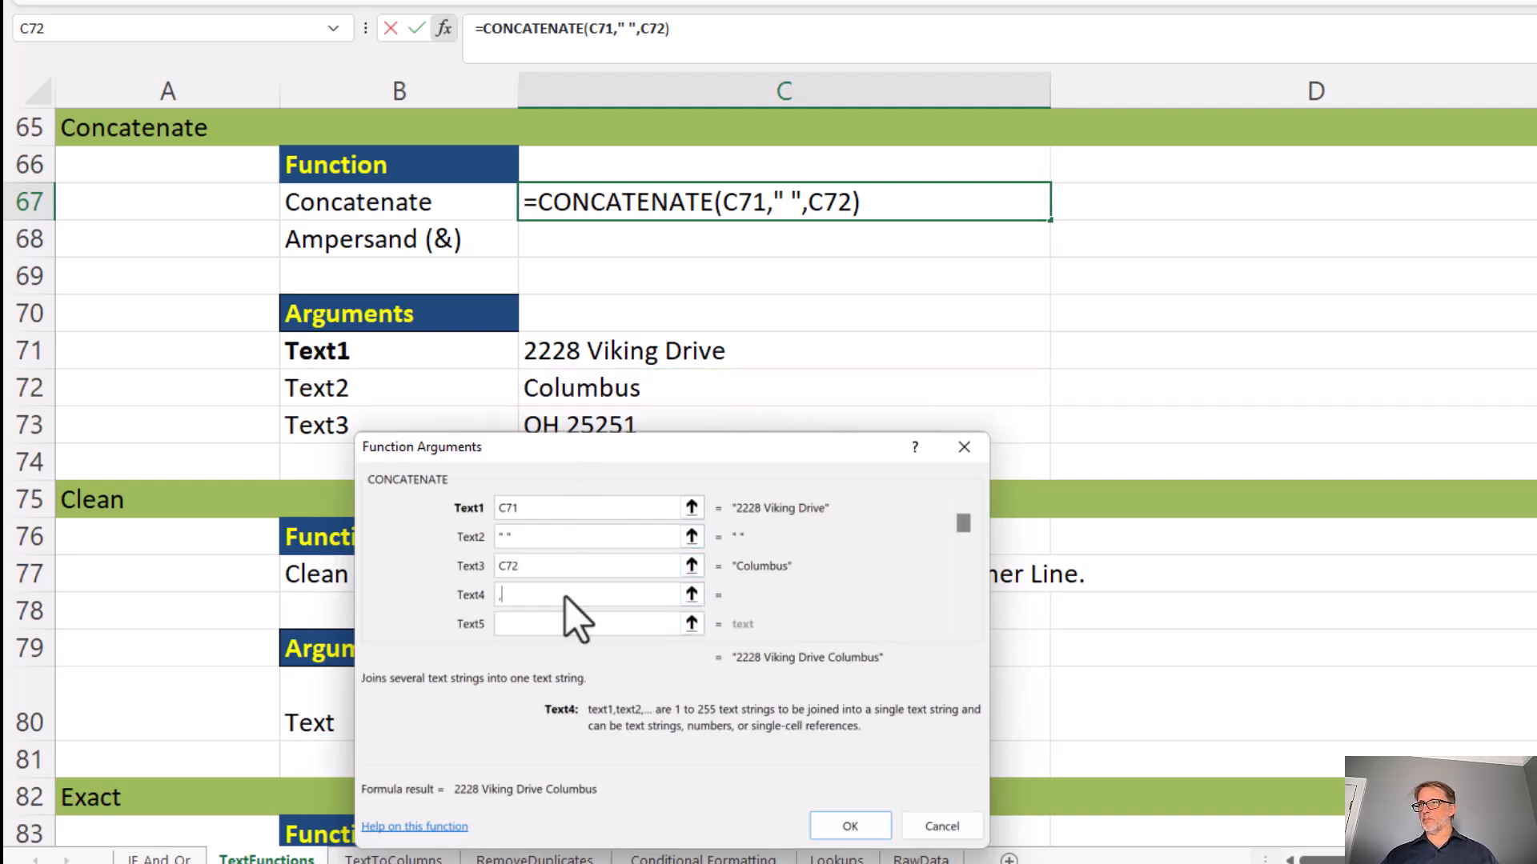
pyautogui.click(564, 624)
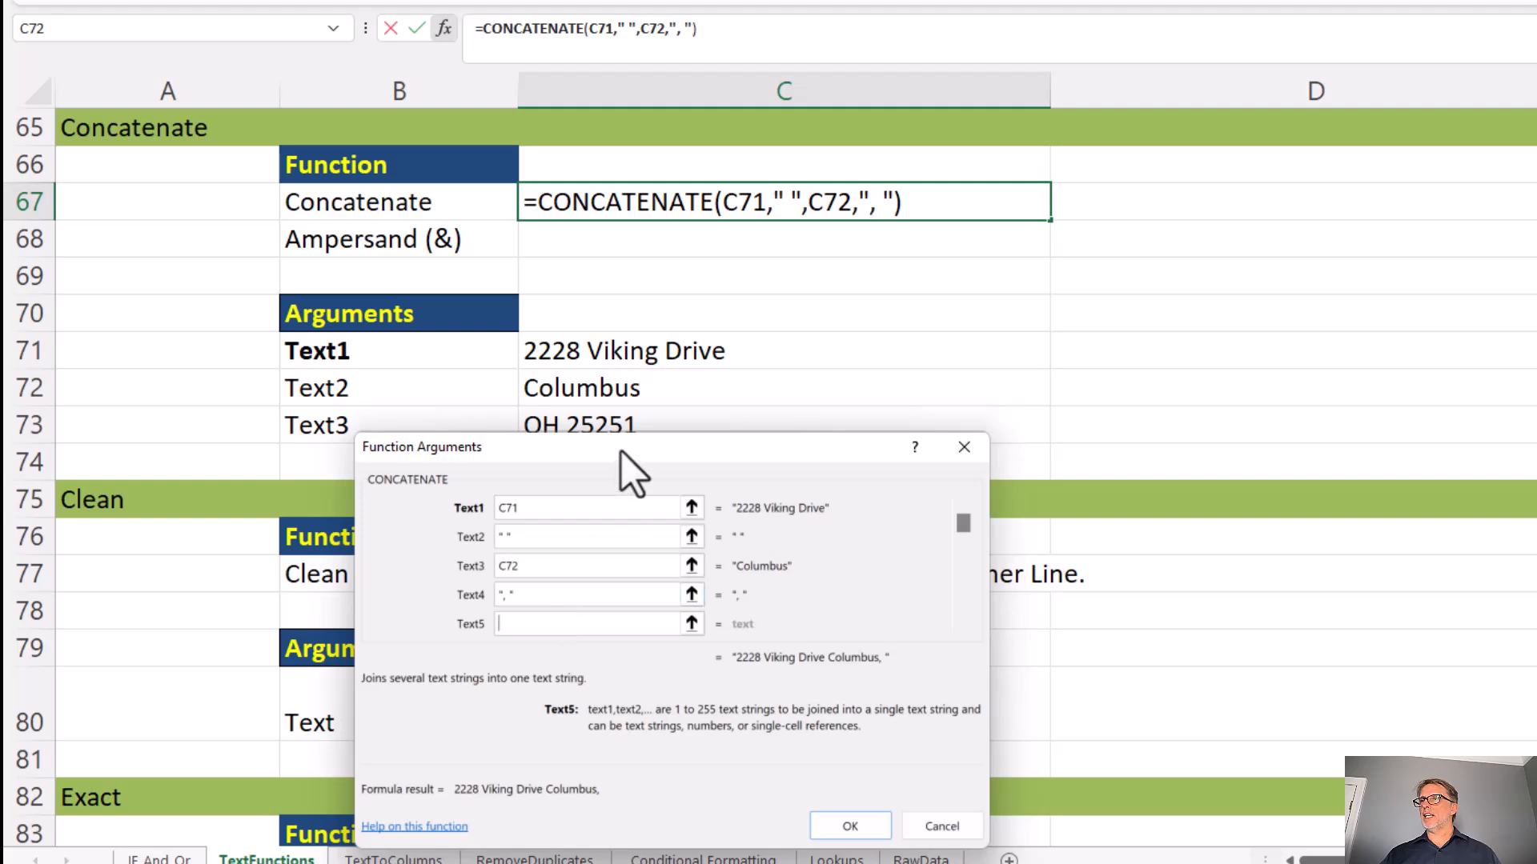
pyautogui.click(632, 418)
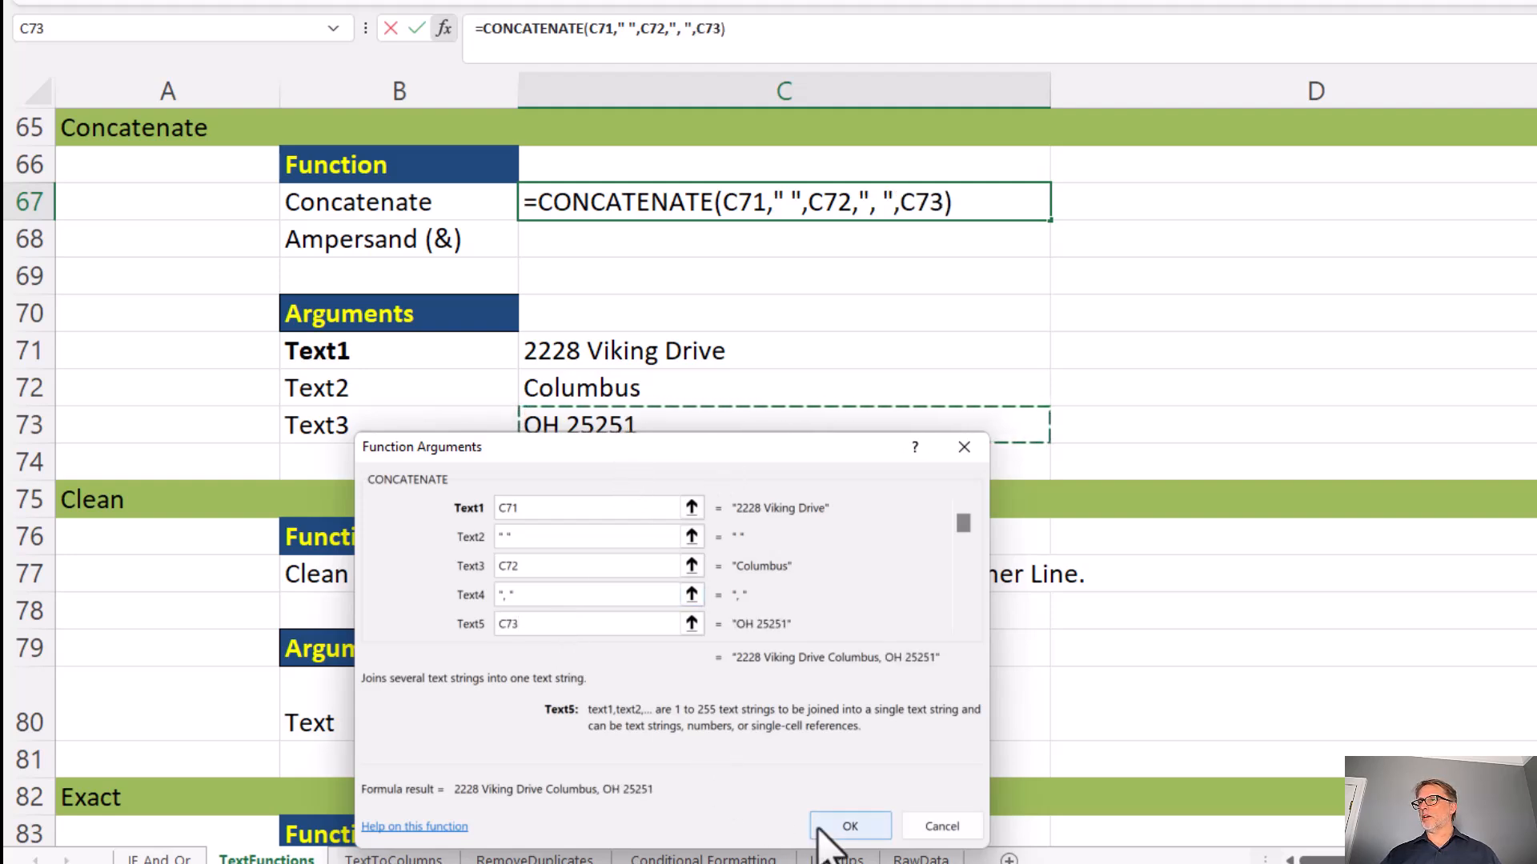
pyautogui.click(852, 826)
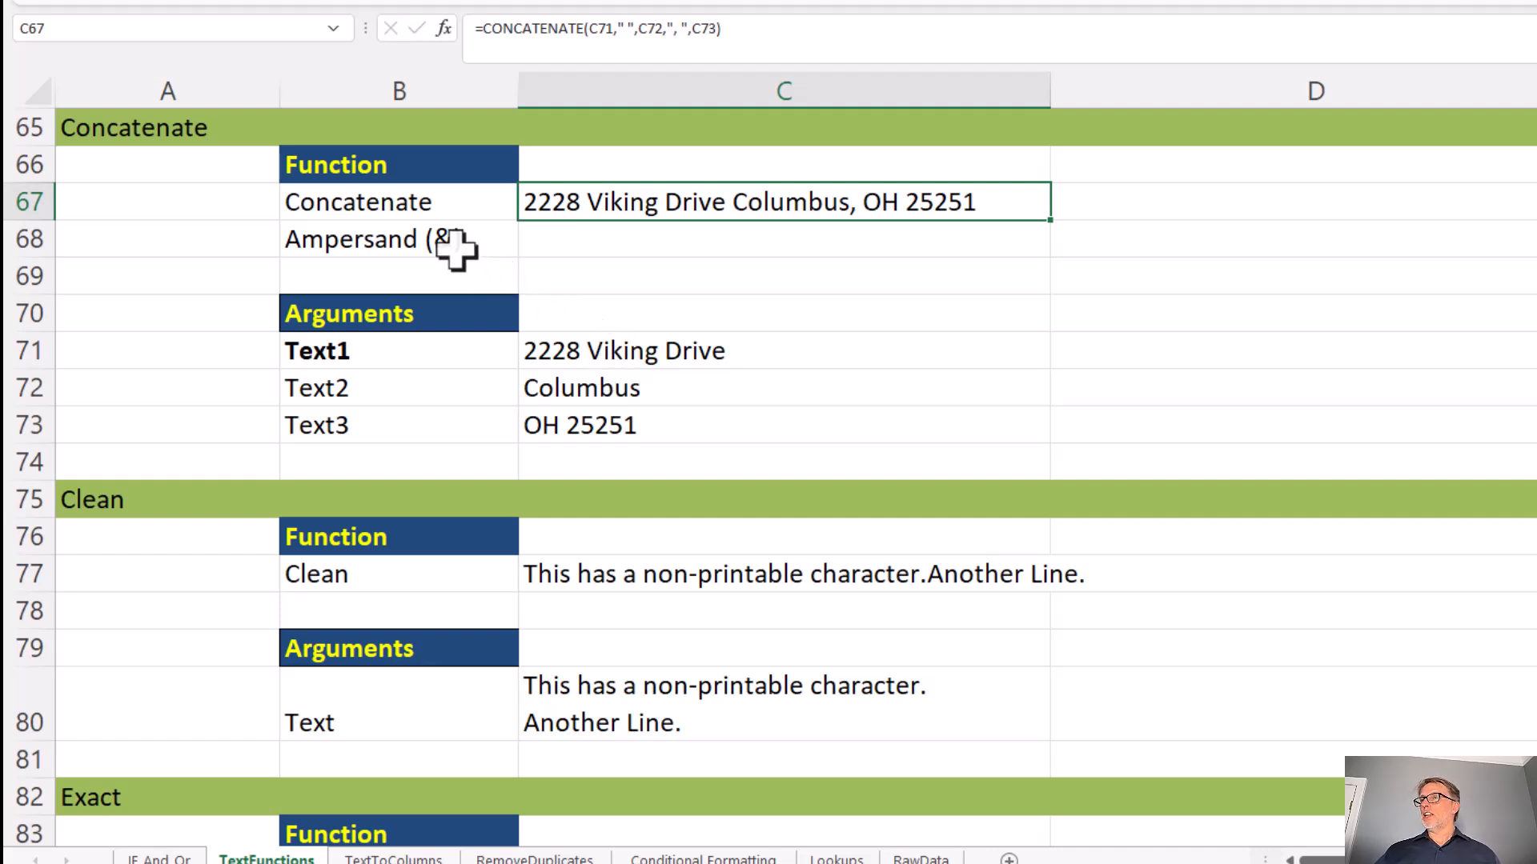
# Enter =C71&" "&C72&", "&C73 in C68 for the Ampersand example and compare it with the Concatenate formula in C67
pyautogui.click(561, 240)
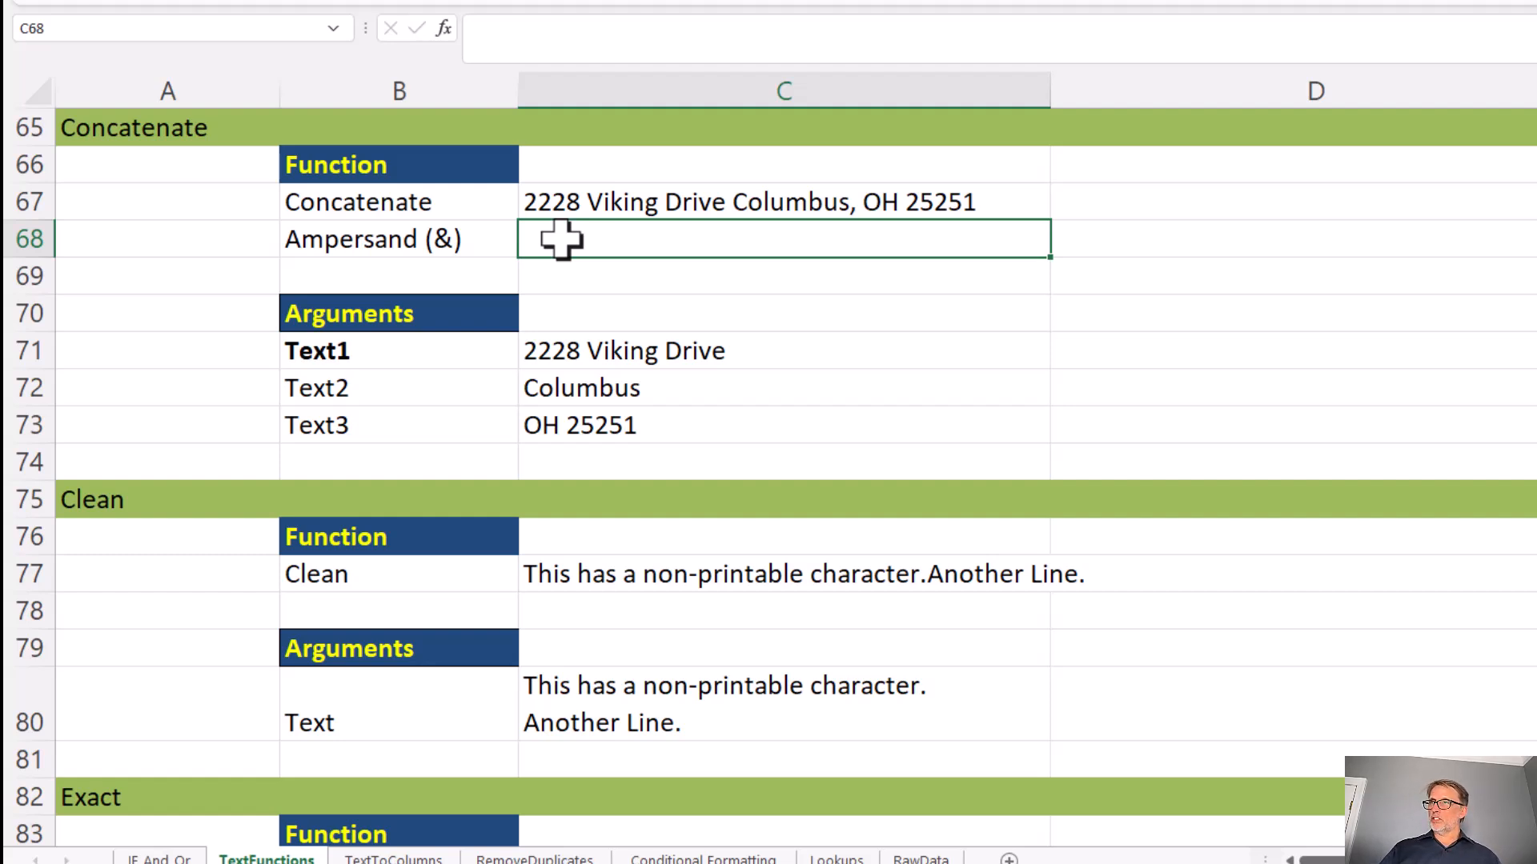
pyautogui.write('=')
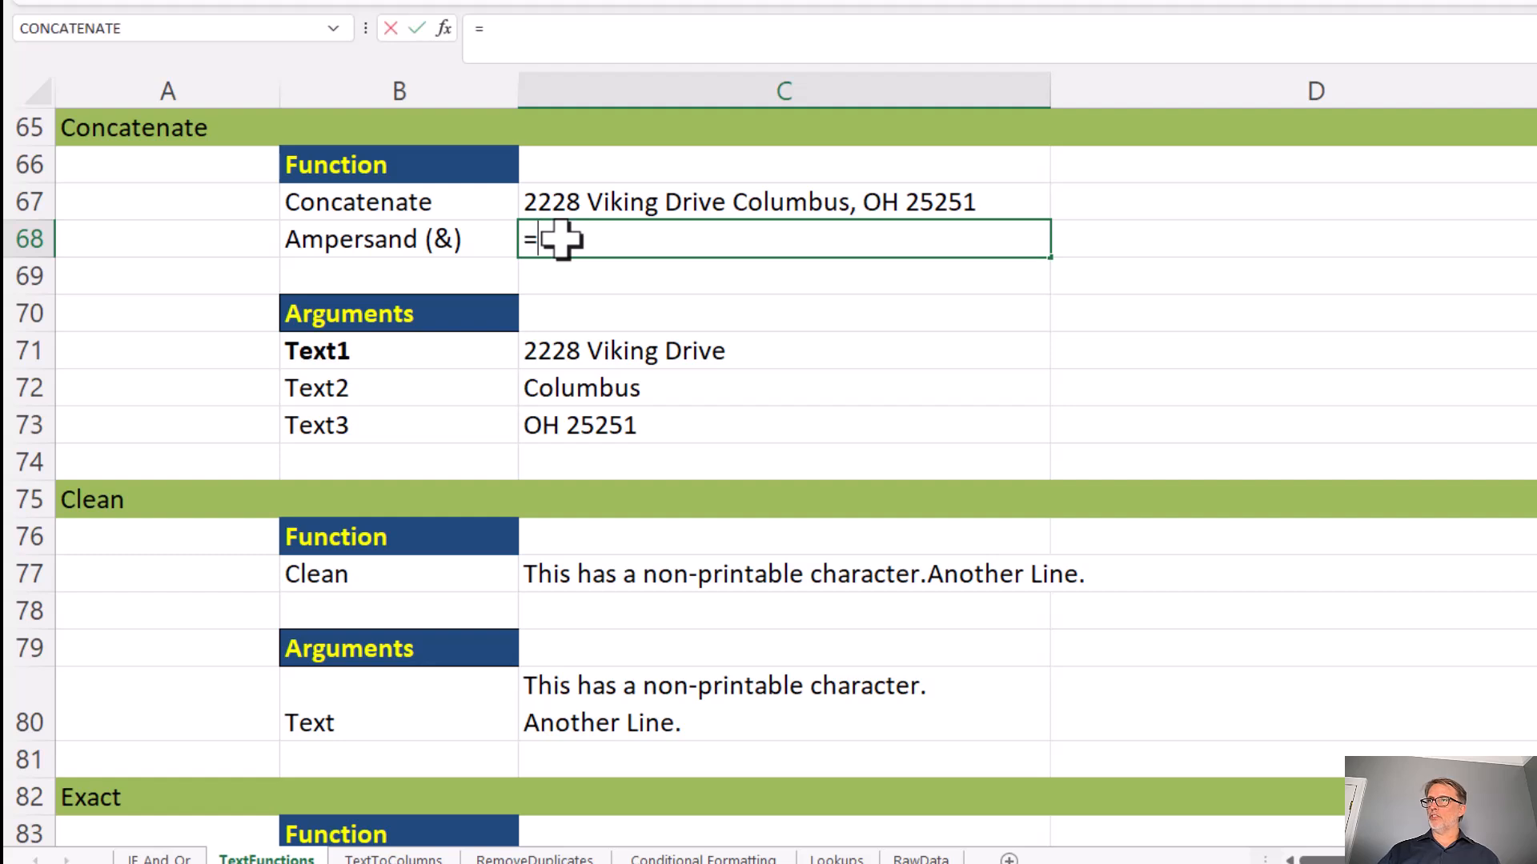
pyautogui.click(549, 350)
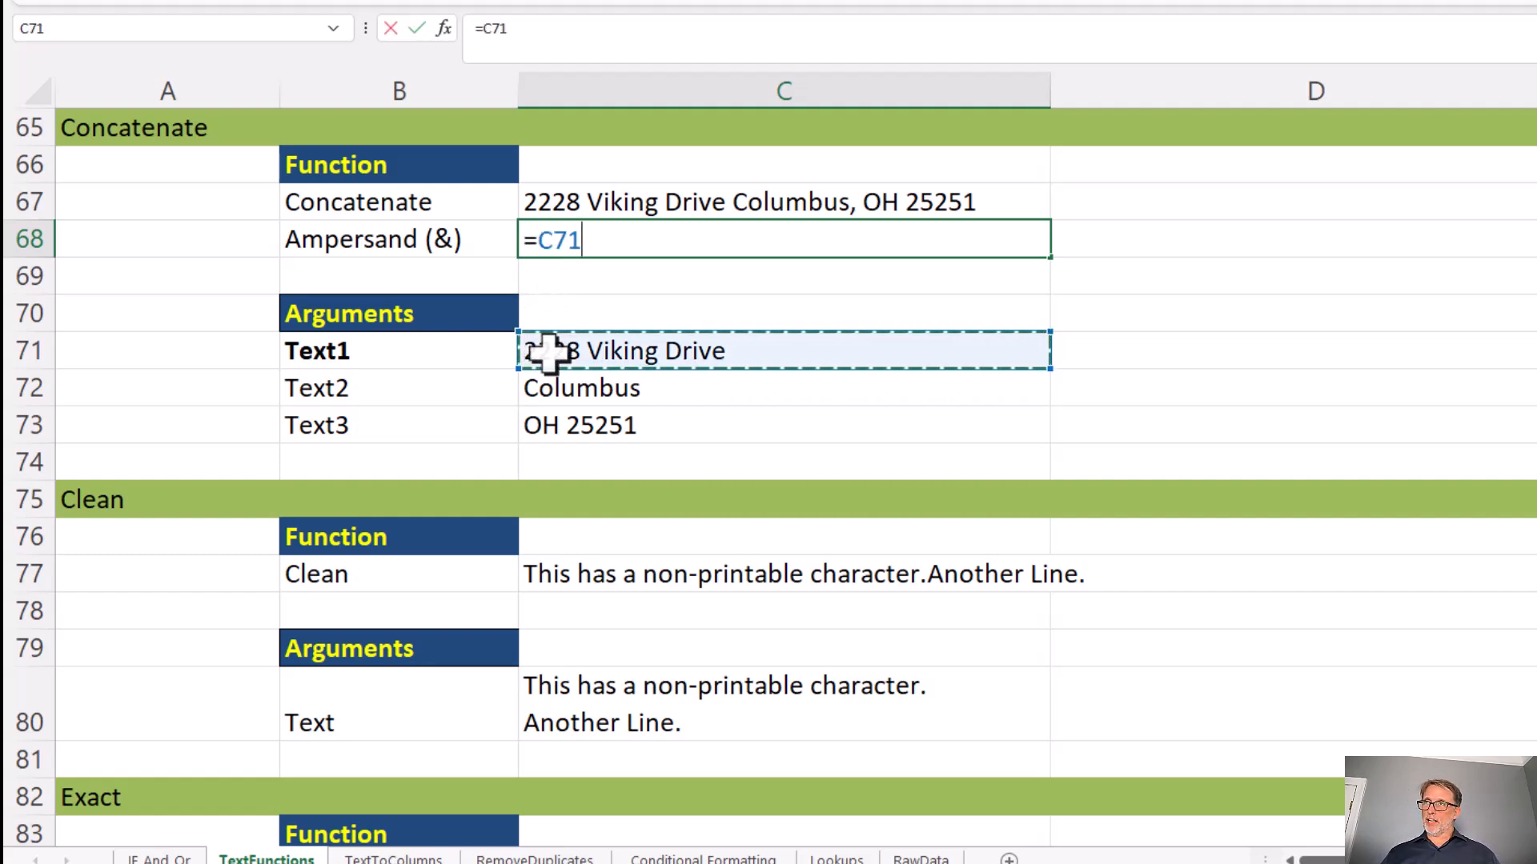
pyautogui.write('&')
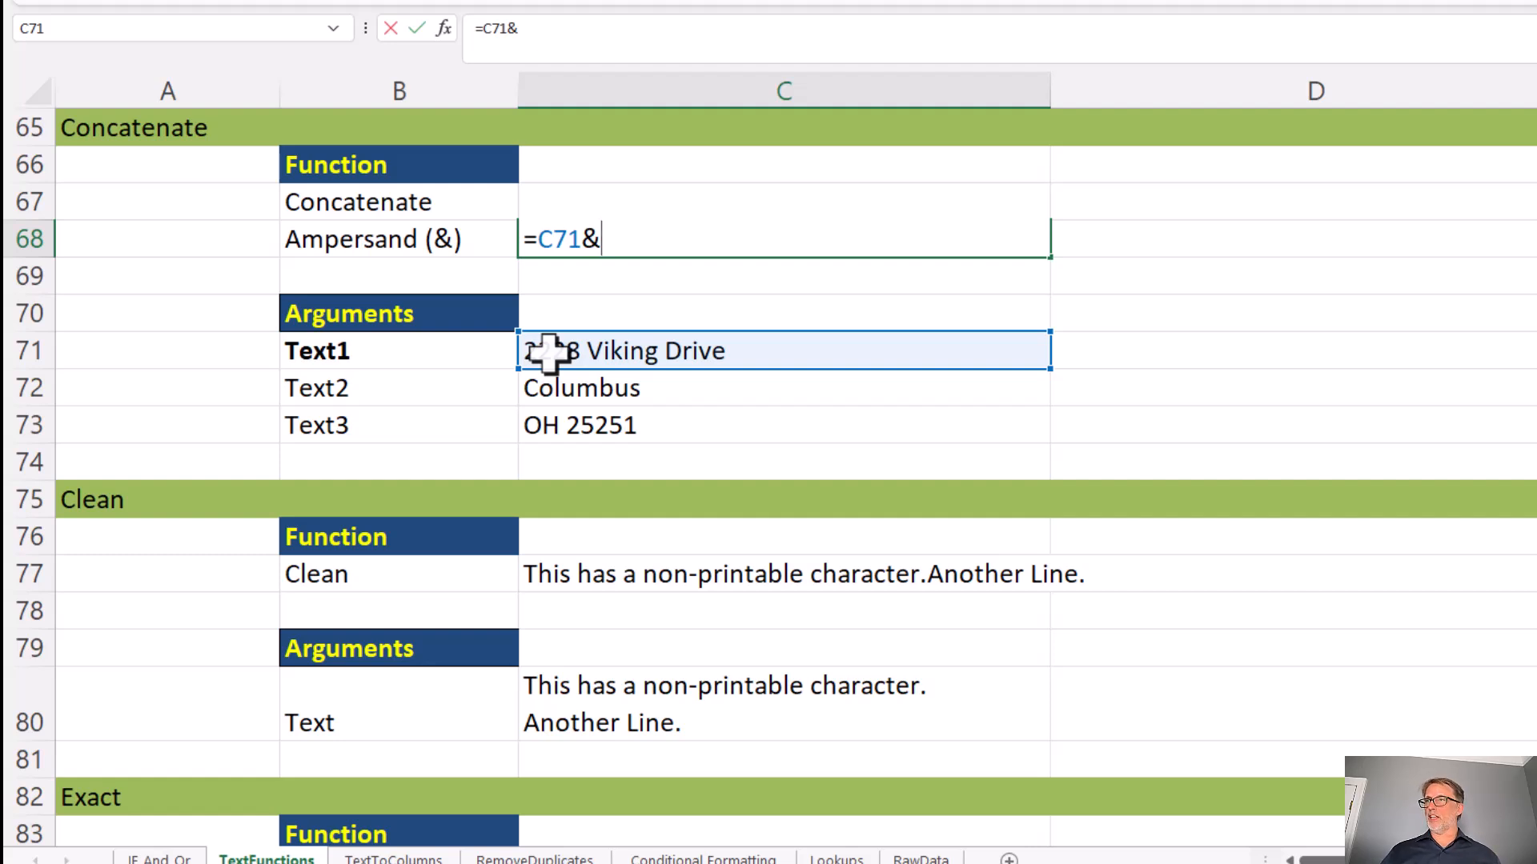
pyautogui.write('"')
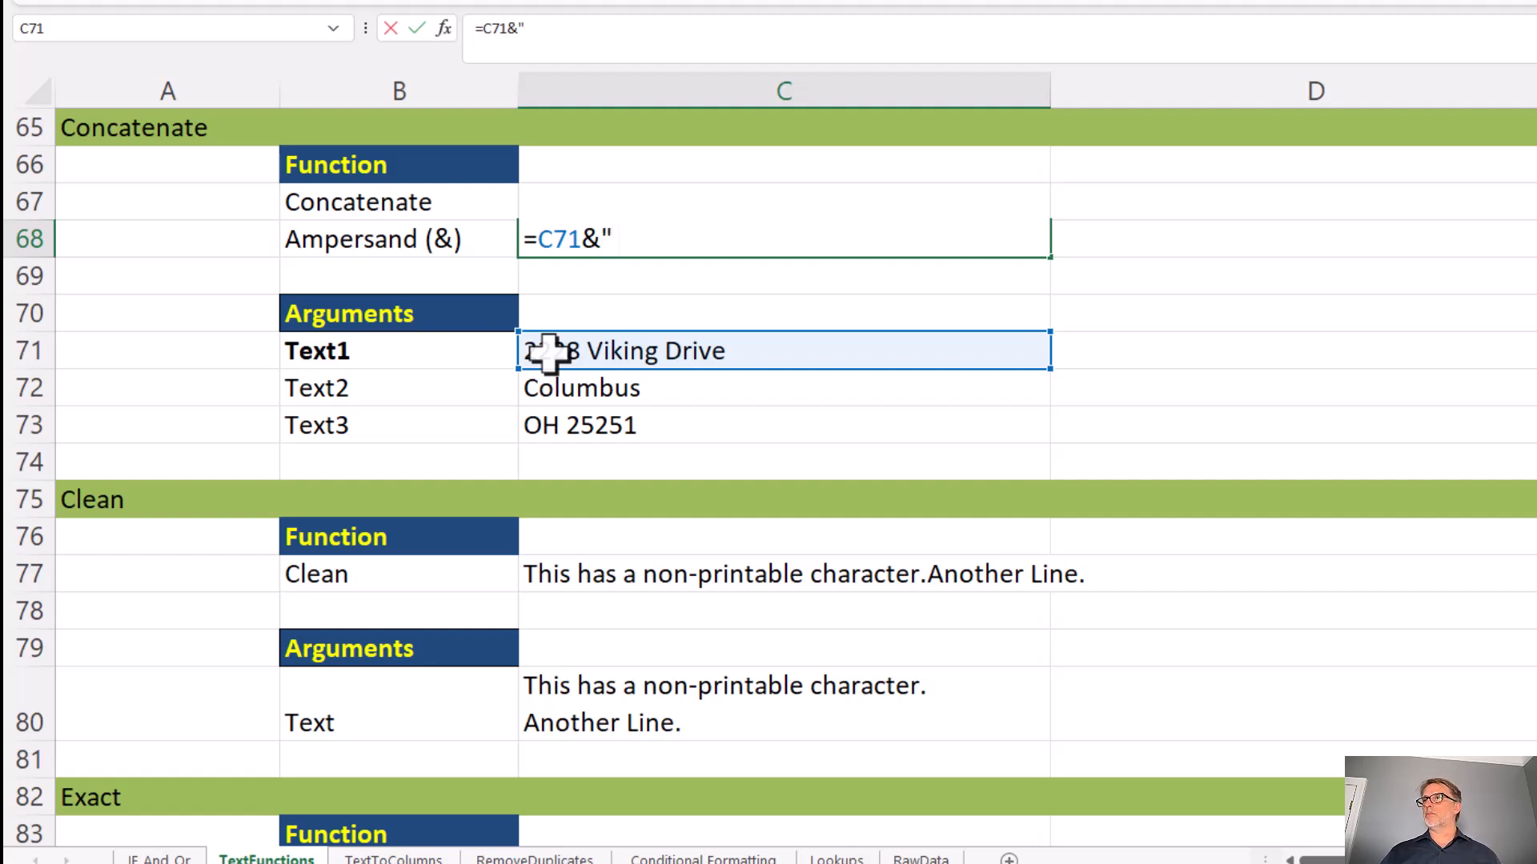
pyautogui.write(' "&')
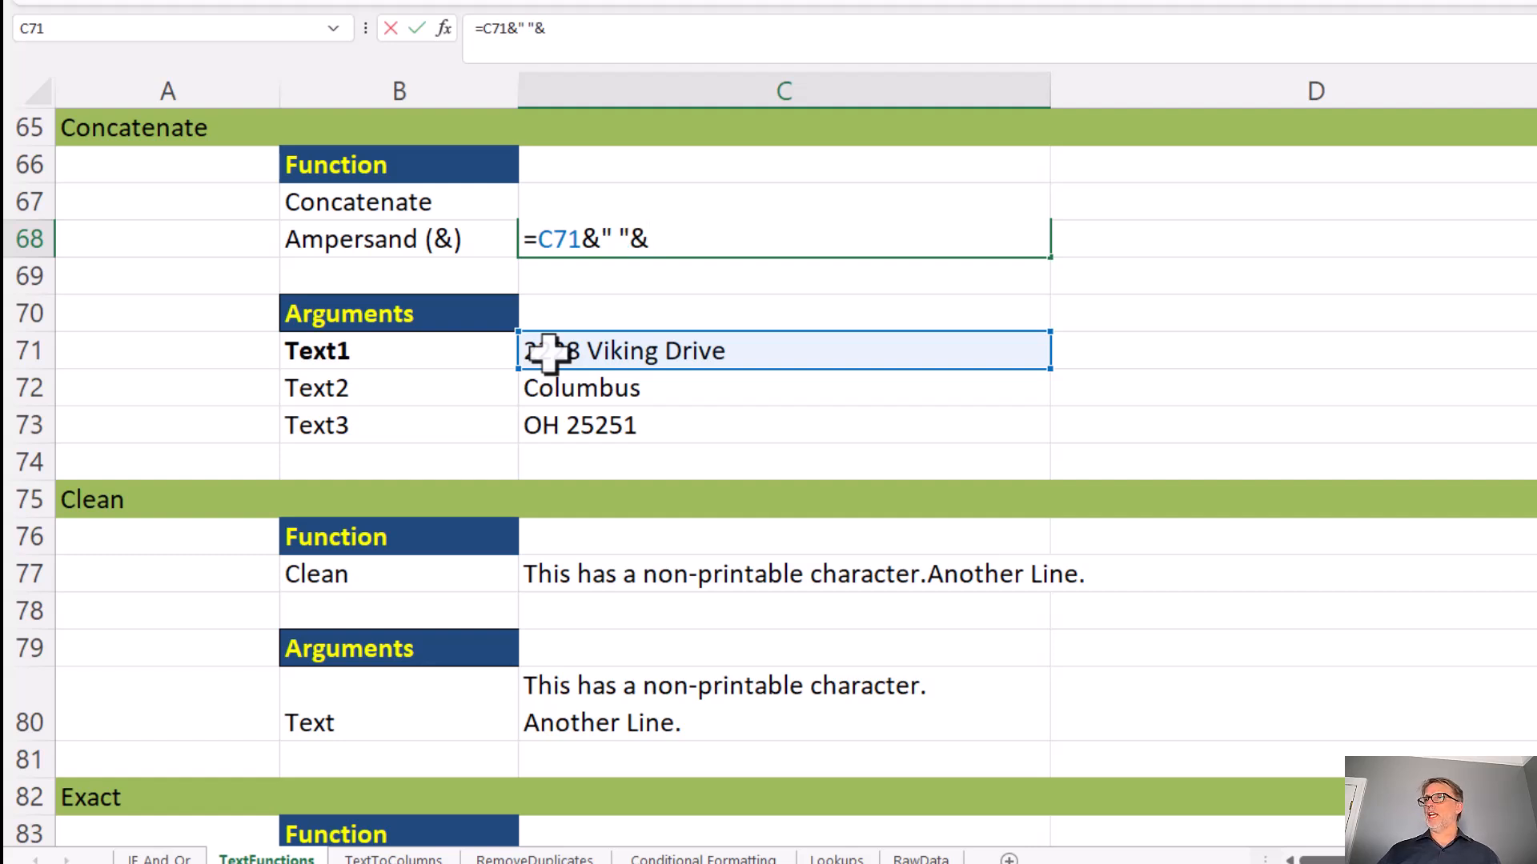
pyautogui.click(596, 390)
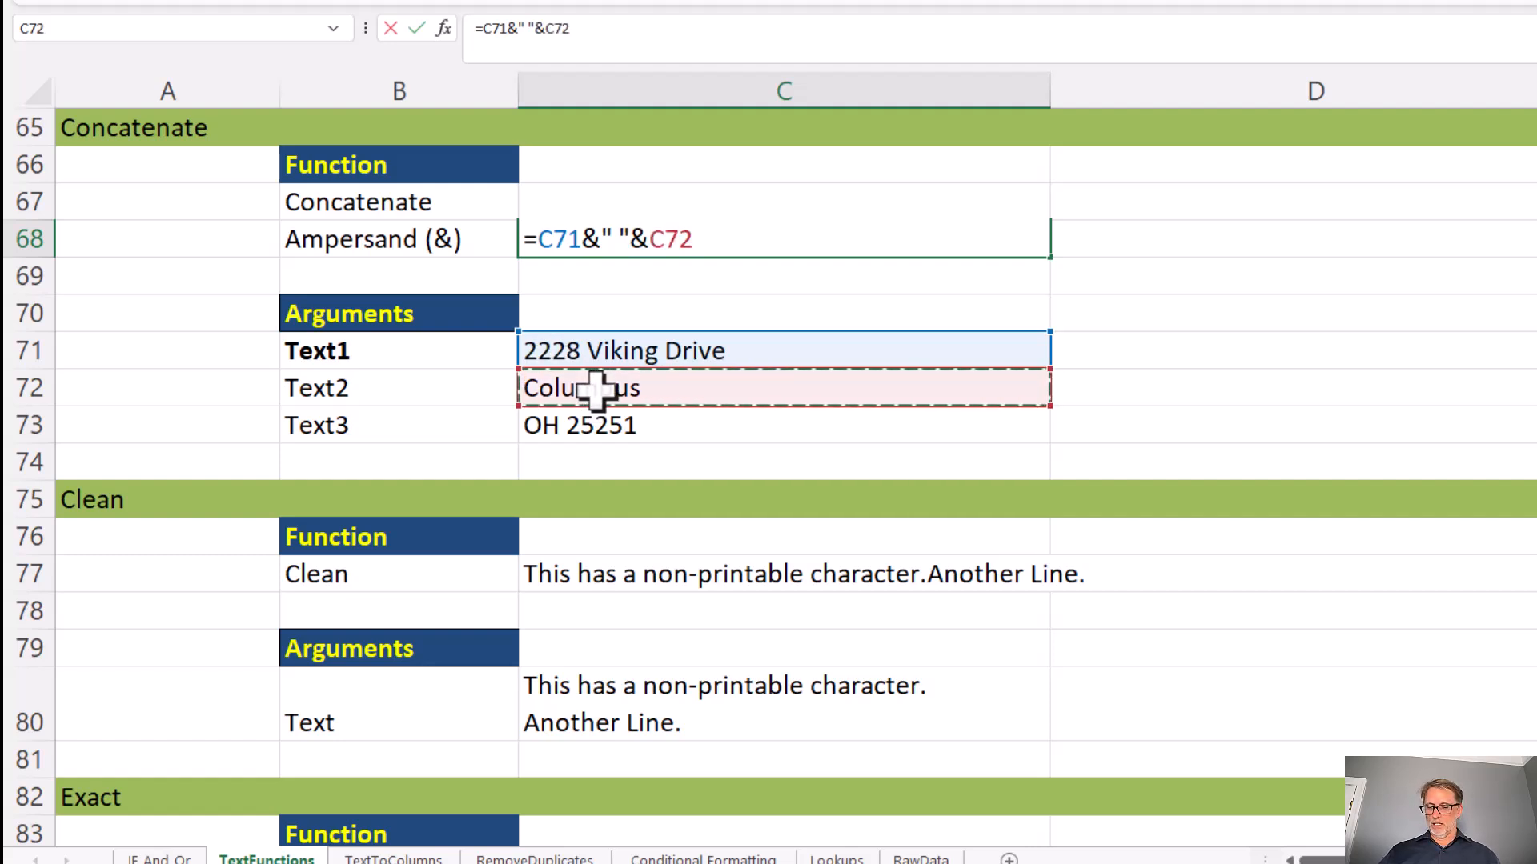
pyautogui.write('&", "')
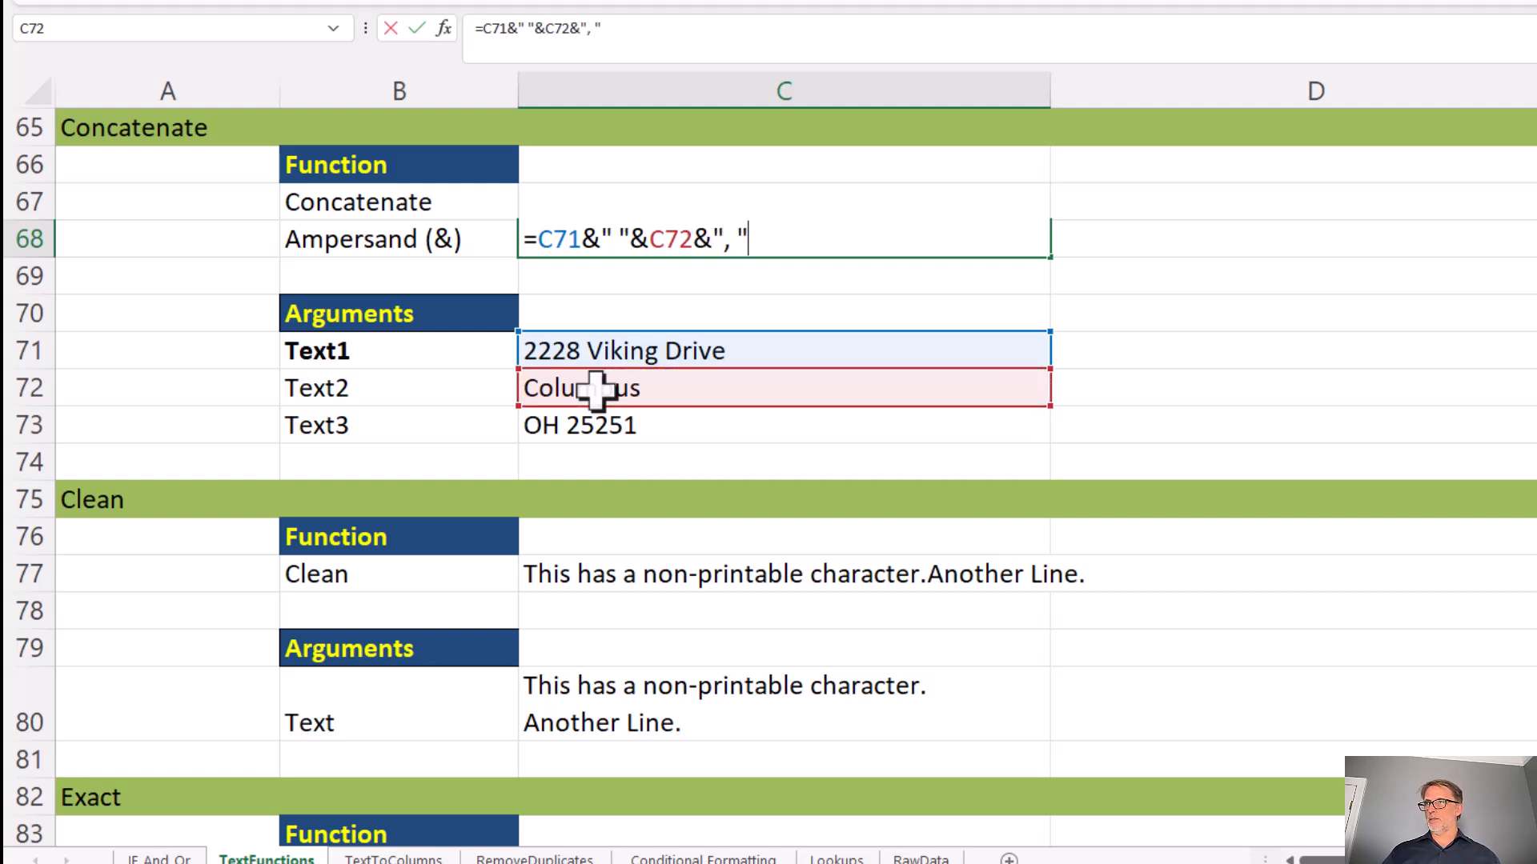
pyautogui.write('&')
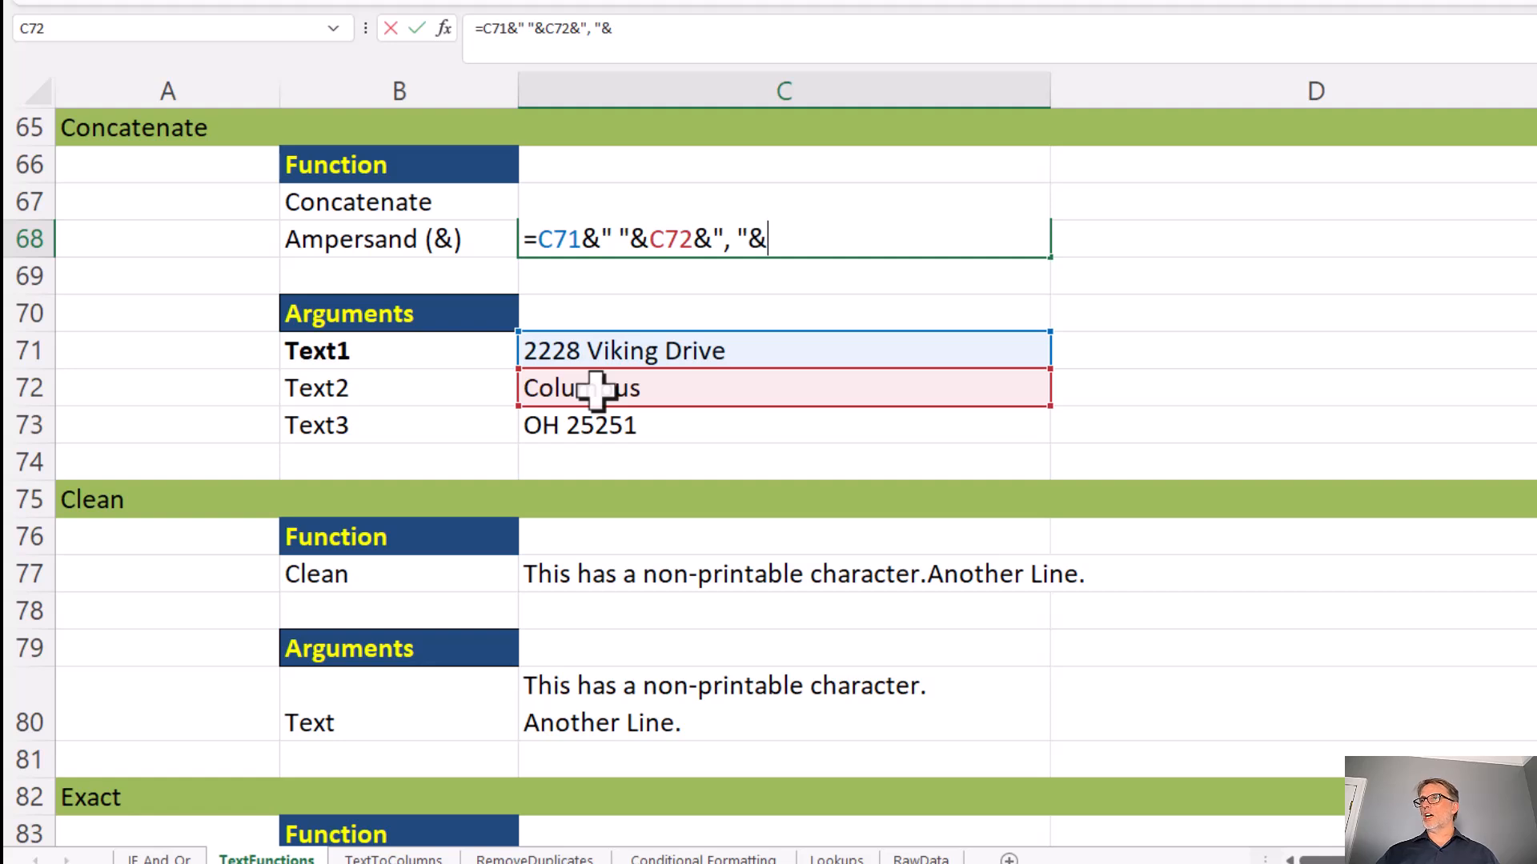
pyautogui.click(570, 428)
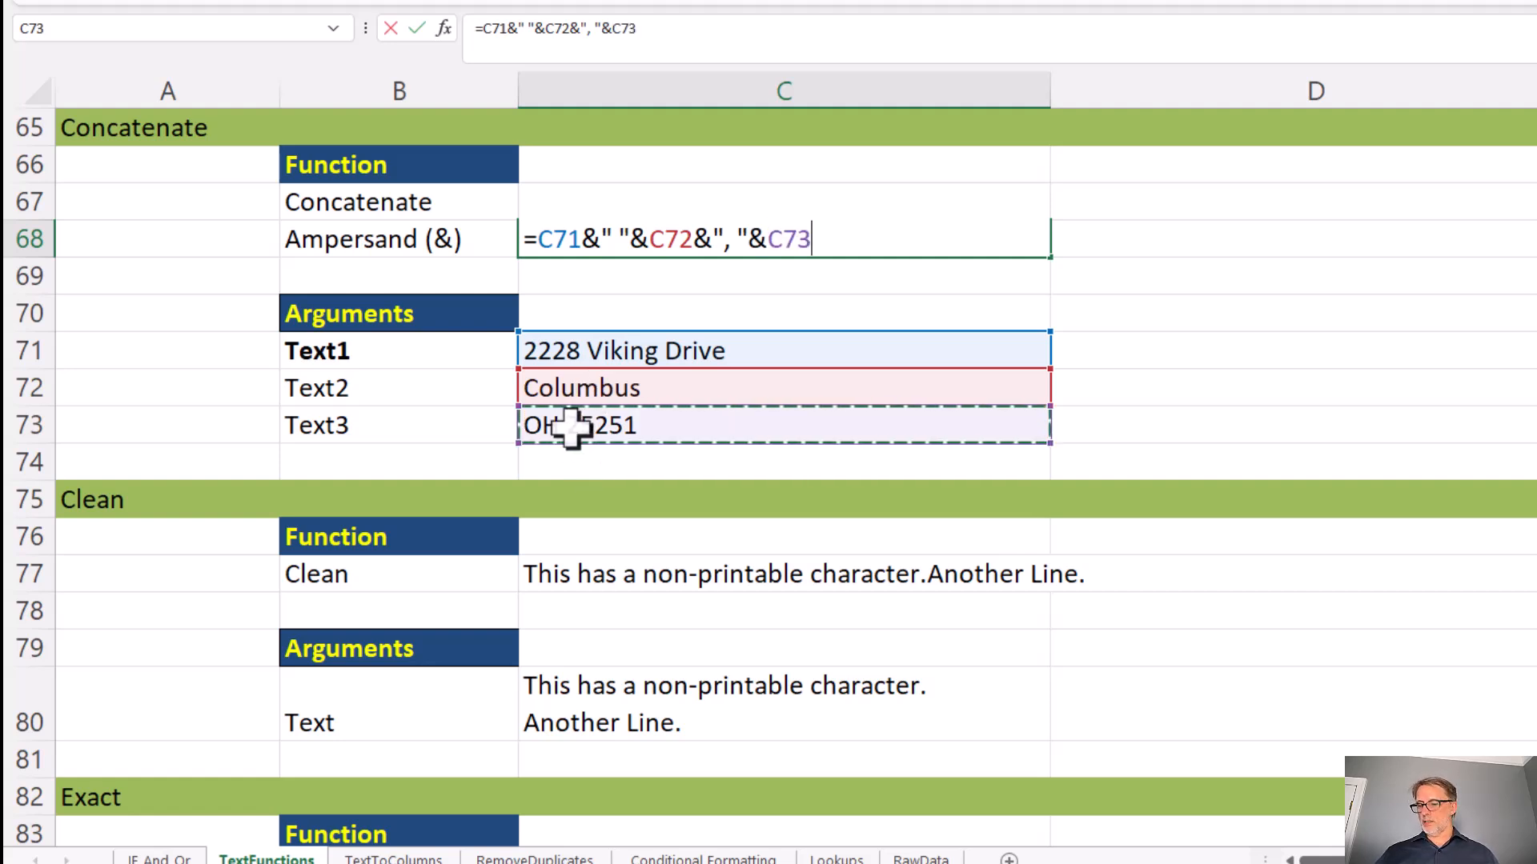
pyautogui.press('Return')
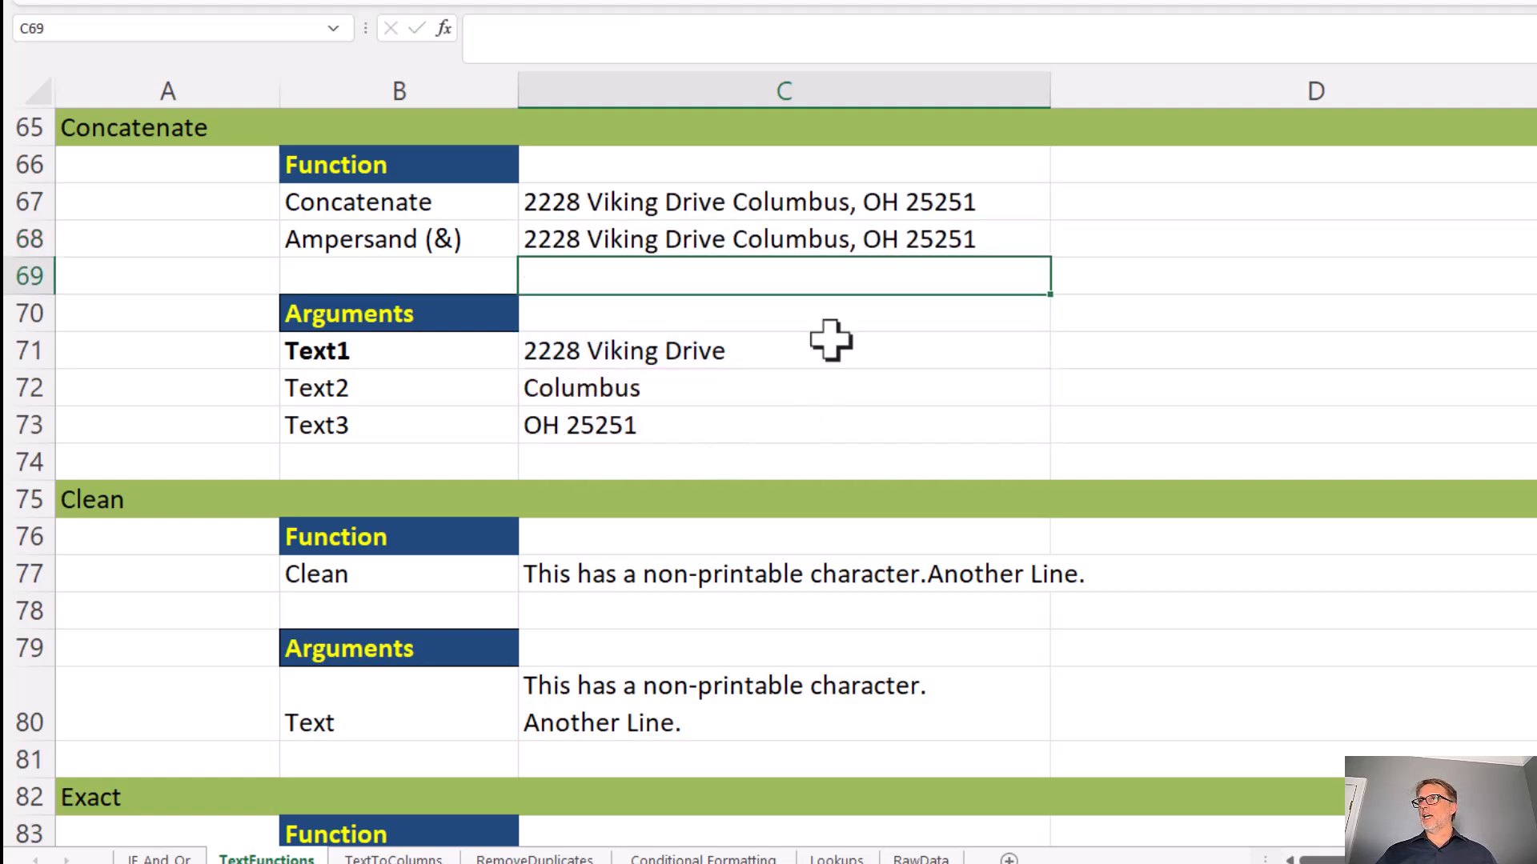
pyautogui.click(737, 240)
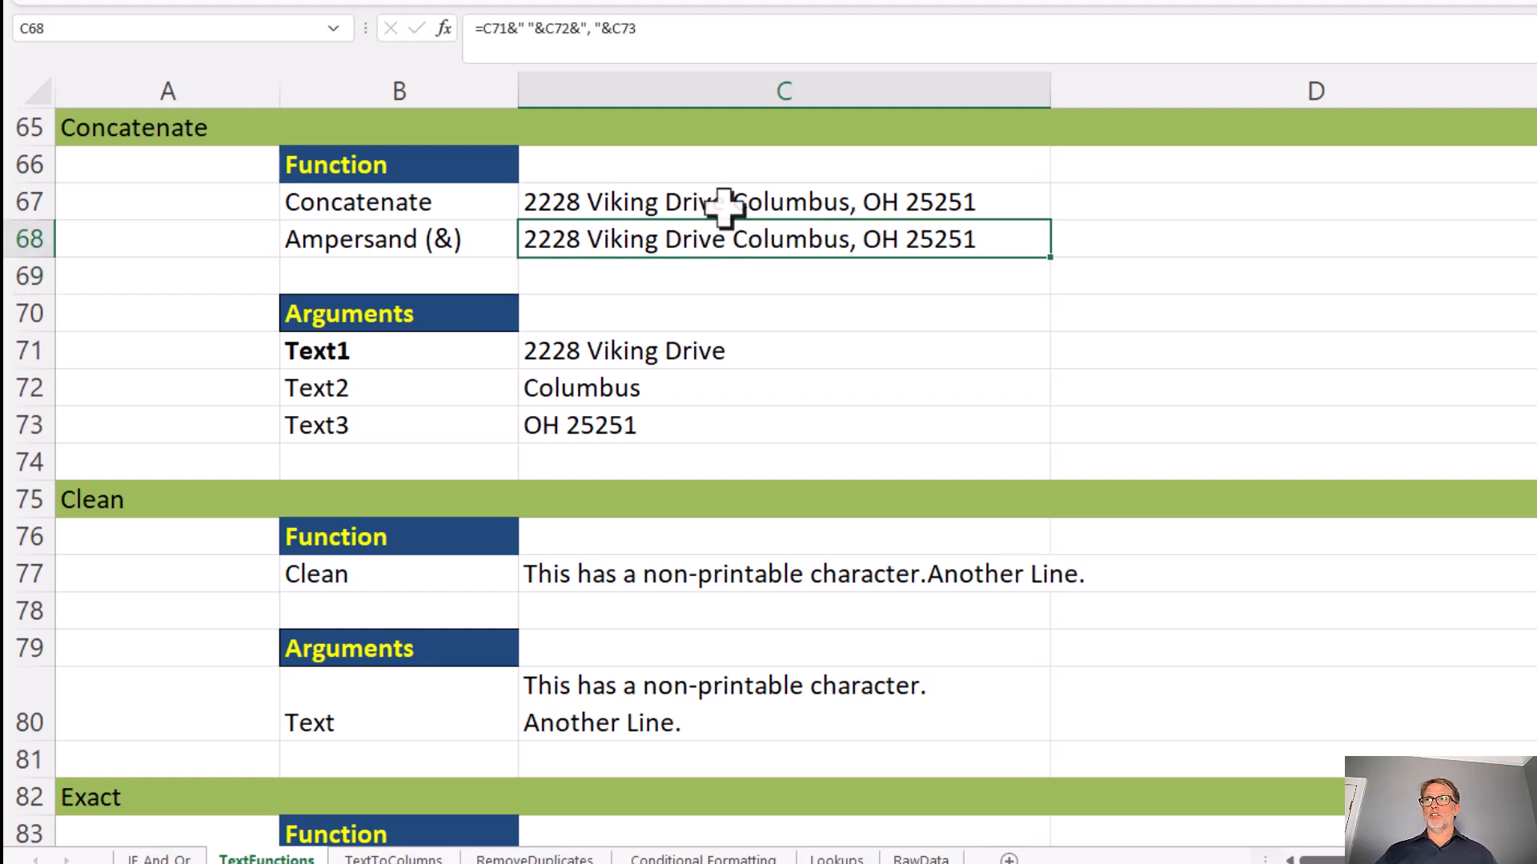
pyautogui.moveTo(728, 206); pyautogui.dragTo(730, 230)
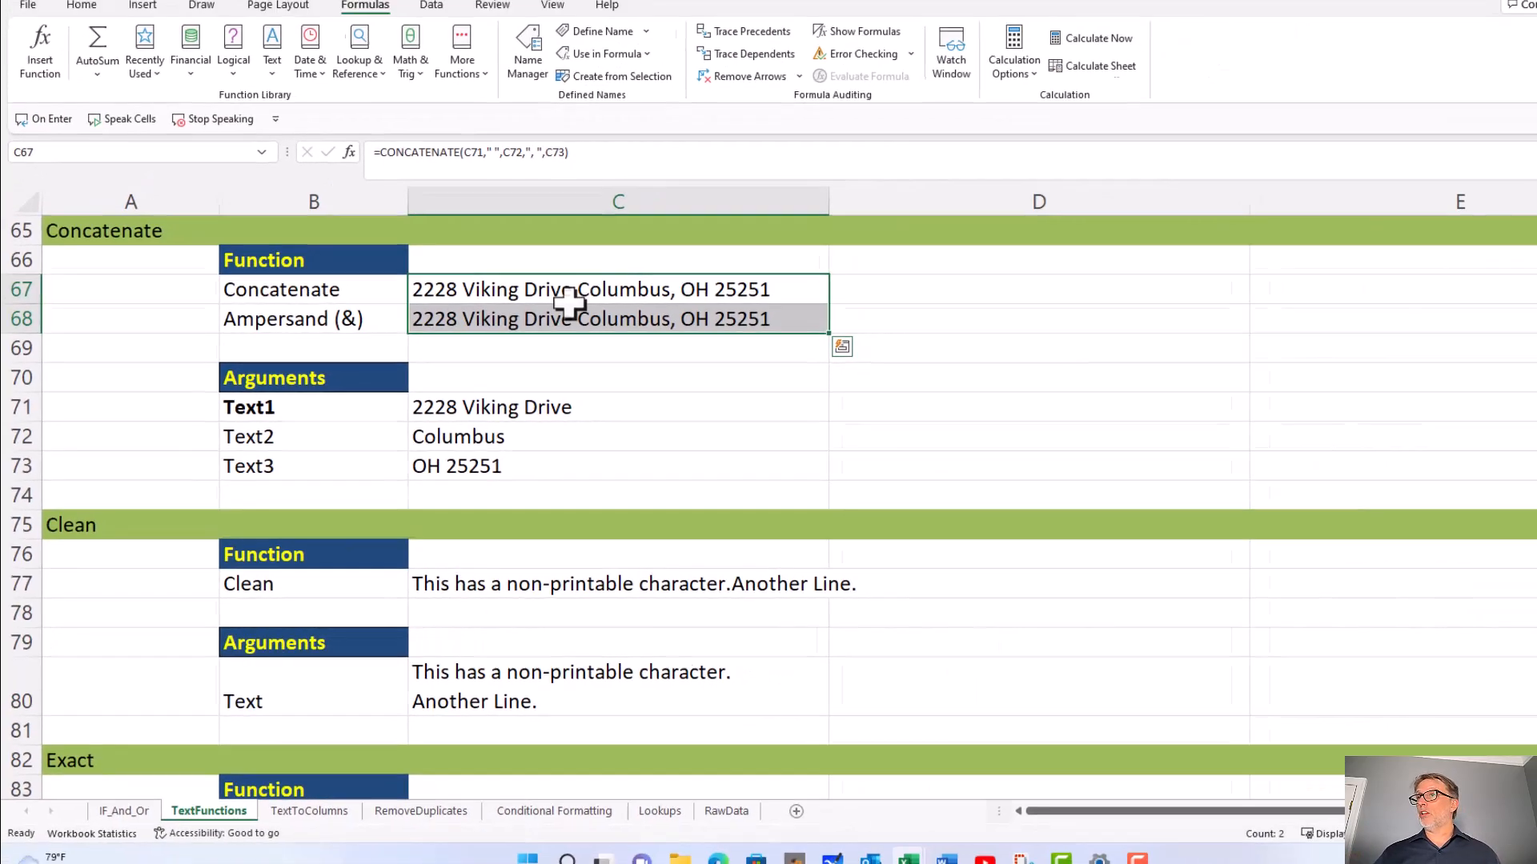
# Expand the formula bar and insert three extra line breaks after the first sentence in C80, the Clean example's text
pyautogui.scroll(-3, 704, 240)
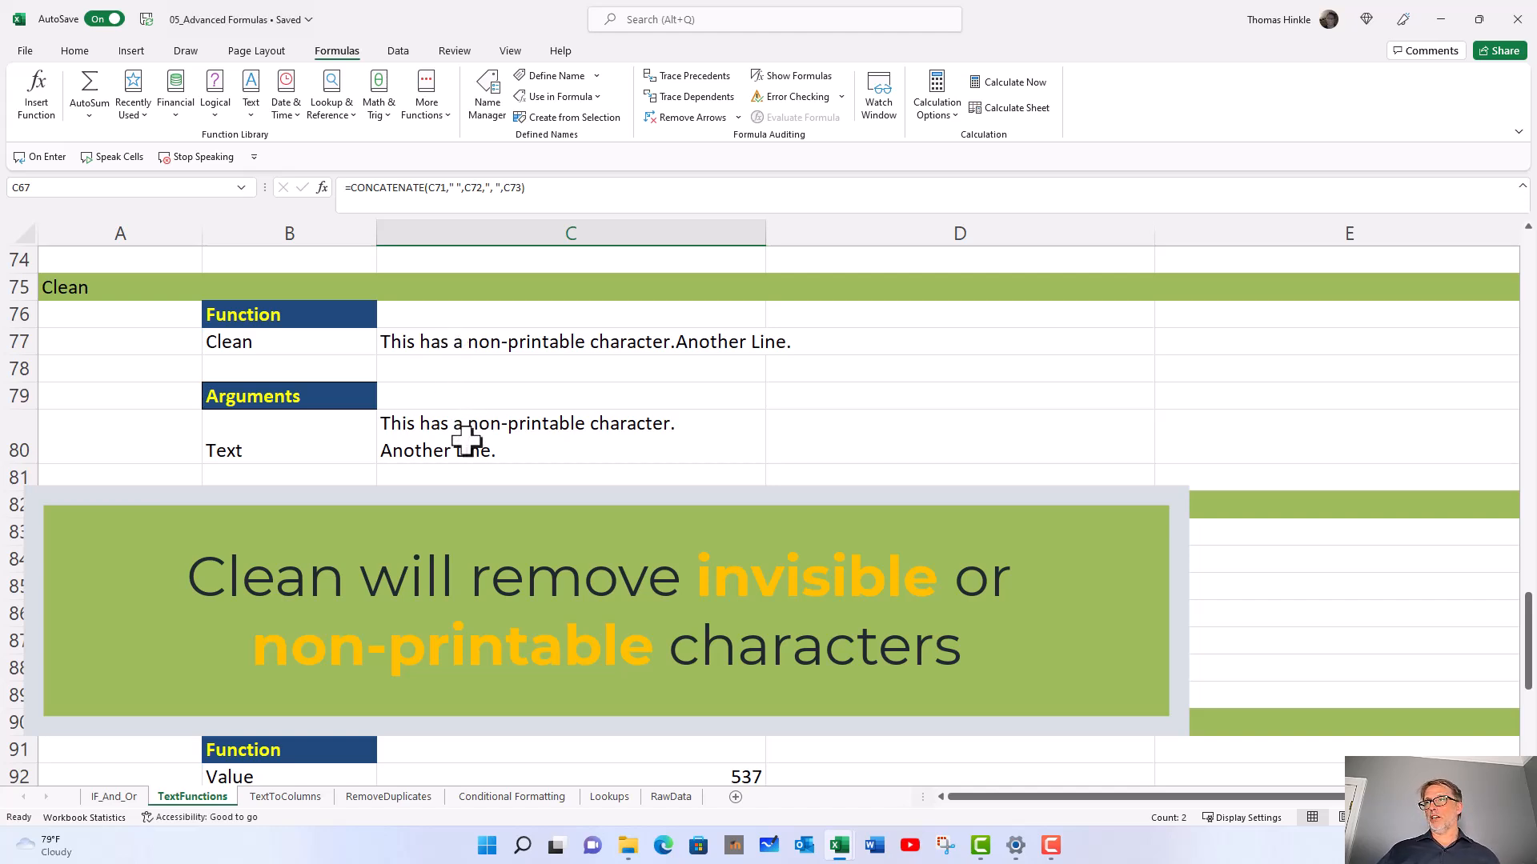
pyautogui.click(448, 454)
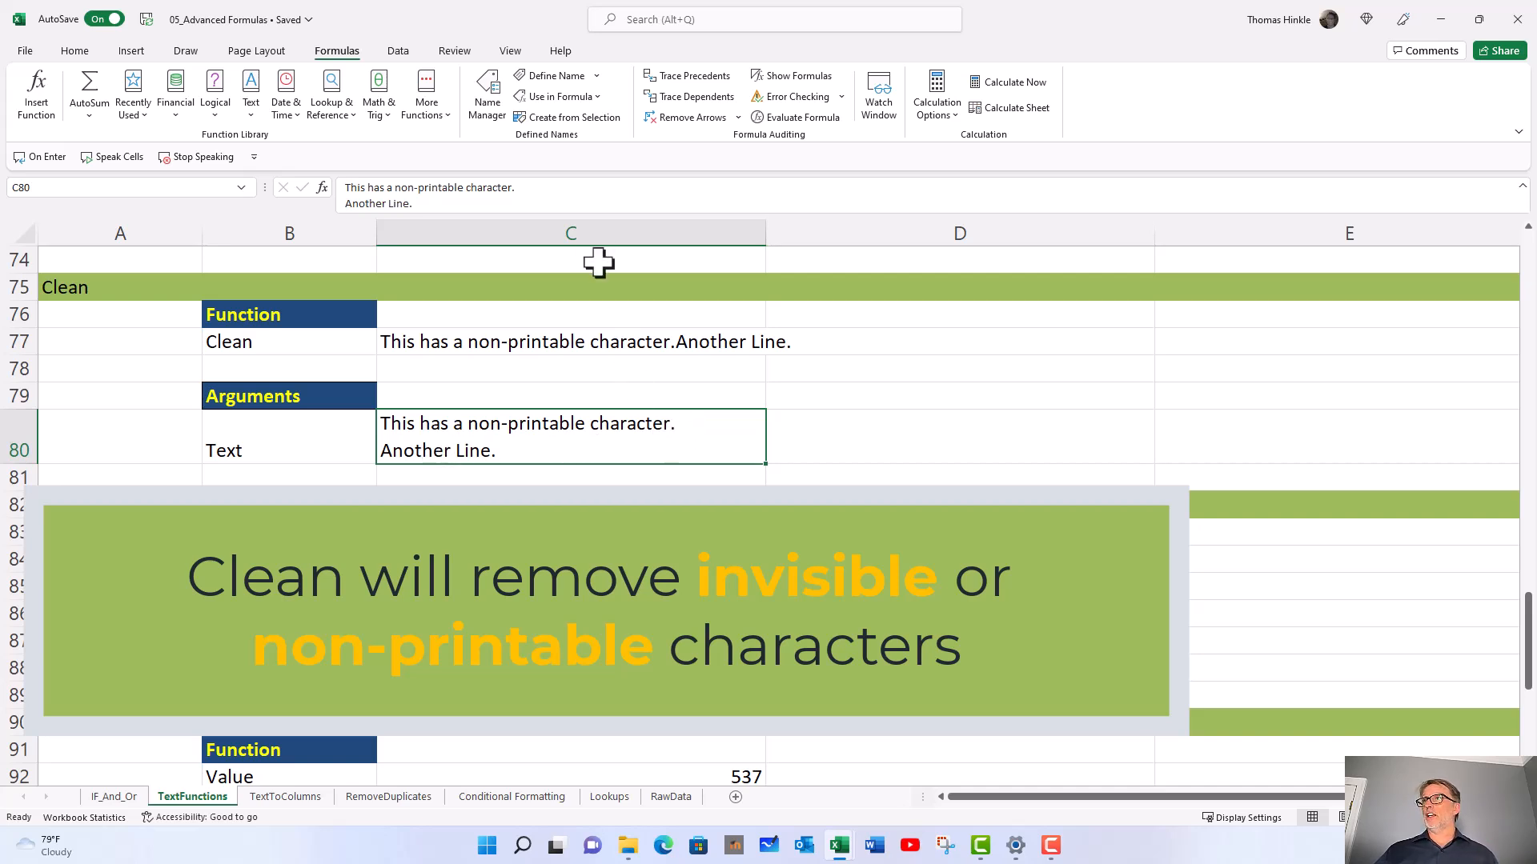
pyautogui.click(550, 190)
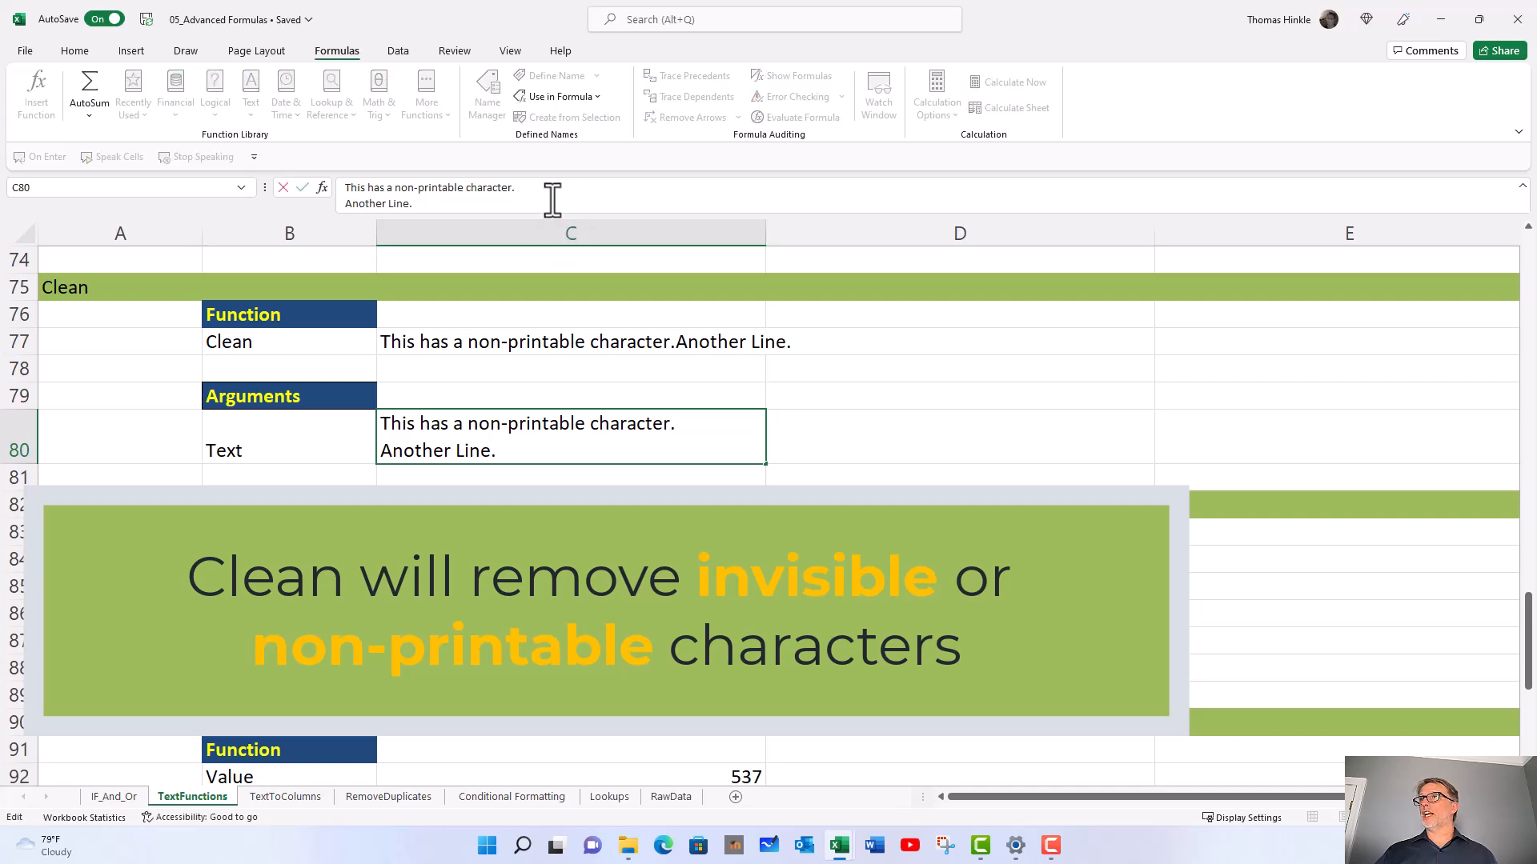
pyautogui.moveTo(545, 213); pyautogui.dragTo(546, 247)
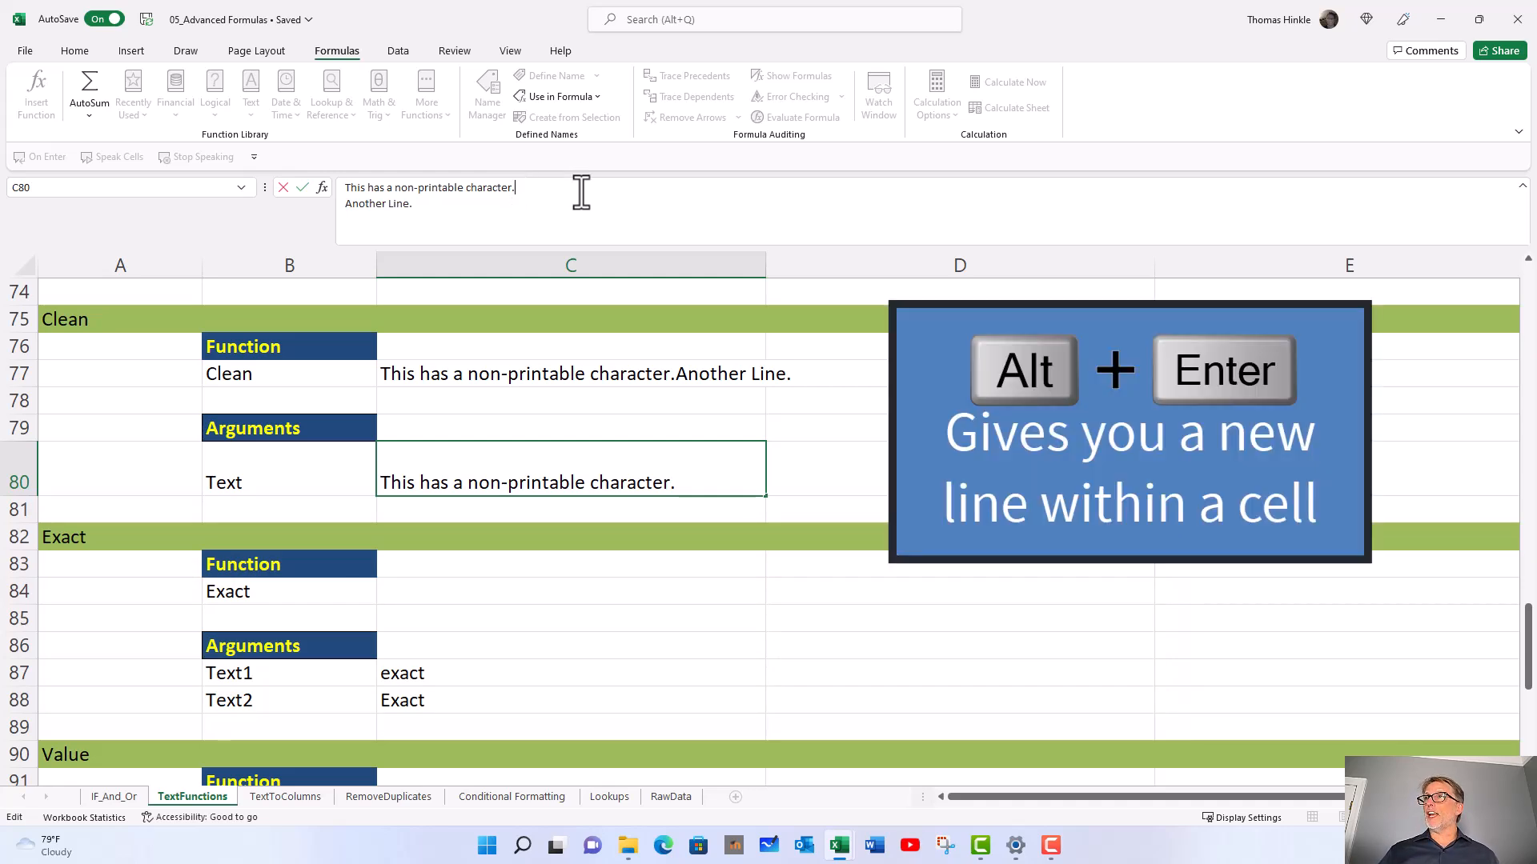
pyautogui.hotkey('alt', 'Return')
pyautogui.hotkey('alt', 'Return')
pyautogui.hotkey('alt', 'Return')
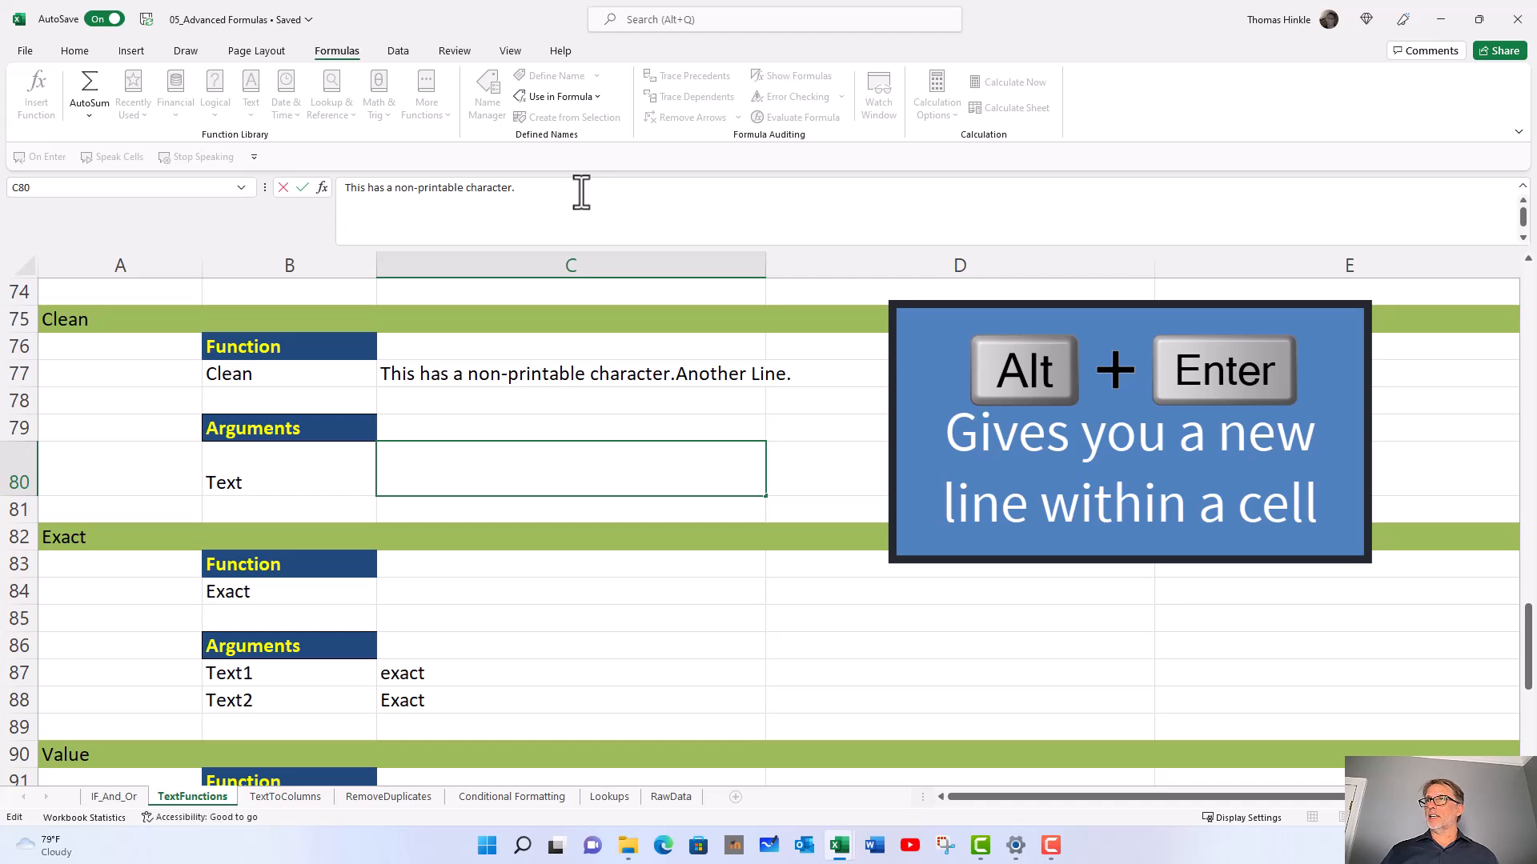
pyautogui.press('Return')
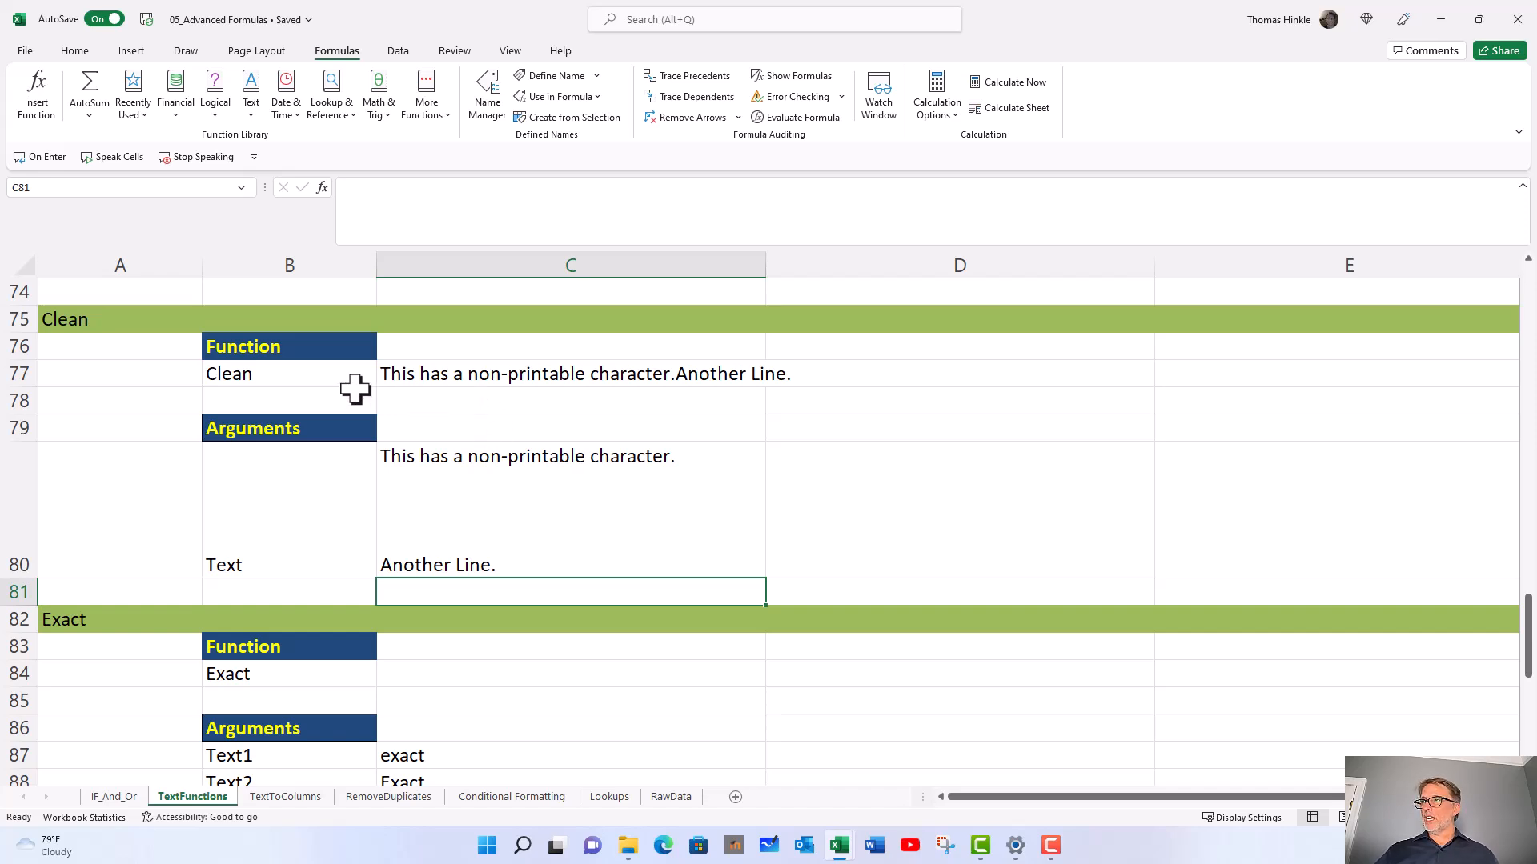
# Clear the existing Clean example in C77 and re-enter it as =CLEAN(C80)
pyautogui.click(445, 377)
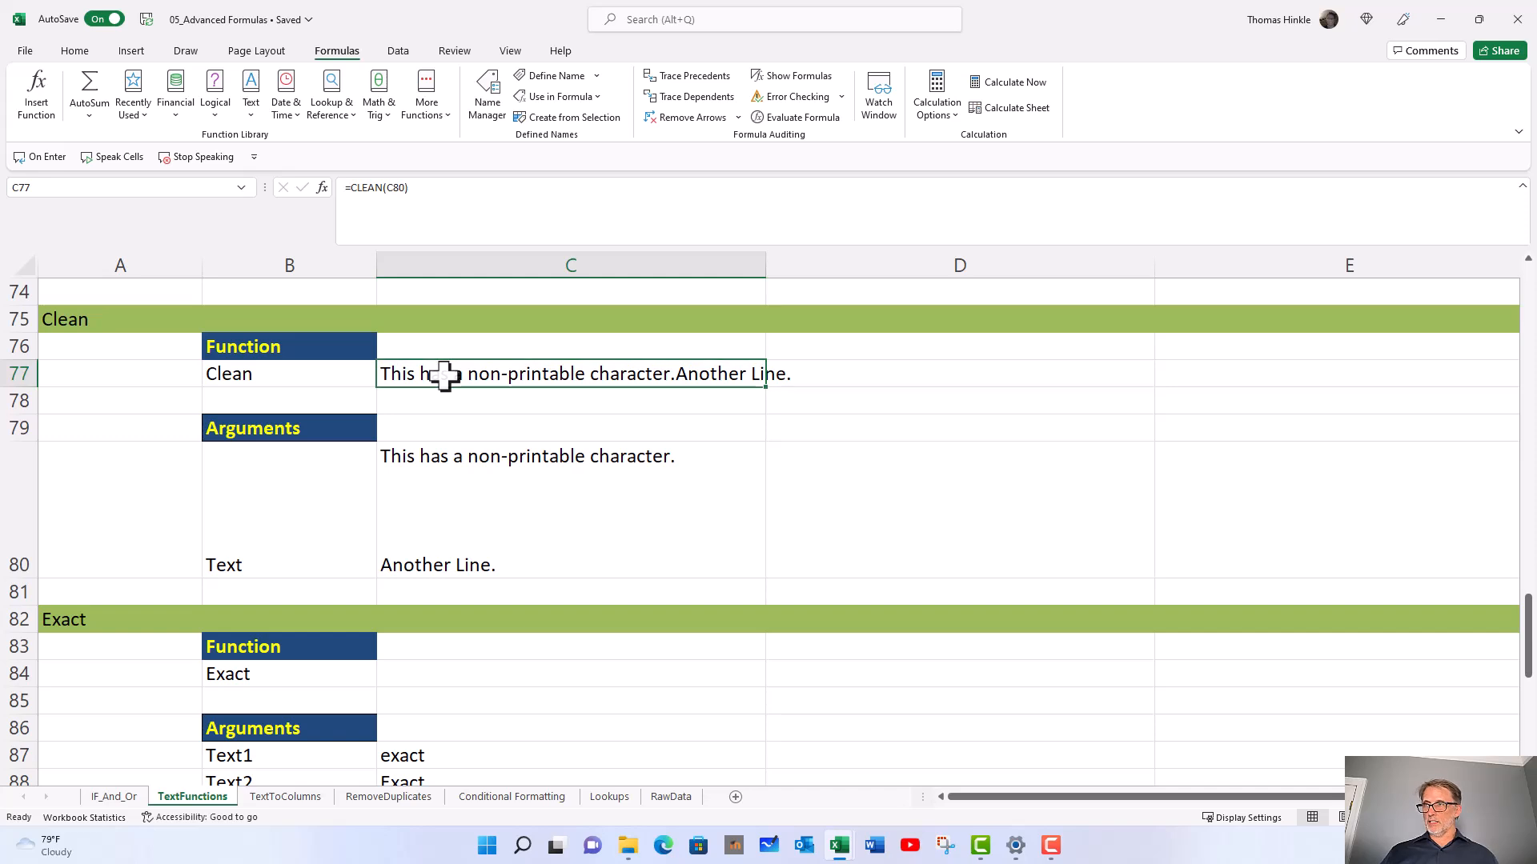
pyautogui.press('Delete')
pyautogui.press('Down')
pyautogui.press('Up')
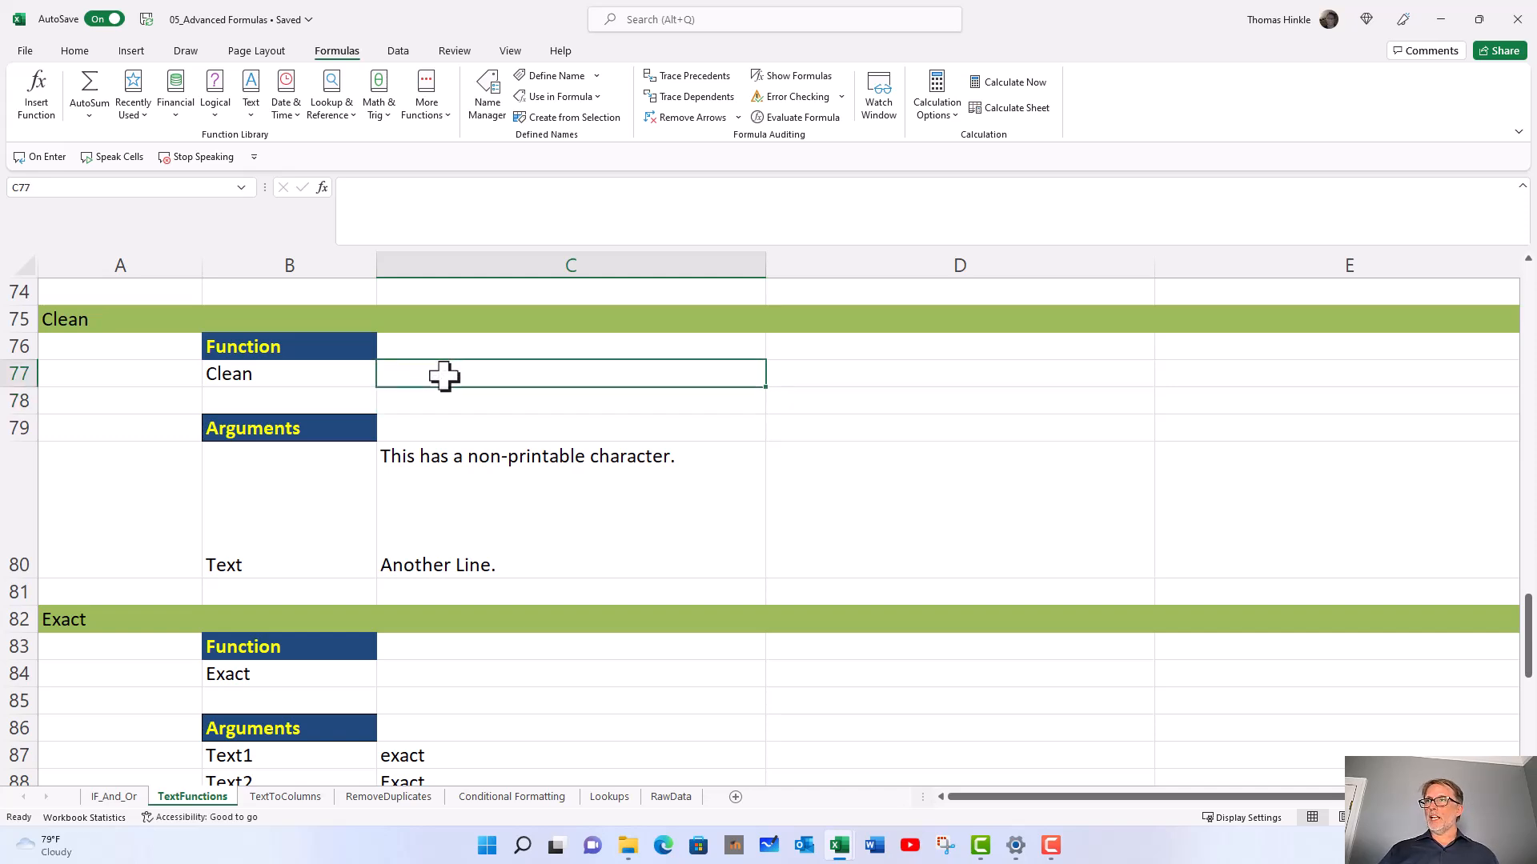
pyautogui.write('=clean(')
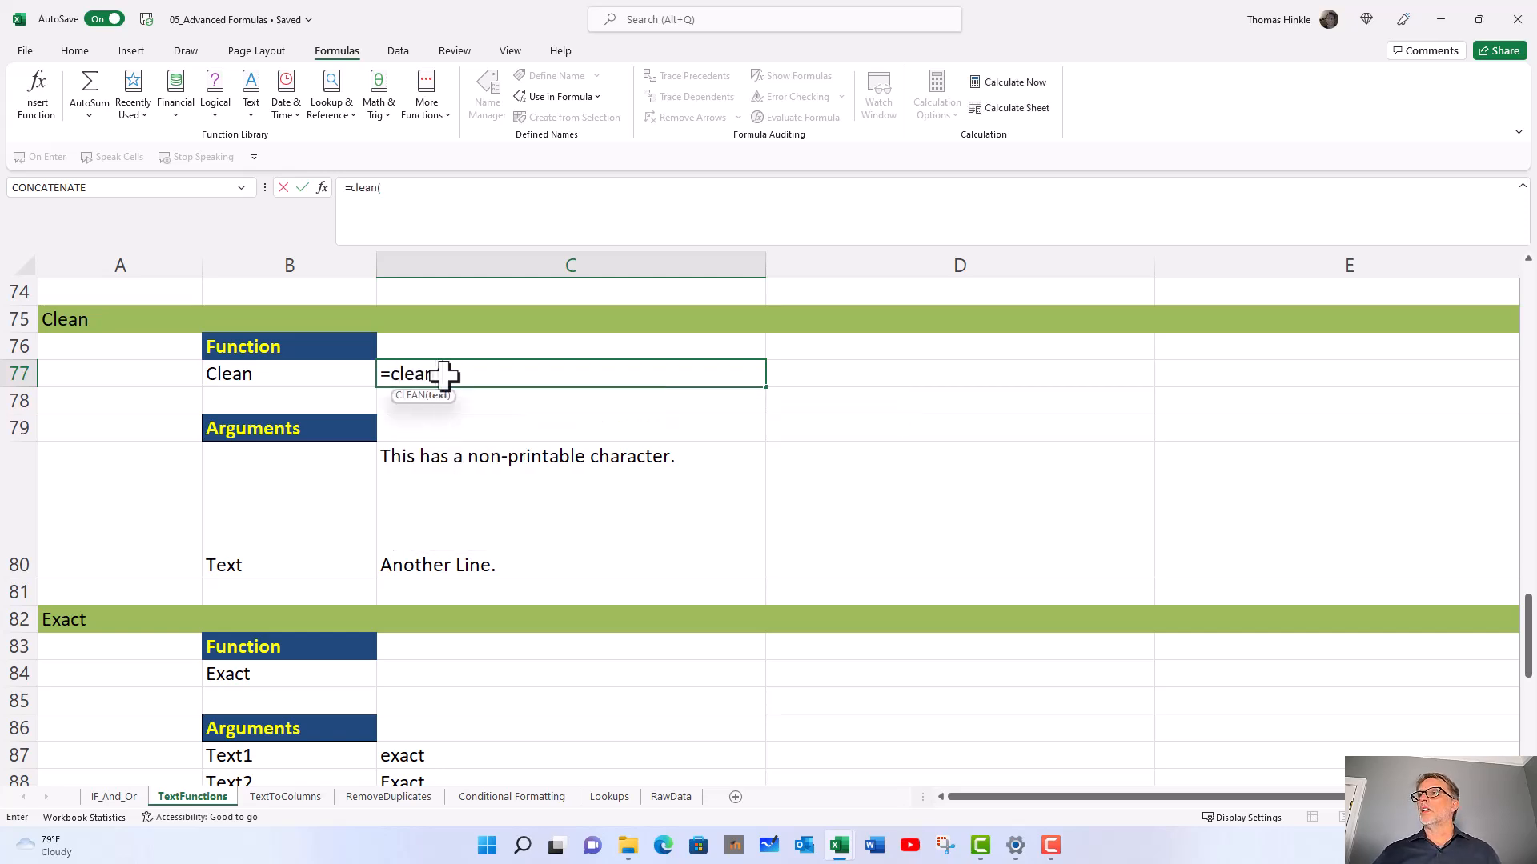
pyautogui.click(446, 518)
pyautogui.write(')')
pyautogui.press('Return')
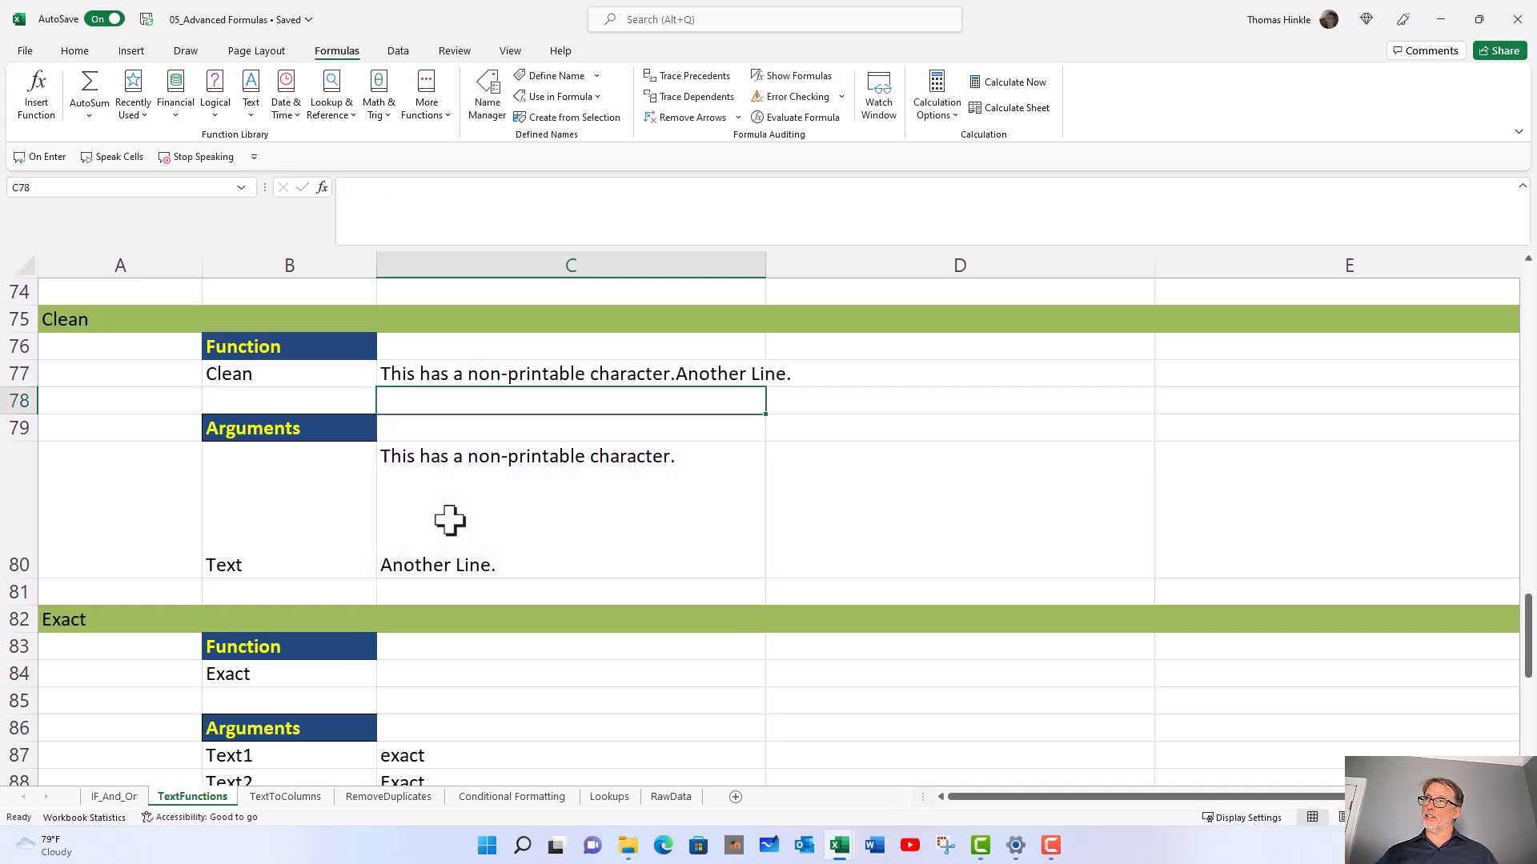
pyautogui.click(463, 376)
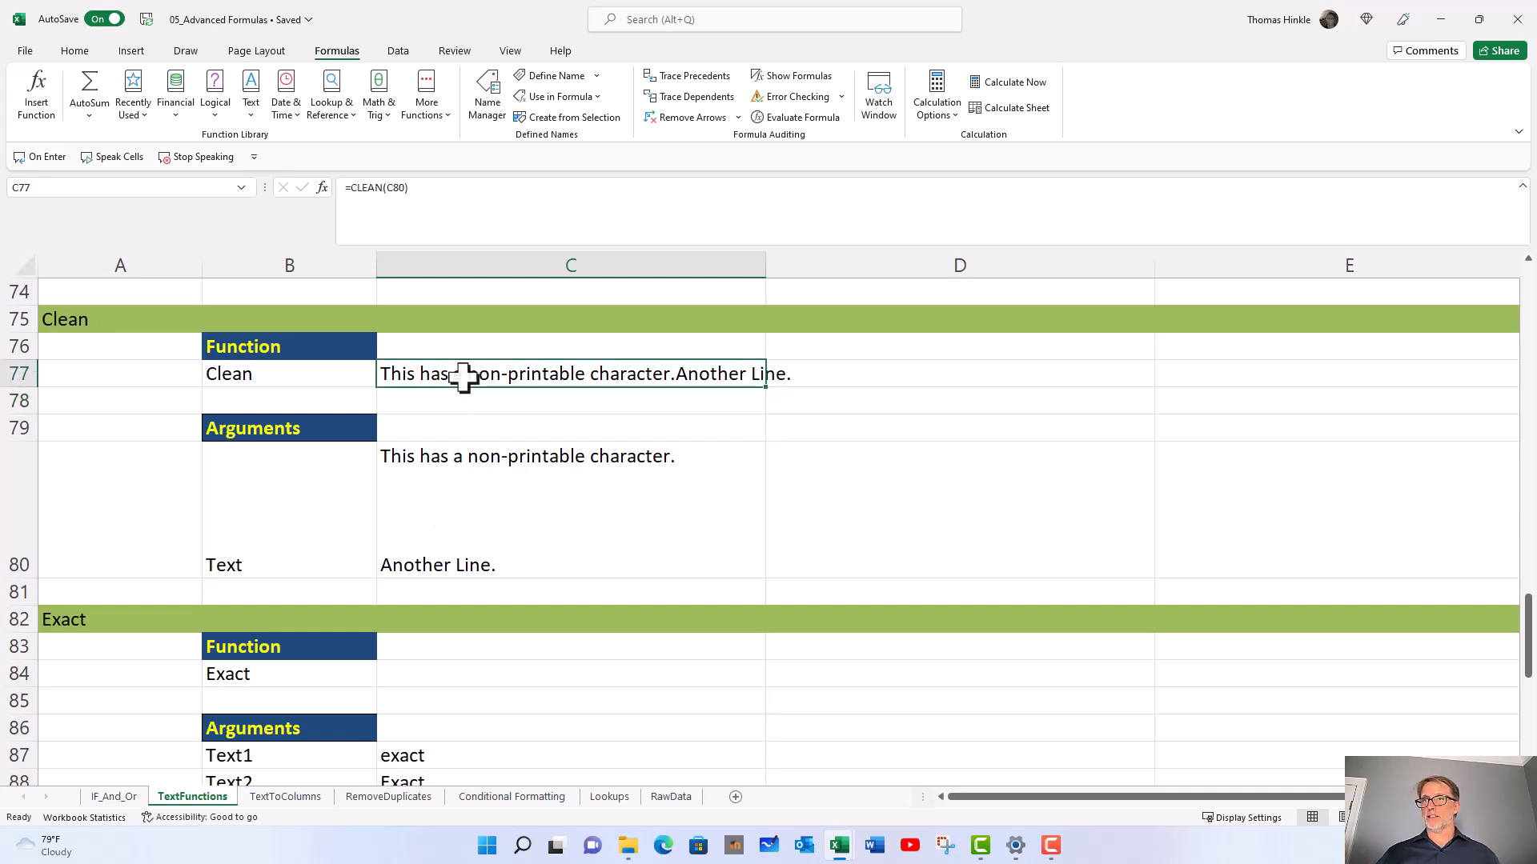
# Enter =EXACT(C87,C88) in C84 to compare the two text arguments of the Exact example
pyautogui.scroll(-2, 464, 376)
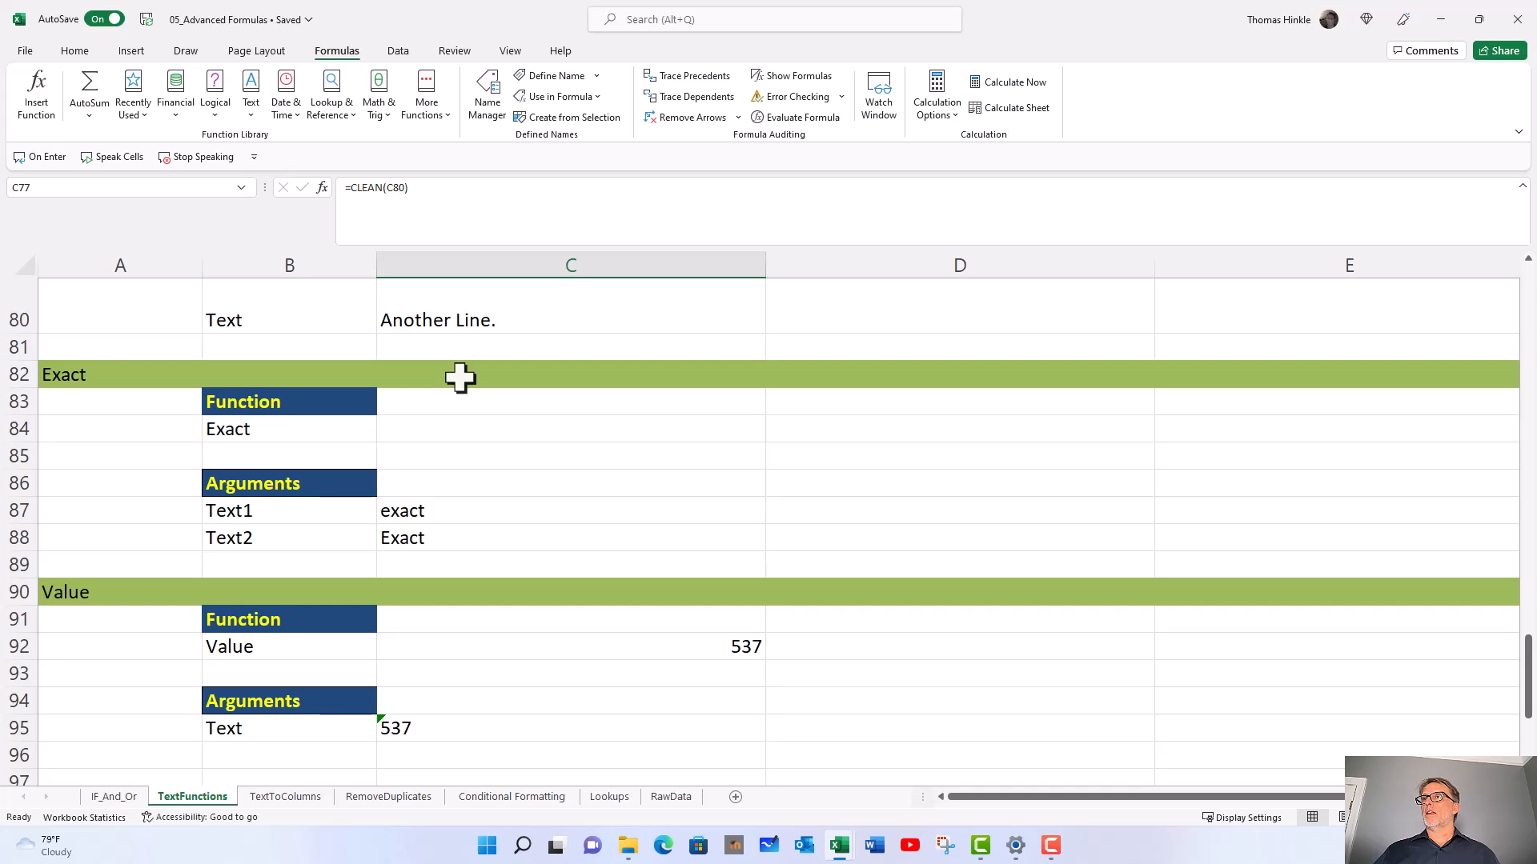
pyautogui.scroll(-1, 462, 377)
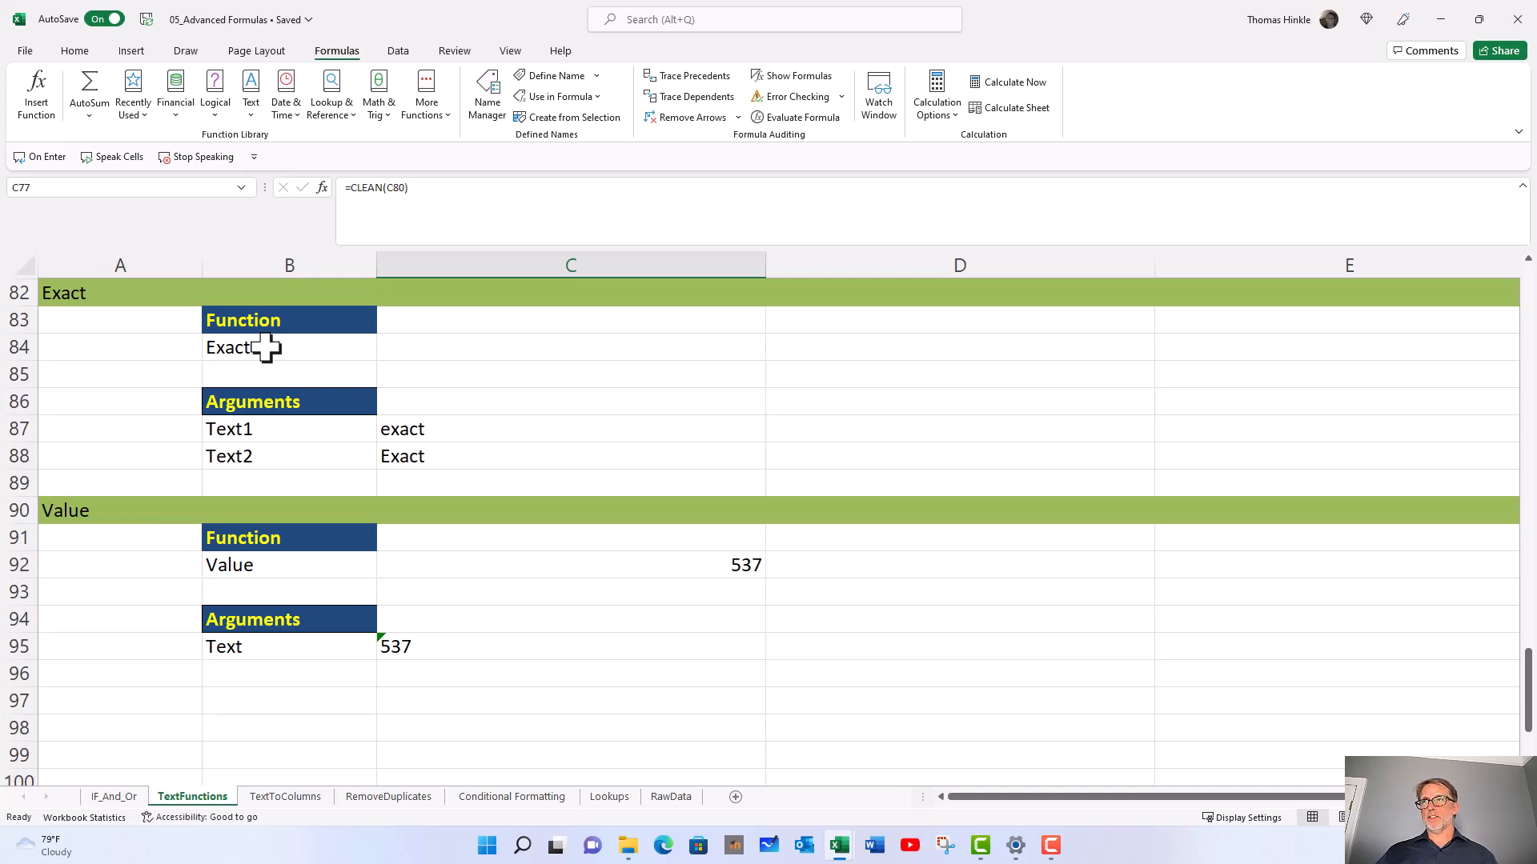
pyautogui.click(408, 347)
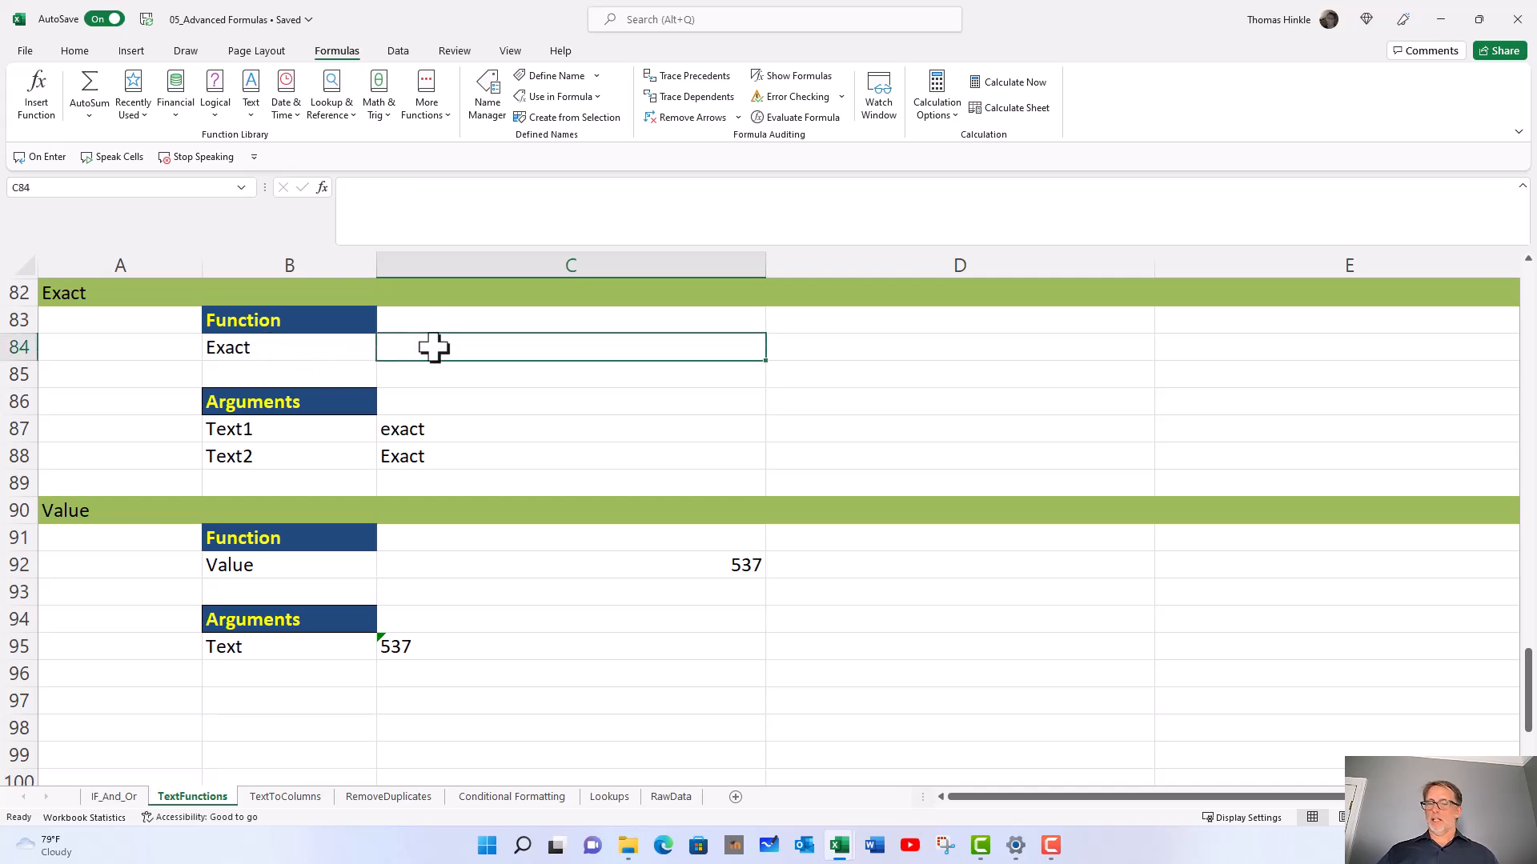
pyautogui.write('=exact')
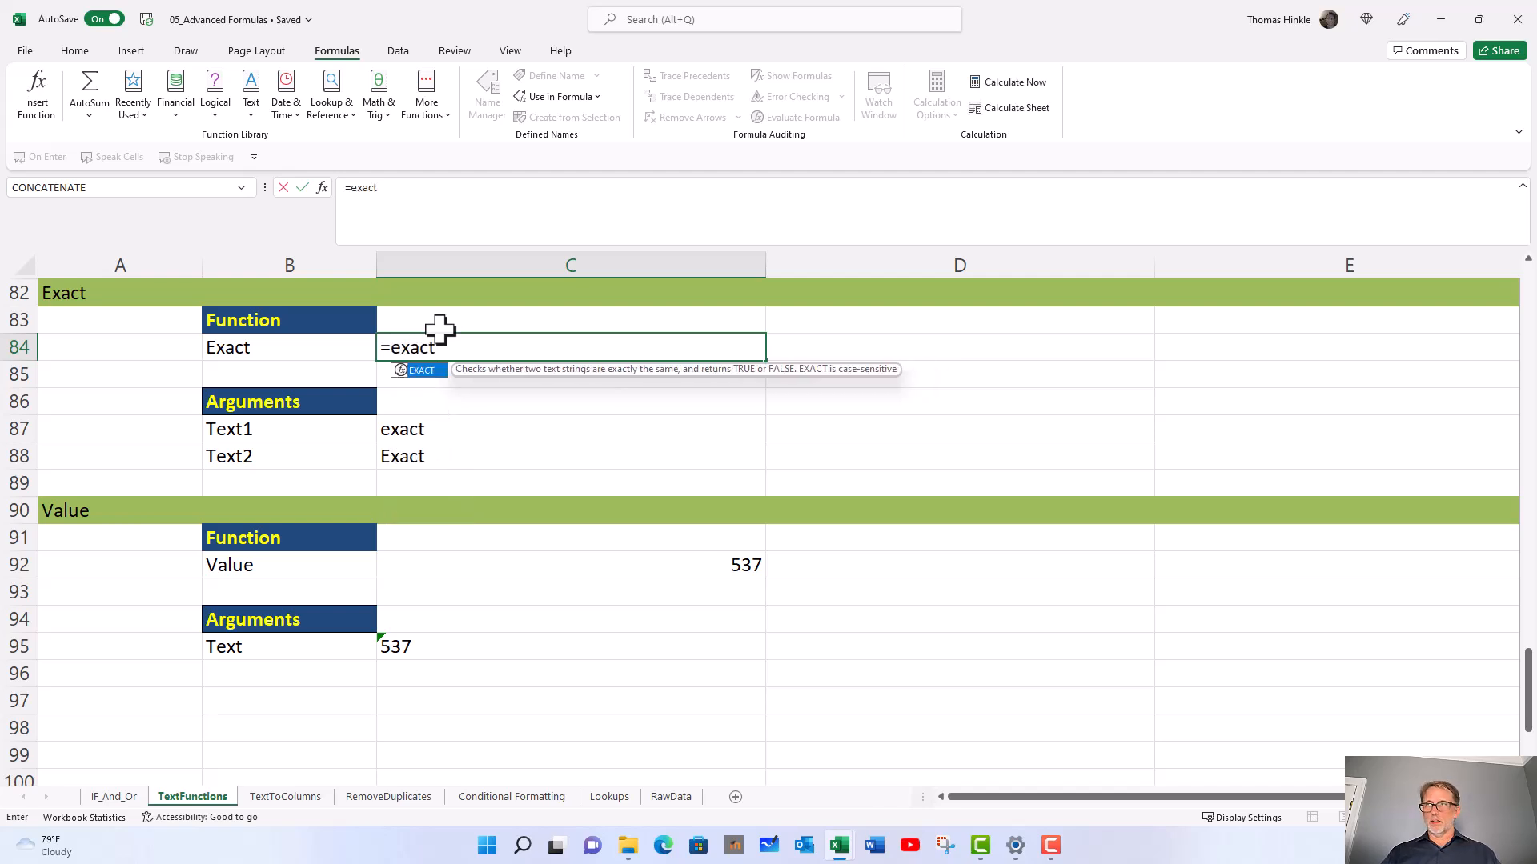
pyautogui.write('(')
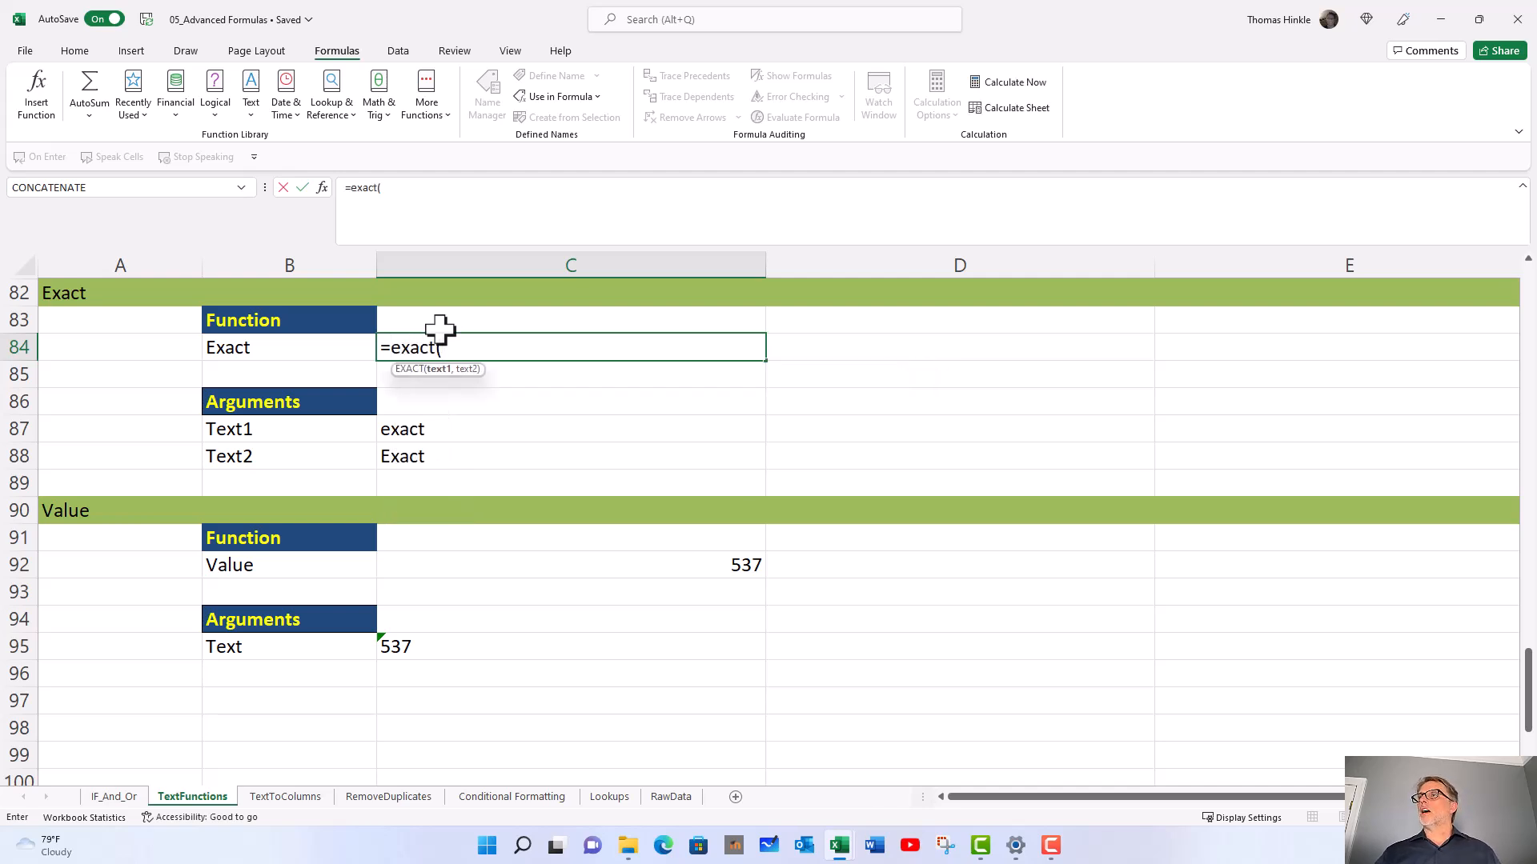
pyautogui.click(408, 429)
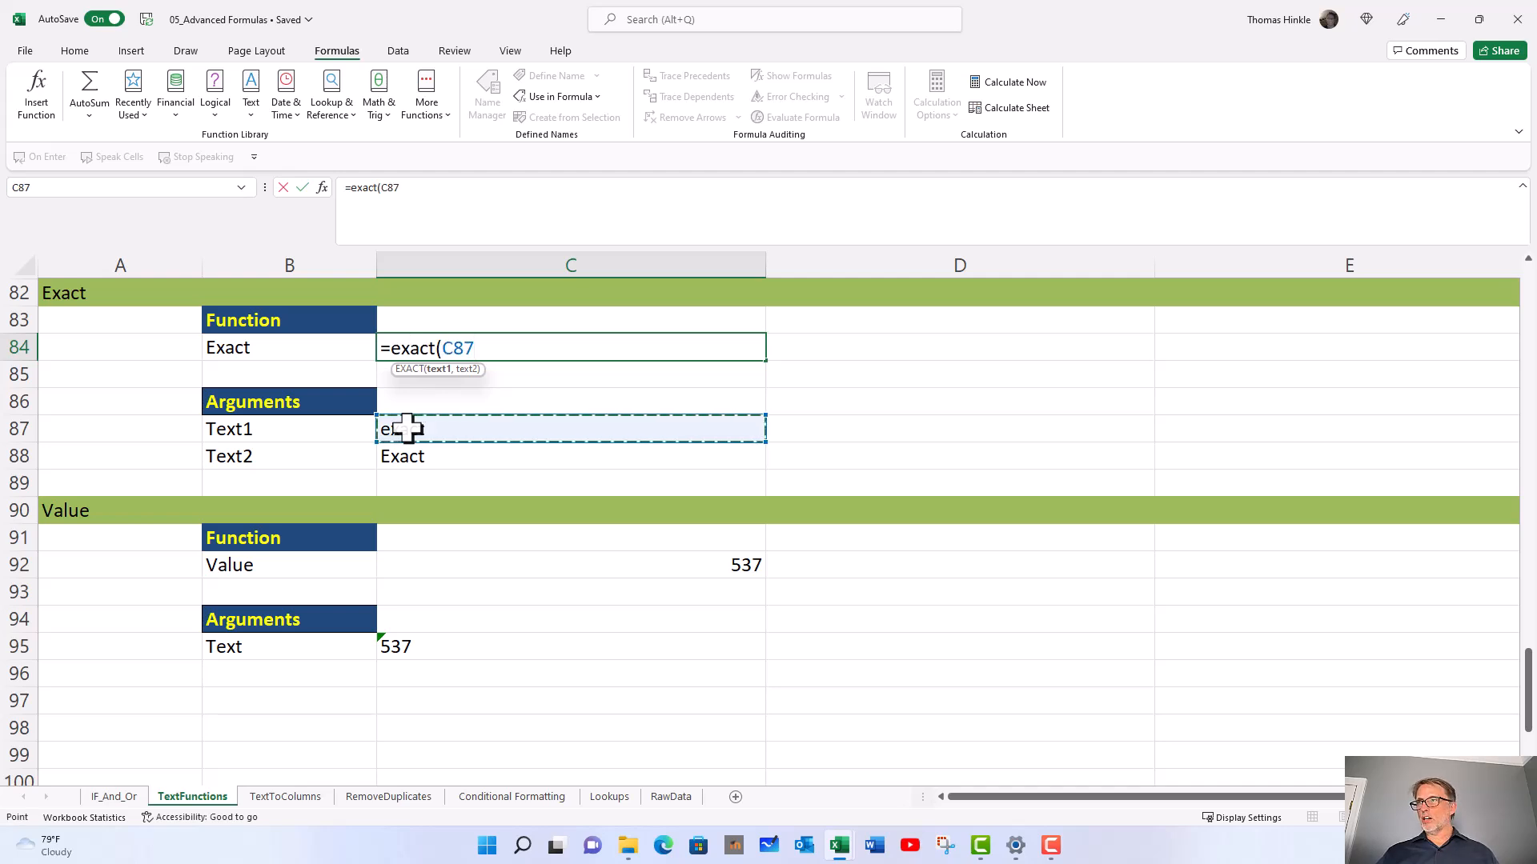
pyautogui.write(',')
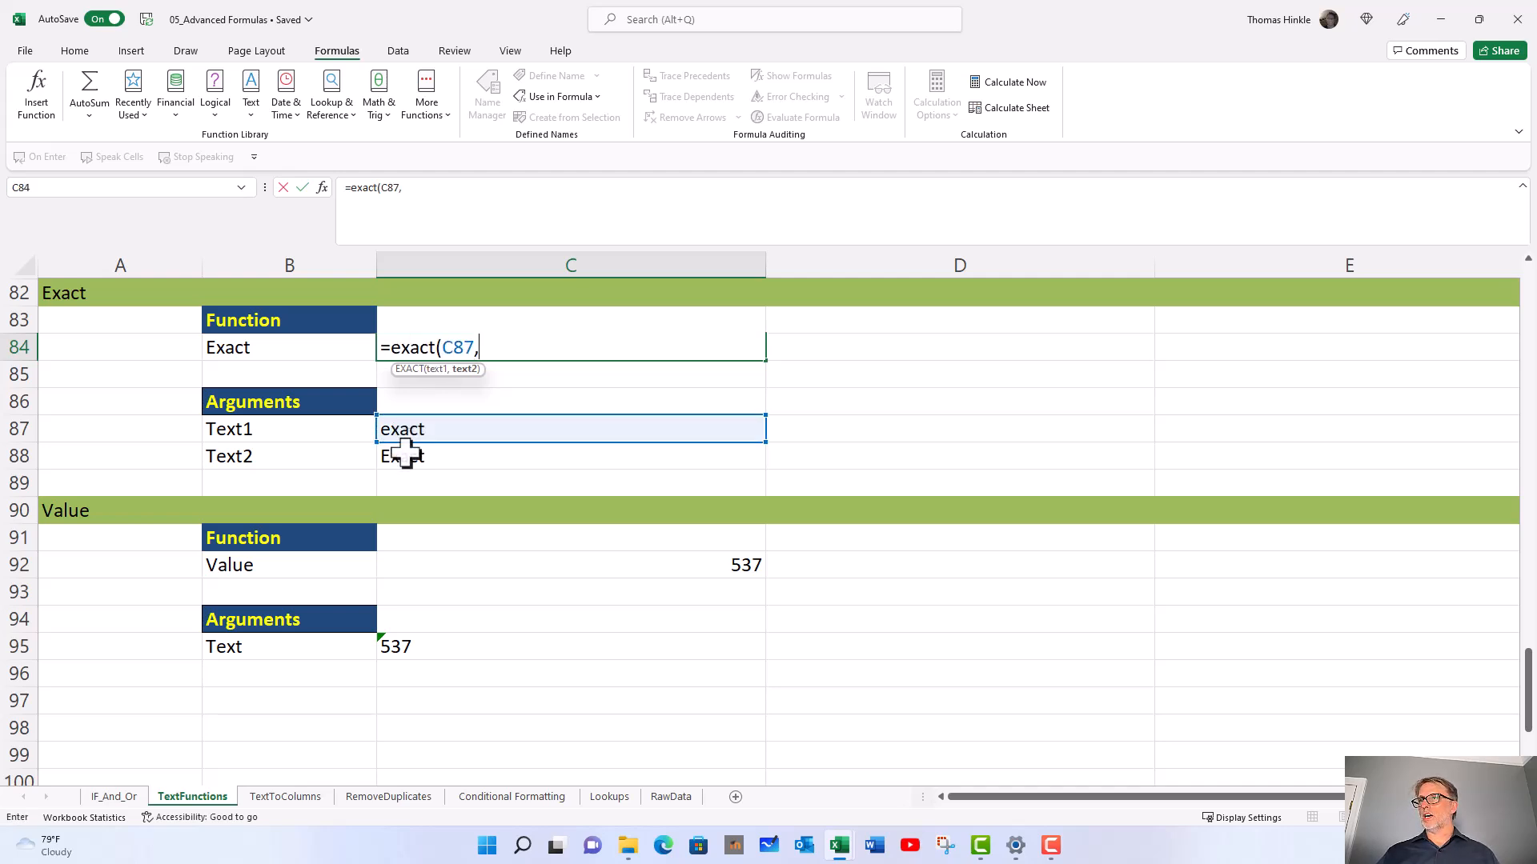
pyautogui.click(406, 456)
pyautogui.write(')')
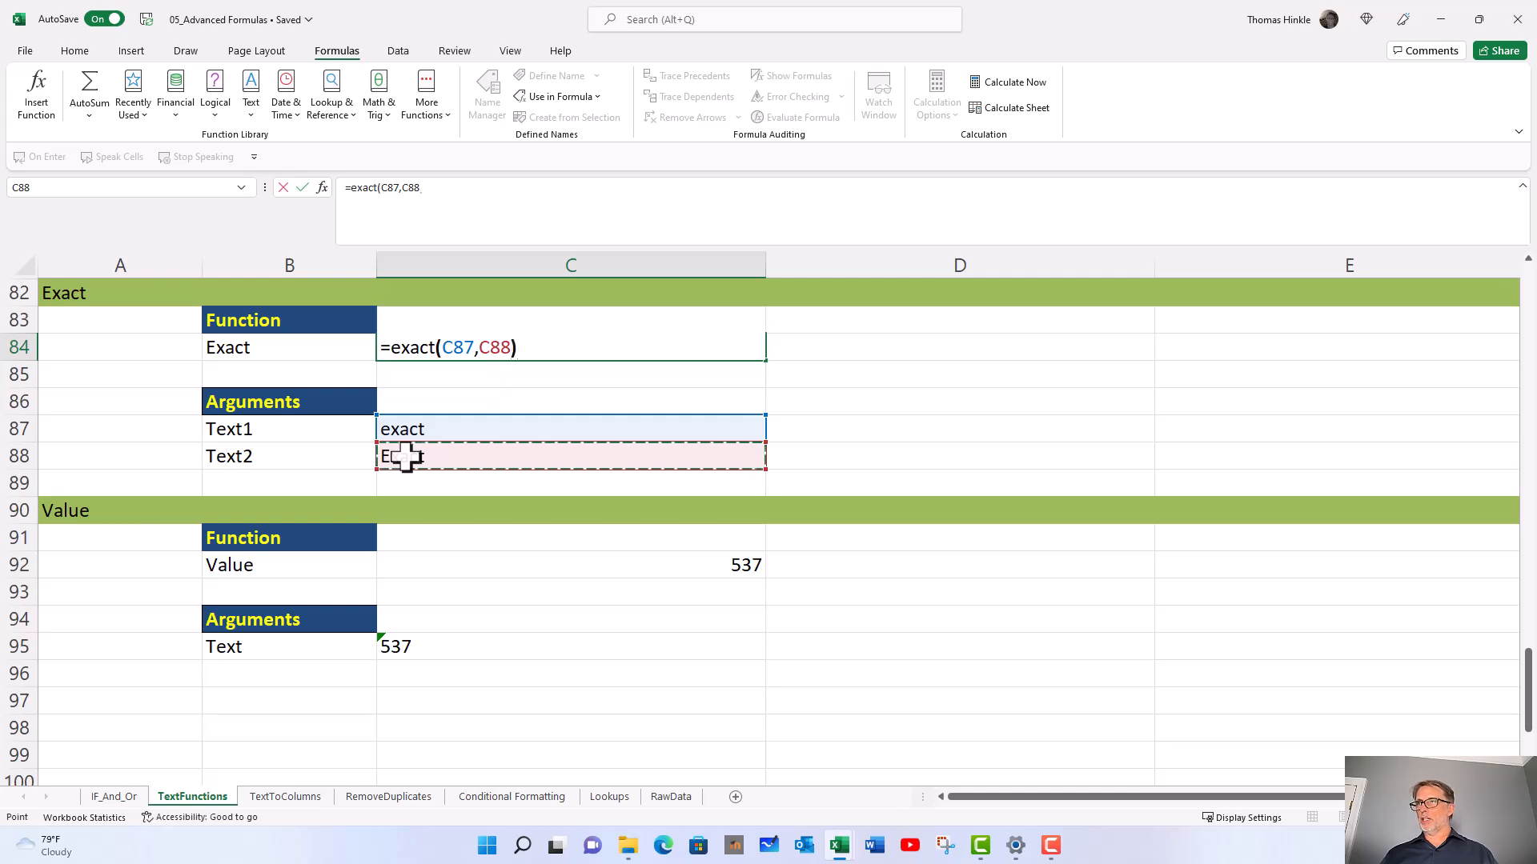
pyautogui.press('Return')
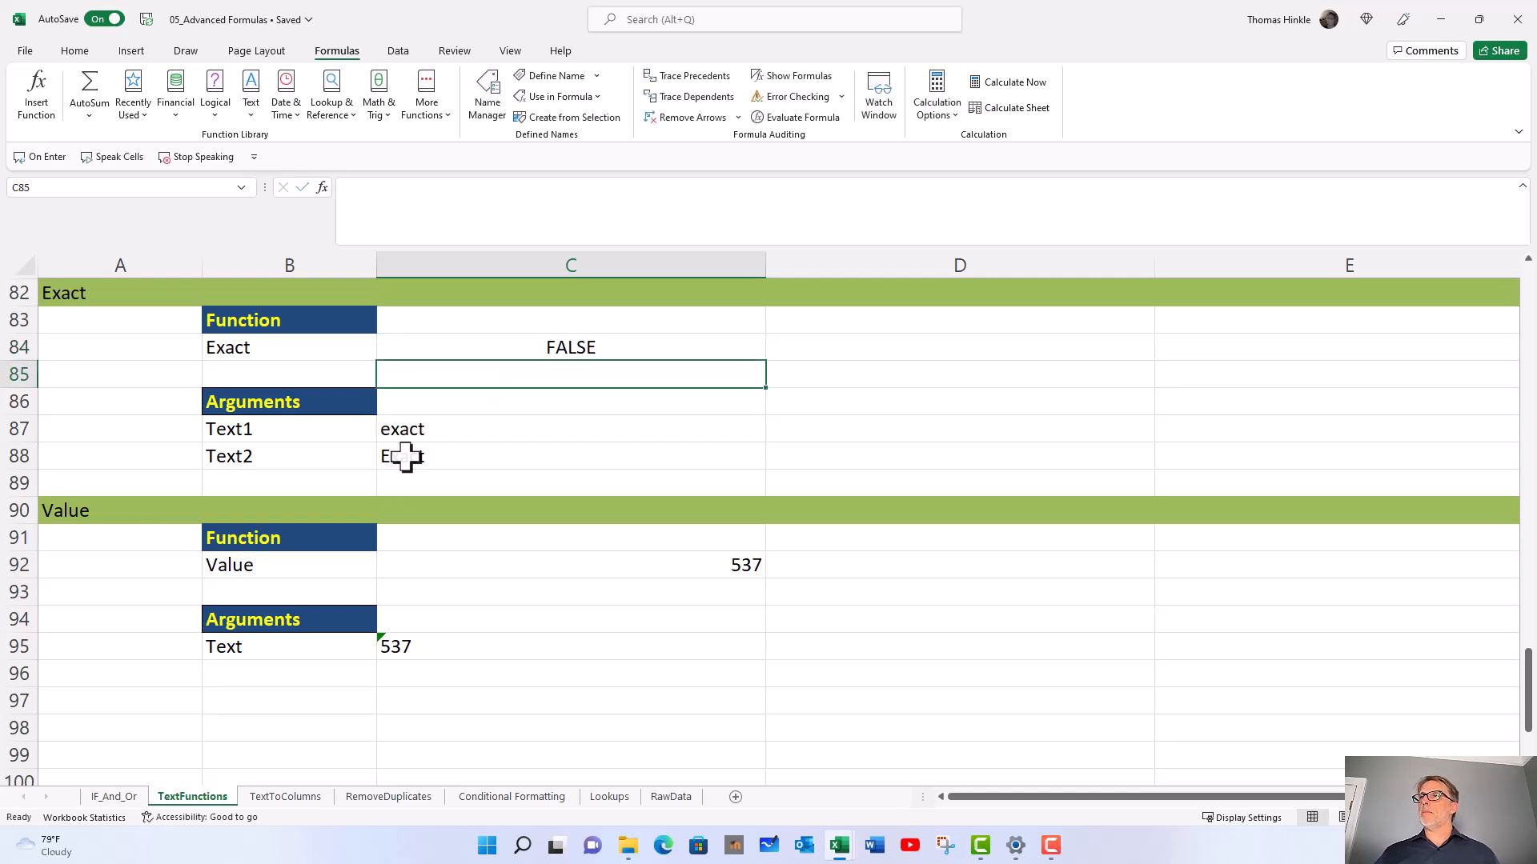
pyautogui.click(514, 351)
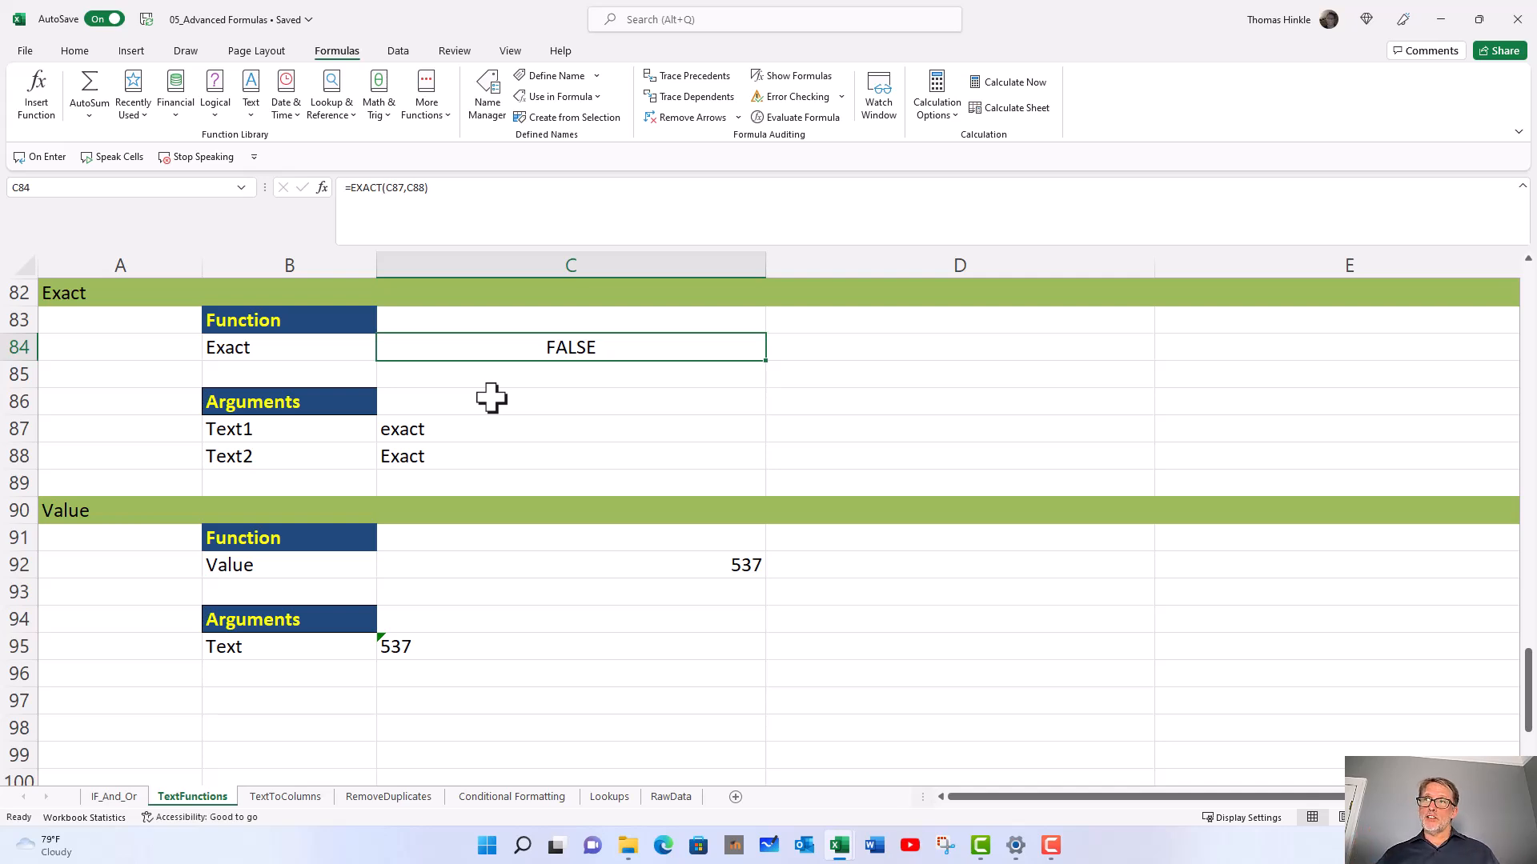
# Capitalize the first letter of the Text1 argument in C87 so it reads Exact
pyautogui.click(415, 433)
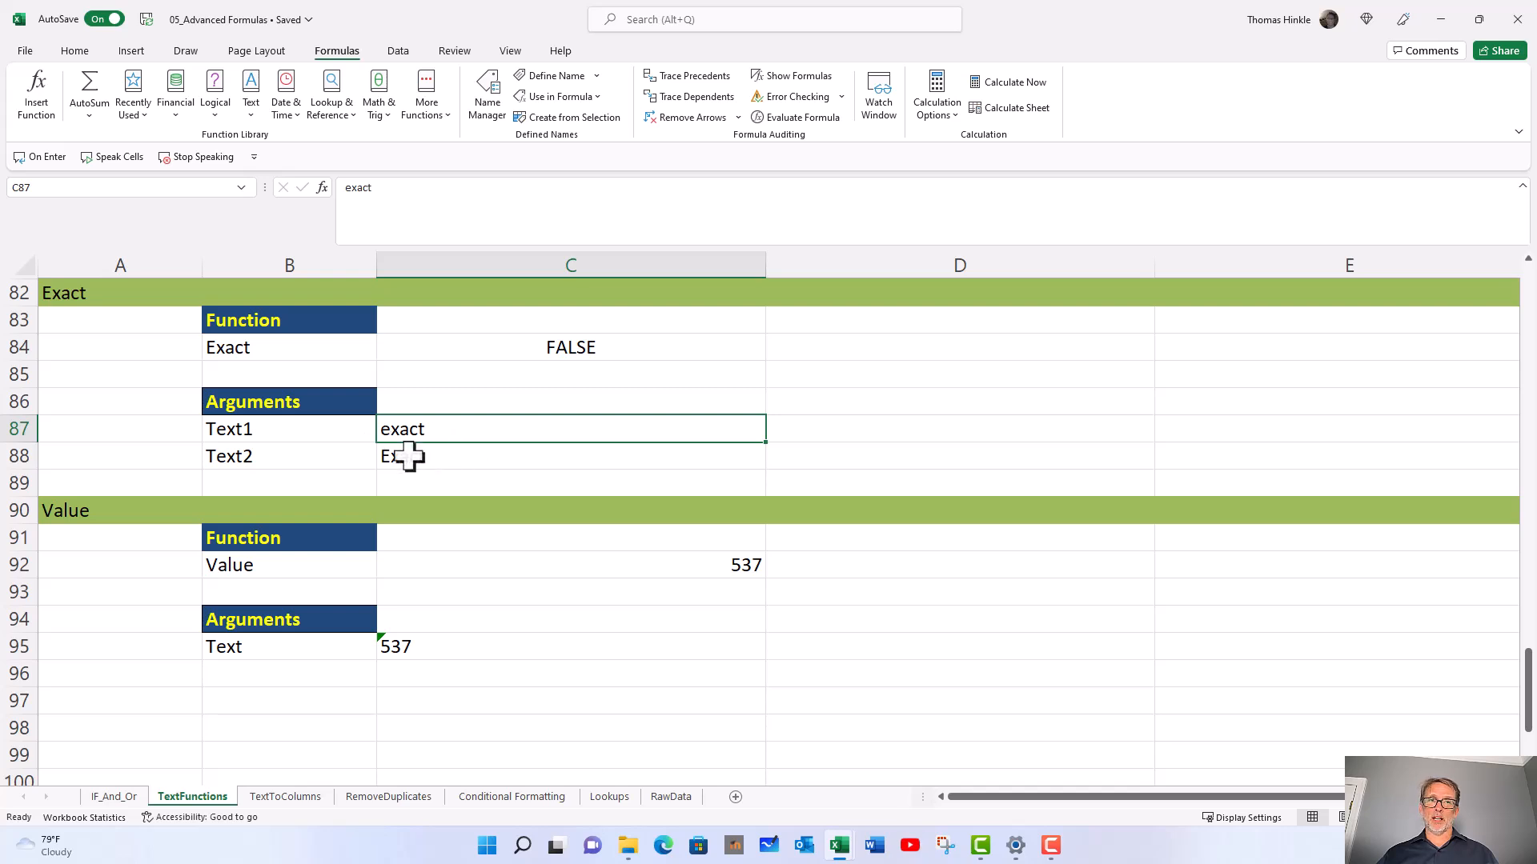
pyautogui.doubleClick(390, 429)
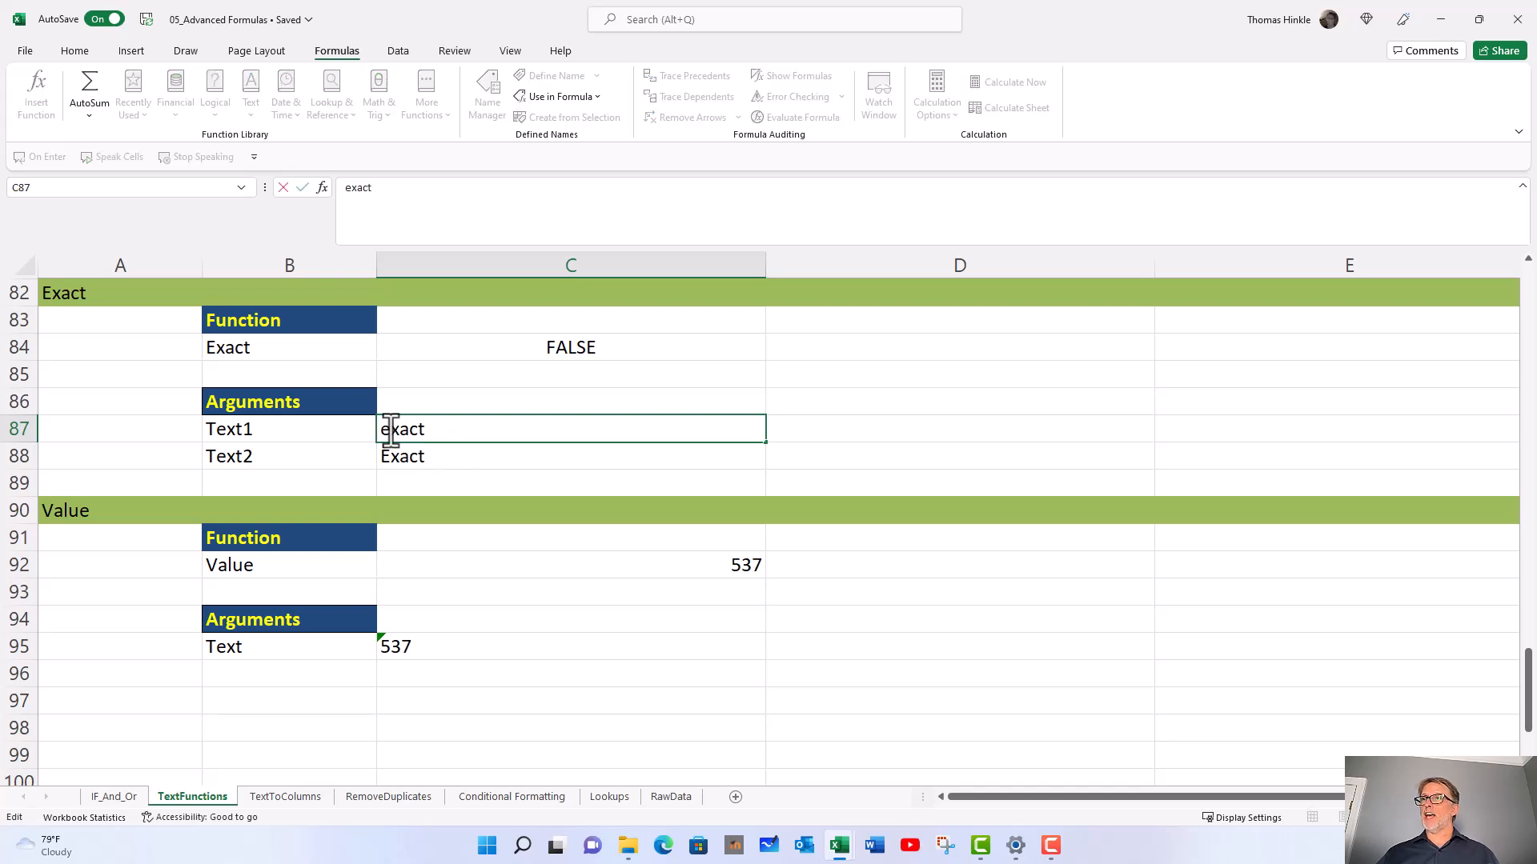
pyautogui.press('BackSpace')
pyautogui.write('E')
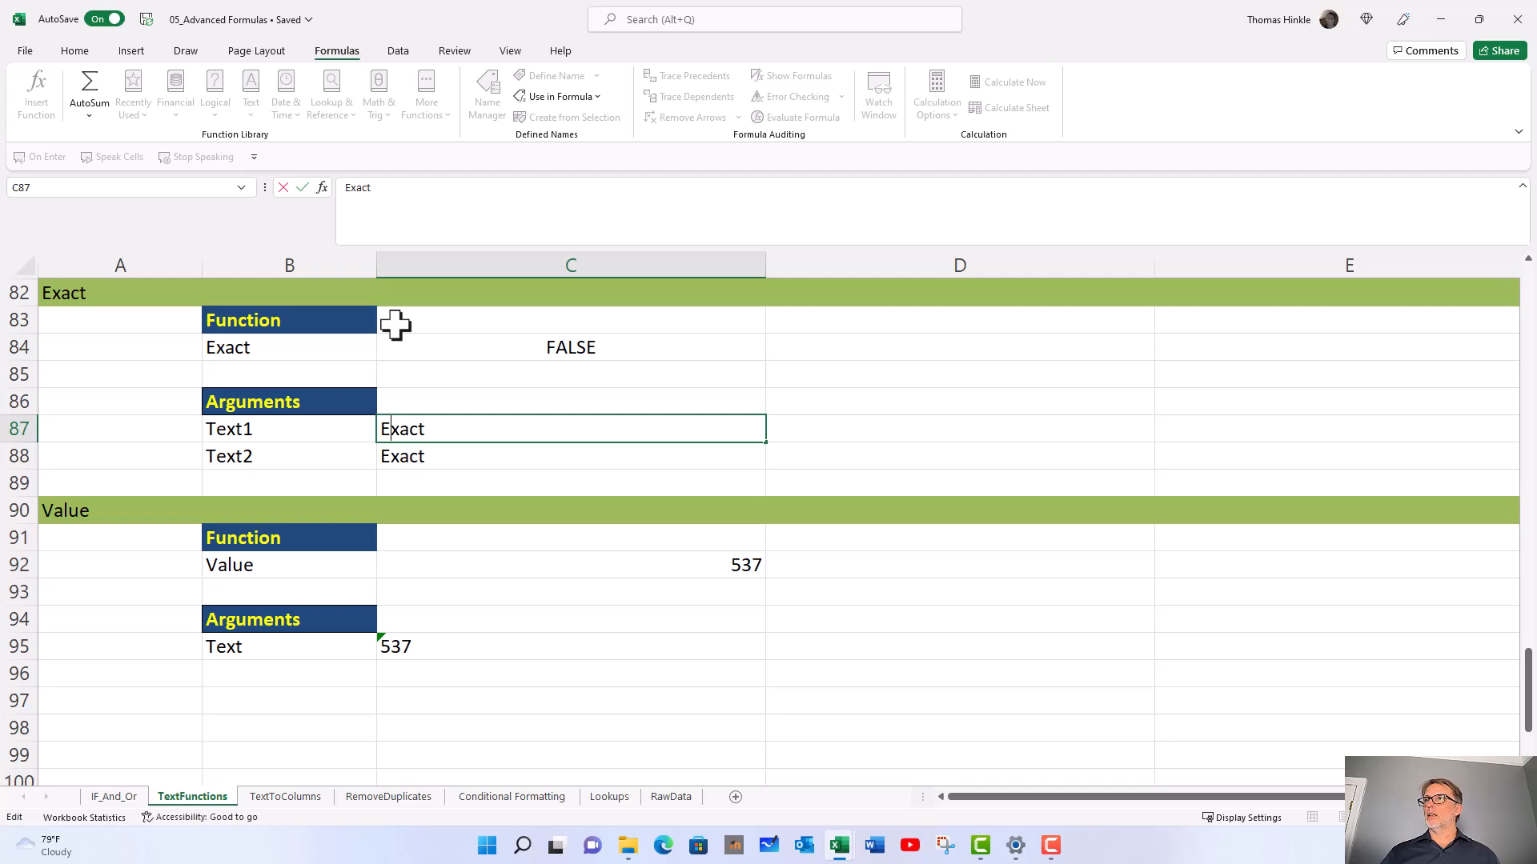
pyautogui.press('Return')
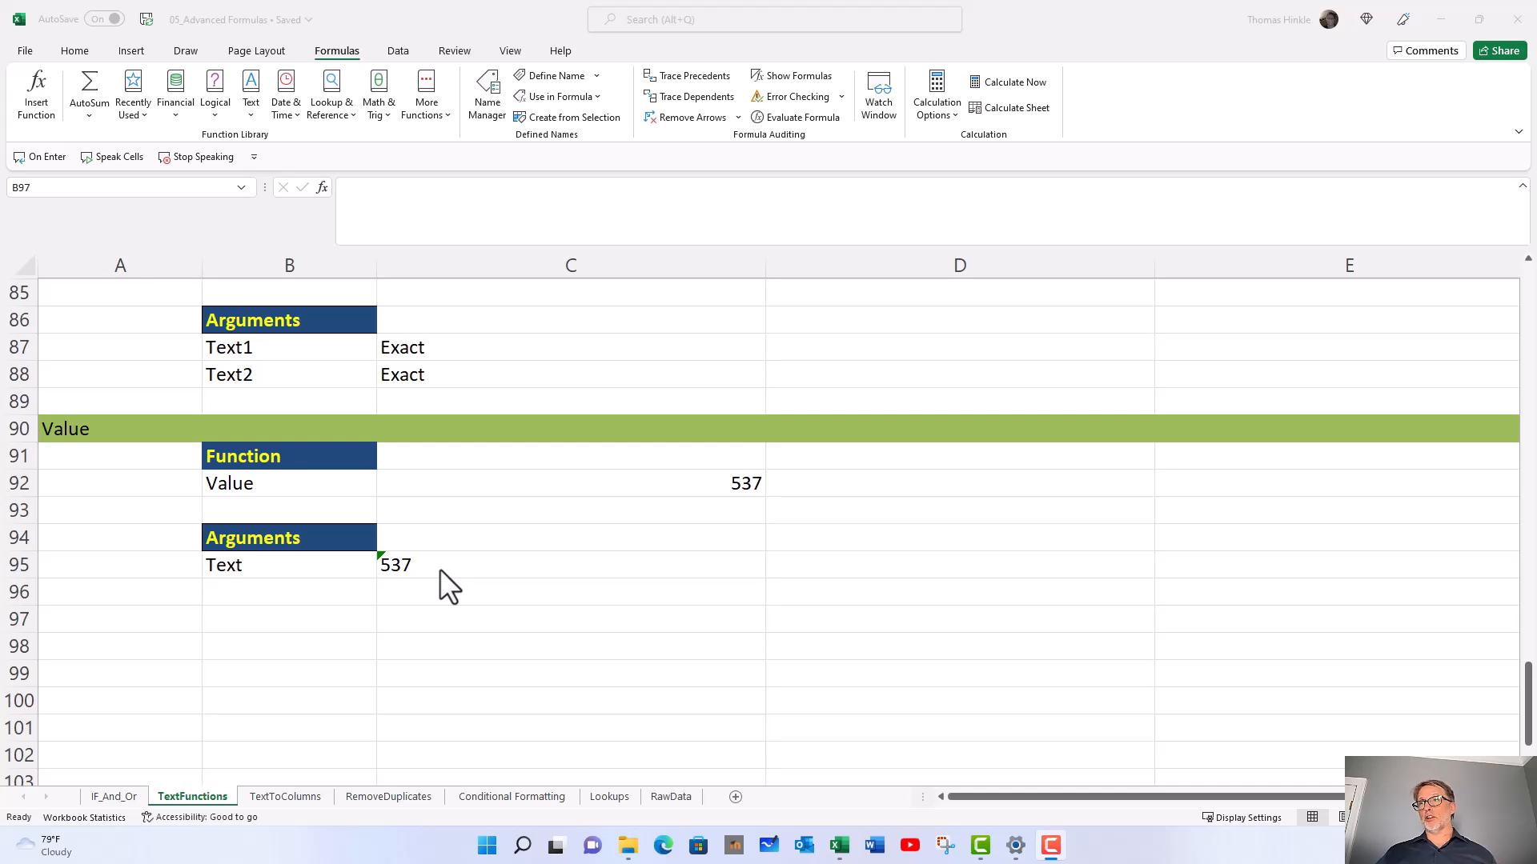
# Inspect the text-formatted number in C95, then replace the Value example in C92 with =VALUE(C95)
pyautogui.click(405, 567)
pyautogui.click(407, 568)
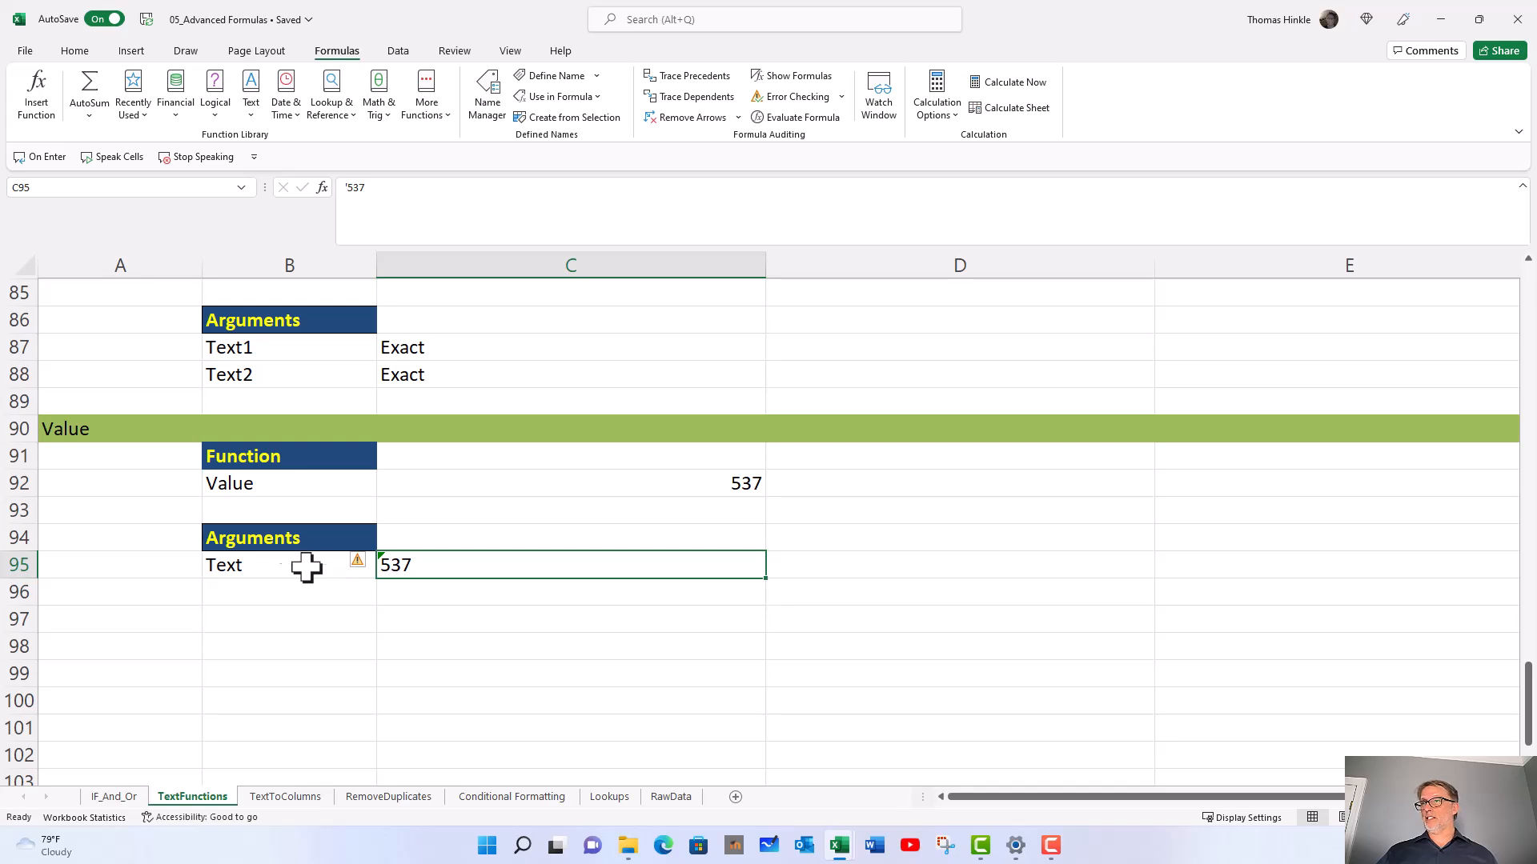
pyautogui.click(266, 483)
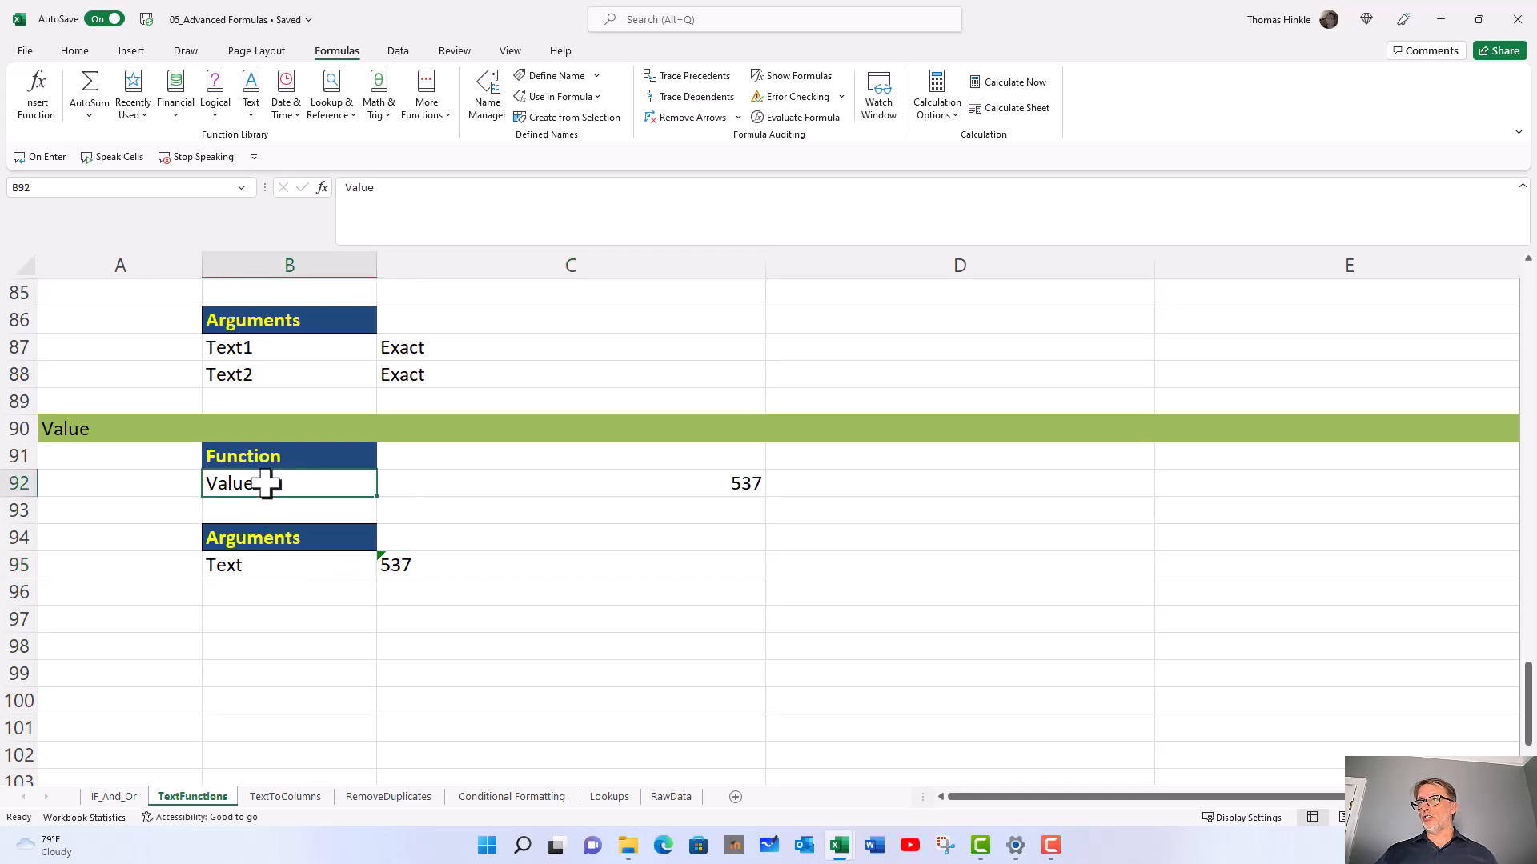
pyautogui.click(549, 485)
pyautogui.press('Delete')
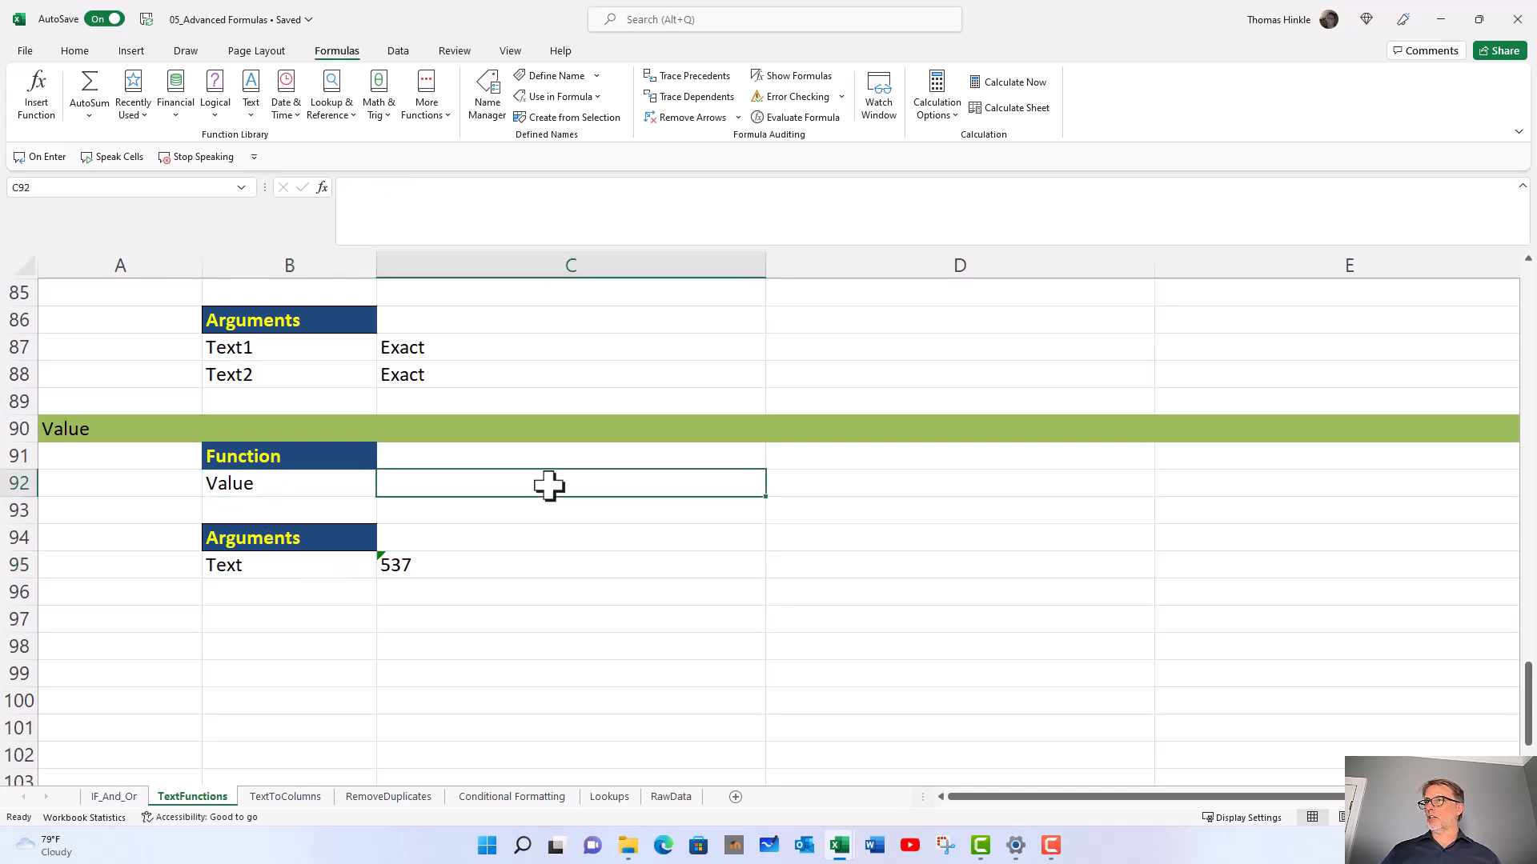
pyautogui.write('=')
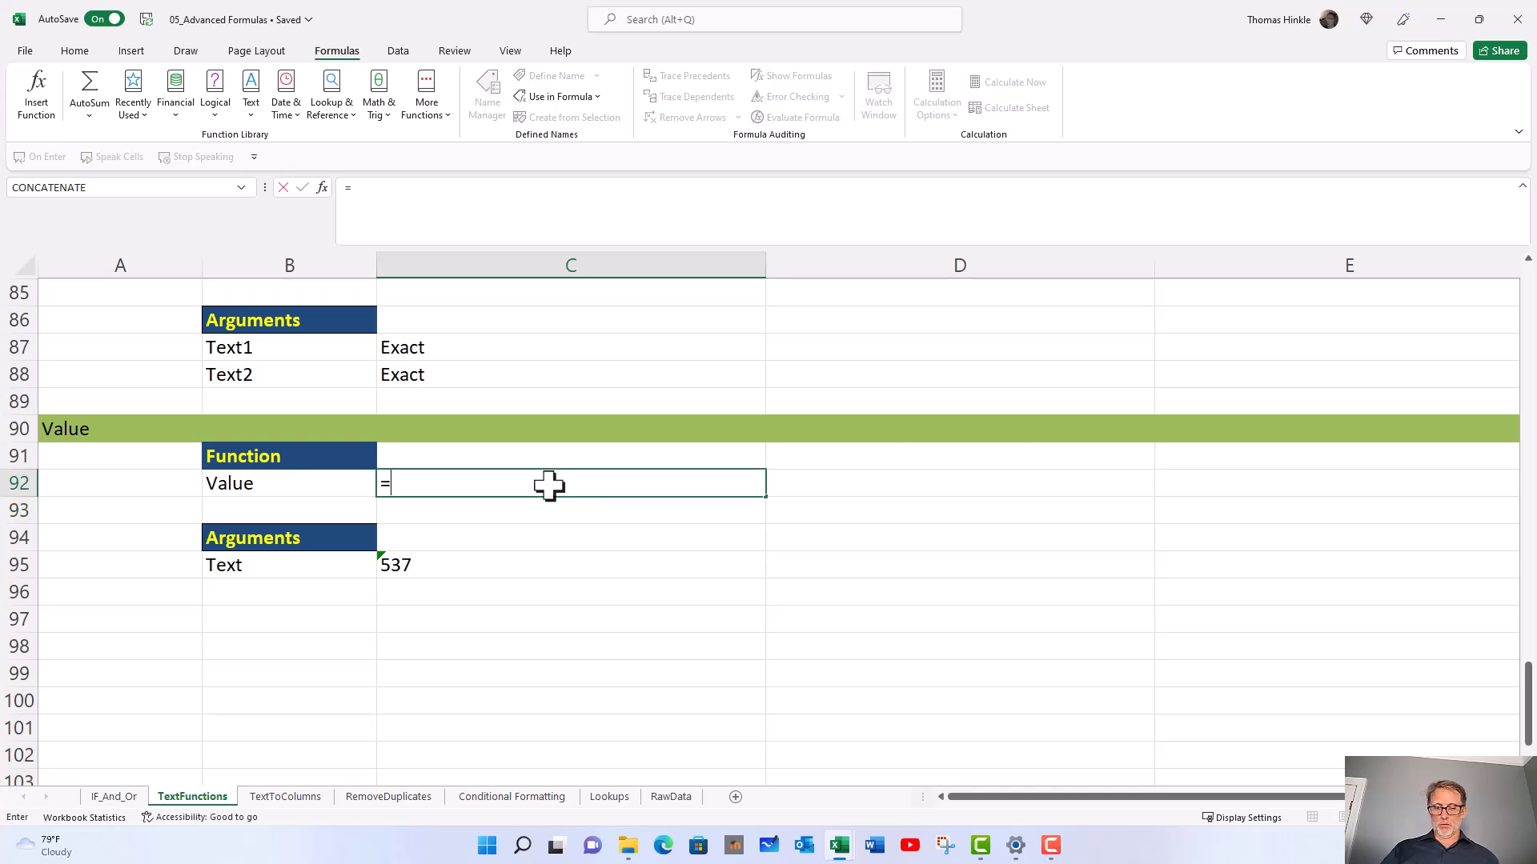
pyautogui.write('value')
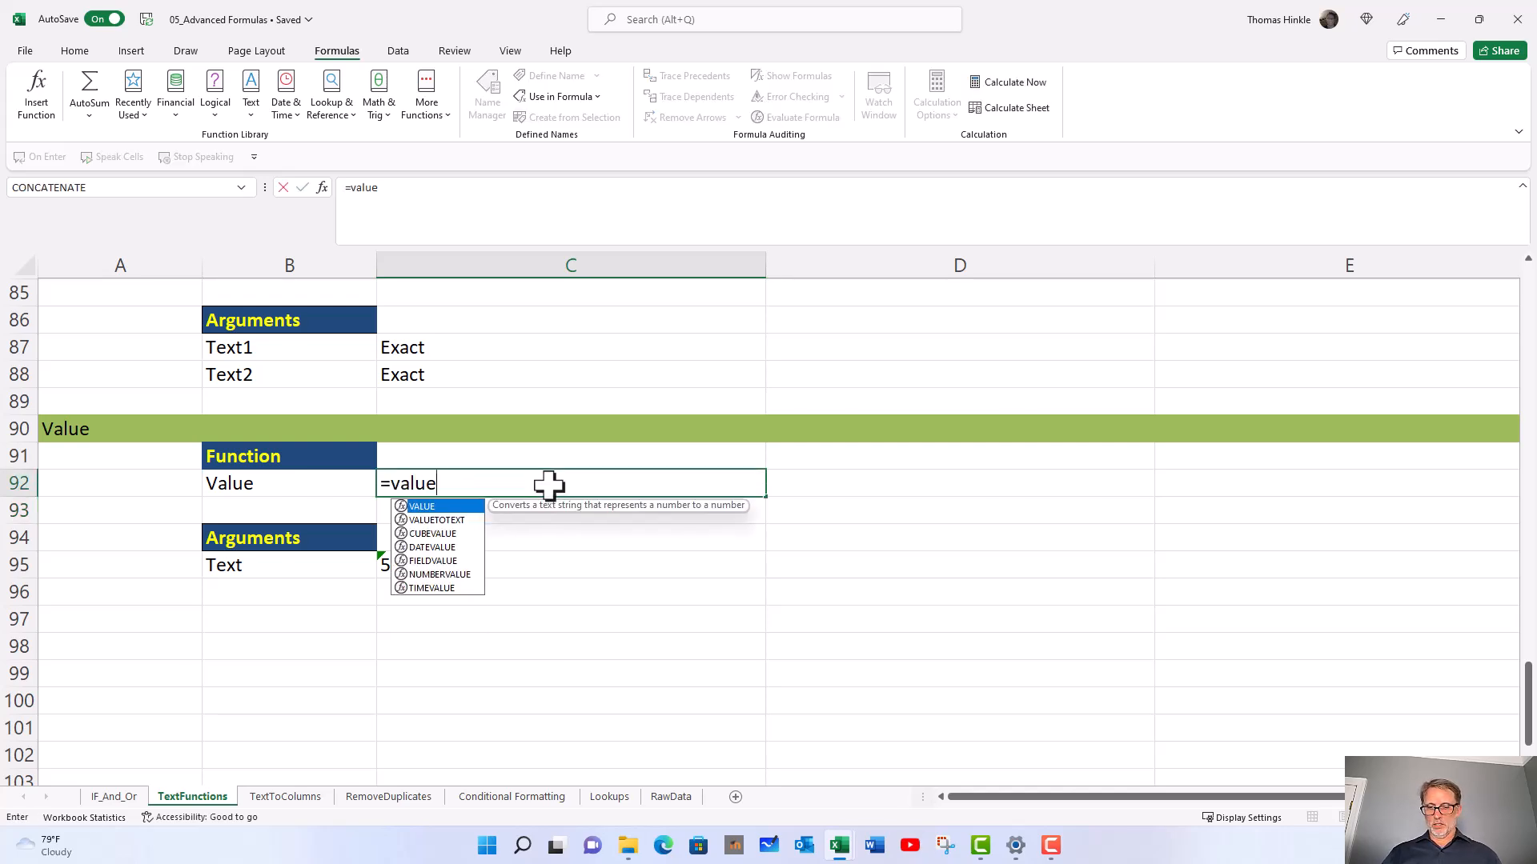
pyautogui.write('(')
pyautogui.press('Down')
pyautogui.press('Down')
pyautogui.press('Down')
pyautogui.write(')')
pyautogui.press('Return')
pyautogui.click(686, 484)
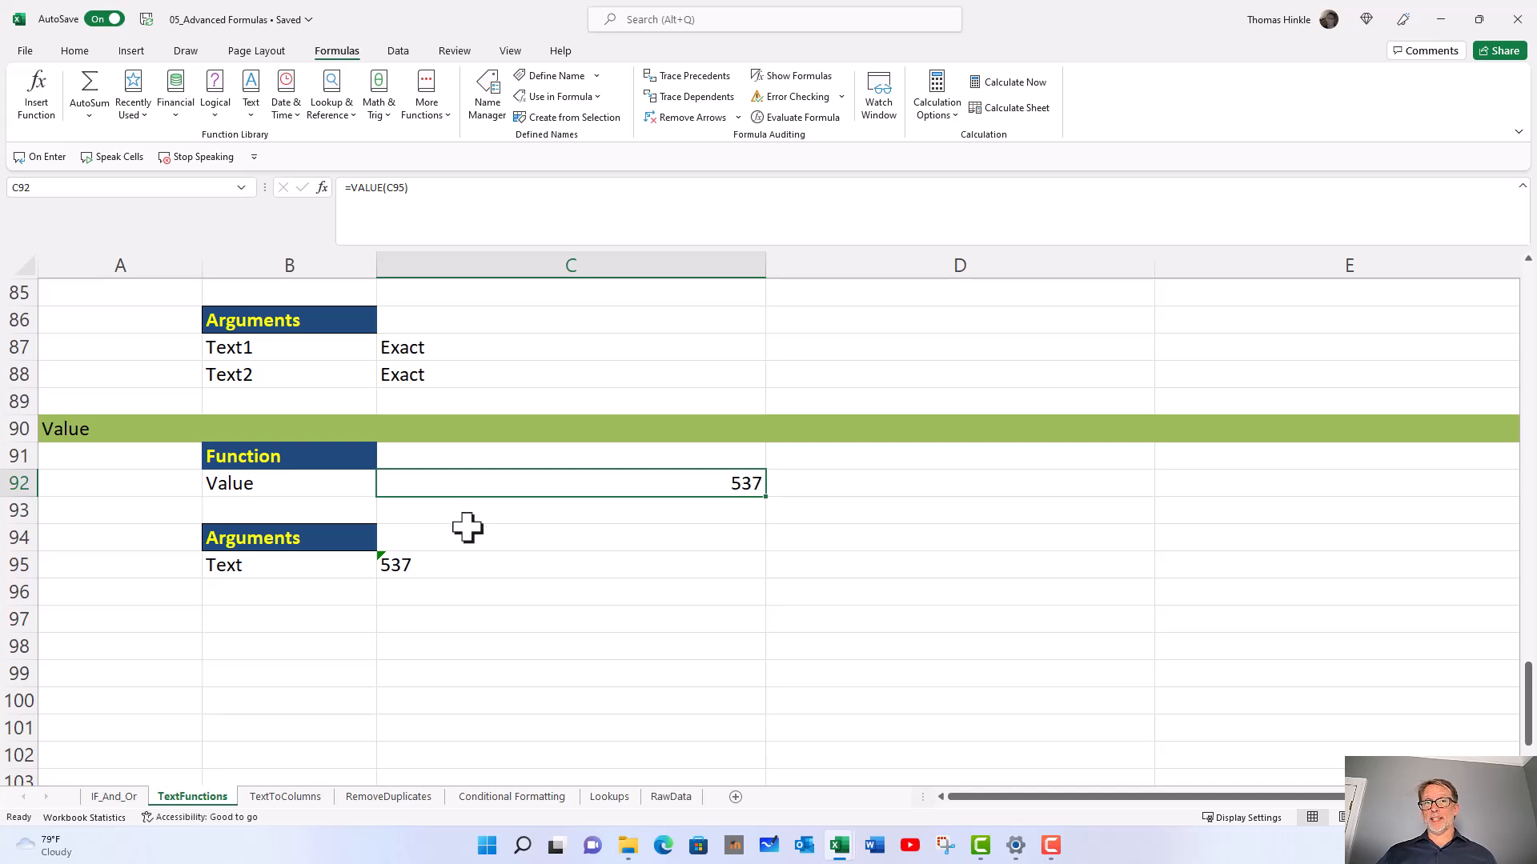
# Enter =C95+0 in C93 as an alternative text-to-number conversion and compare it with the VALUE formula in C92
pyautogui.click(448, 509)
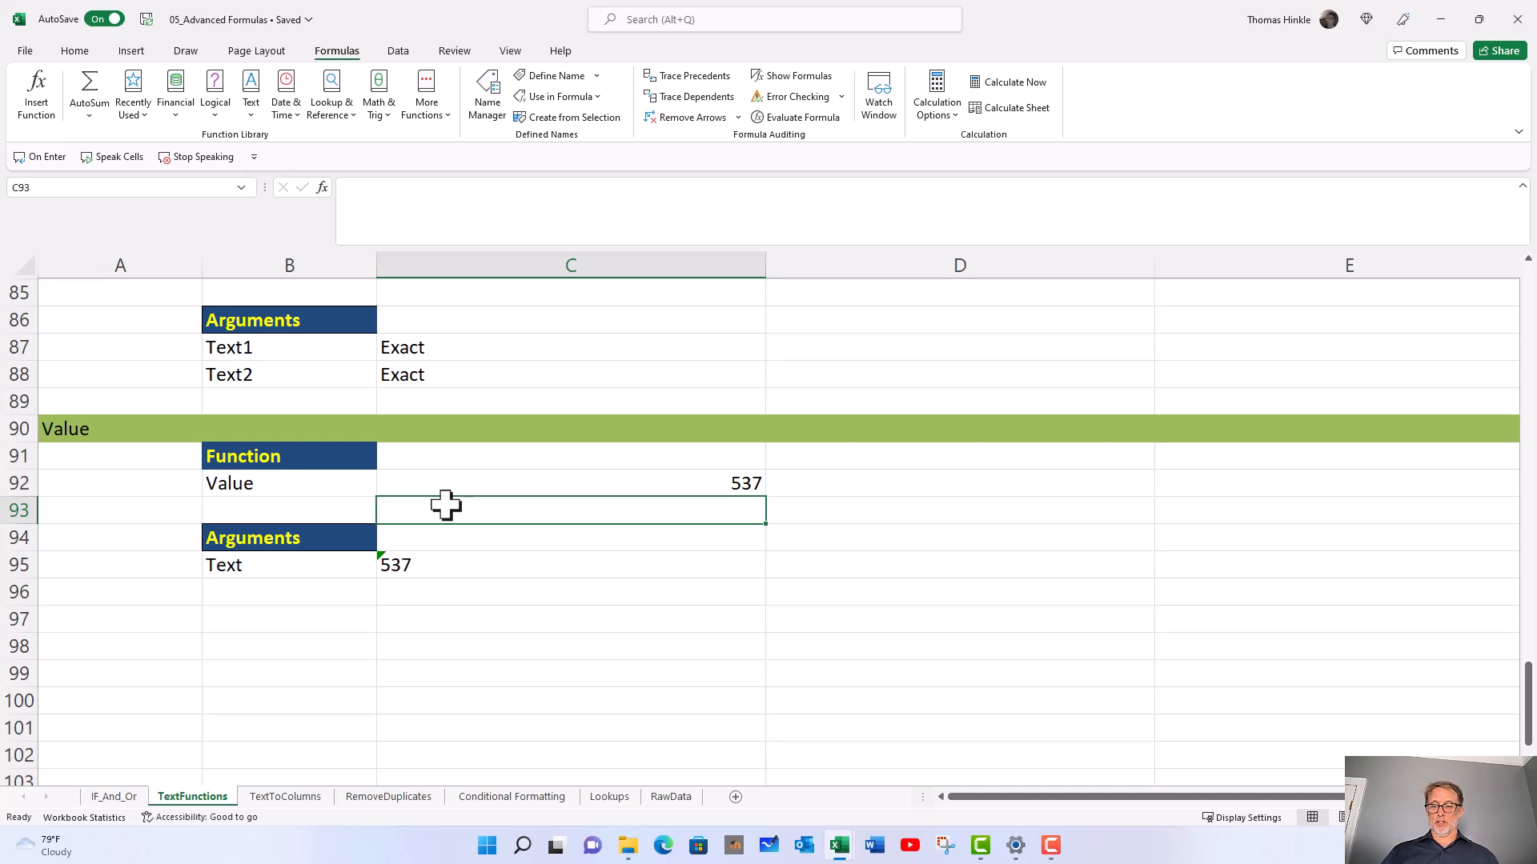
pyautogui.write('=')
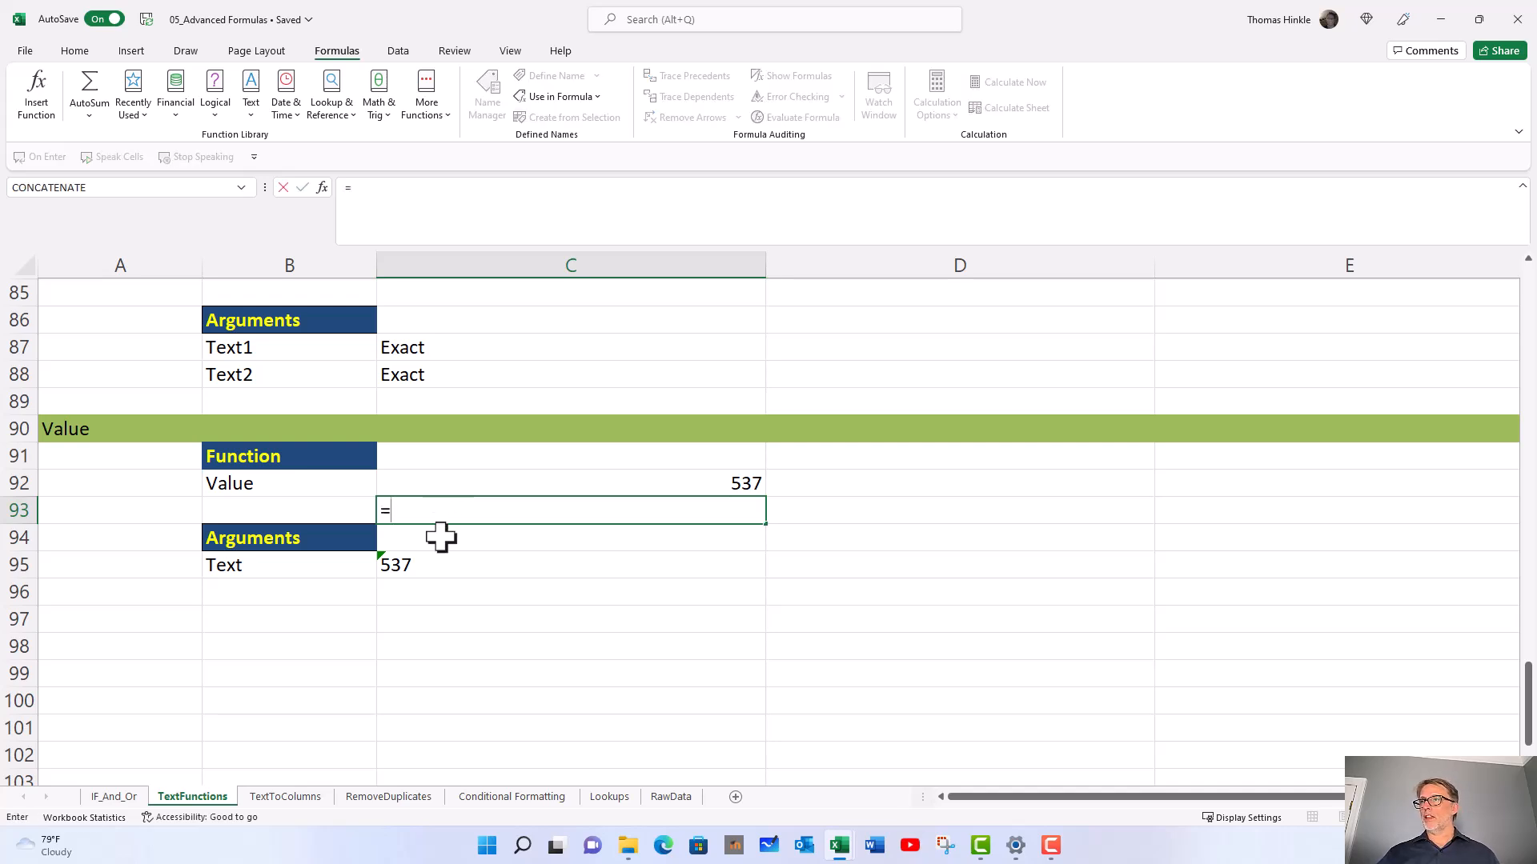
pyautogui.click(436, 565)
pyautogui.write('+0')
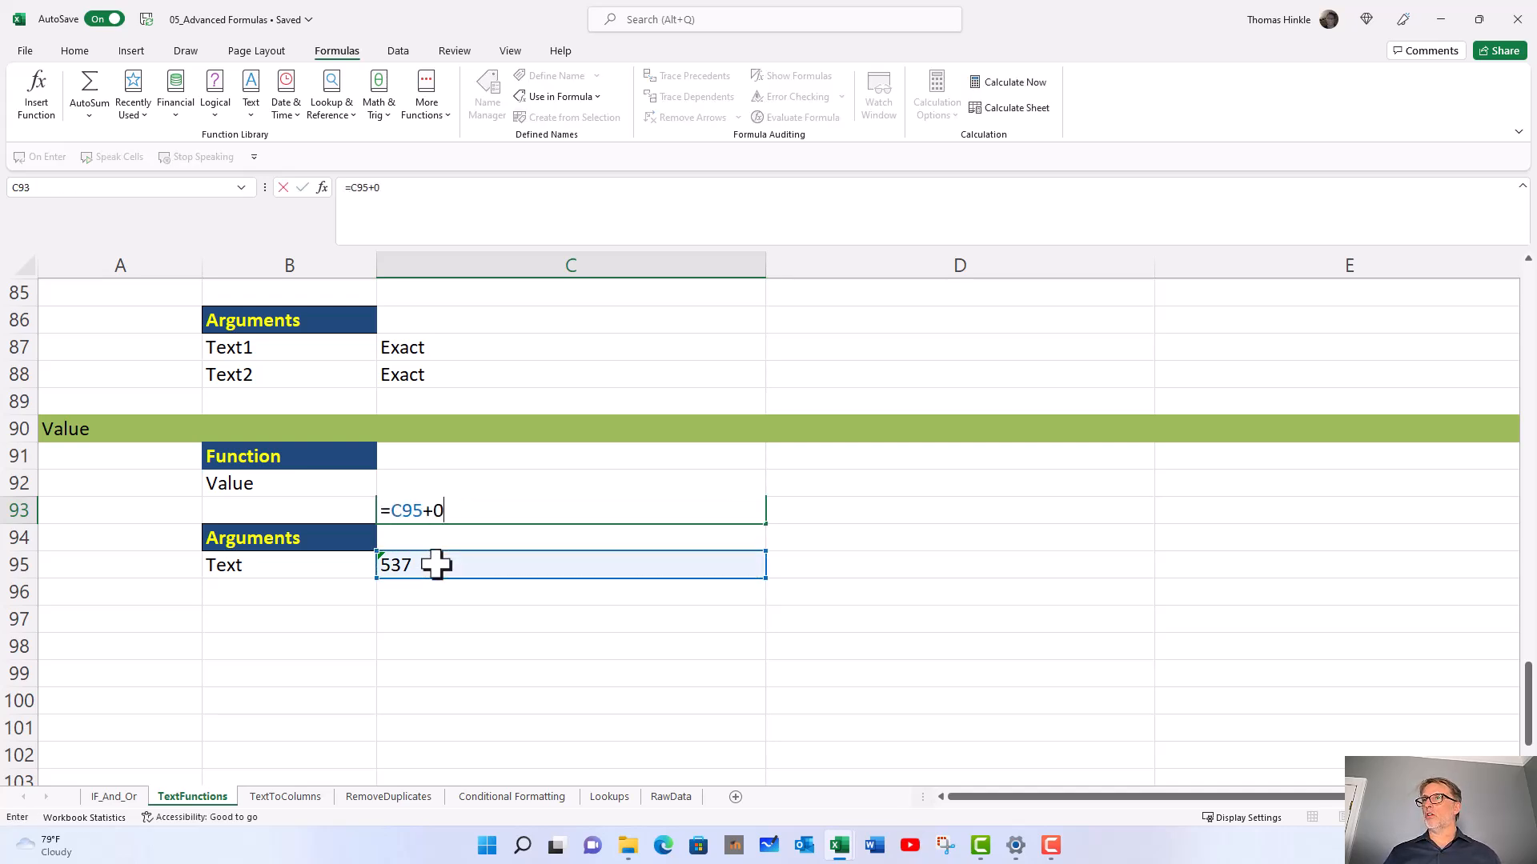
pyautogui.press('Return')
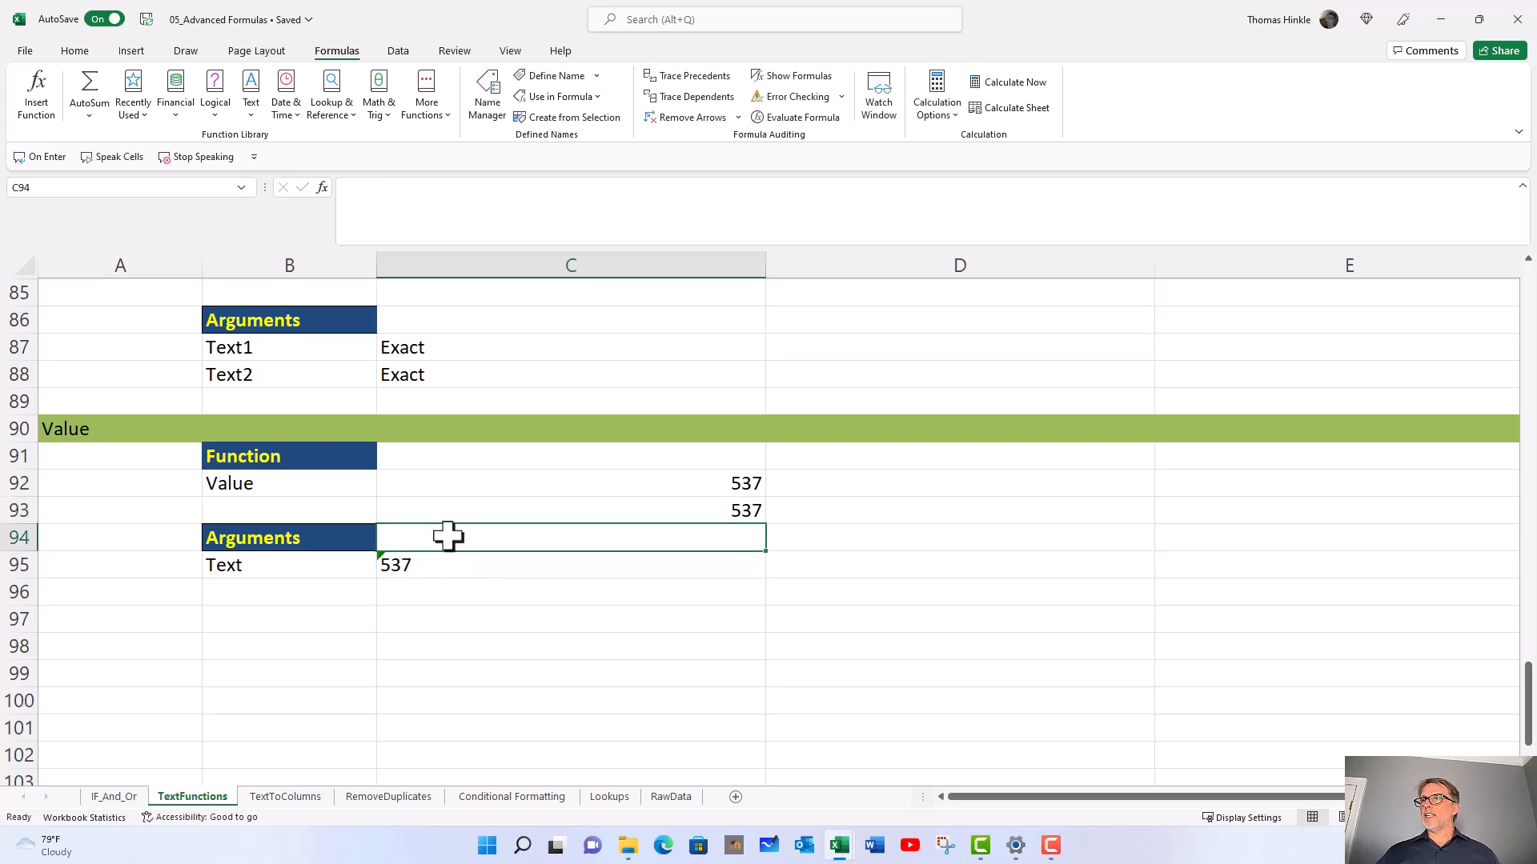
pyautogui.click(427, 514)
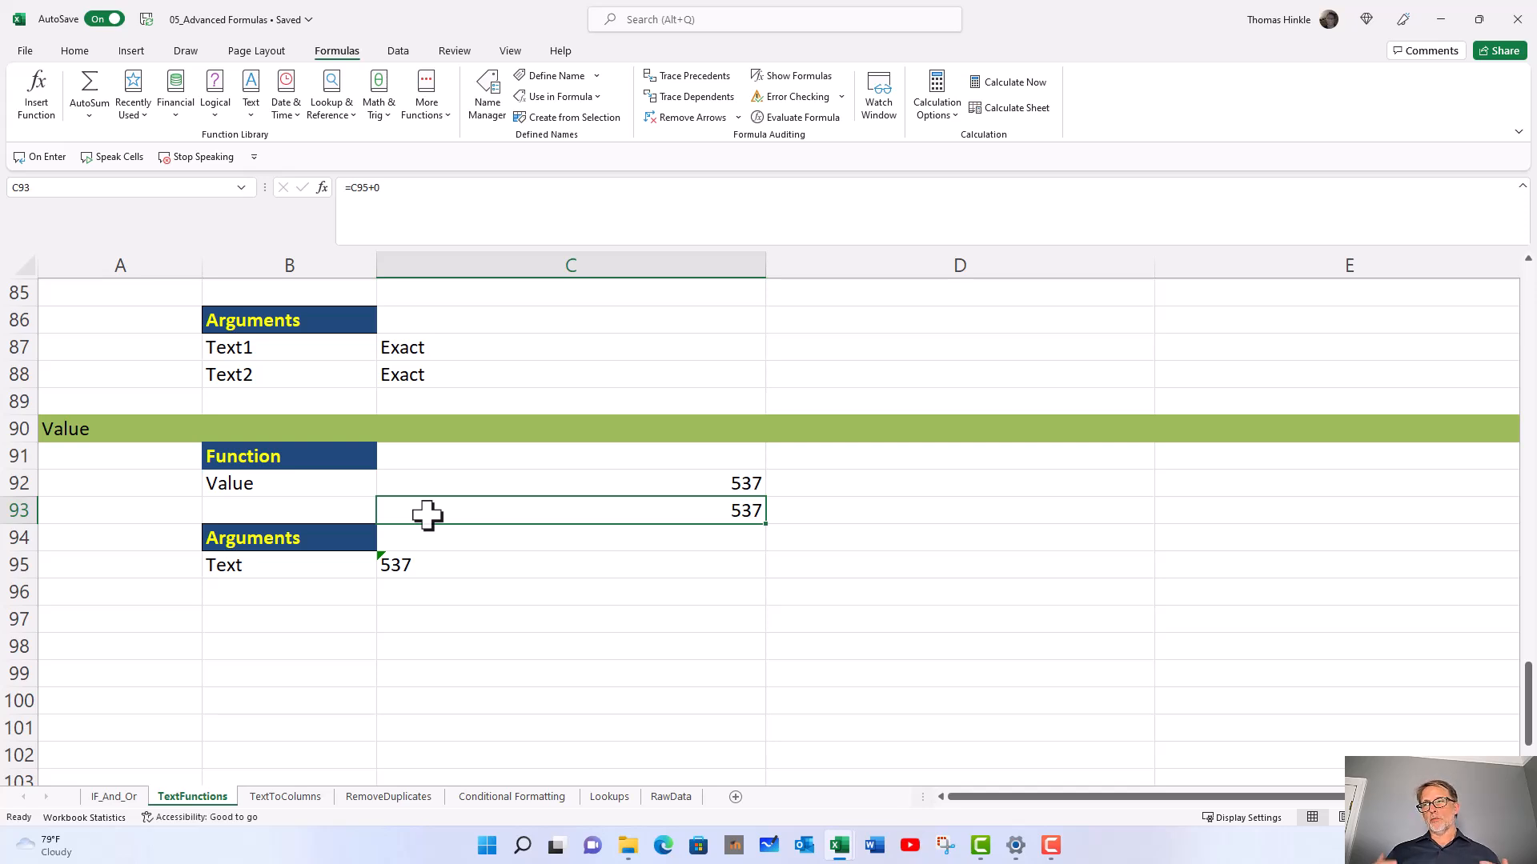
pyautogui.click(476, 486)
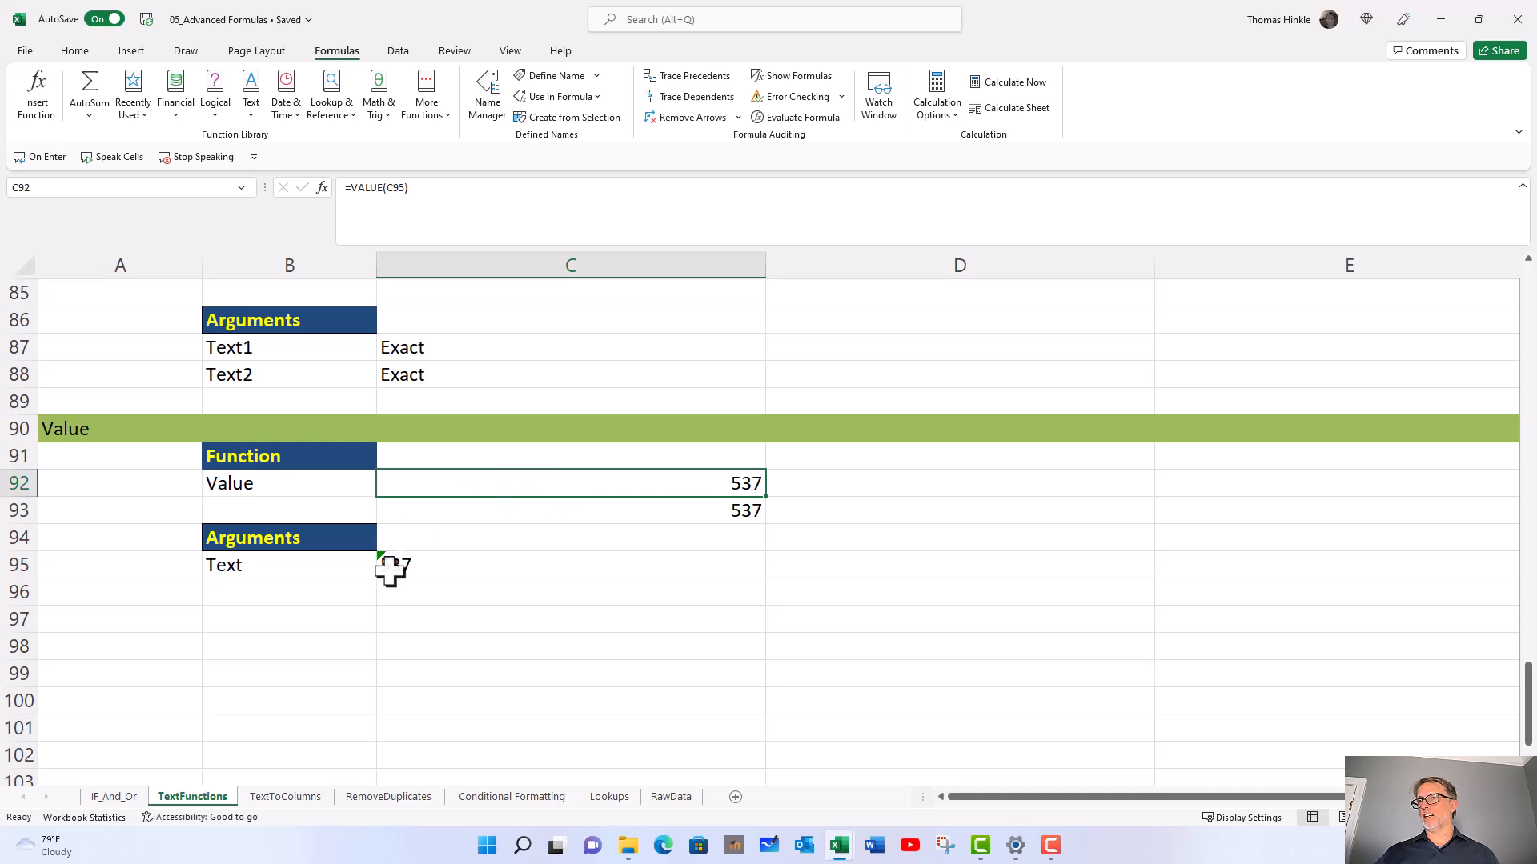